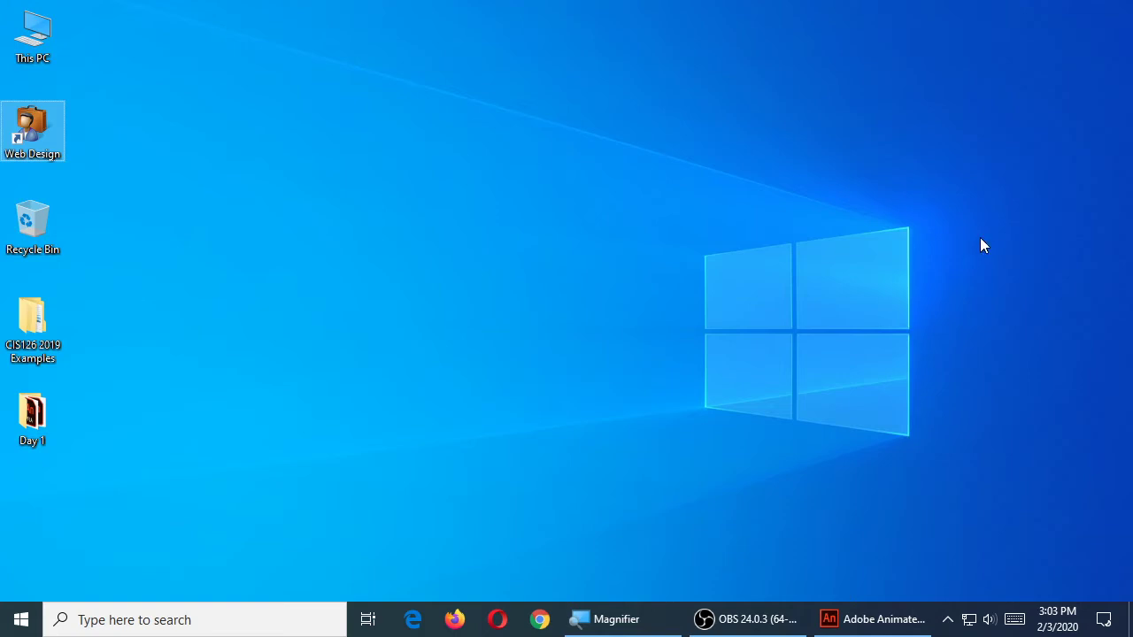
Copy the Lesson01 folder from CIS125 on the Web Design network share to the desktop, accepting the security warning, and close the share window.
{"action": "left_click", "coordinate": [395, 286]}
{"action": "double_click", "coordinate": [49, 146]}
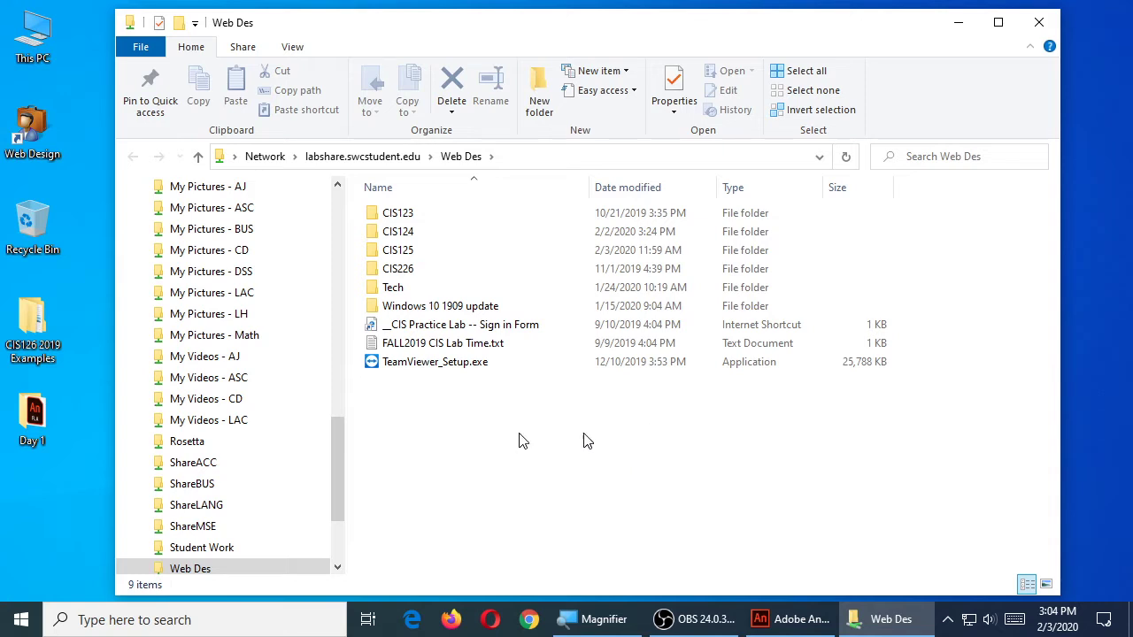
{"action": "double_click", "coordinate": [399, 251]}
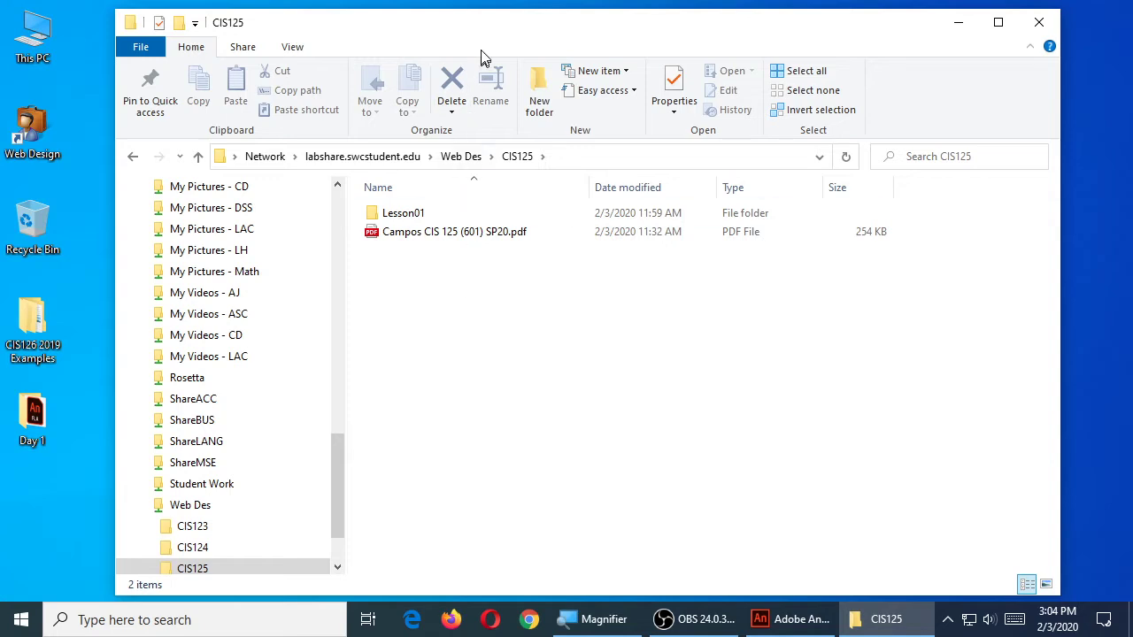
{"action": "left_click_drag", "start_coordinate": [500, 25], "coordinate": [821, 38]}
{"action": "left_click_drag", "start_coordinate": [718, 227], "coordinate": [279, 409]}
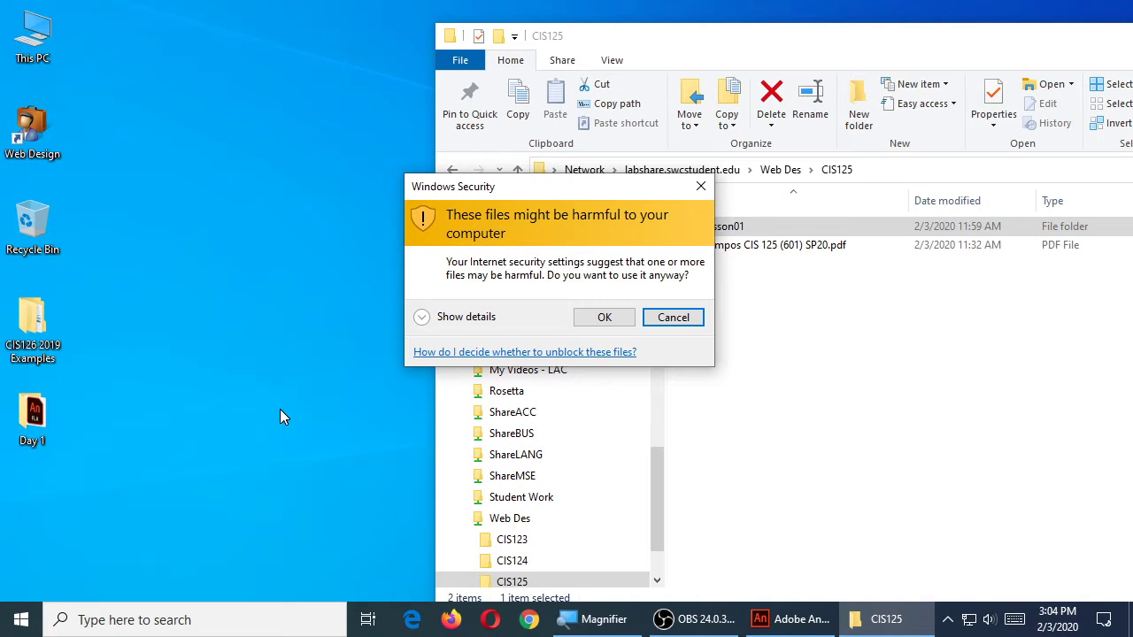
{"action": "left_click_drag", "start_coordinate": [483, 187], "coordinate": [382, 187]}
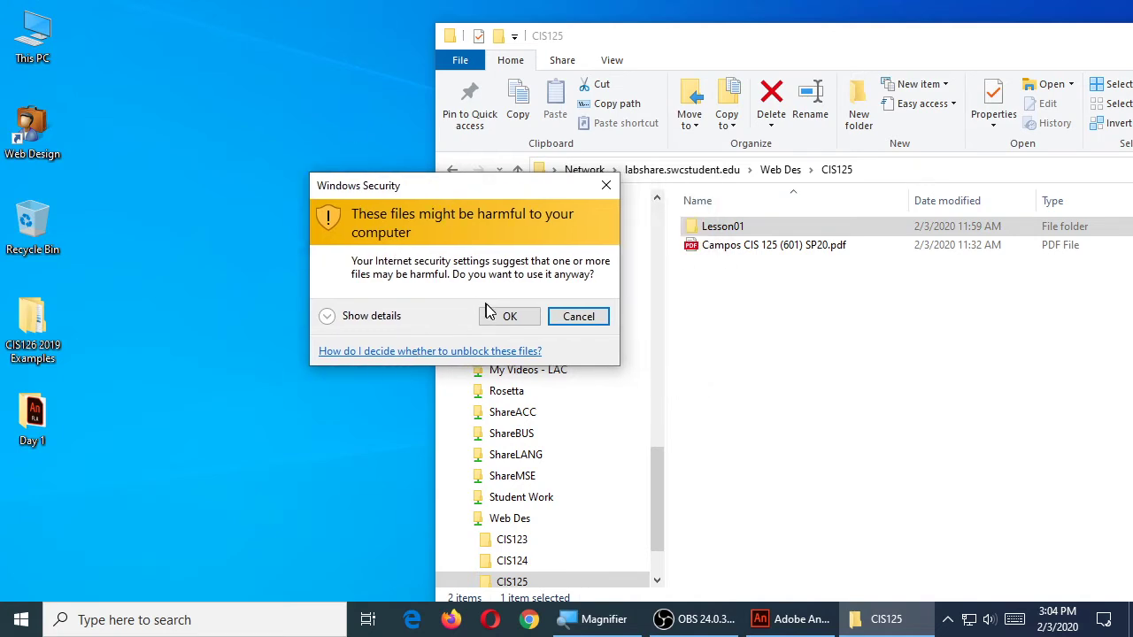
{"action": "left_click", "coordinate": [501, 316]}
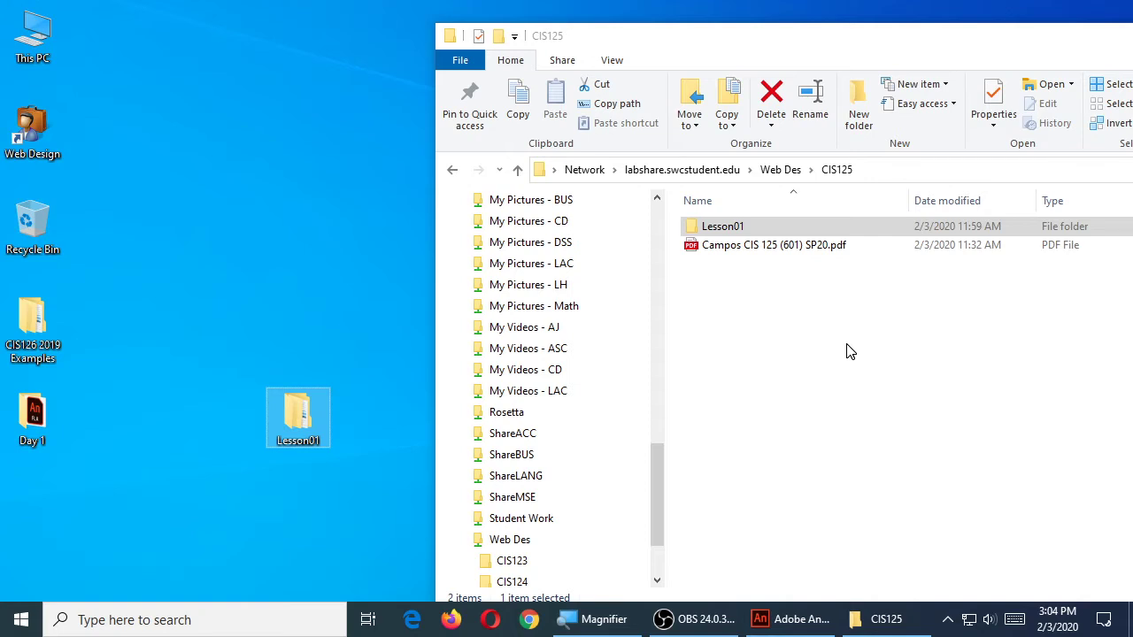
{"action": "left_click", "coordinate": [845, 423]}
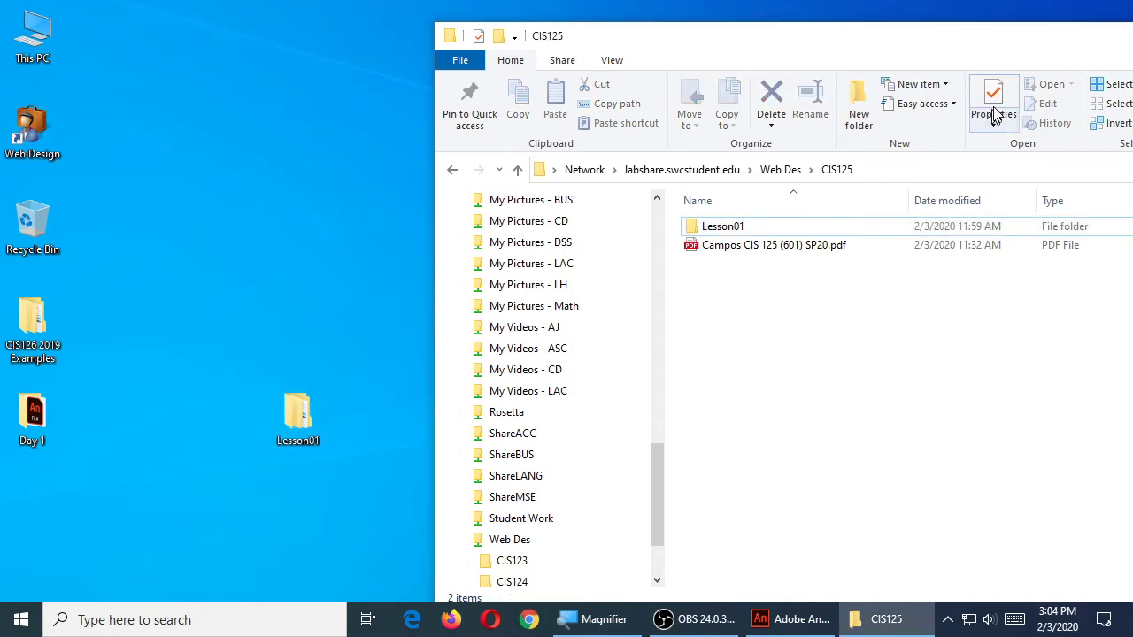
{"action": "left_click_drag", "start_coordinate": [1011, 49], "coordinate": [678, 43]}
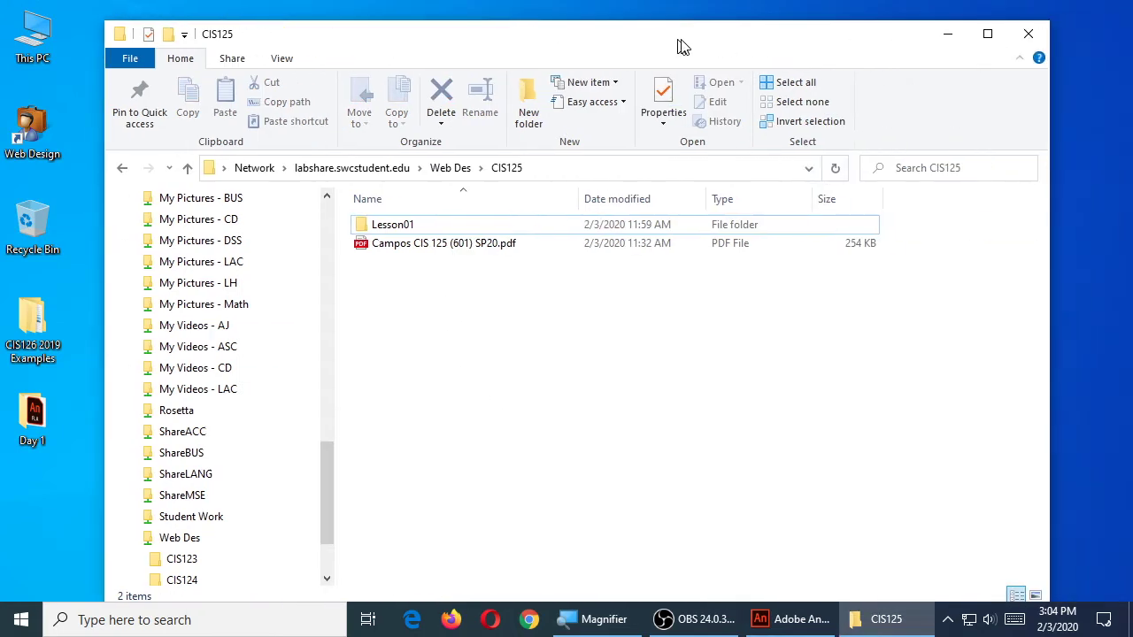
{"action": "left_click", "coordinate": [1032, 35]}
Move the Lesson01 folder to the middle of the desktop and append a hyphen and the student's last name to its name.
{"action": "left_click_drag", "start_coordinate": [316, 412], "coordinate": [584, 223]}
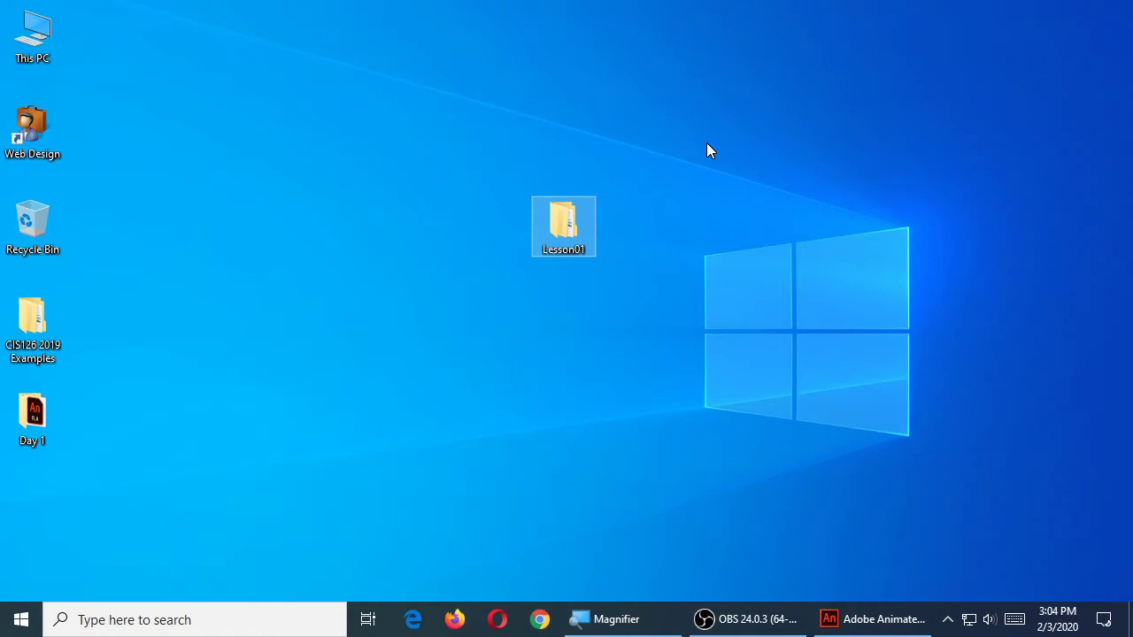
{"action": "key", "text": "F2"}
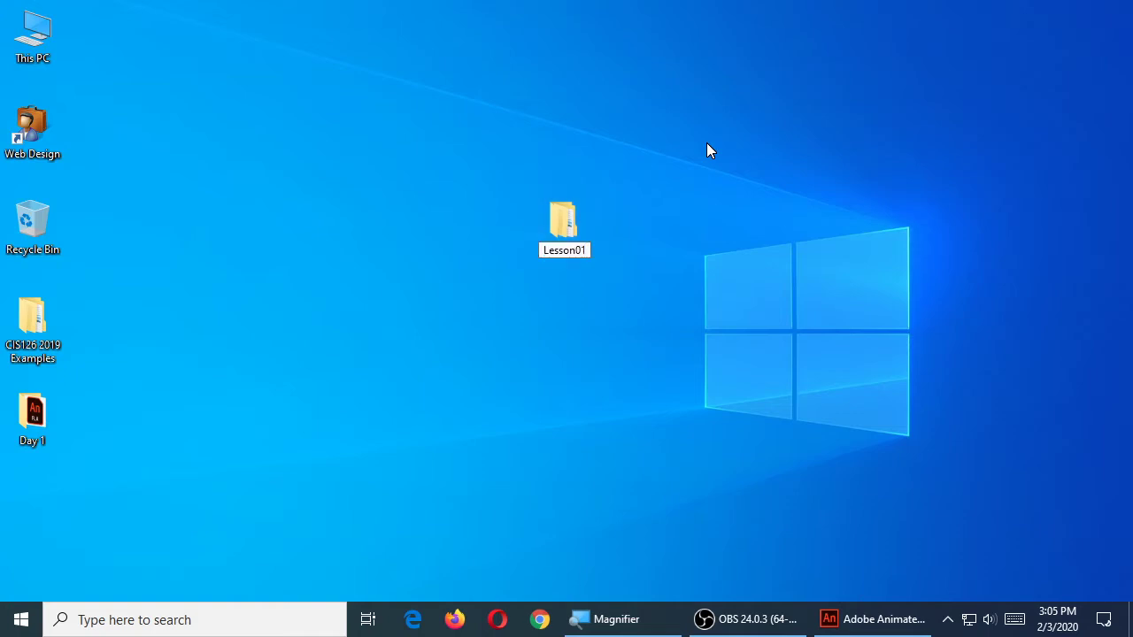
{"action": "type", "text": "-Smith"}
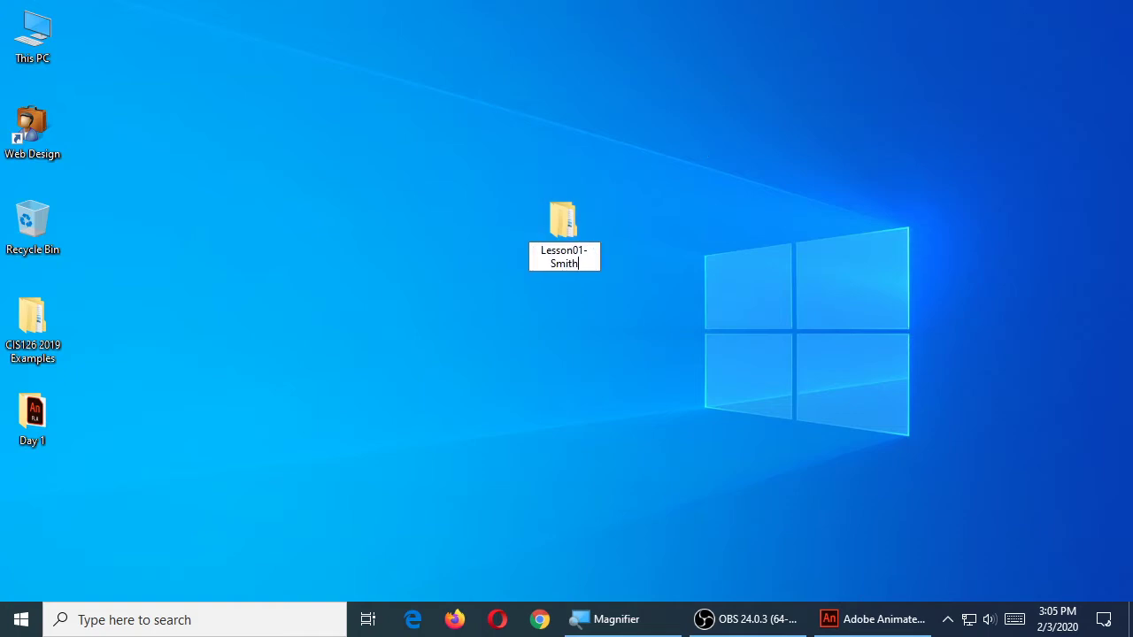
{"action": "key", "text": "Return"}
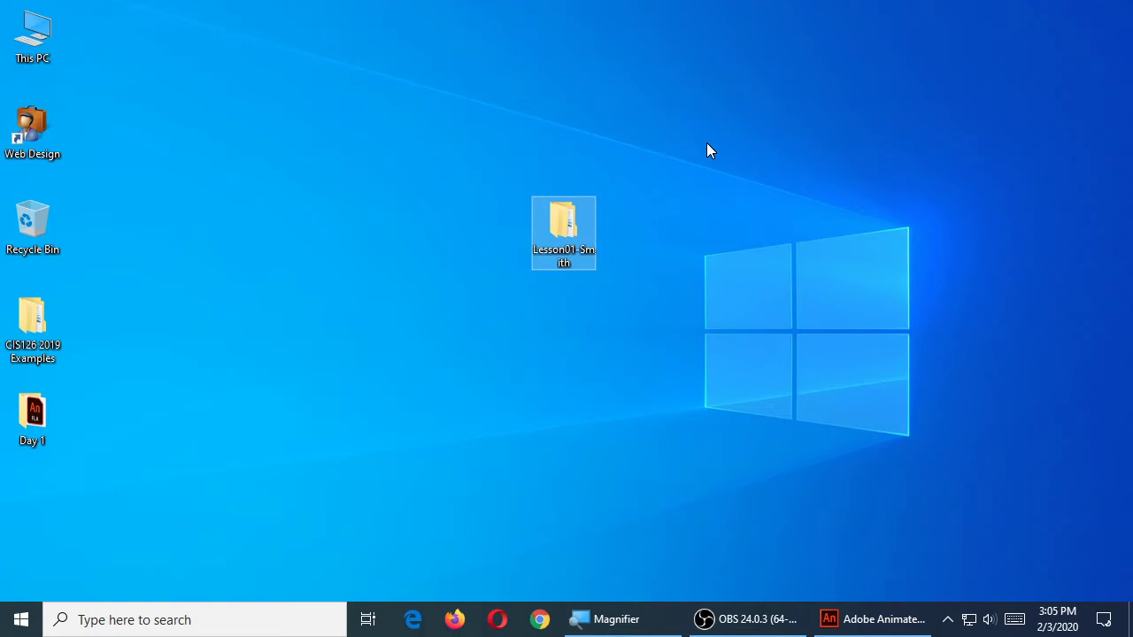
{"action": "left_click", "coordinate": [759, 243]}
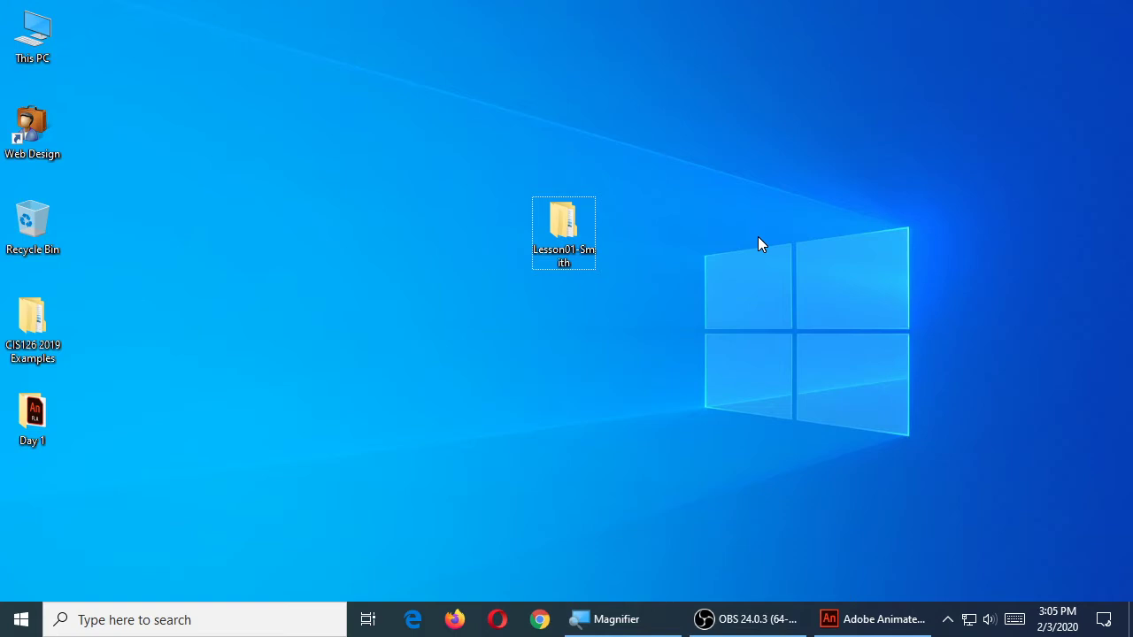
{"action": "right_click", "coordinate": [571, 226]}
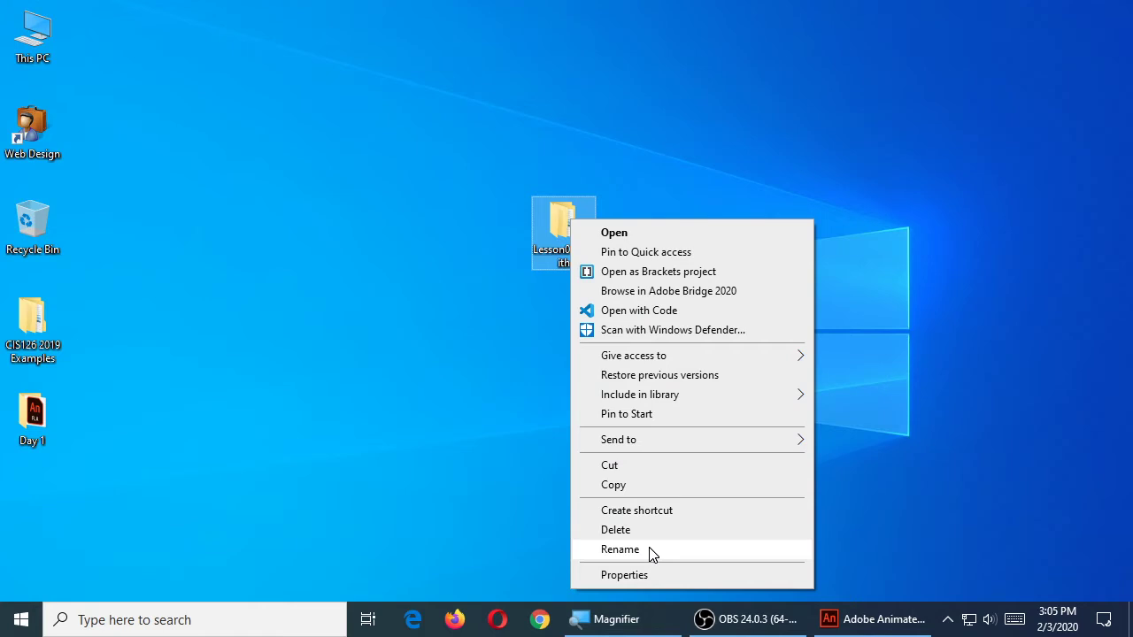
{"action": "left_click", "coordinate": [766, 155]}
Try to delete "Lesson01 - Shortcut" from the CIS125 folder on the Web Design share, and close the folder window.
{"action": "double_click", "coordinate": [30, 132]}
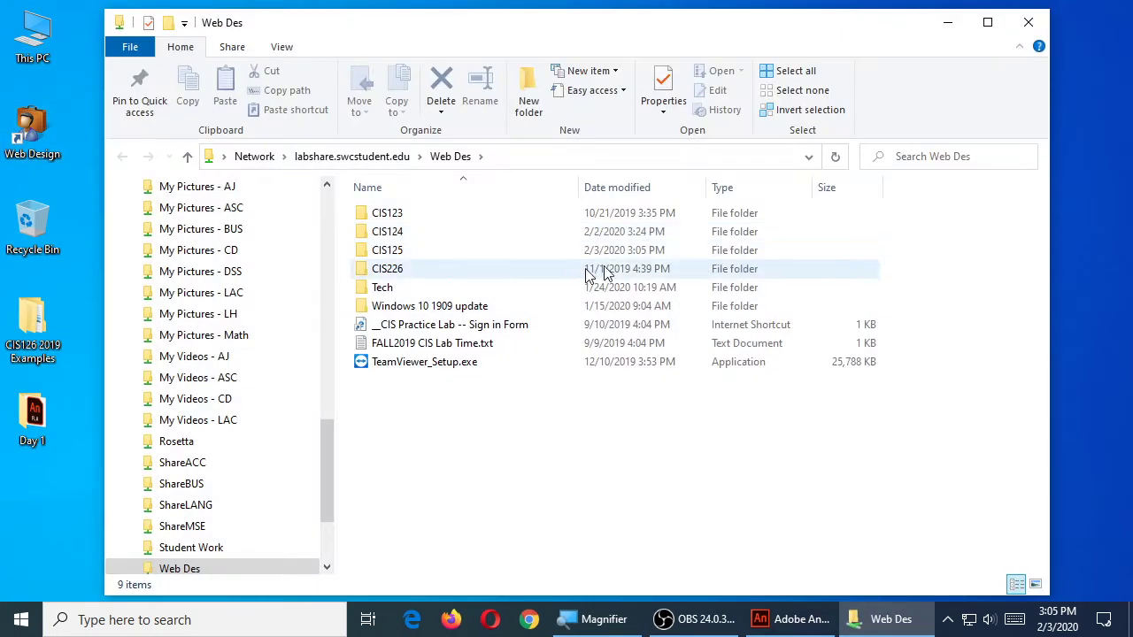
{"action": "double_click", "coordinate": [390, 249]}
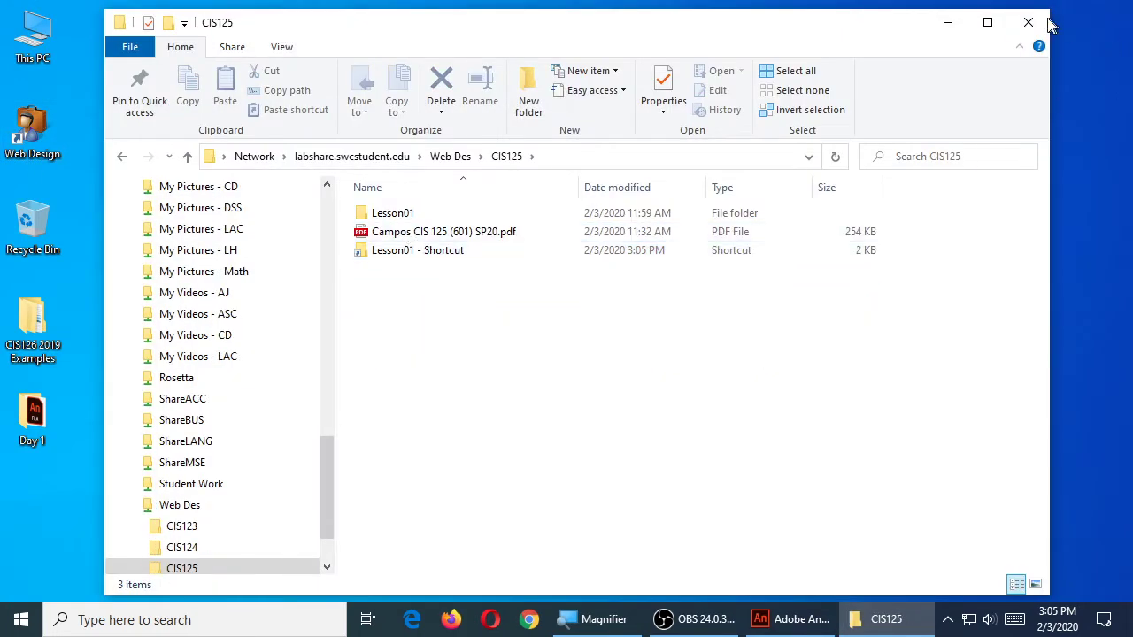
{"action": "left_click", "coordinate": [455, 253]}
{"action": "key", "text": "Delete"}
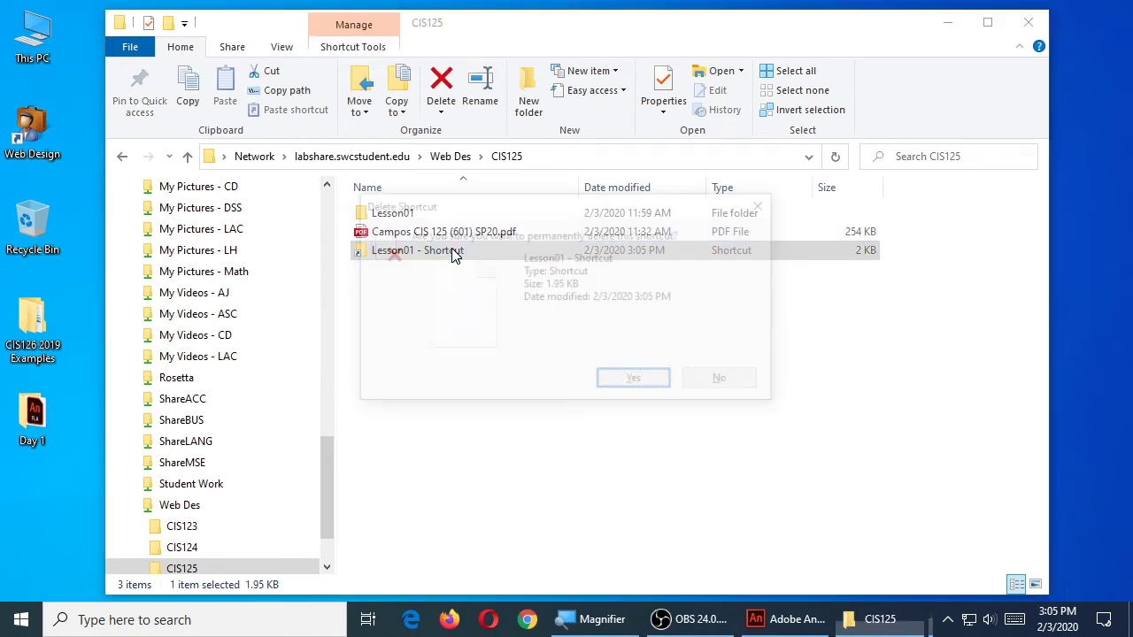
{"action": "left_click", "coordinate": [624, 378]}
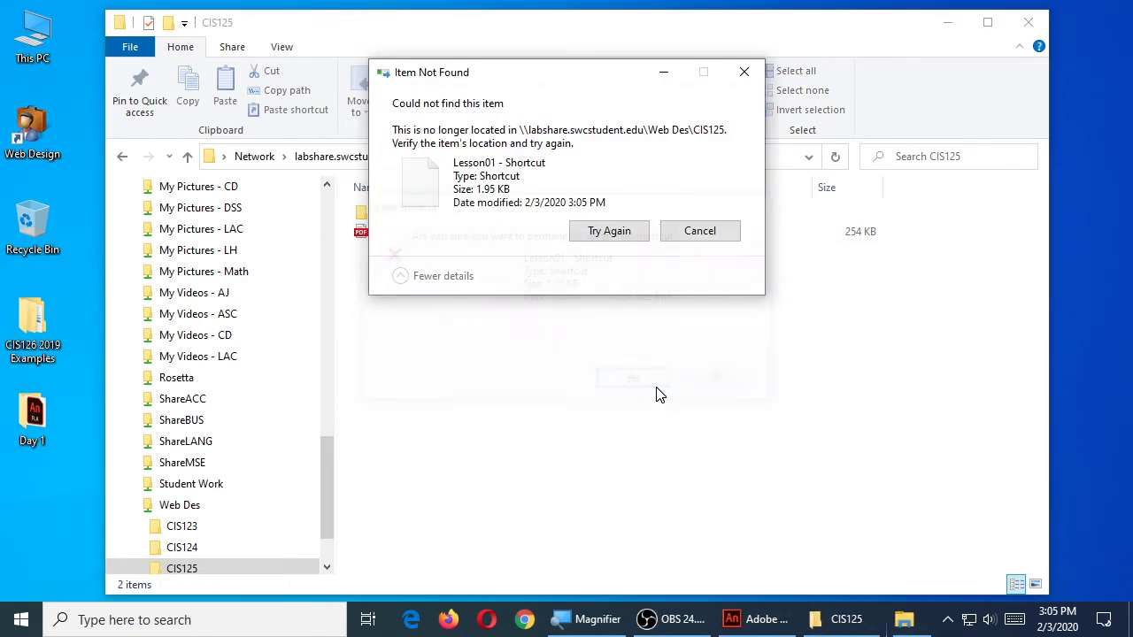
{"action": "left_click", "coordinate": [693, 232]}
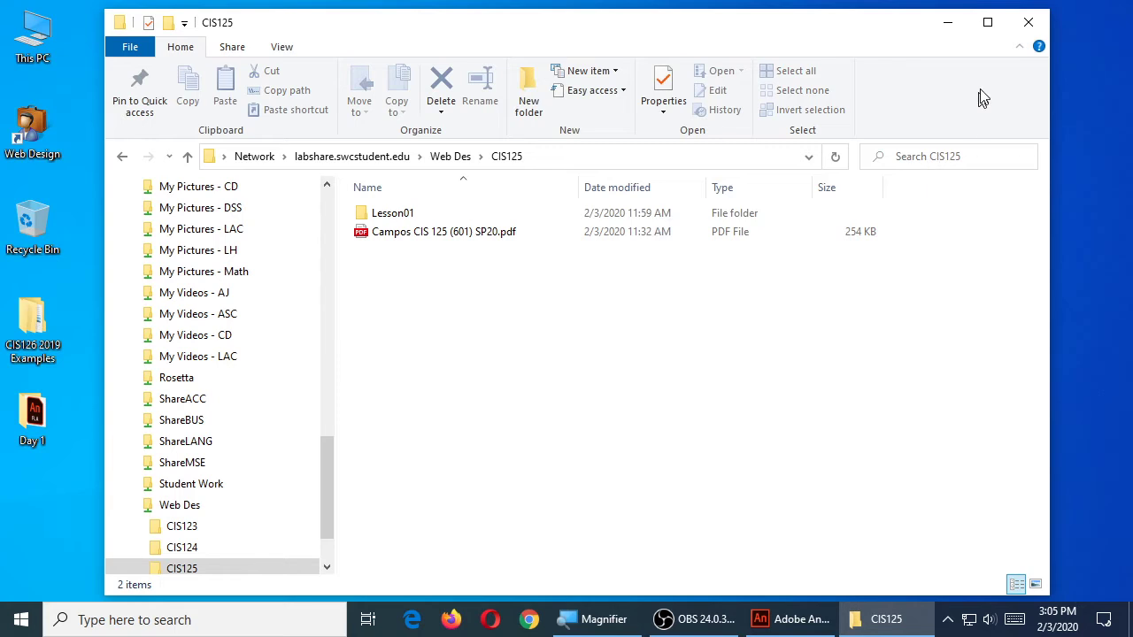
{"action": "left_click", "coordinate": [1023, 25]}
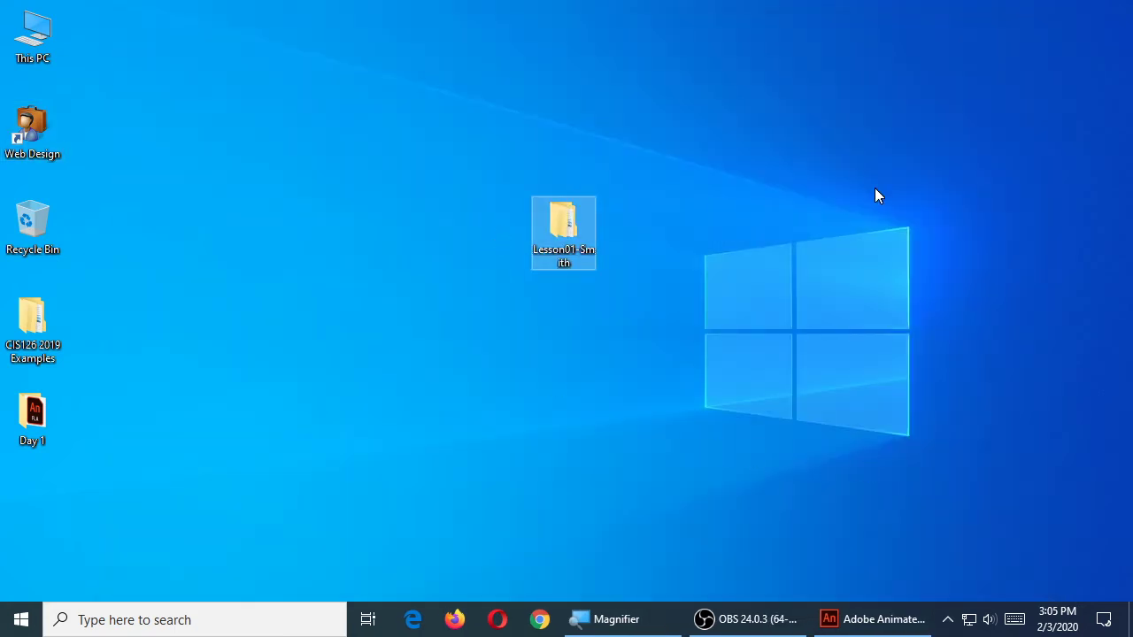
Open the 01Start subfolder of the renamed desktop folder to view its image files, and make its window smaller.
{"action": "double_click", "coordinate": [579, 228]}
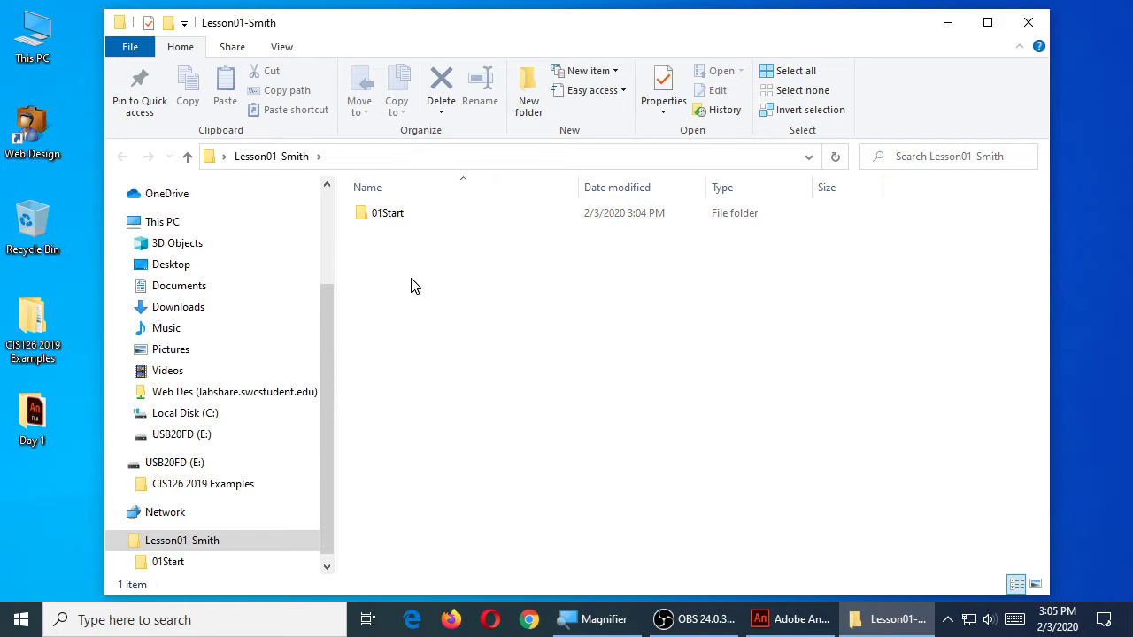
{"action": "key", "text": "Down"}
{"action": "key", "text": "Return"}
{"action": "mouse_move", "coordinate": [413, 284]}
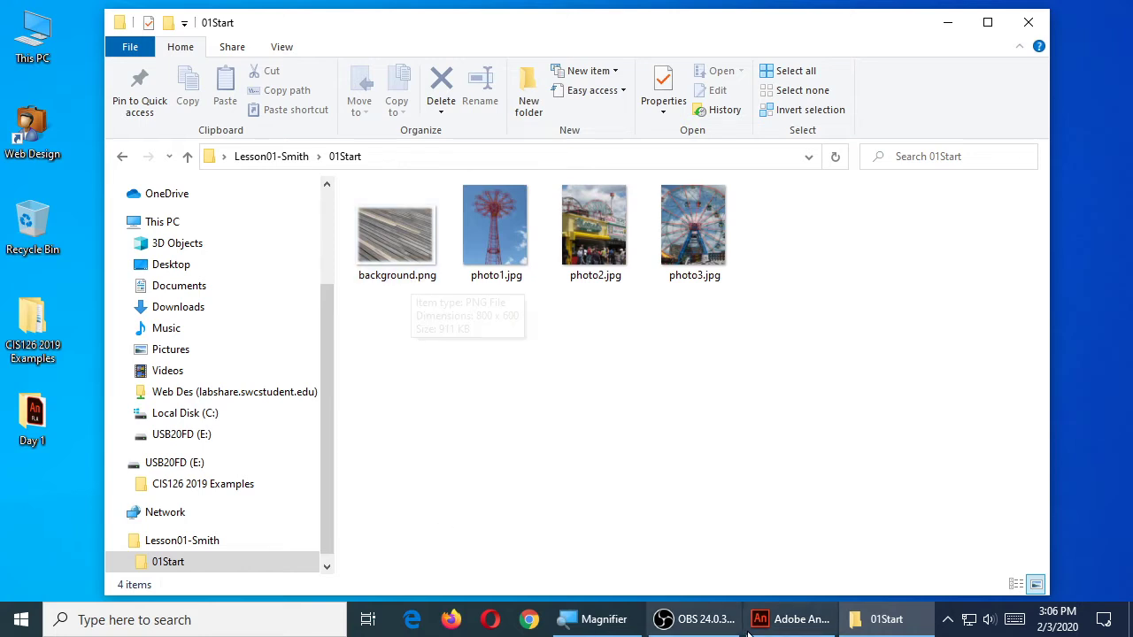
{"action": "left_click", "coordinate": [787, 626]}
{"action": "left_click", "coordinate": [787, 627]}
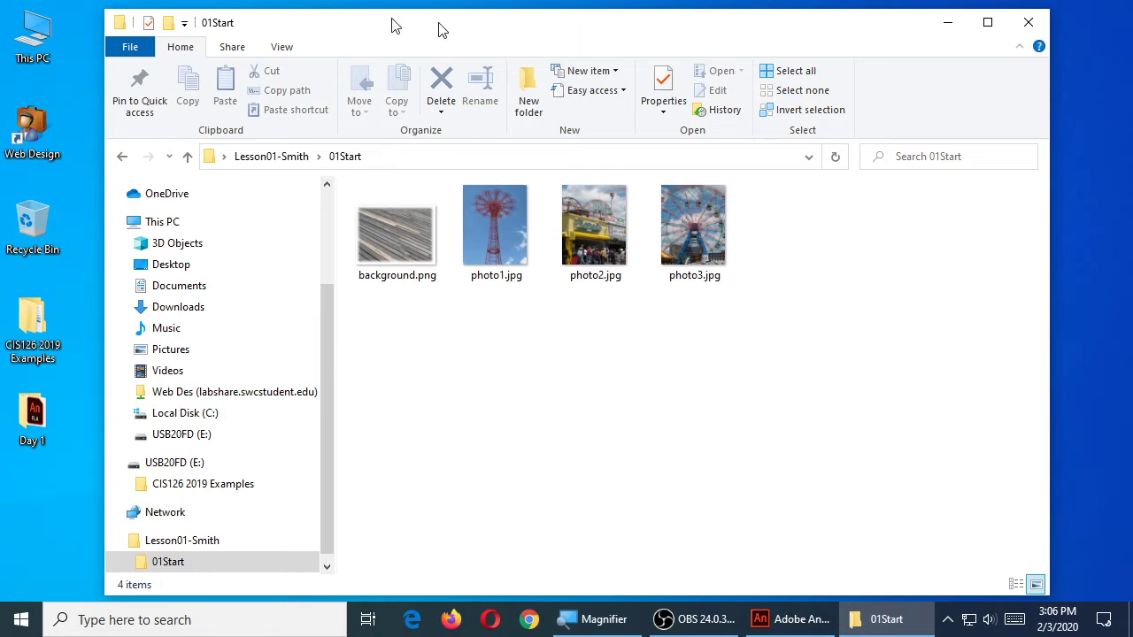
{"action": "left_click_drag", "start_coordinate": [106, 9], "coordinate": [204, 82]}
{"action": "left_click_drag", "start_coordinate": [605, 99], "coordinate": [597, 50]}
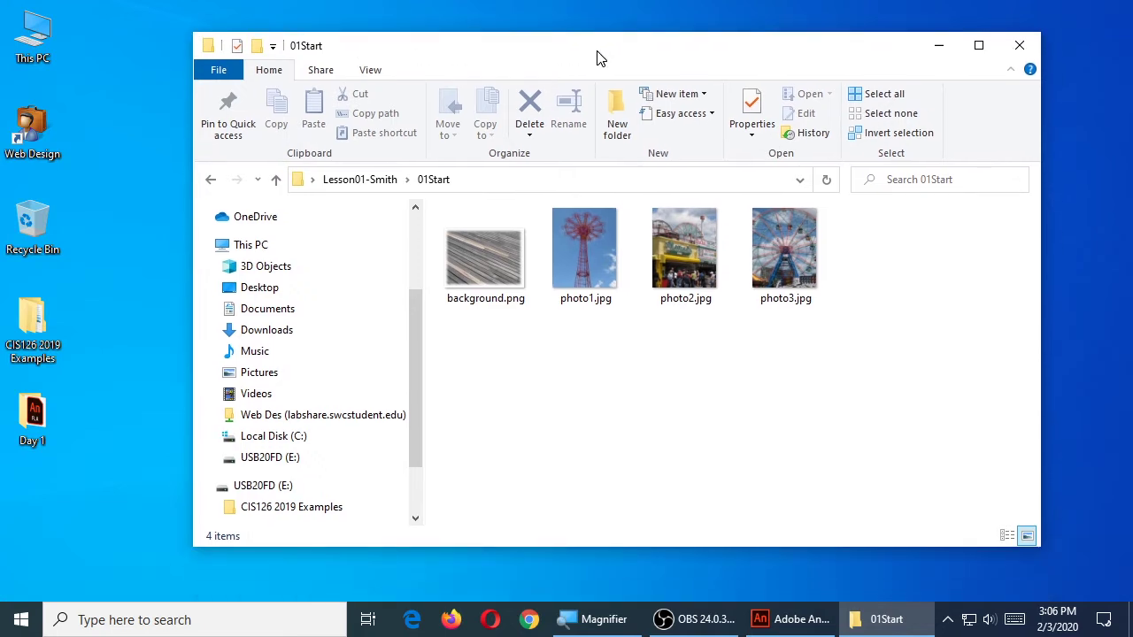
Switch to Adobe Animate and create an HTML5 Canvas document of 550 by 400 pixels at 24 frames per second.
{"action": "left_click", "coordinate": [792, 622]}
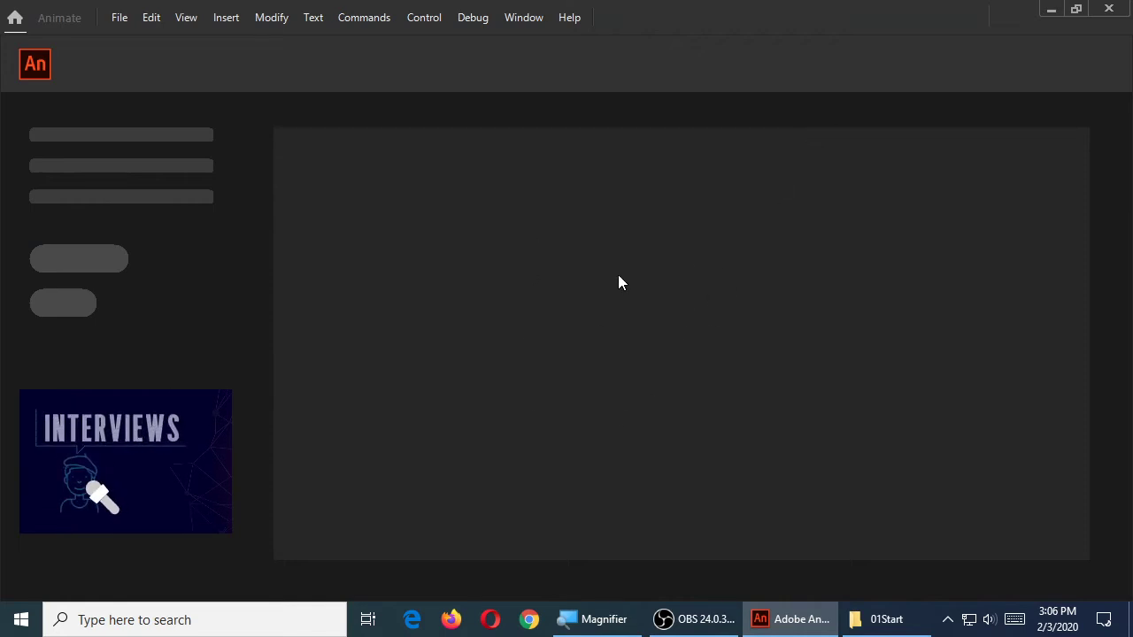
{"action": "left_click", "coordinate": [119, 18]}
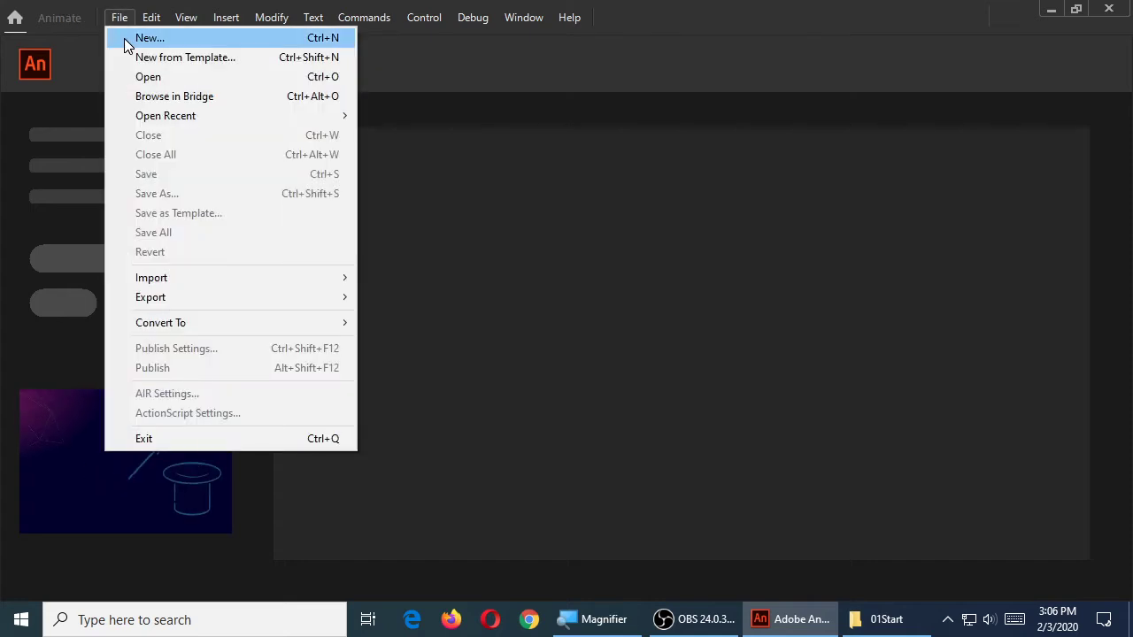
{"action": "left_click", "coordinate": [129, 40]}
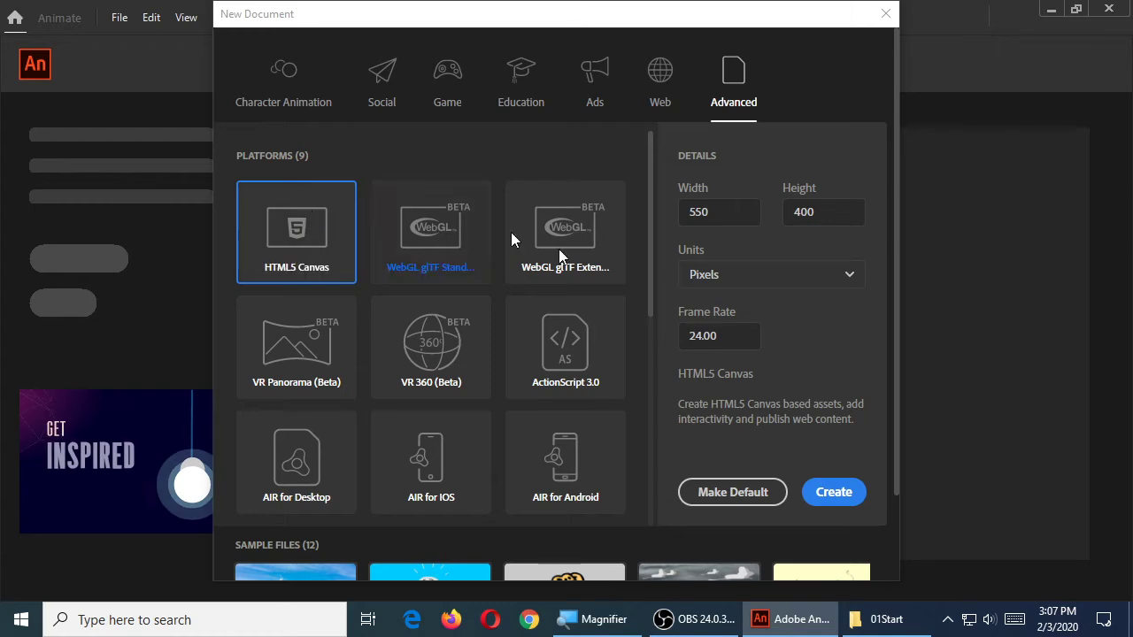
{"action": "left_click", "coordinate": [834, 493]}
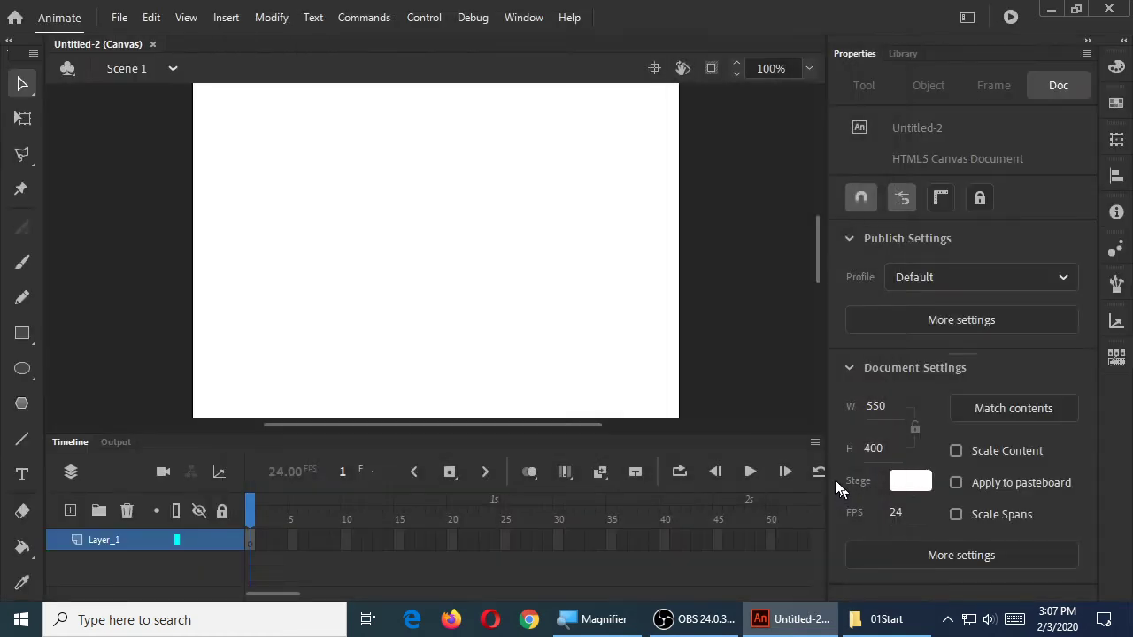
Start saving the document under a new name and create a 02End subfolder in the Lesson01 project folder on the desktop.
{"action": "left_click", "coordinate": [119, 18]}
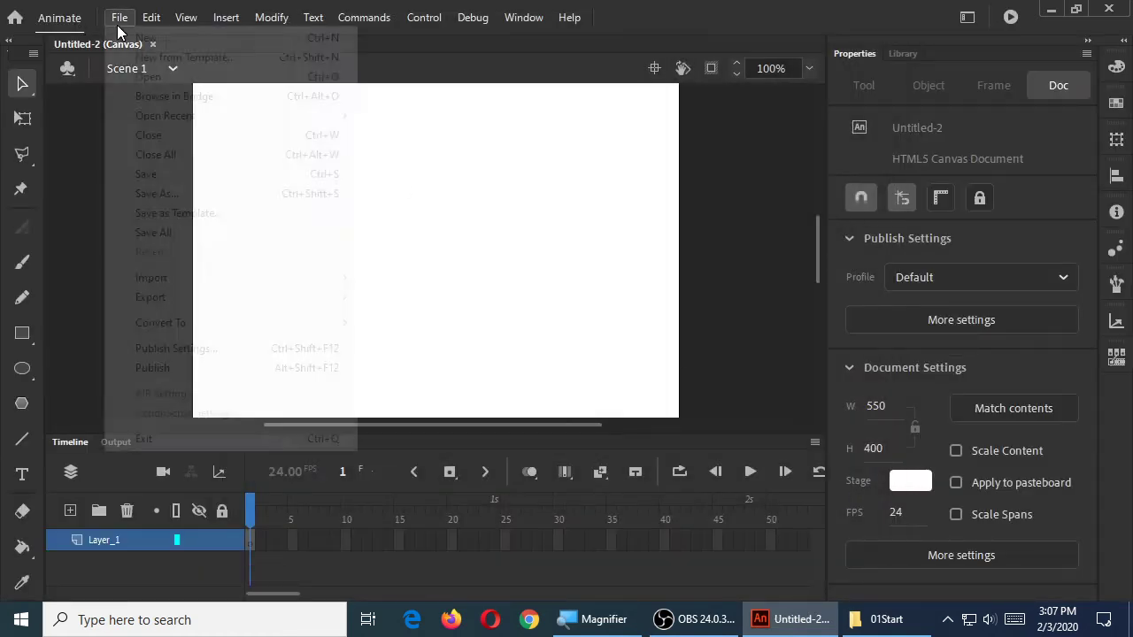
{"action": "left_click", "coordinate": [163, 189]}
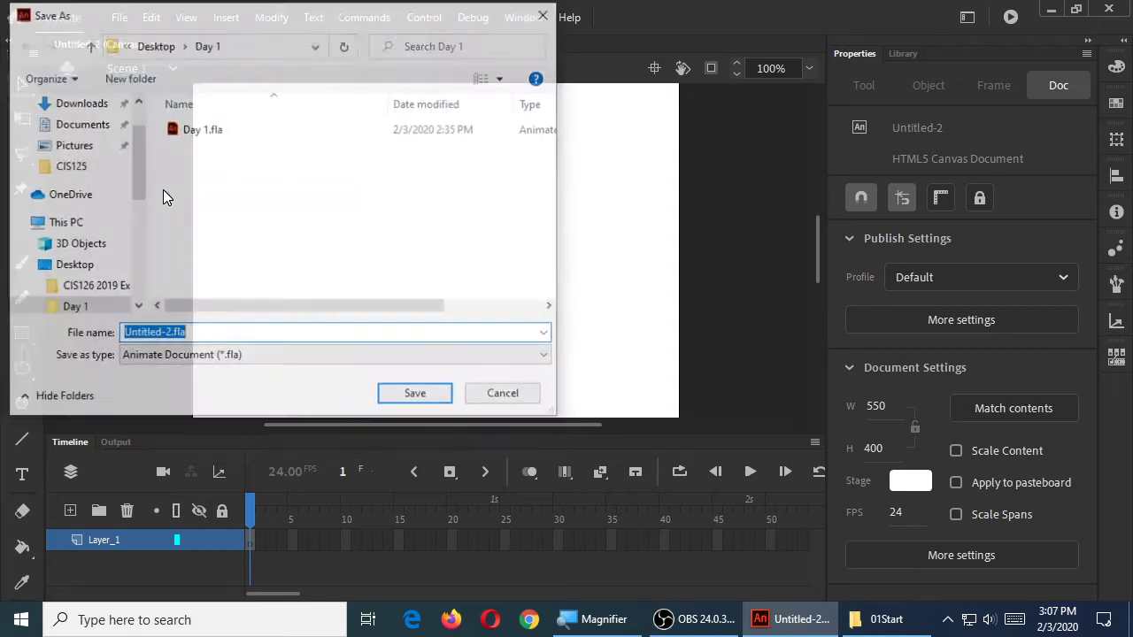
{"action": "left_click_drag", "start_coordinate": [252, 13], "coordinate": [403, 42]}
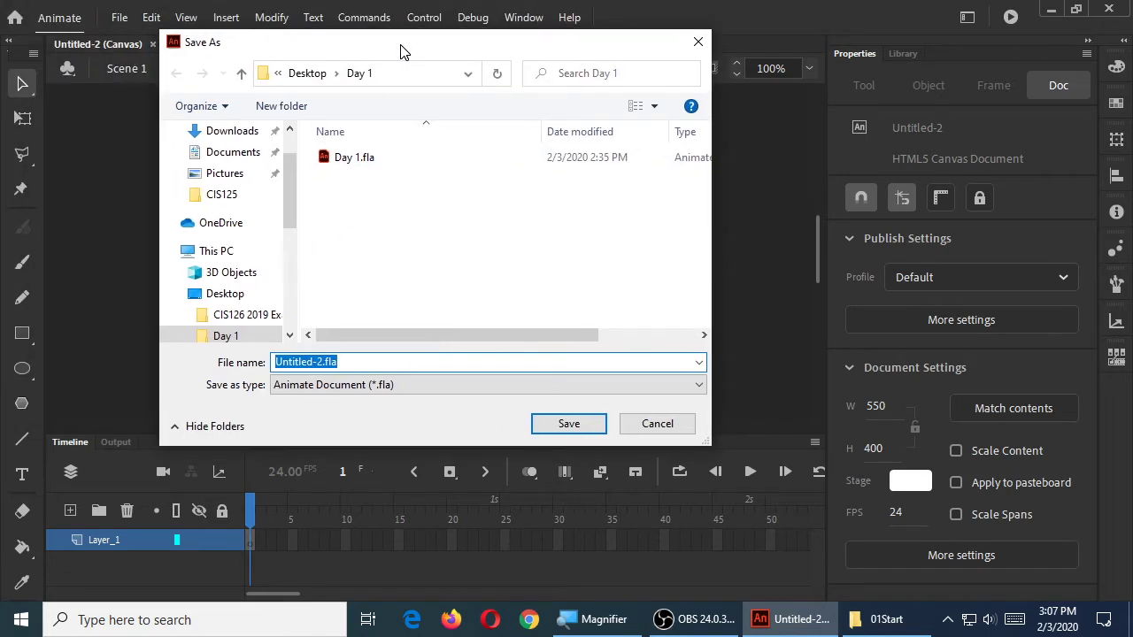
{"action": "scroll", "coordinate": [286, 164], "scroll_direction": "up", "scroll_amount": 1}
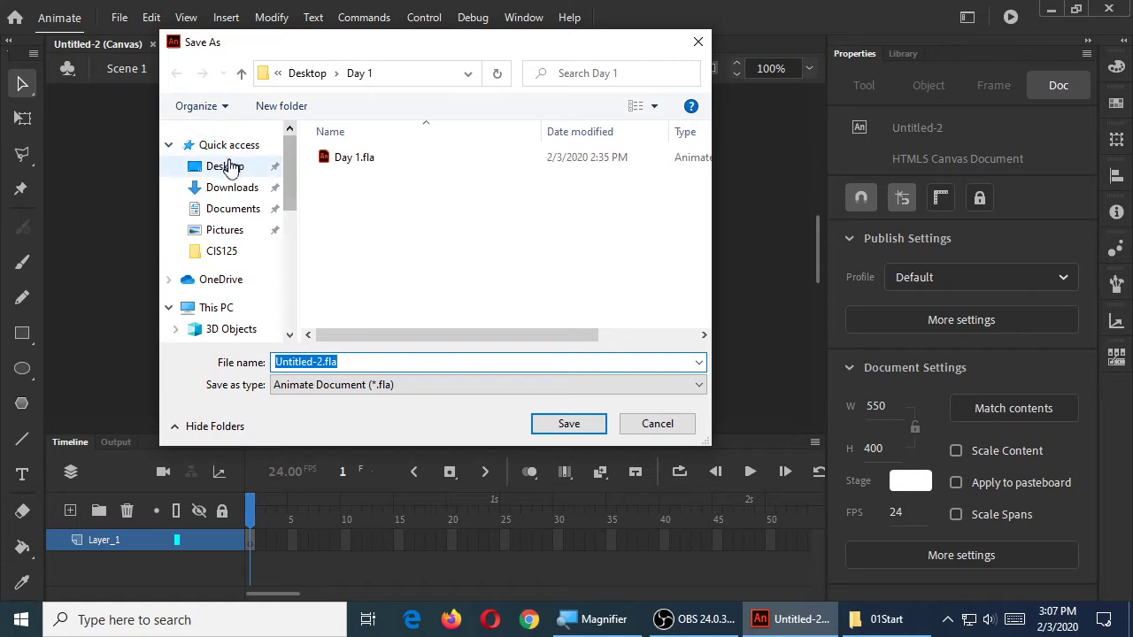
{"action": "left_click", "coordinate": [225, 168]}
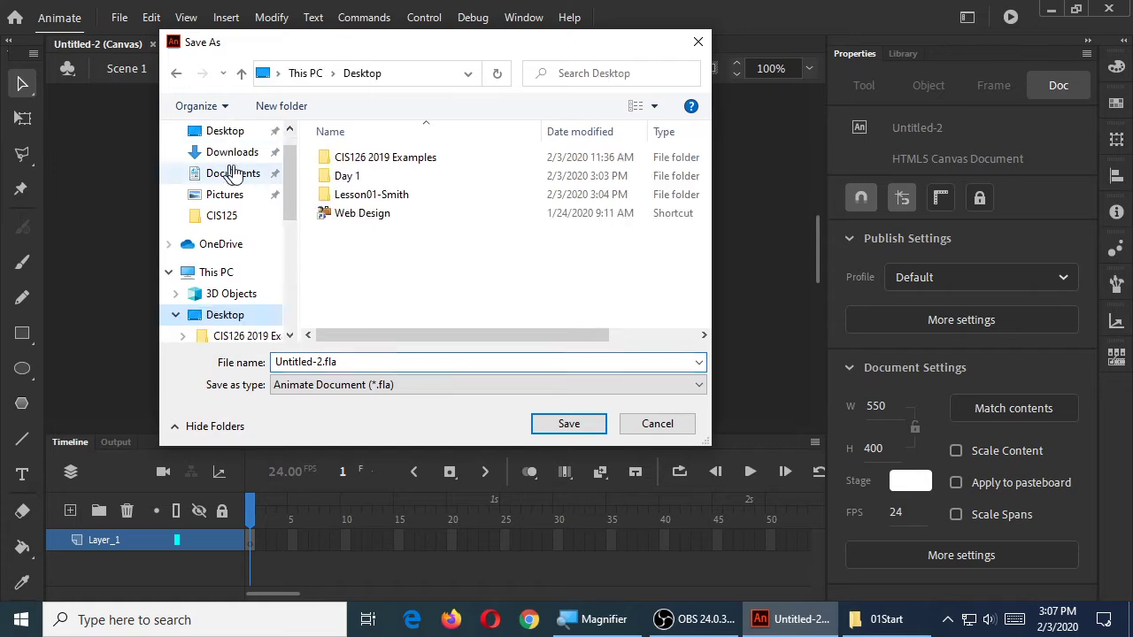
{"action": "double_click", "coordinate": [383, 203]}
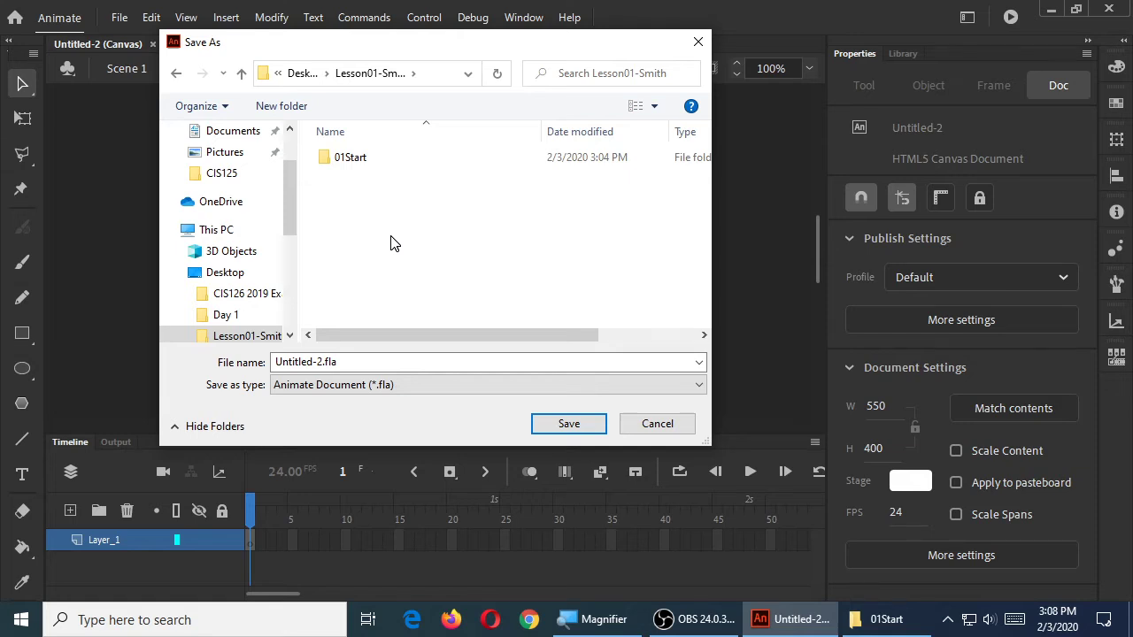
{"action": "left_click", "coordinate": [296, 107]}
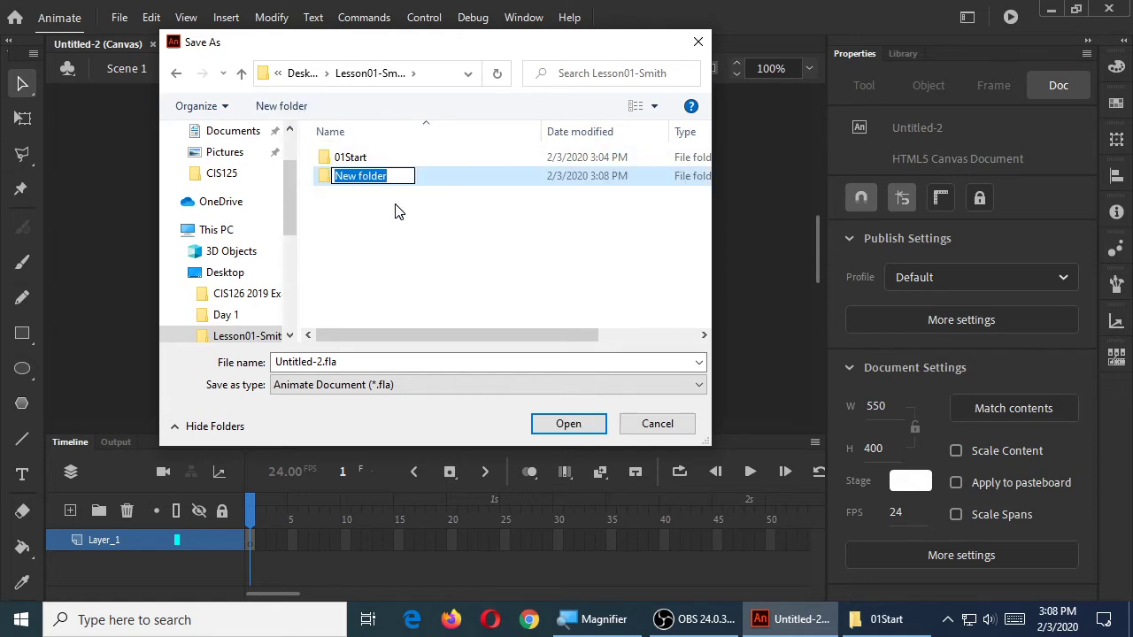
{"action": "type", "text": "02End"}
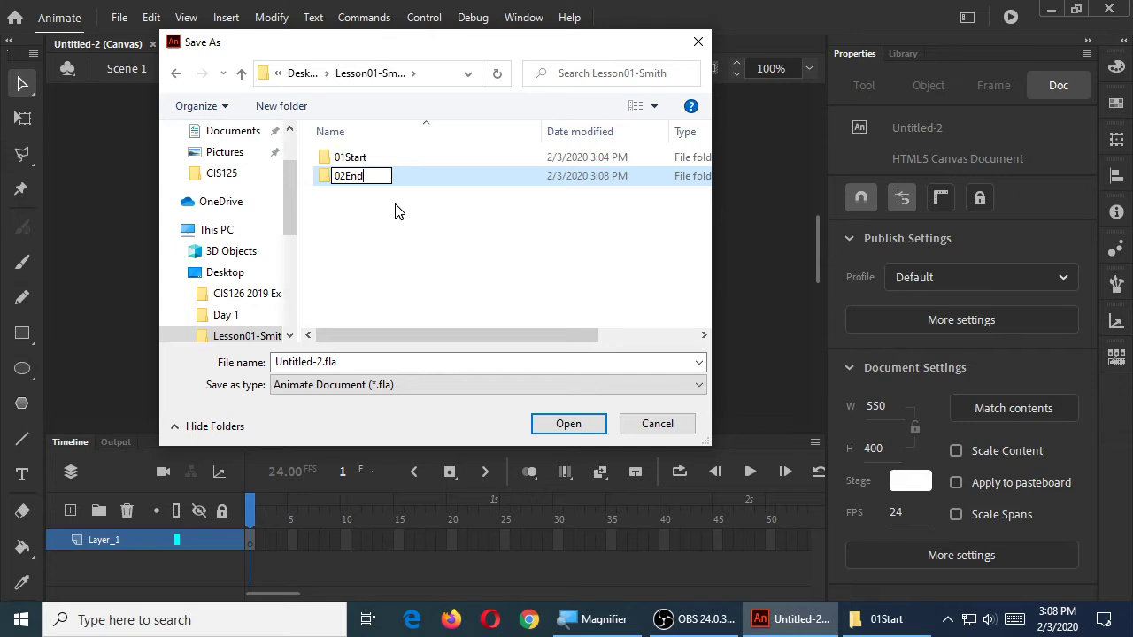
{"action": "key", "text": "Return"}
{"action": "left_click", "coordinate": [349, 198]}
Open the 02End subfolder as the save location and enter the file name Lesson1- followed by the student's last name.
{"action": "double_click", "coordinate": [354, 177]}
{"action": "left_click", "coordinate": [350, 361]}
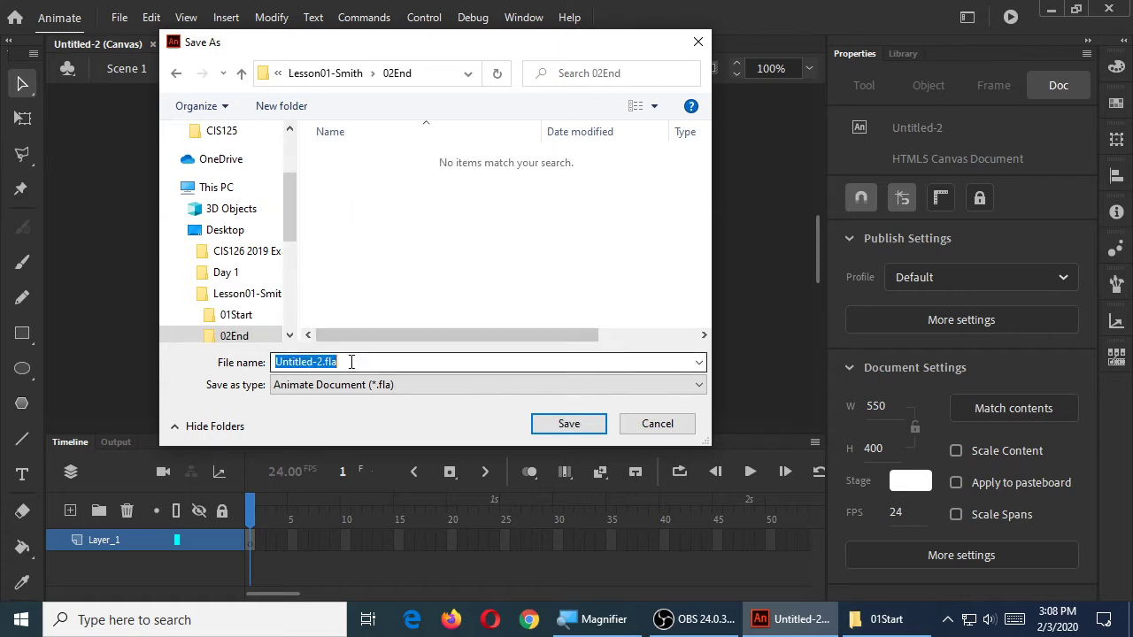
{"action": "type", "text": "Lesson1-"}
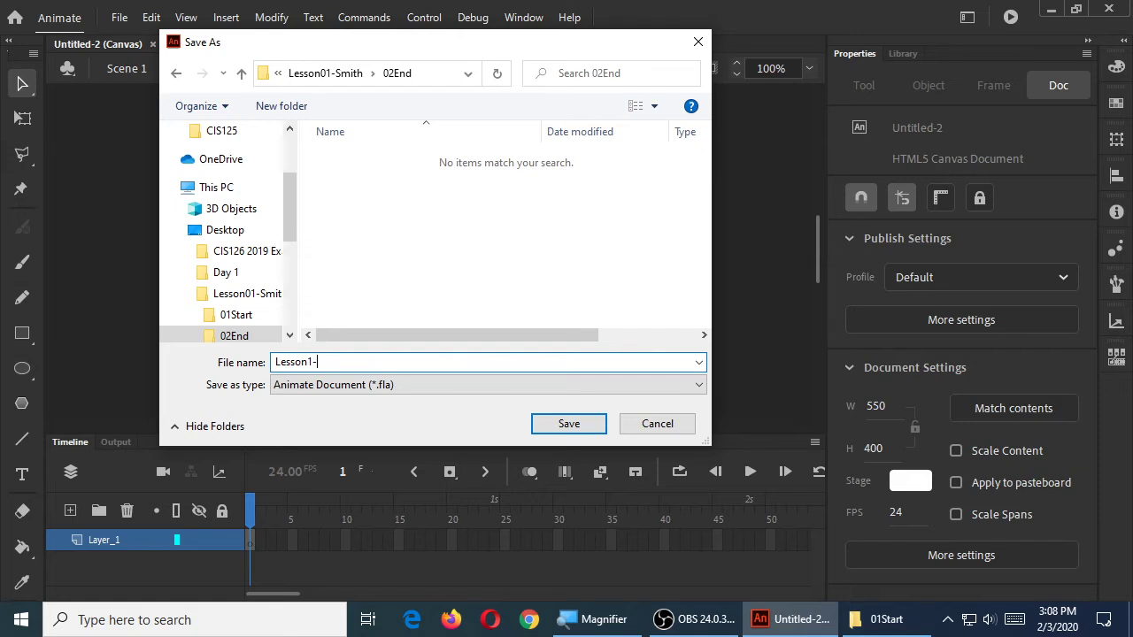
{"action": "type", "text": "smith"}
Switch to File Explorer, view the Lesson01 folder inside CIS125 on the Web Design share, and close the window.
{"action": "key", "text": "super+e"}
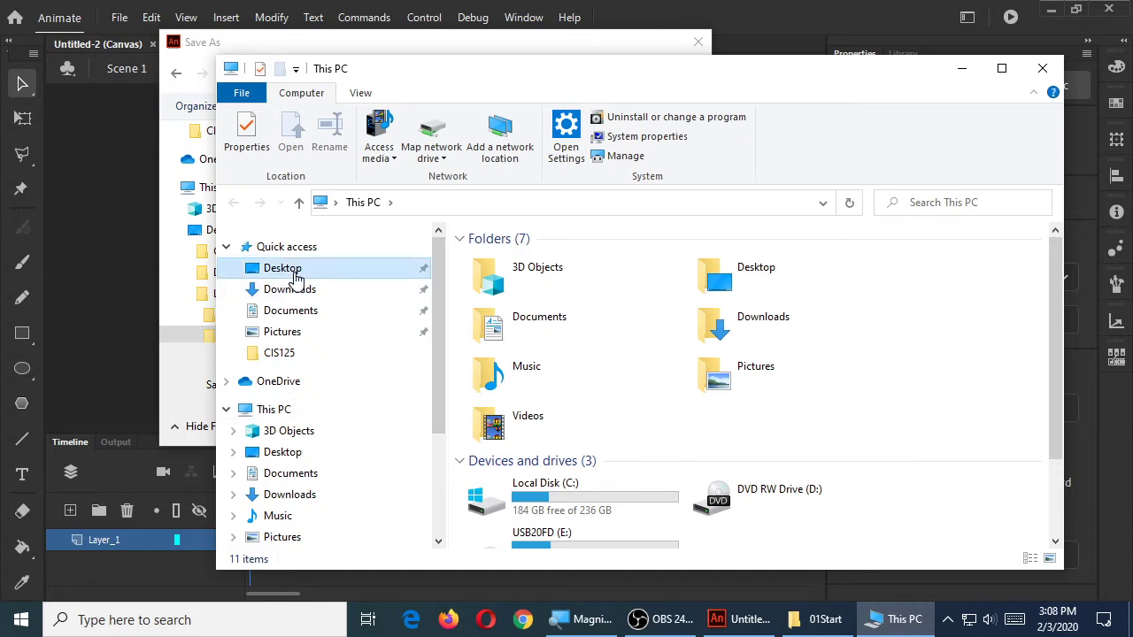
{"action": "left_click", "coordinate": [279, 268]}
{"action": "double_click", "coordinate": [496, 314]}
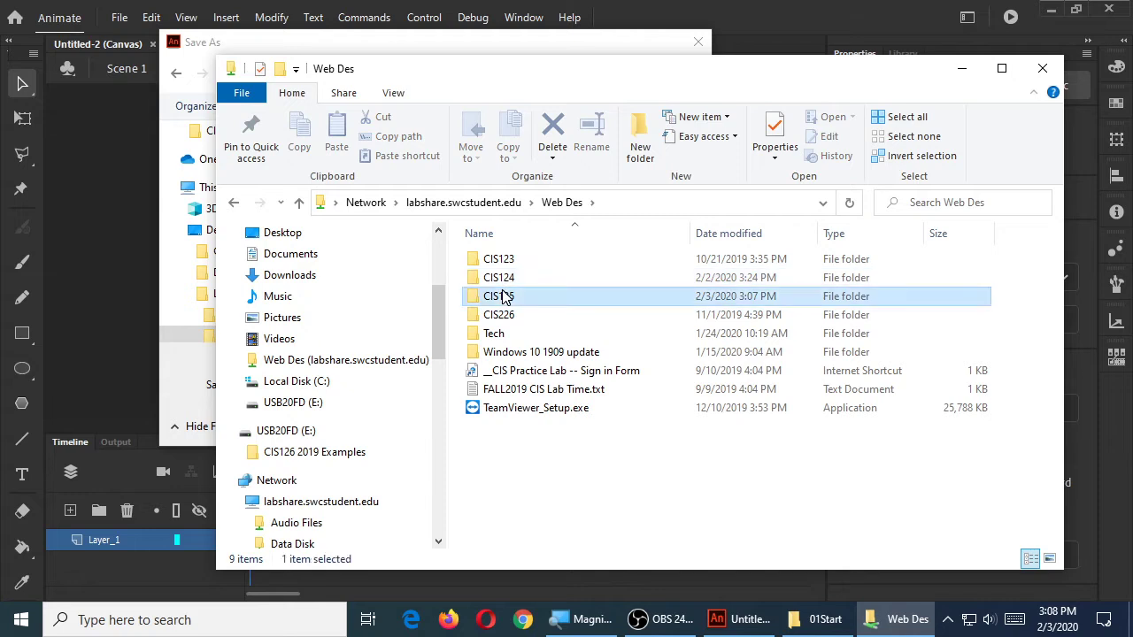
{"action": "double_click", "coordinate": [500, 295]}
{"action": "double_click", "coordinate": [491, 259]}
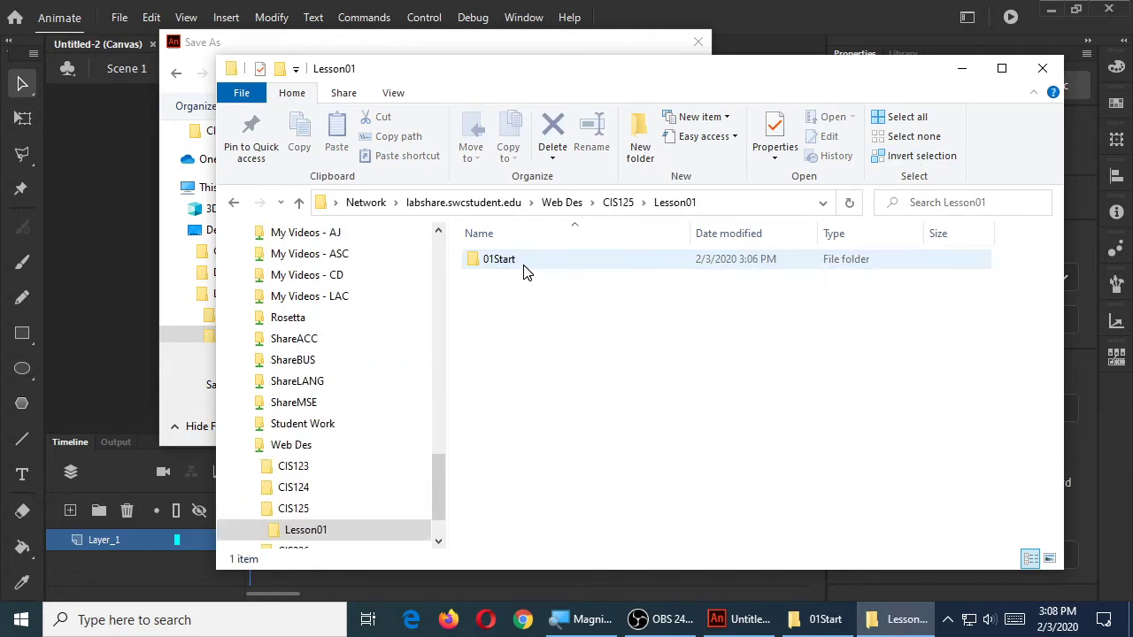
{"action": "left_click", "coordinate": [1043, 69]}
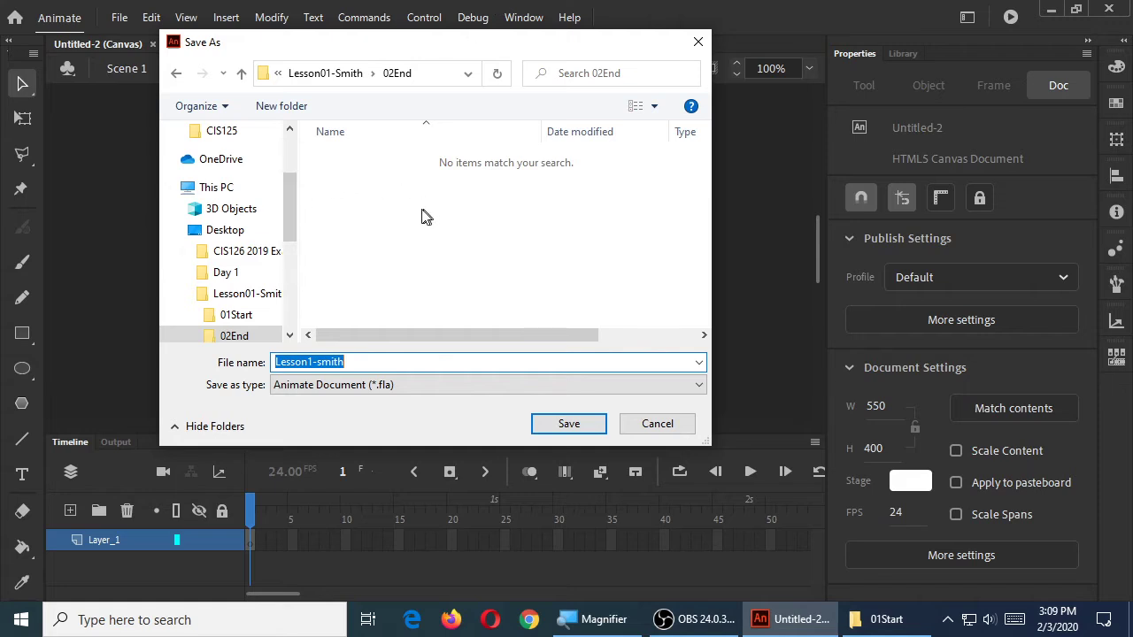
Save the Animate document in the 02End folder under the entered name.
{"action": "left_click", "coordinate": [566, 424]}
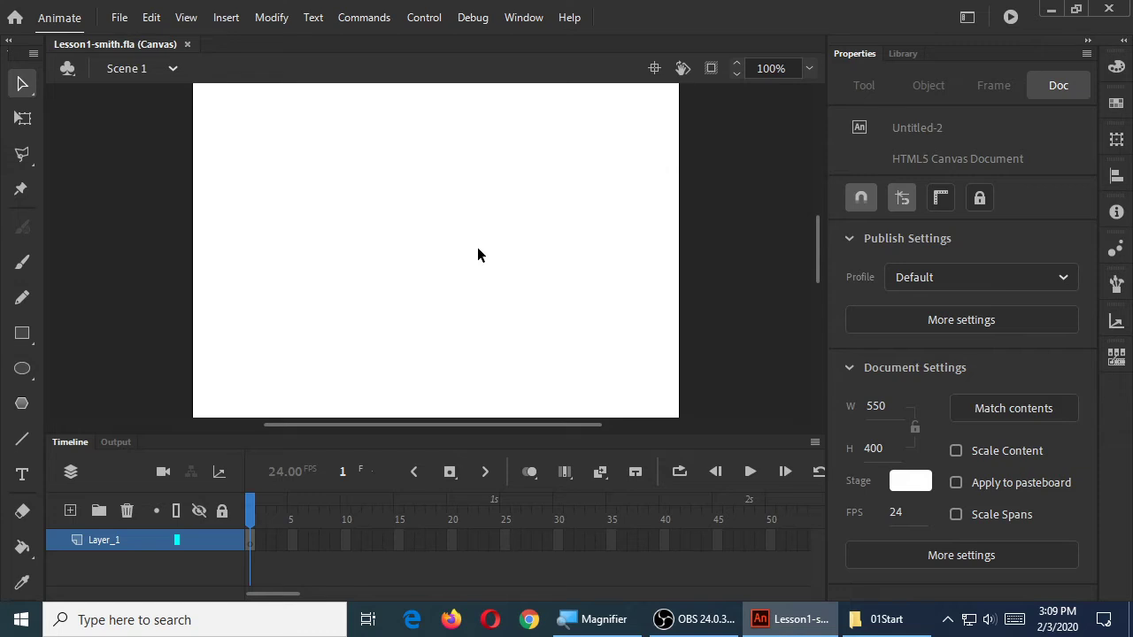
Import background.png from the desktop project folder's 01Start subfolder into the document library.
{"action": "left_click", "coordinate": [119, 17]}
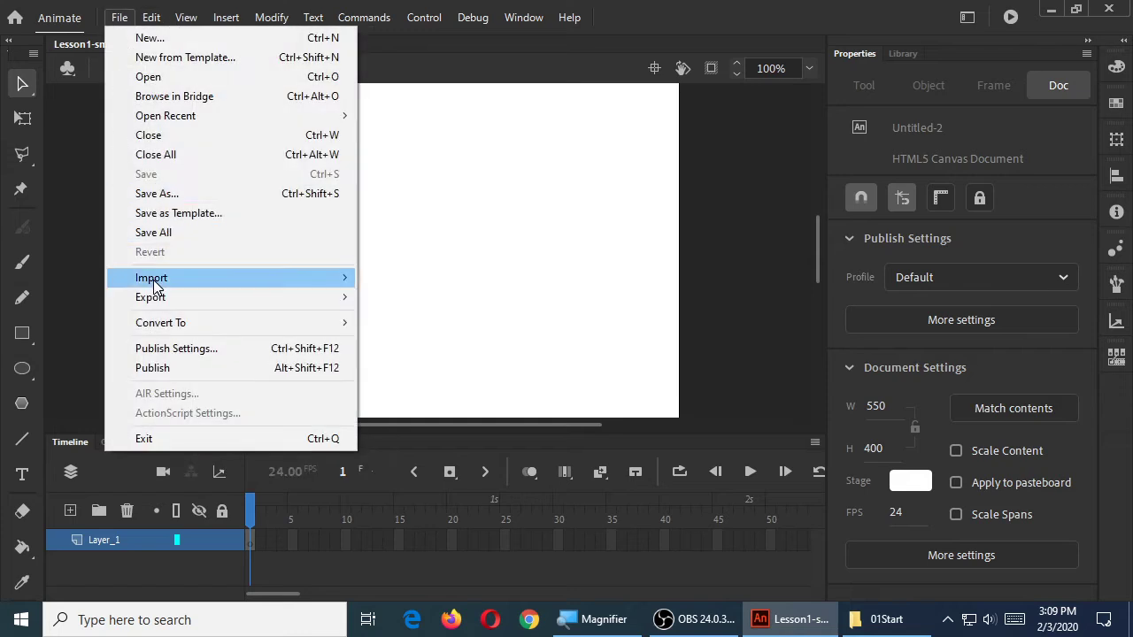
{"action": "mouse_move", "coordinate": [155, 279]}
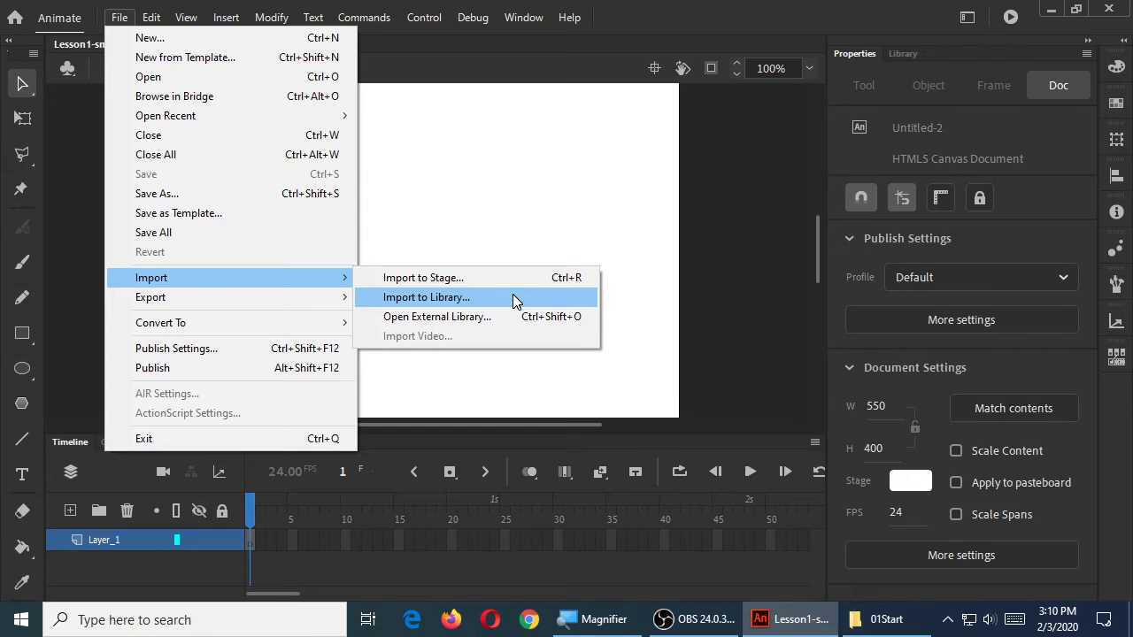
{"action": "left_click", "coordinate": [513, 301]}
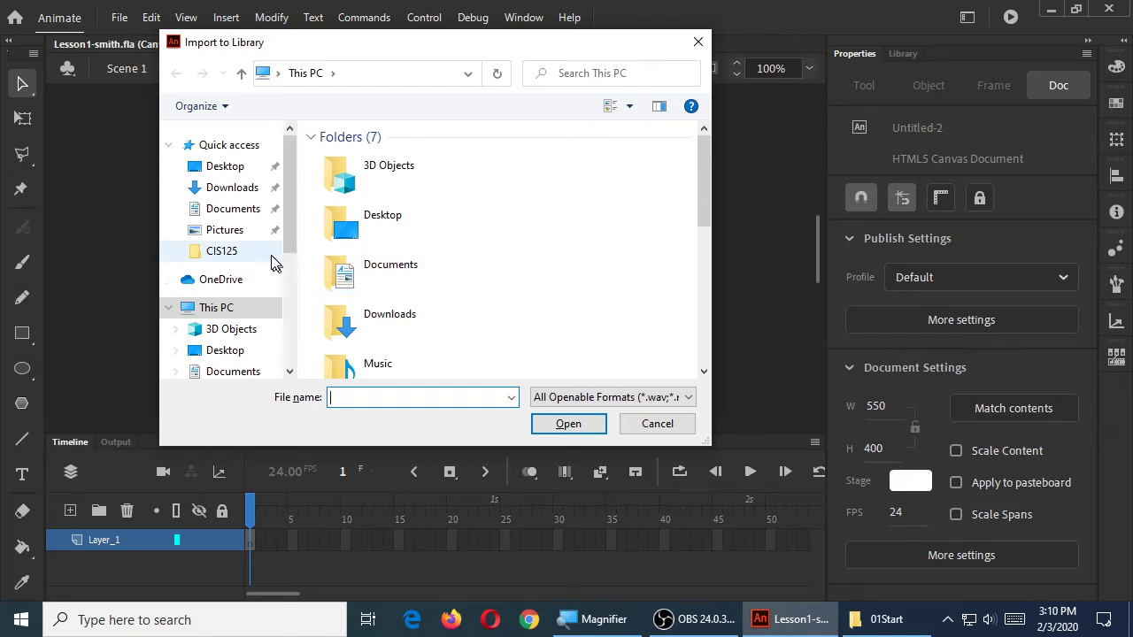
{"action": "left_click", "coordinate": [239, 175]}
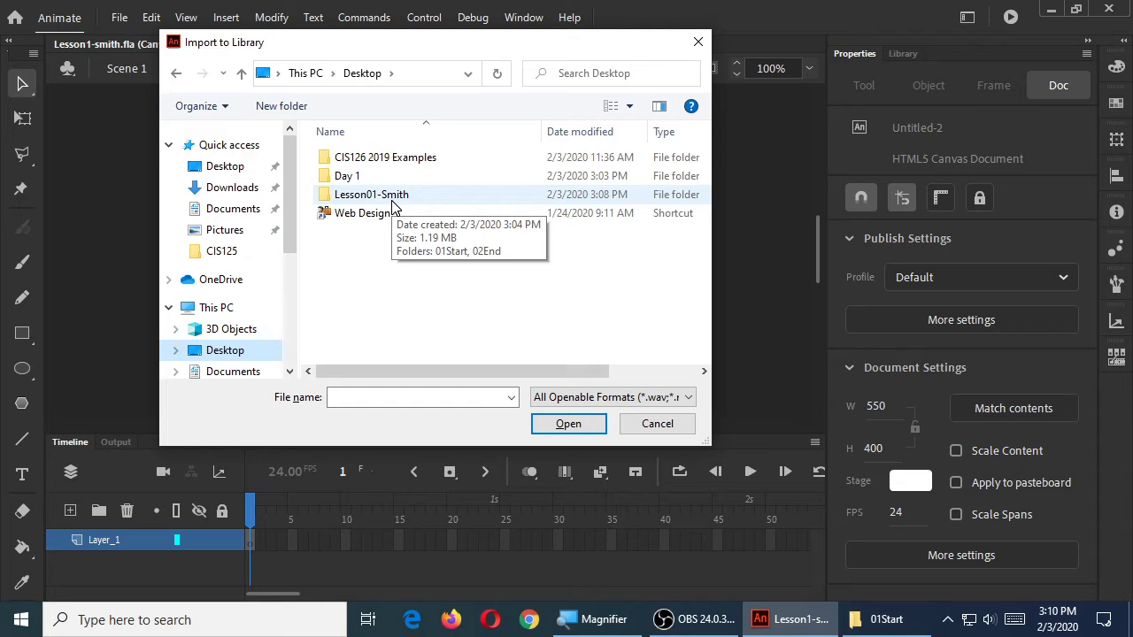
{"action": "double_click", "coordinate": [393, 199]}
{"action": "double_click", "coordinate": [354, 160]}
{"action": "left_click", "coordinate": [361, 189]}
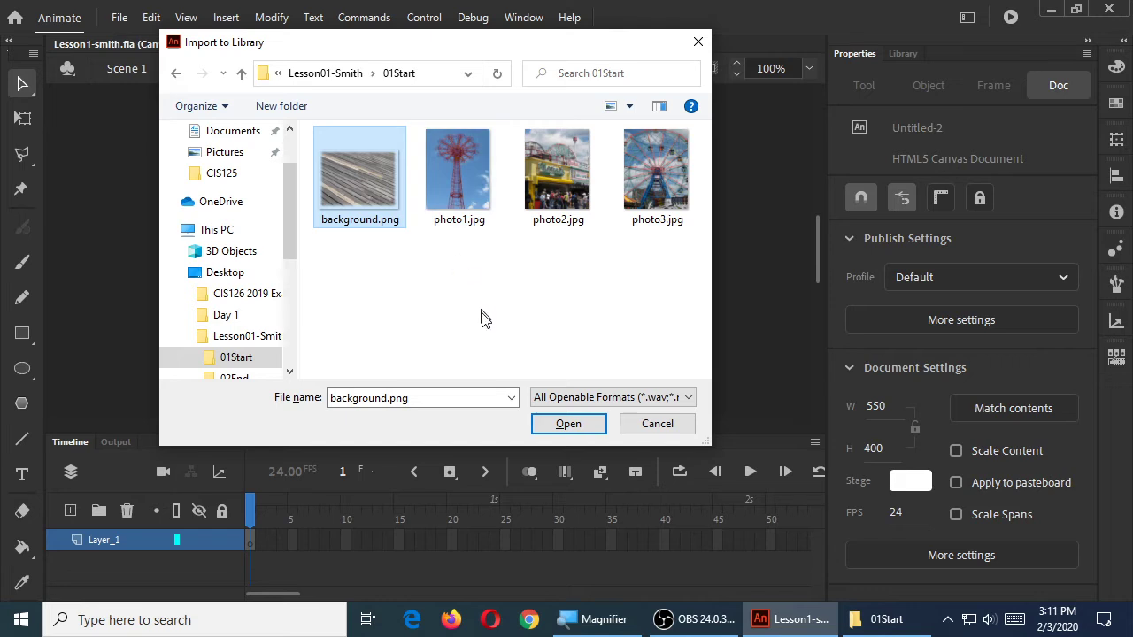
{"action": "left_click", "coordinate": [540, 425]}
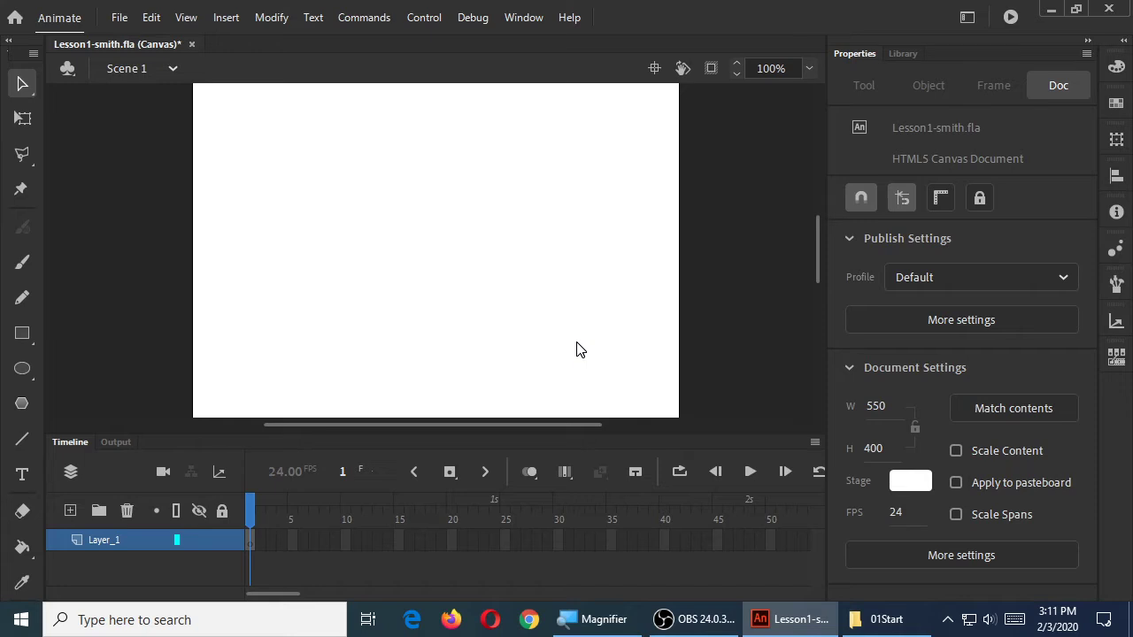
Examine the document library and preview the imported background.png image.
{"action": "left_click", "coordinate": [906, 53]}
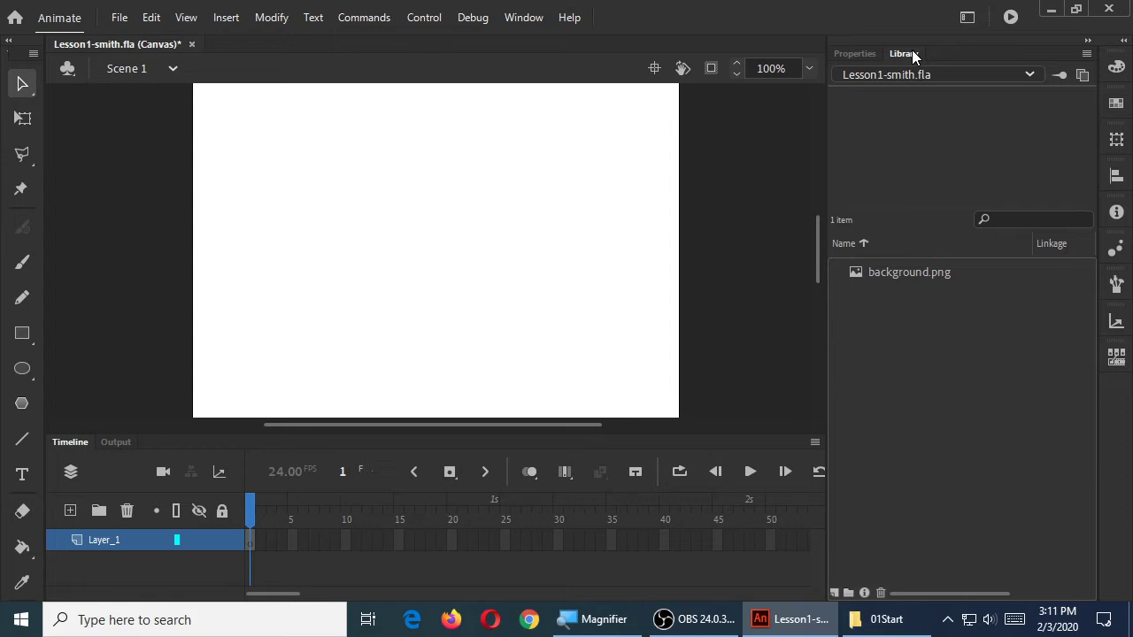
{"action": "left_click", "coordinate": [856, 54]}
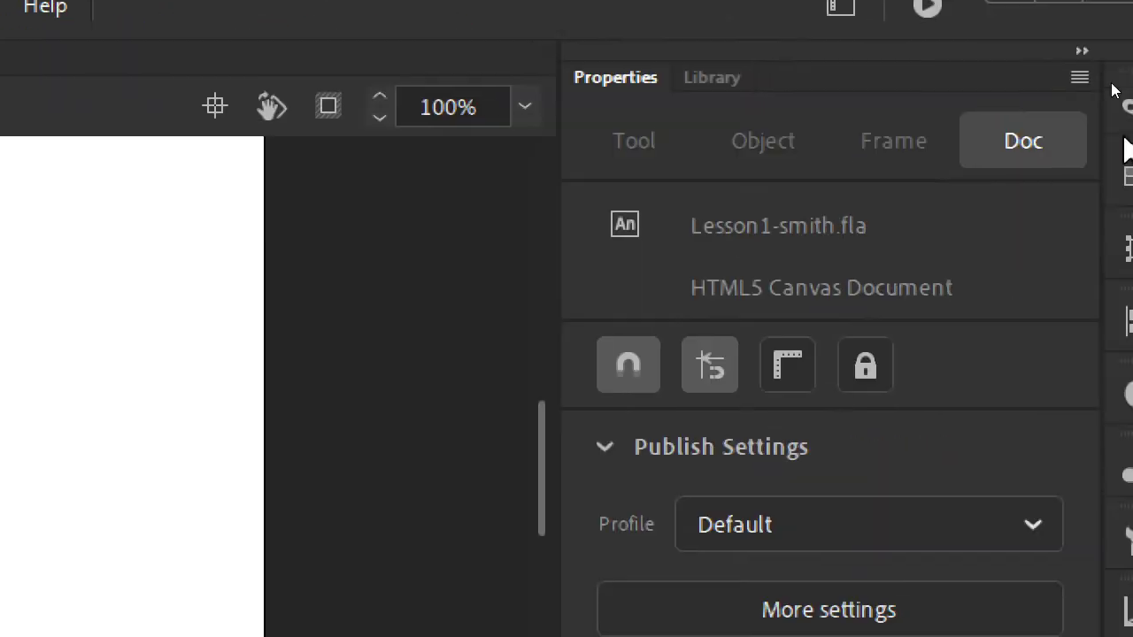
{"action": "left_click", "coordinate": [683, 85]}
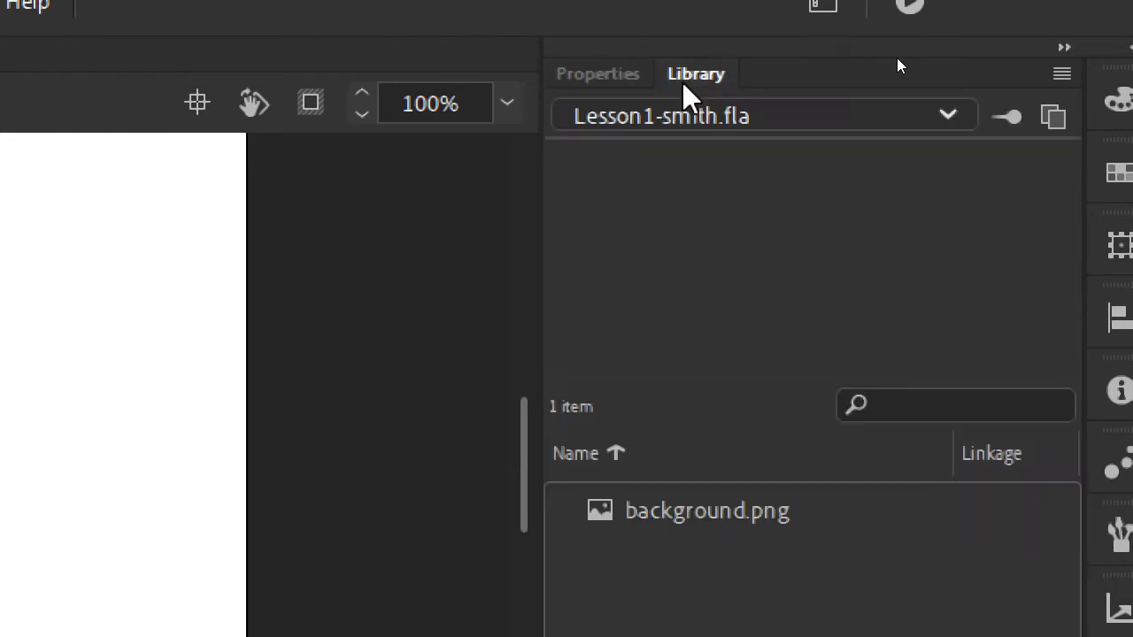
{"action": "left_click", "coordinate": [738, 519]}
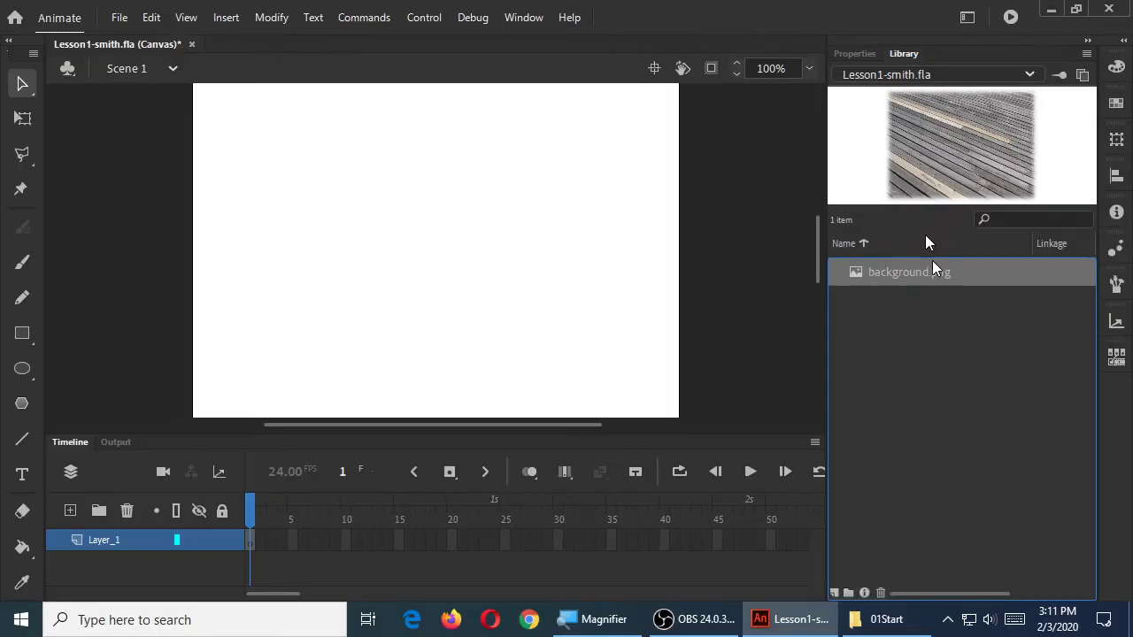
Import photo1.jpg from the 01Start folder into the library and preview it there.
{"action": "left_click", "coordinate": [120, 19]}
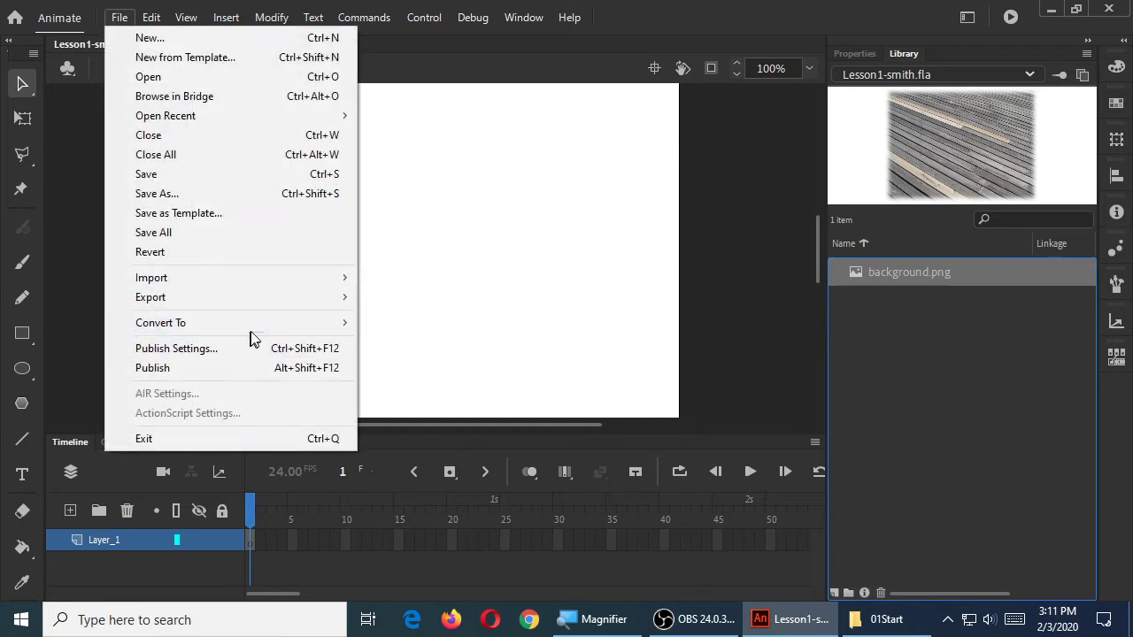
{"action": "mouse_move", "coordinate": [283, 280]}
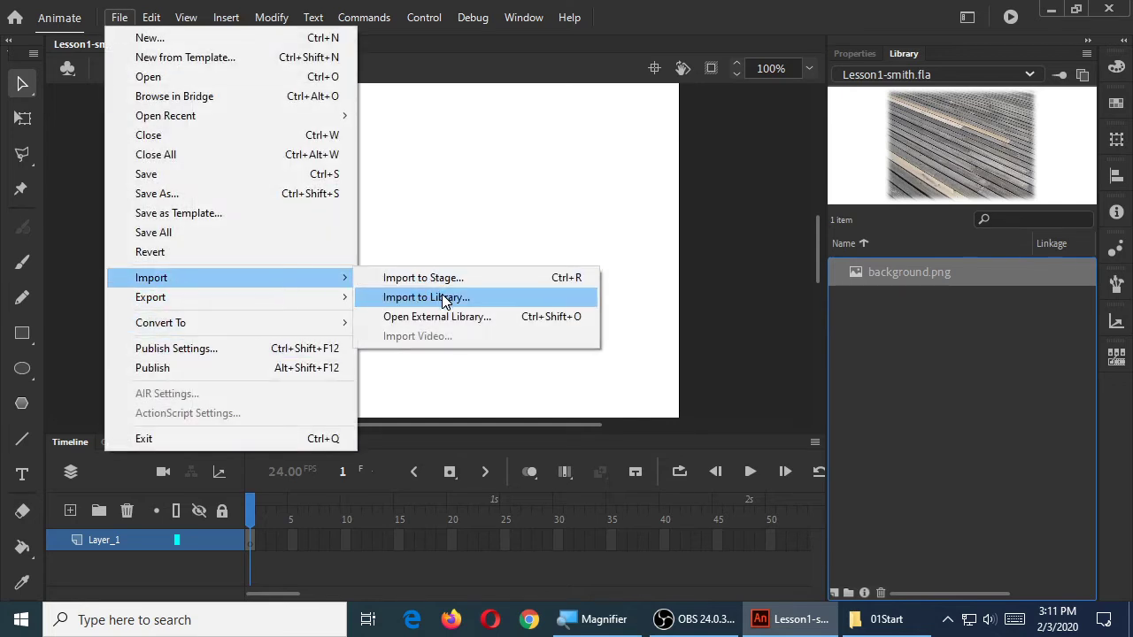
{"action": "left_click", "coordinate": [442, 295]}
{"action": "left_click", "coordinate": [461, 181]}
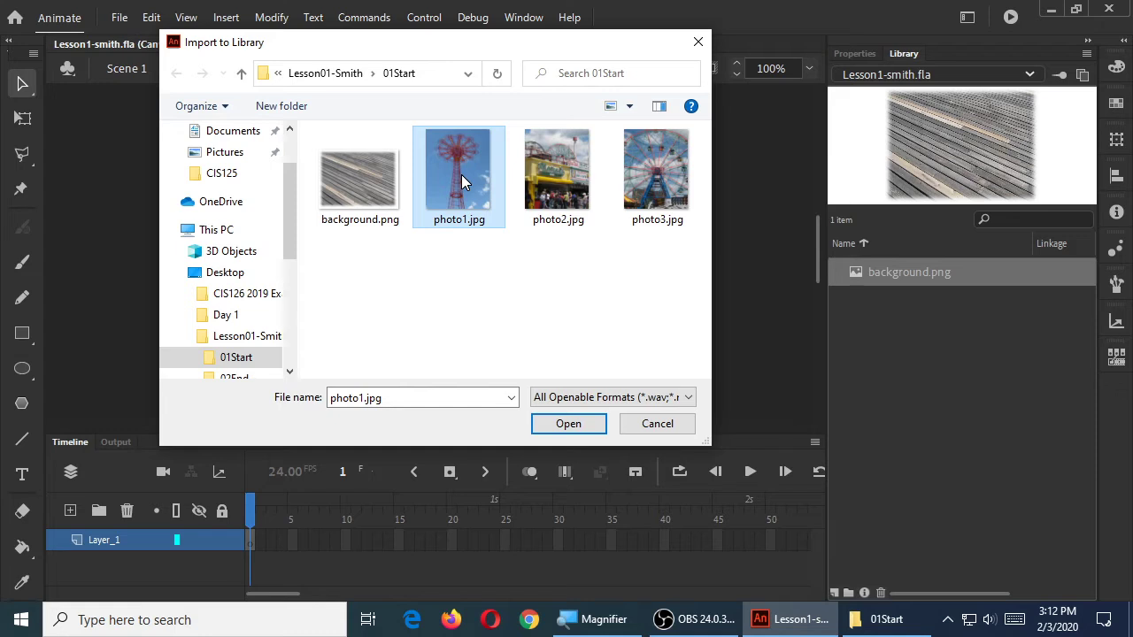
{"action": "left_click", "coordinate": [558, 172], "text": "ctrl"}
{"action": "left_click", "coordinate": [447, 212]}
{"action": "left_click", "coordinate": [570, 425]}
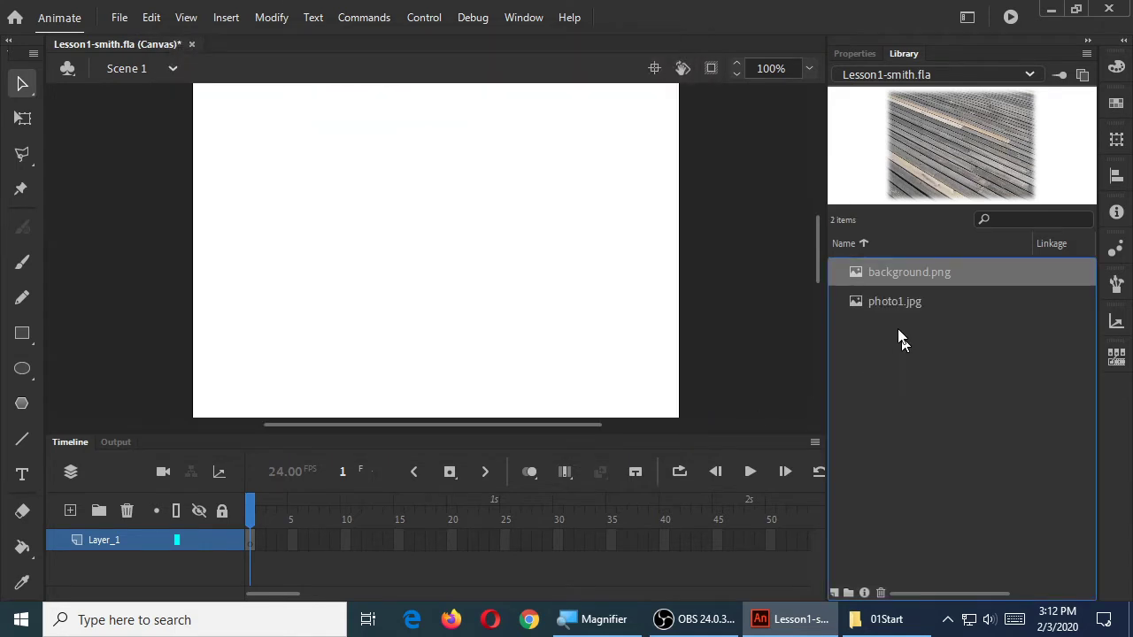
{"action": "left_click", "coordinate": [888, 303]}
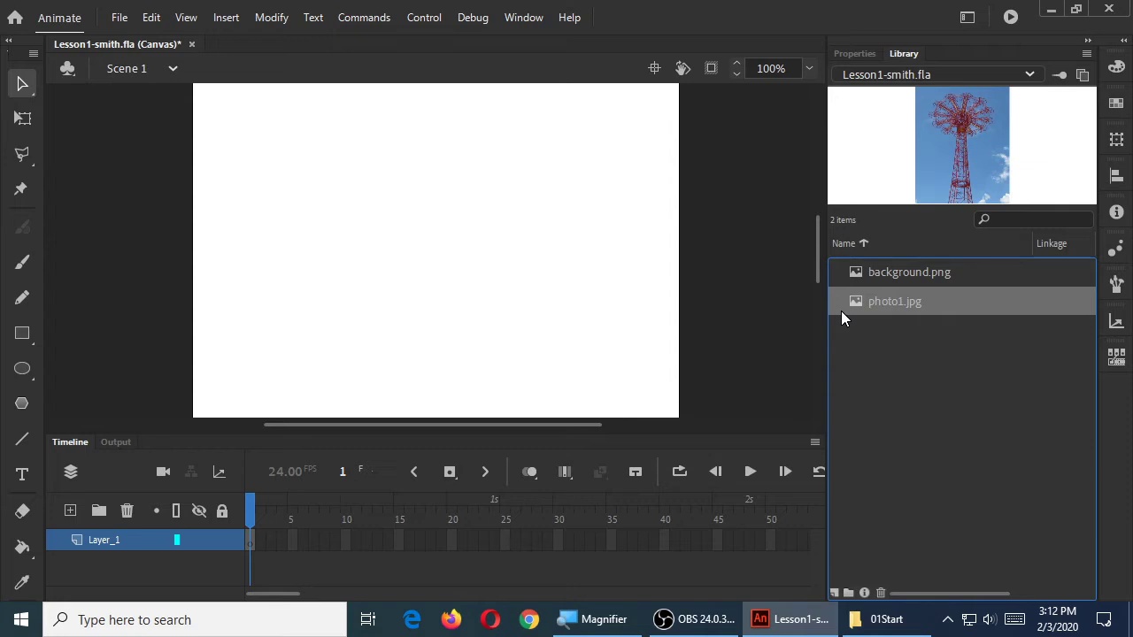
Import photo2.jpg and photo3.jpg together from the 01Start folder into the library.
{"action": "left_click", "coordinate": [119, 17]}
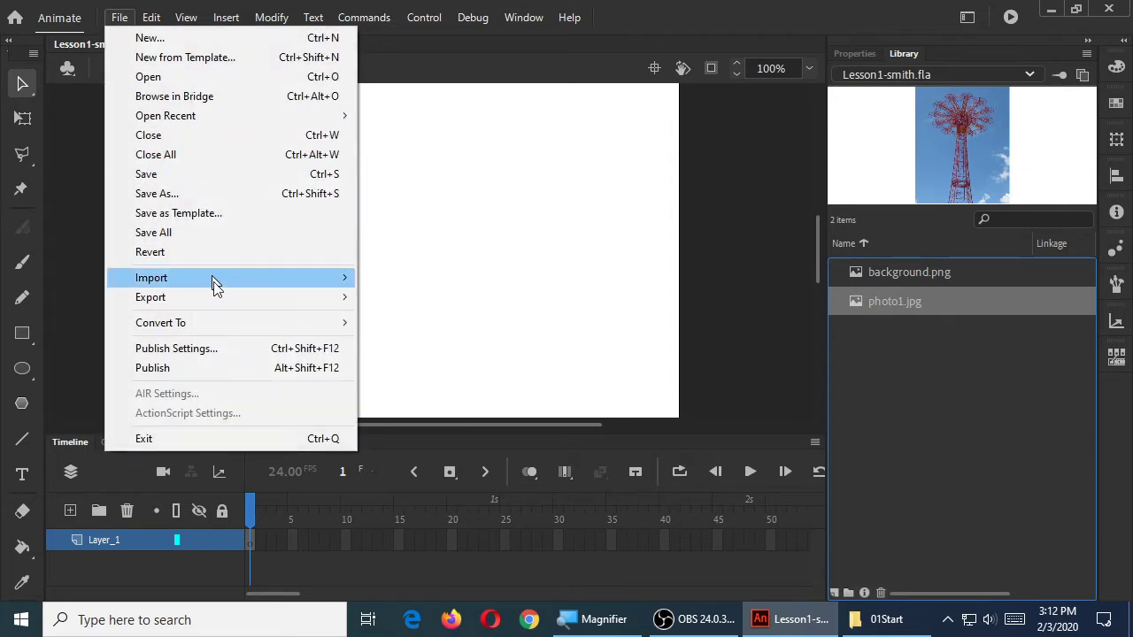
{"action": "mouse_move", "coordinate": [238, 279]}
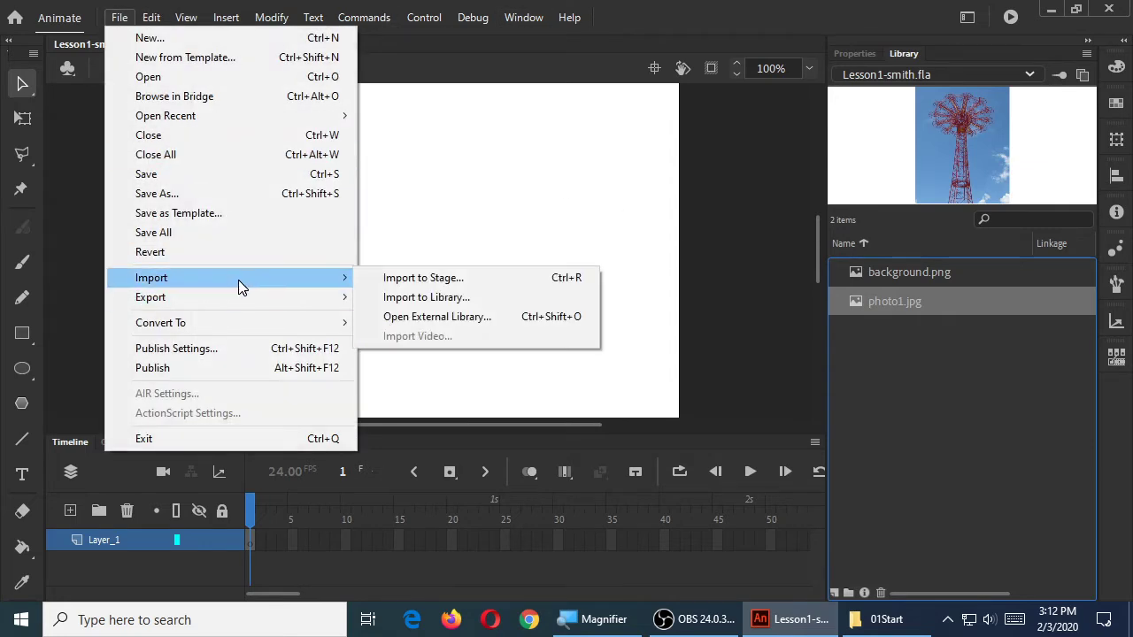
{"action": "left_click", "coordinate": [395, 298]}
{"action": "left_click", "coordinate": [554, 186]}
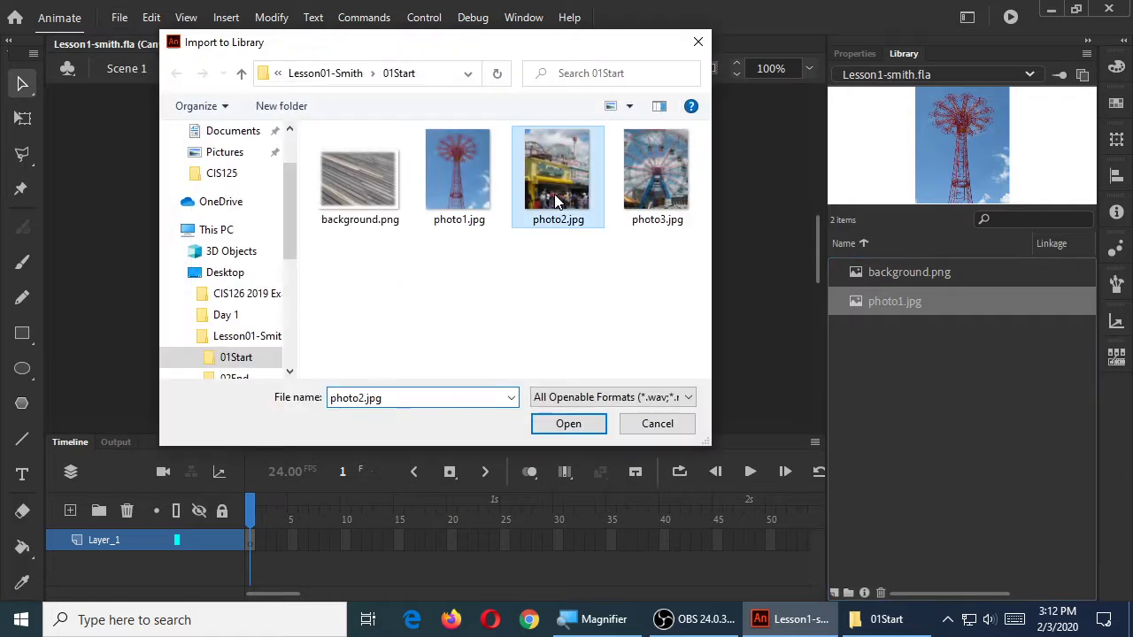
{"action": "left_click", "coordinate": [643, 192], "text": "ctrl"}
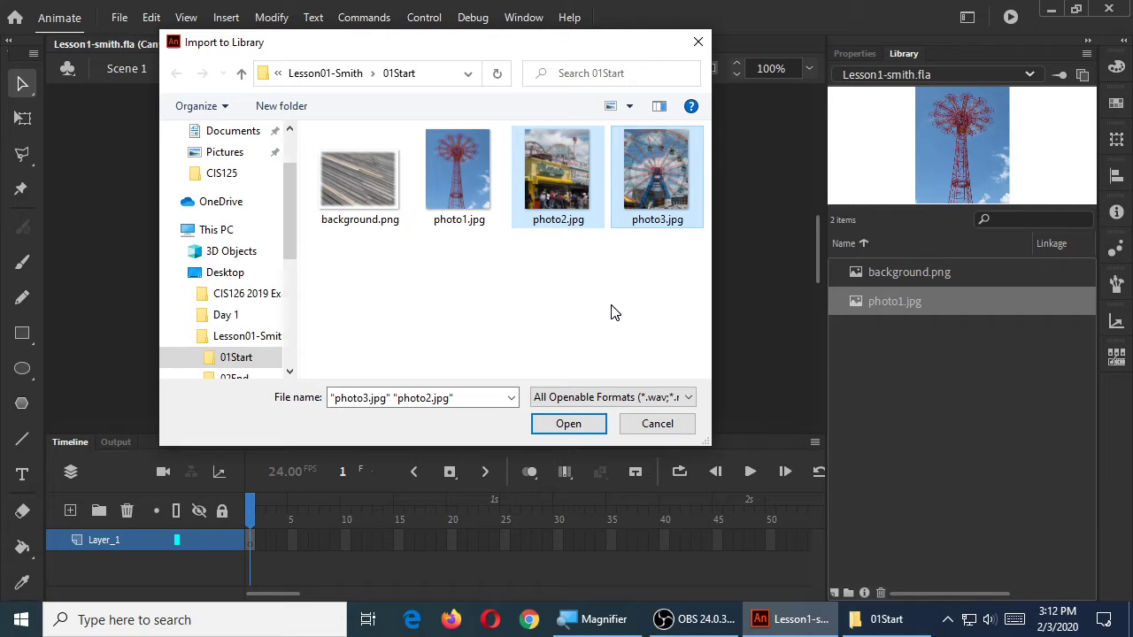
{"action": "left_click", "coordinate": [568, 422]}
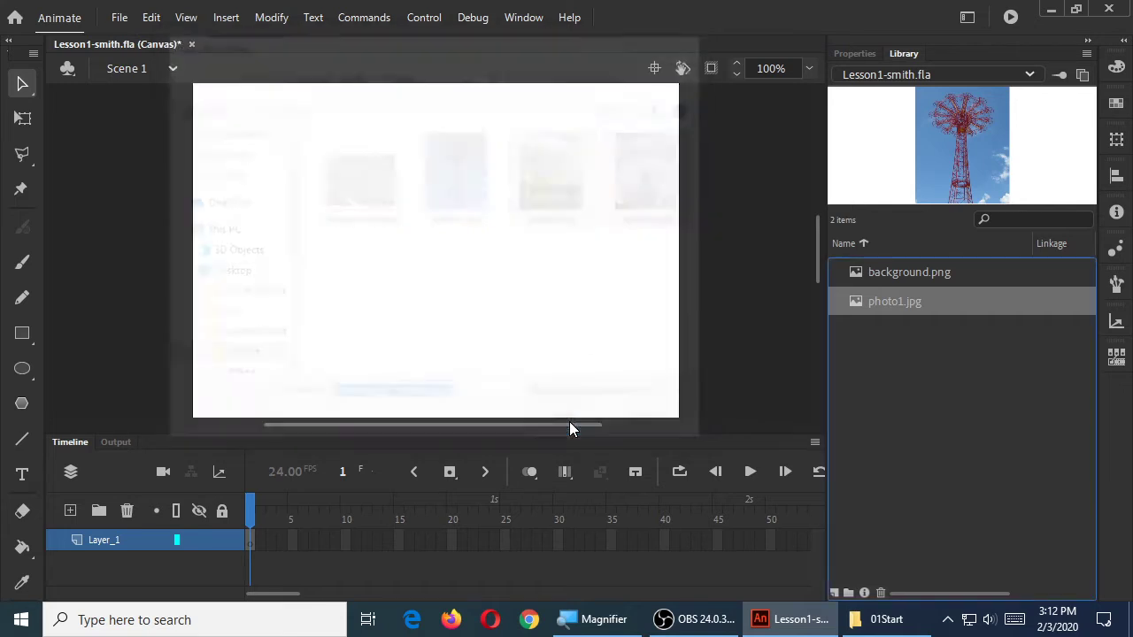
Preview background.png, photo1.jpg, photo2.jpg and photo3.jpg one after another in the library.
{"action": "left_click", "coordinate": [885, 276]}
{"action": "left_click", "coordinate": [882, 301]}
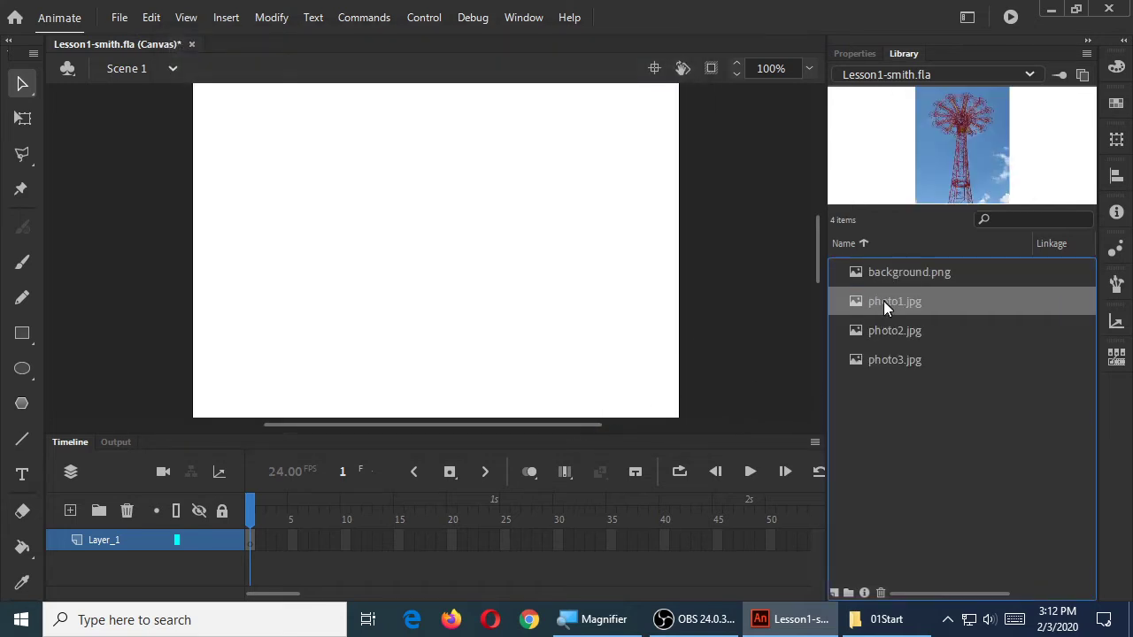
{"action": "left_click", "coordinate": [885, 330]}
{"action": "left_click", "coordinate": [889, 361]}
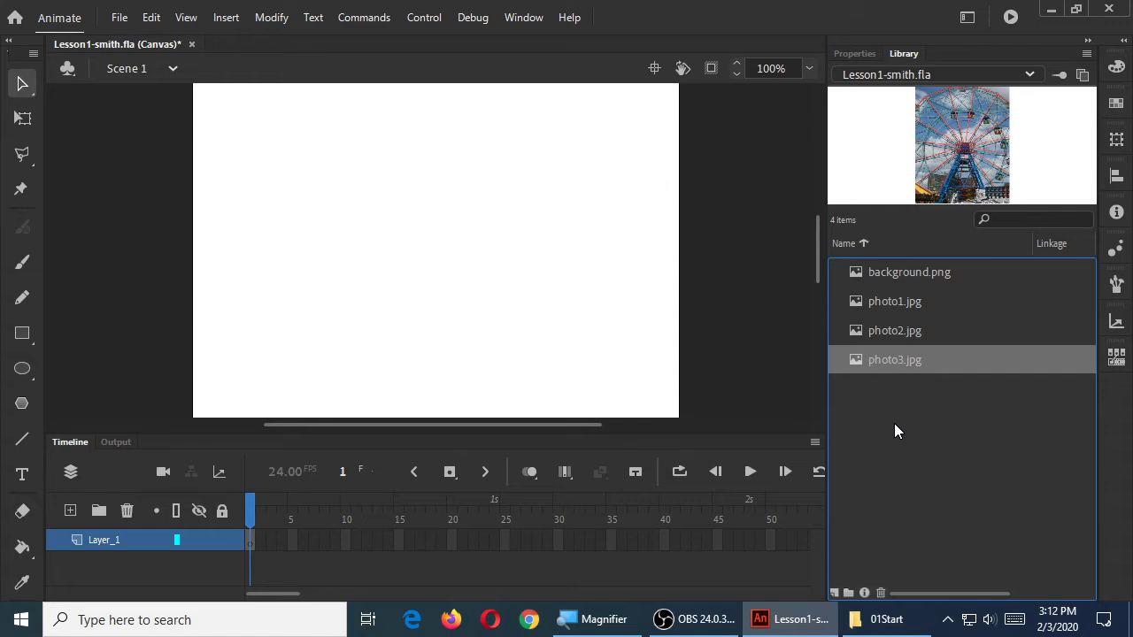
{"action": "key", "text": "super+plus"}
Save the document and place background.png from the library on the stage, keeping the whole image in view.
{"action": "key", "text": "ctrl+s"}
{"action": "left_click_drag", "start_coordinate": [908, 273], "coordinate": [436, 239]}
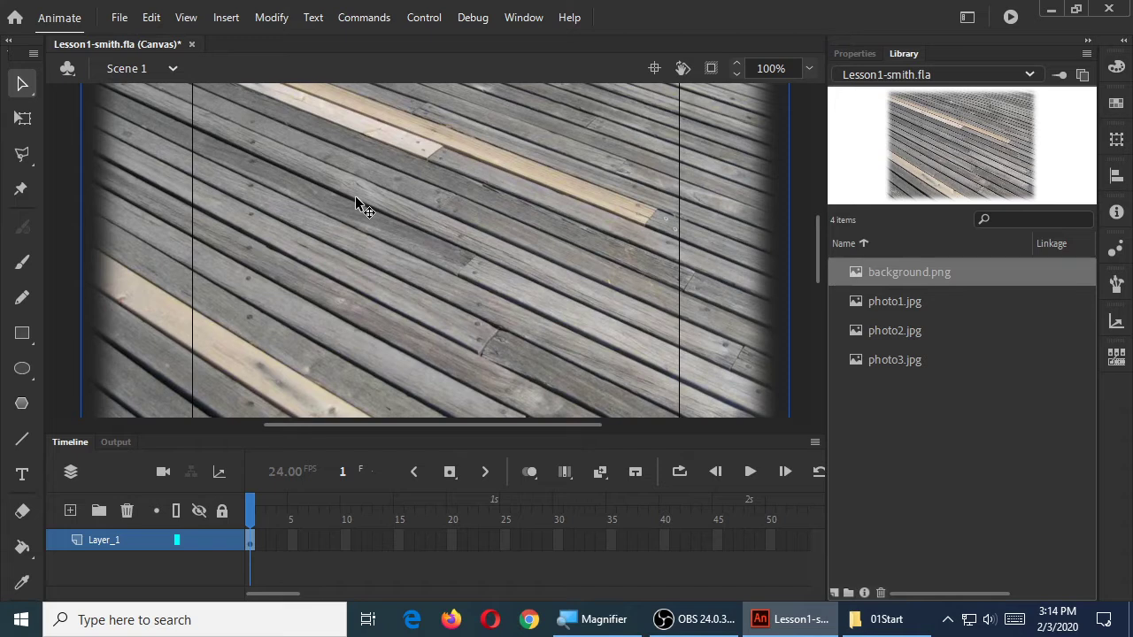
{"action": "key", "text": "ctrl+minus"}
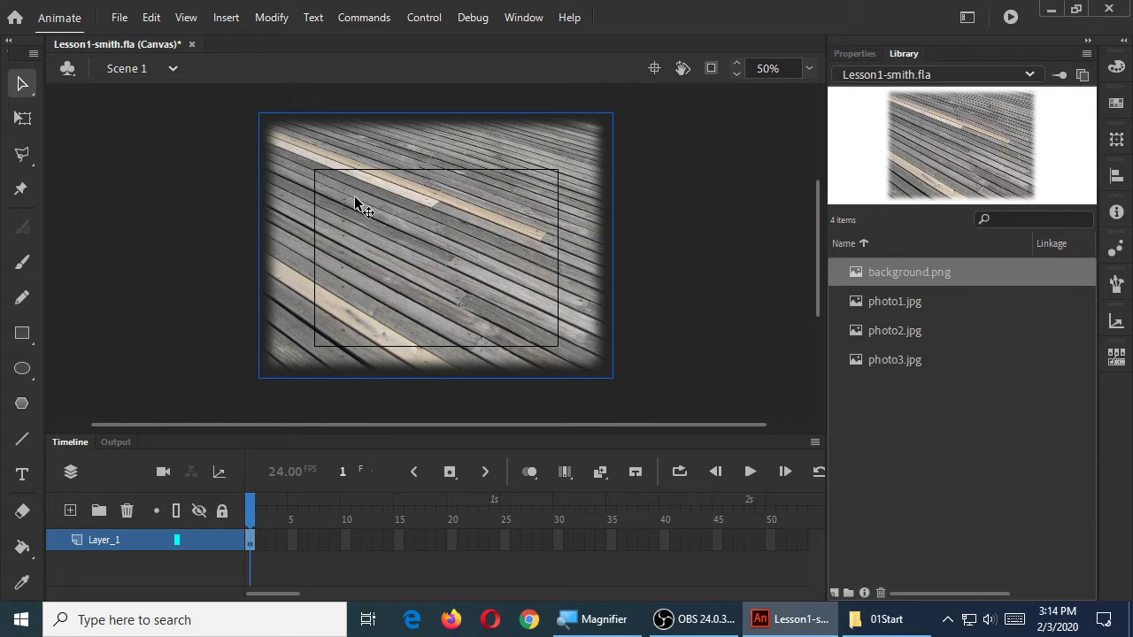
Review the default dimensions of the HTML5 Canvas platform for new documents, then return to the lesson file with nothing selected.
{"action": "key", "text": "ctrl+Return"}
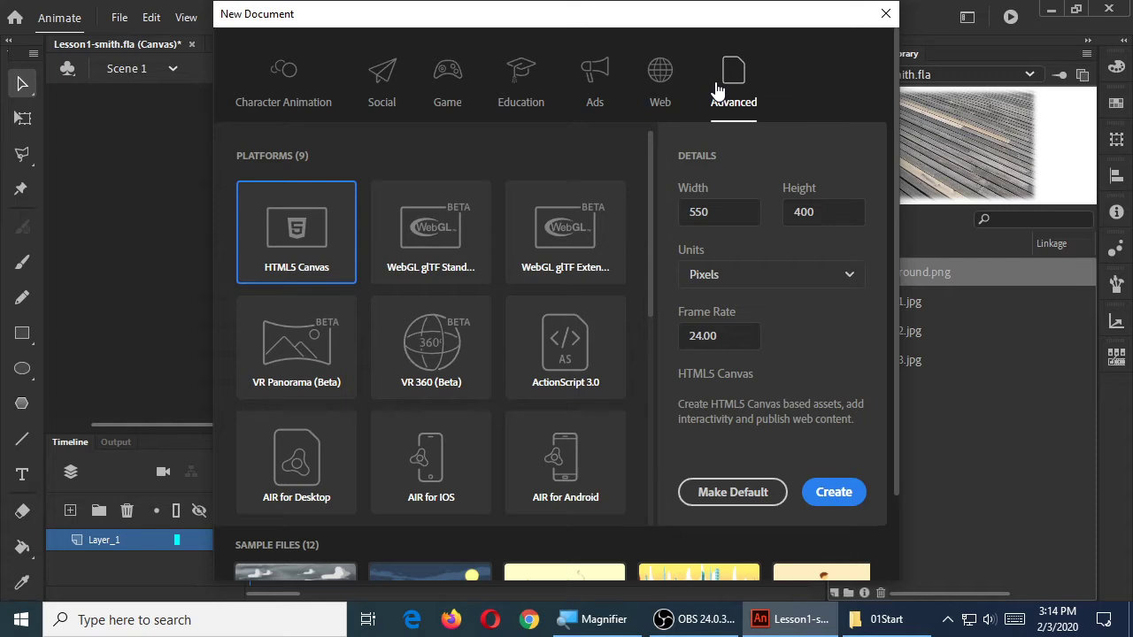
{"action": "left_click", "coordinate": [885, 14]}
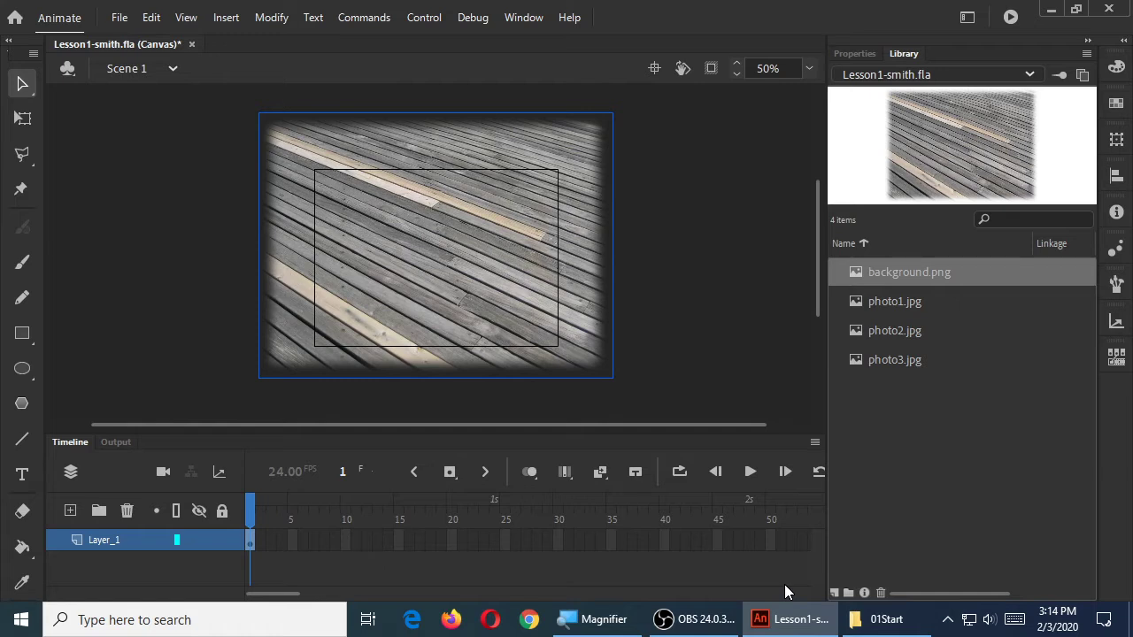
{"action": "left_click", "coordinate": [746, 253]}
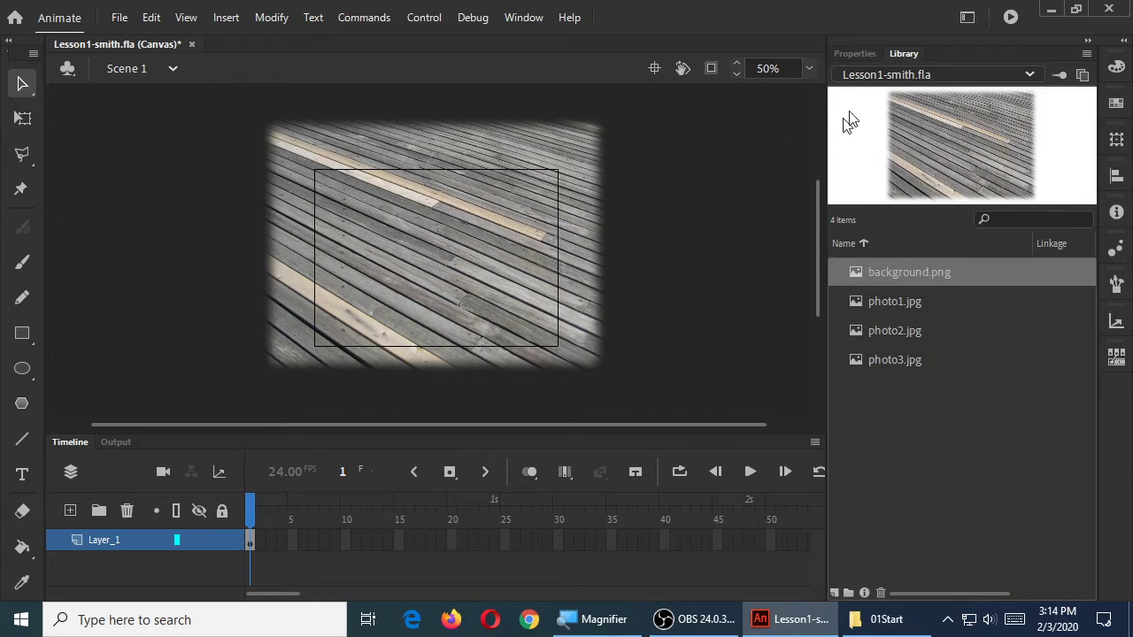
Try stage widths of 700 and then 802 pixels in the document settings.
{"action": "left_click", "coordinate": [856, 53]}
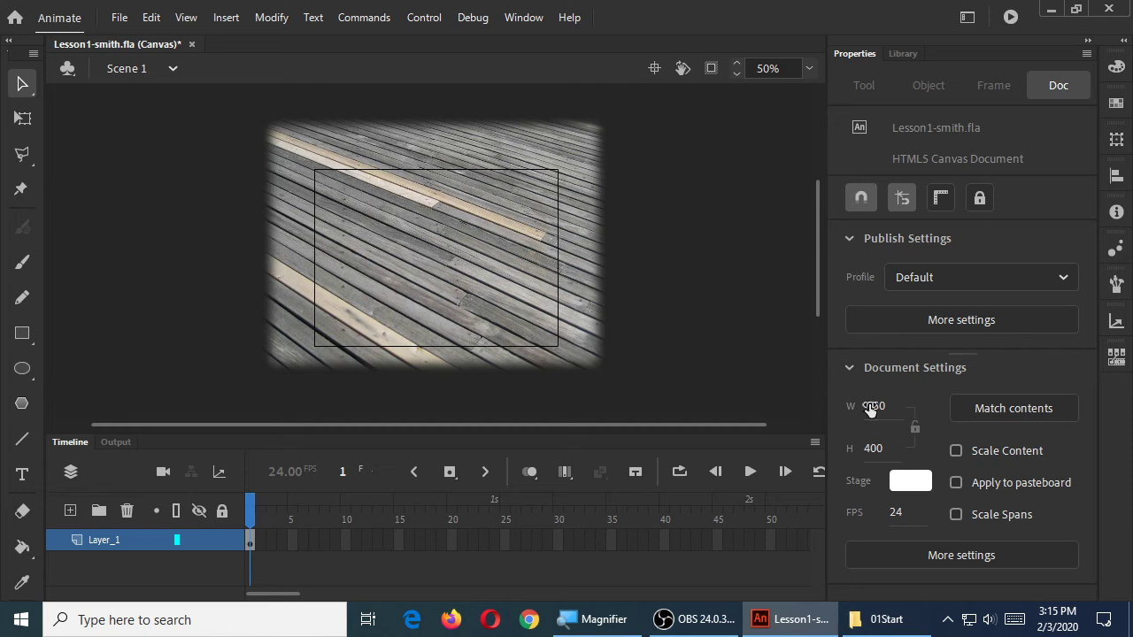
{"action": "type", "text": "700"}
{"action": "key", "text": "Return"}
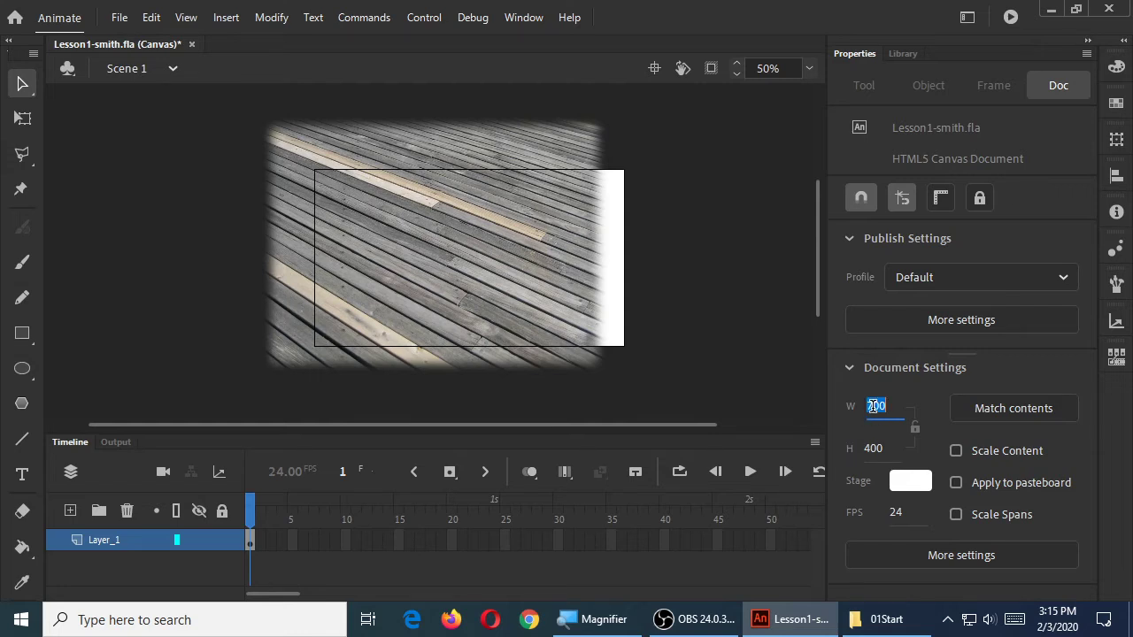
{"action": "type", "text": "802"}
{"action": "key", "text": "Return"}
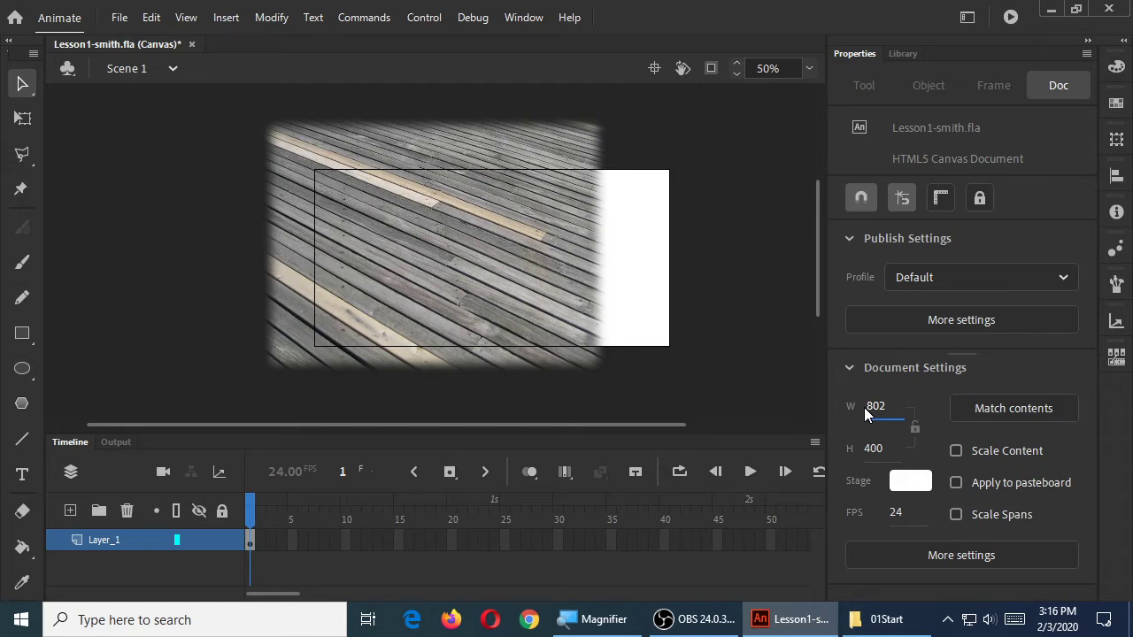
Move the background image near the stage's upper-left corner, at about X 3 and Y 1.
{"action": "left_click_drag", "start_coordinate": [435, 226], "coordinate": [480, 264]}
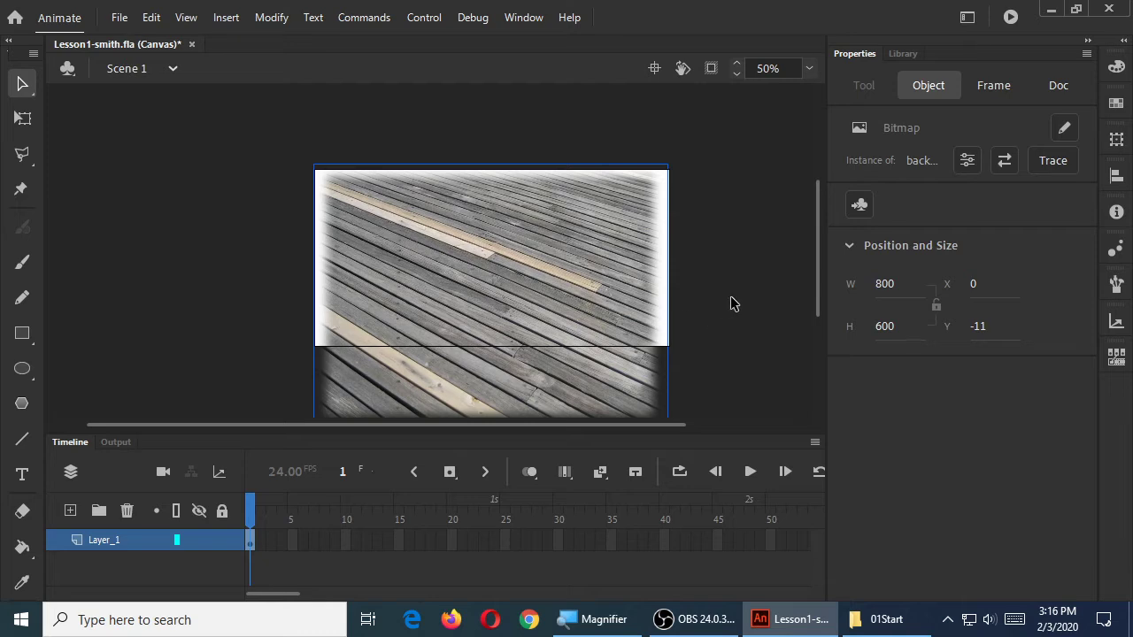
{"action": "key", "text": "Right"}
{"action": "key", "text": "Right"}
{"action": "key", "text": "Down"}
{"action": "key", "text": "Down"}
{"action": "key", "text": "Down"}
{"action": "key", "text": "Down"}
{"action": "key", "text": "Down"}
{"action": "key", "text": "Down"}
{"action": "key", "text": "Down"}
{"action": "key", "text": "Right"}
{"action": "key", "text": "Down"}
{"action": "key", "text": "Down"}
{"action": "key", "text": "Down"}
{"action": "key", "text": "Down"}
{"action": "key", "text": "Down"}
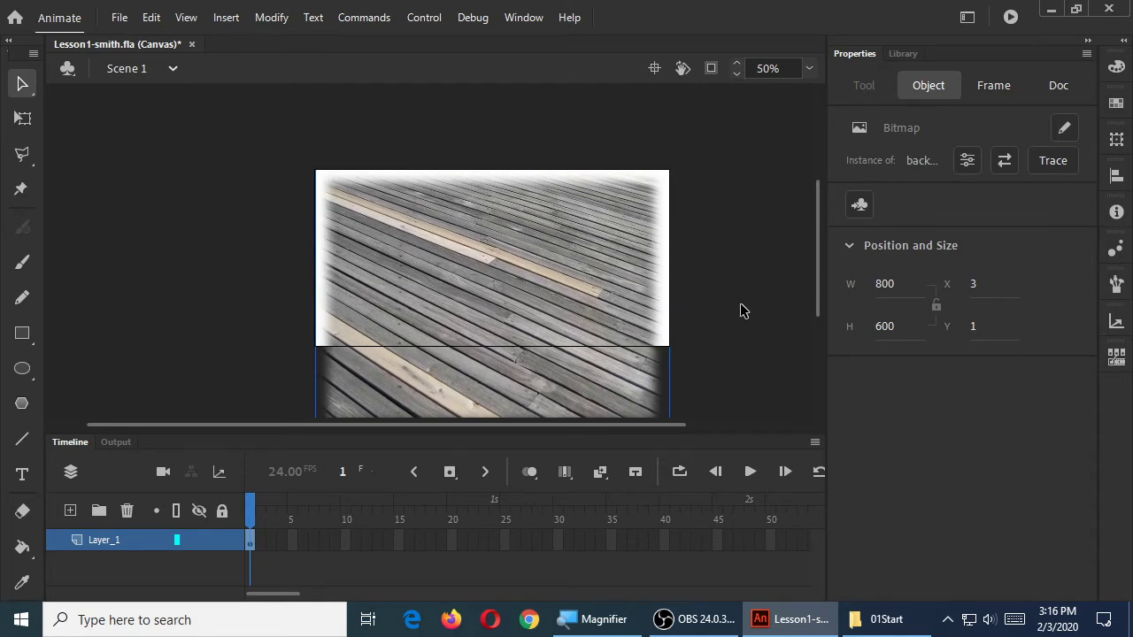
Set the stage size to 800 pixels wide and 600 pixels high in the document settings.
{"action": "left_click", "coordinate": [769, 286]}
{"action": "left_click", "coordinate": [609, 247]}
{"action": "left_click", "coordinate": [763, 242]}
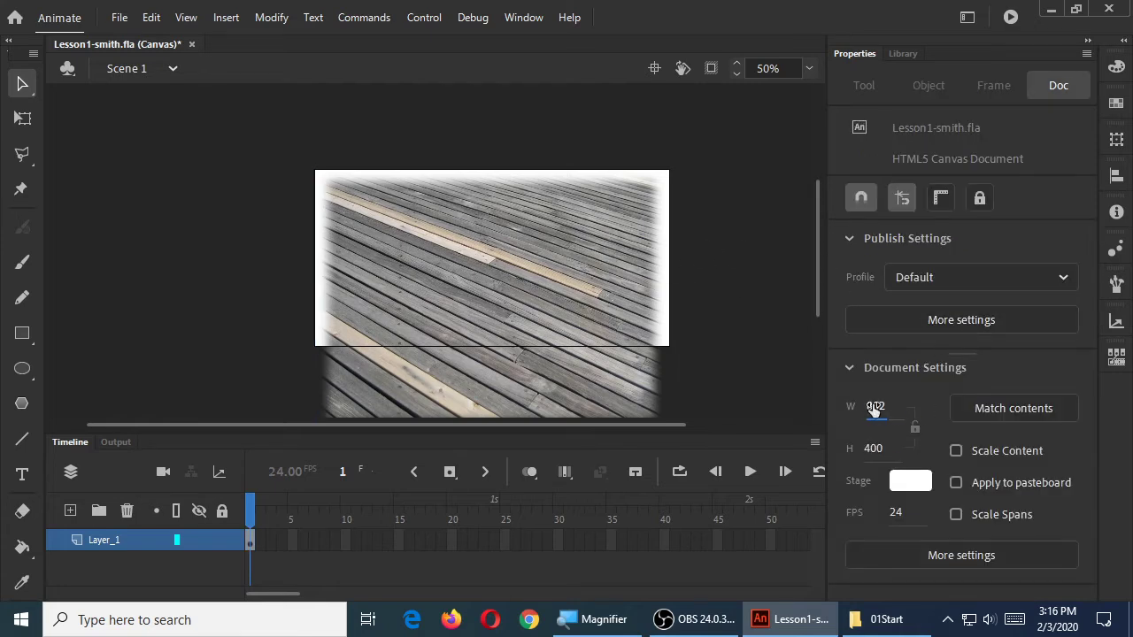
{"action": "type", "text": "800"}
{"action": "key", "text": "Tab"}
{"action": "type", "text": "600"}
{"action": "key", "text": "Return"}
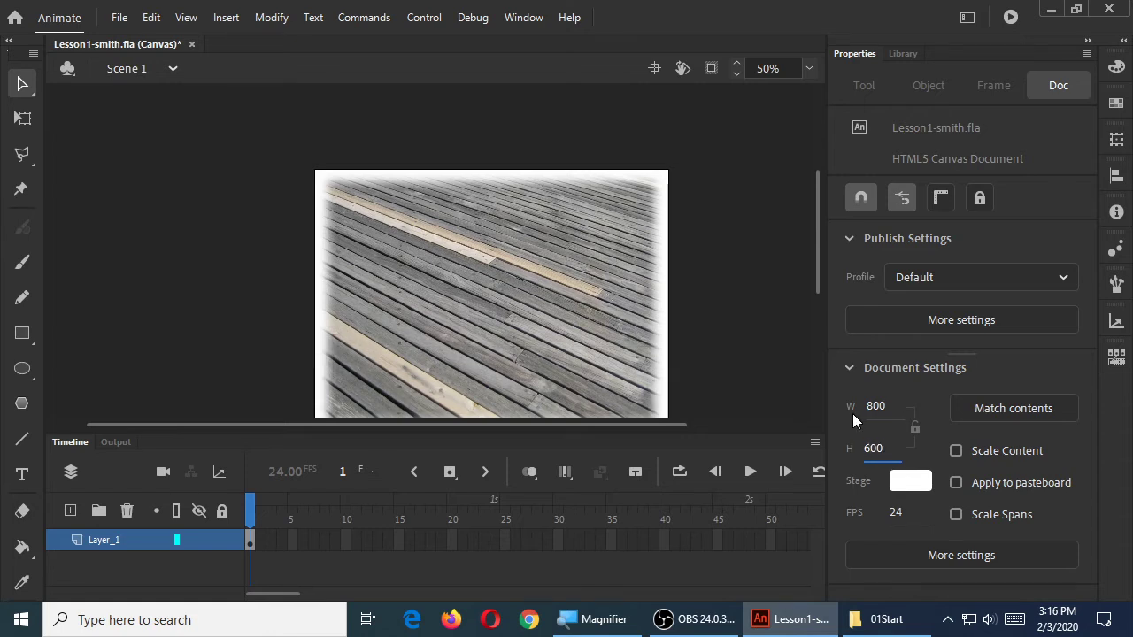
Shift the background image off the stage, compare its size with the document's, and align it to cover the whole stage.
{"action": "left_click_drag", "start_coordinate": [812, 192], "coordinate": [814, 203]}
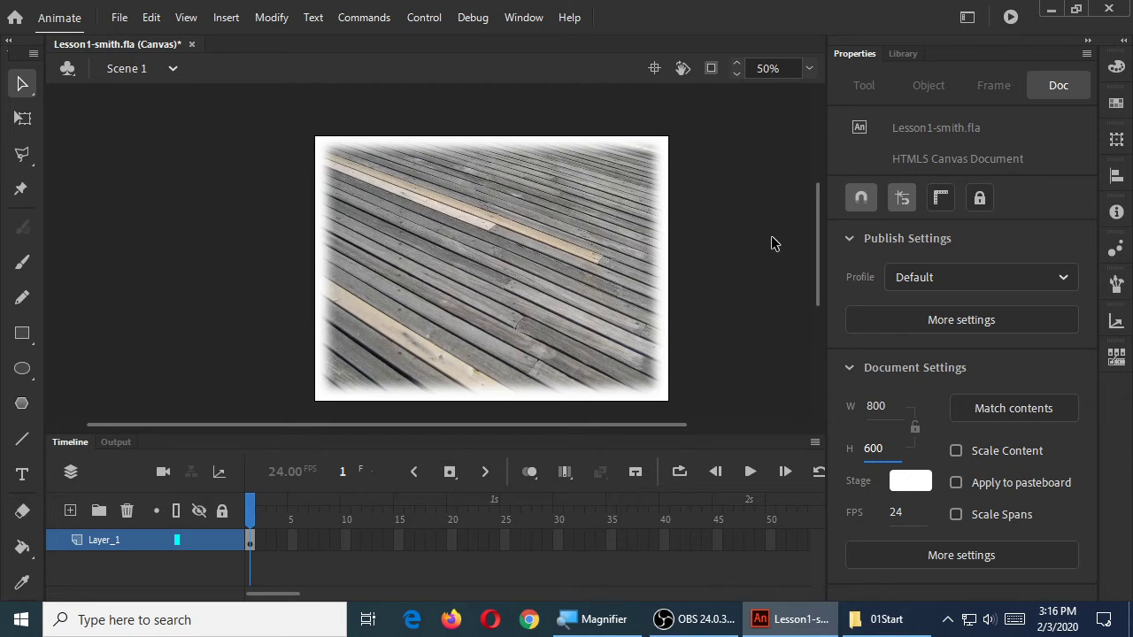
{"action": "left_click_drag", "start_coordinate": [593, 265], "coordinate": [559, 231]}
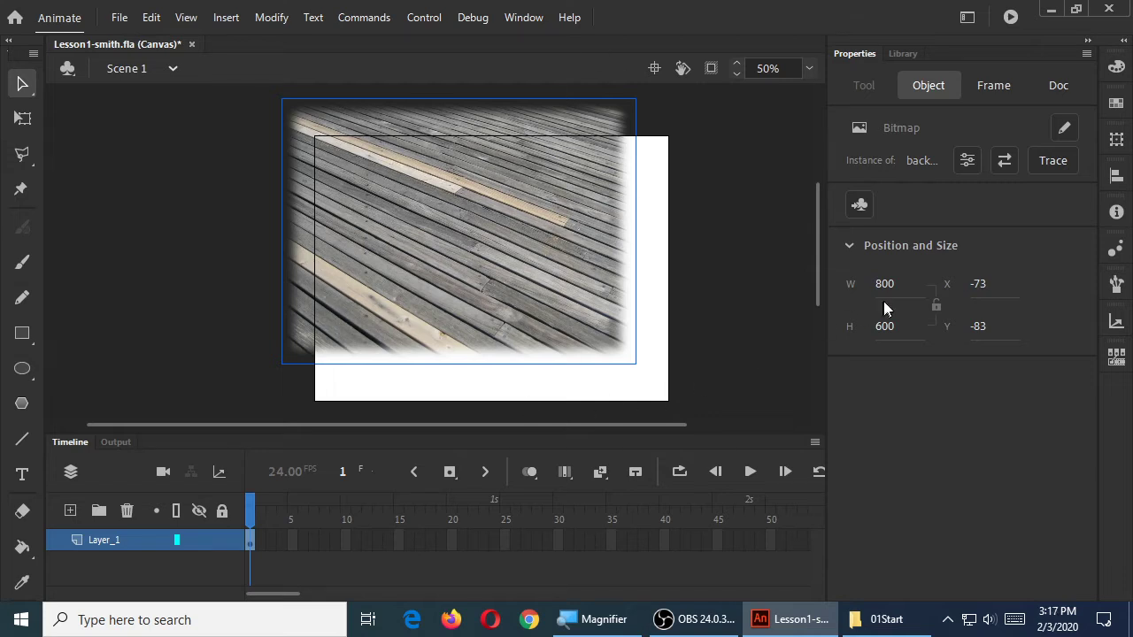
{"action": "left_click", "coordinate": [757, 276]}
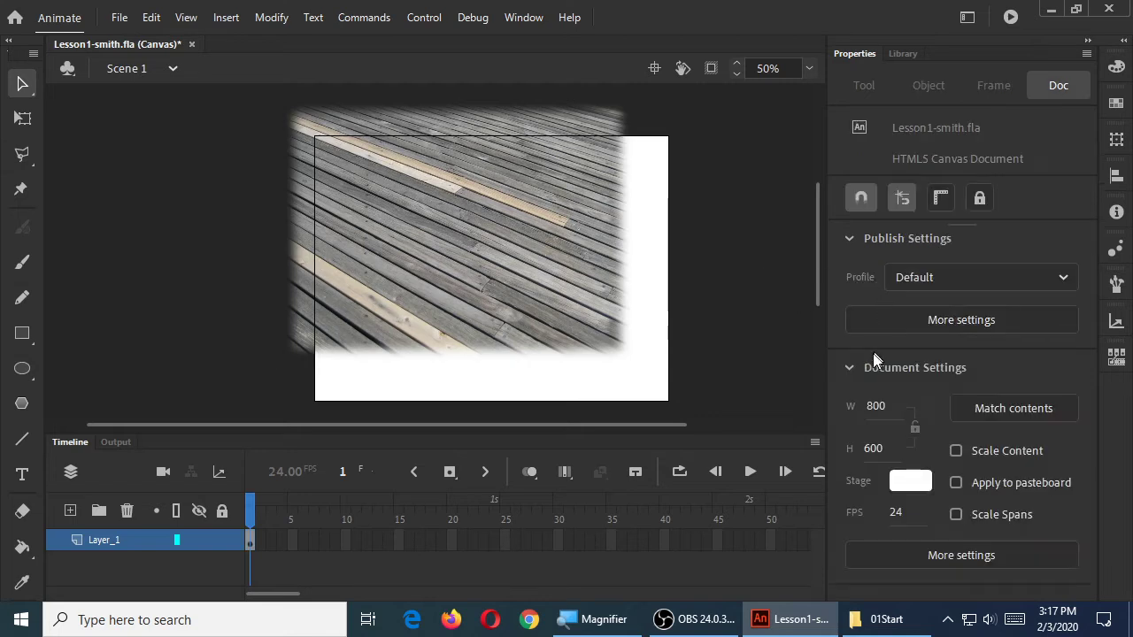
{"action": "left_click_drag", "start_coordinate": [529, 196], "coordinate": [467, 220]}
{"action": "left_click_drag", "start_coordinate": [536, 235], "coordinate": [534, 239]}
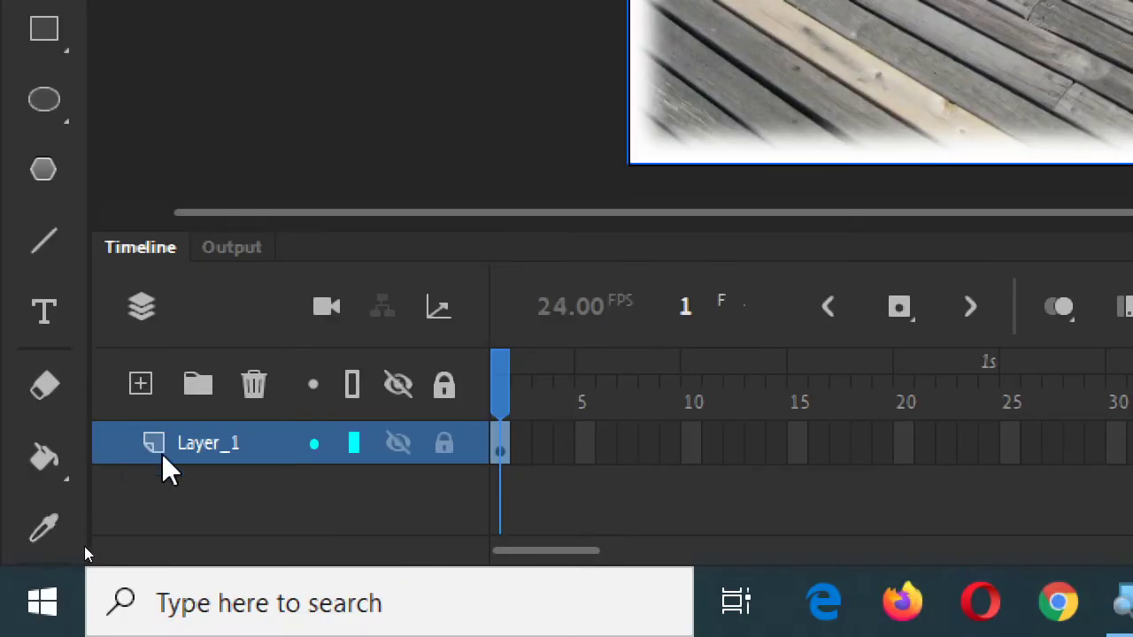
Rename Layer_1 to bg and lock the layer.
{"action": "double_click", "coordinate": [204, 445]}
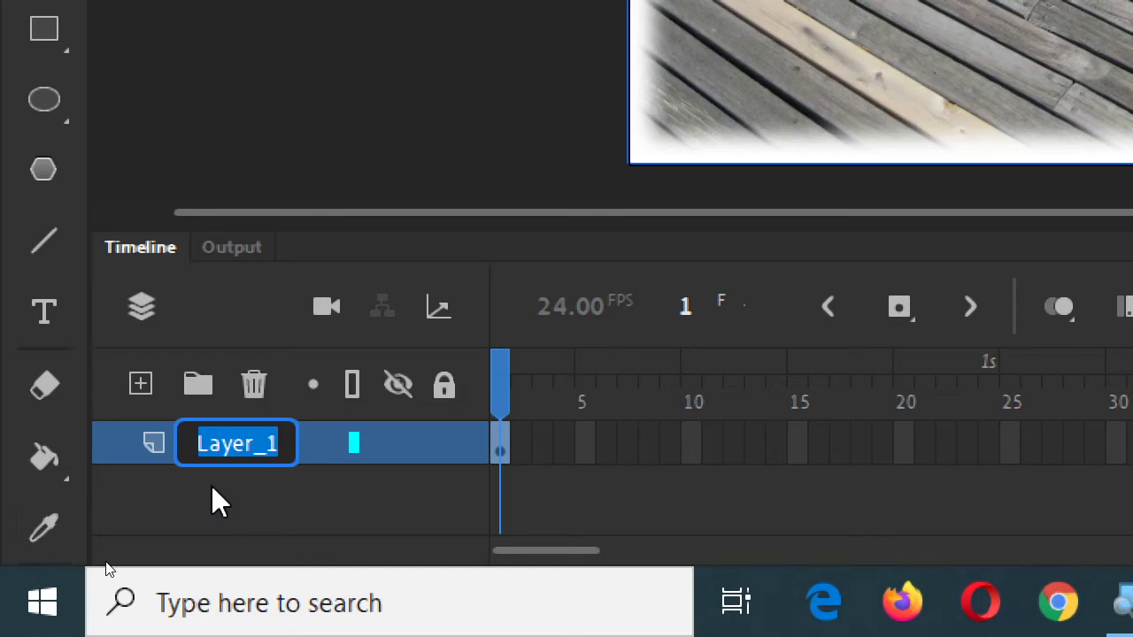
{"action": "key", "text": "Return"}
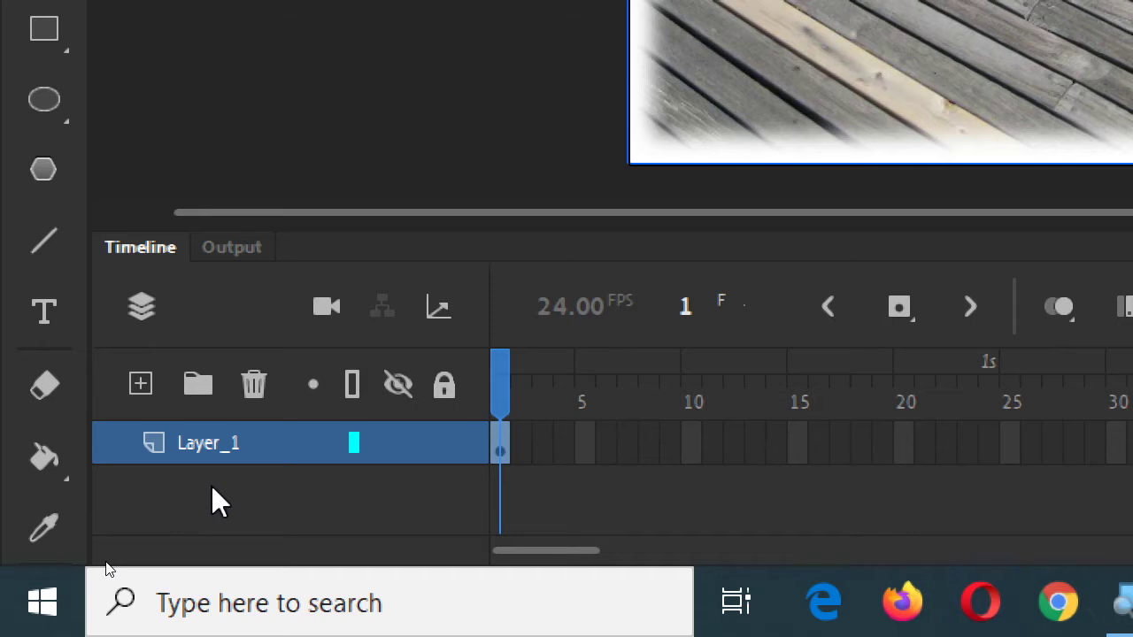
{"action": "double_click", "coordinate": [225, 445]}
{"action": "type", "text": "bg"}
{"action": "key", "text": "Return"}
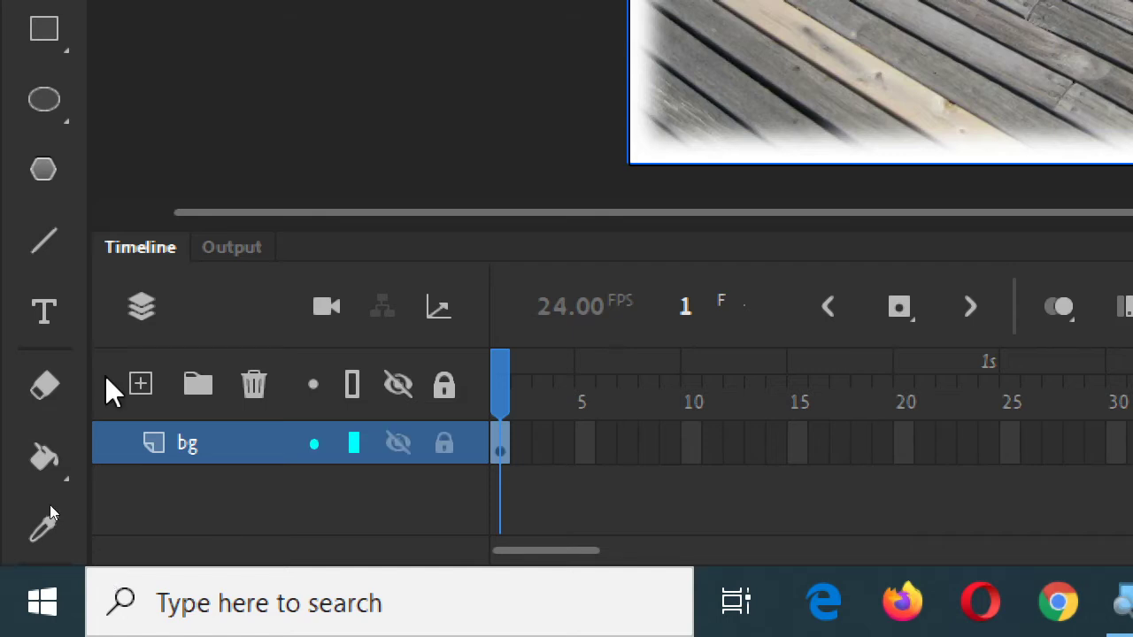
{"action": "double_click", "coordinate": [191, 444]}
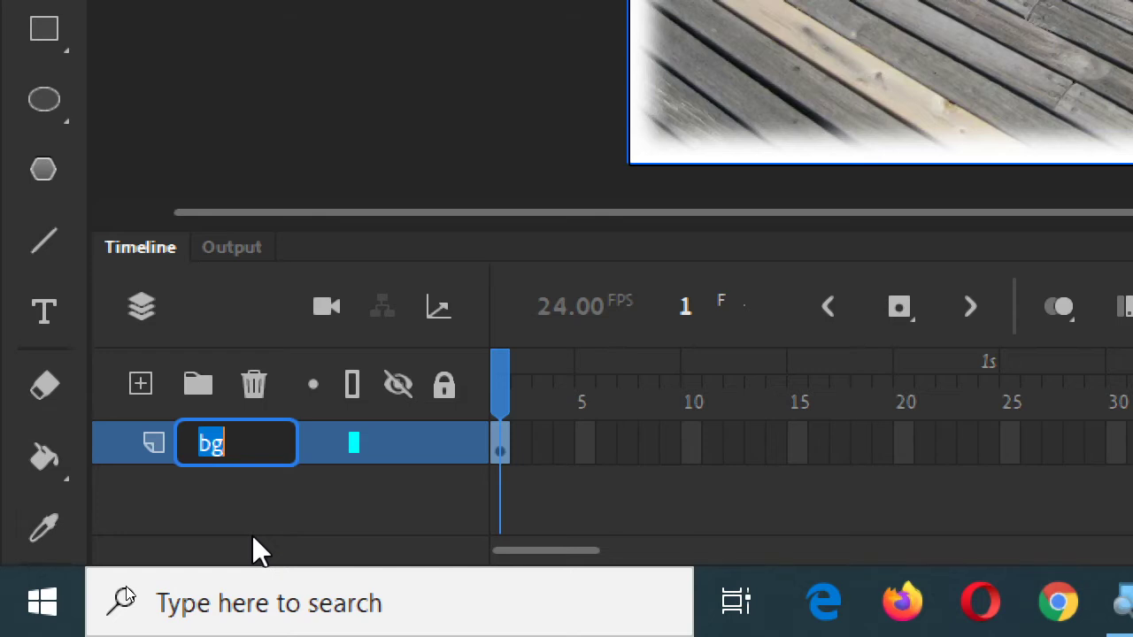
{"action": "key", "text": "Return"}
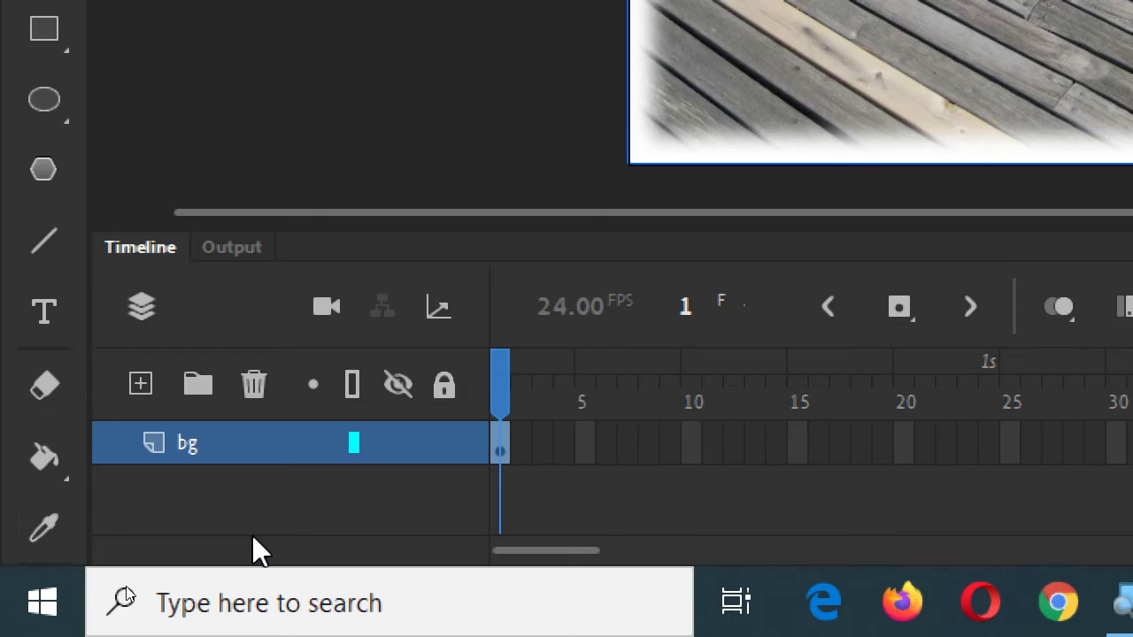
{"action": "mouse_move", "coordinate": [416, 445]}
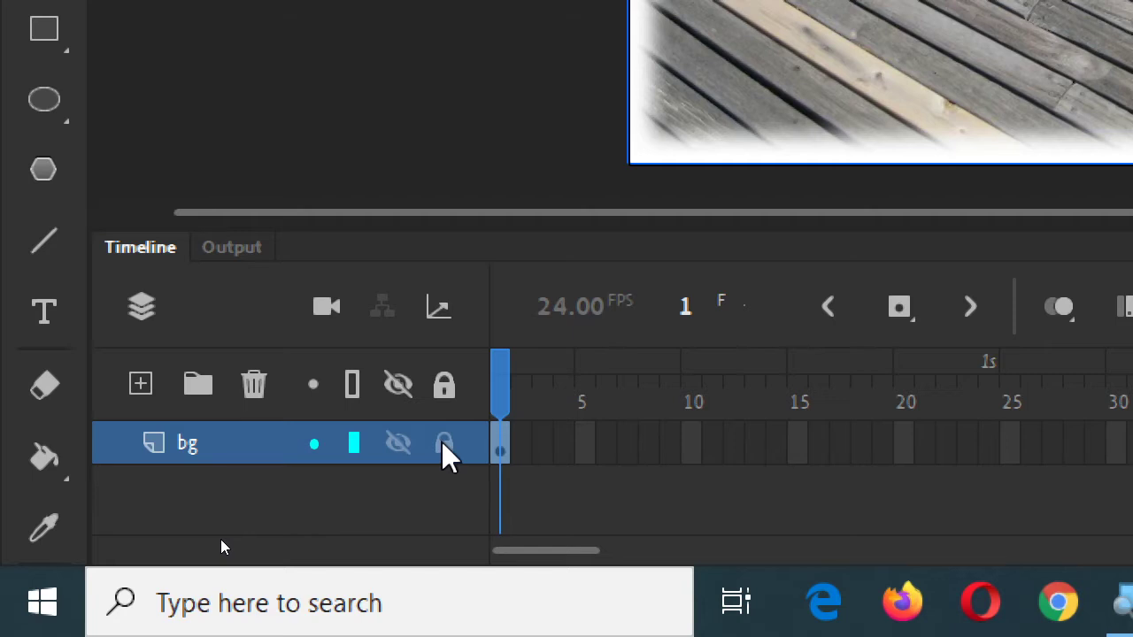
{"action": "left_click", "coordinate": [443, 443]}
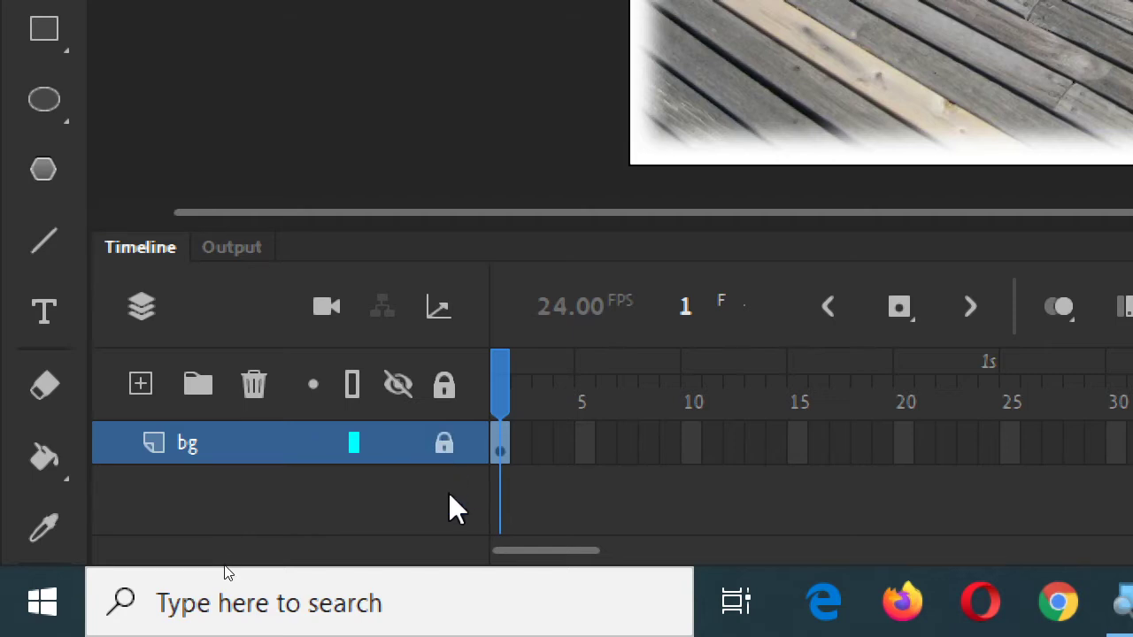
Add one new layer above bg and name it photo1.
{"action": "left_click", "coordinate": [138, 387]}
{"action": "left_click", "coordinate": [139, 386]}
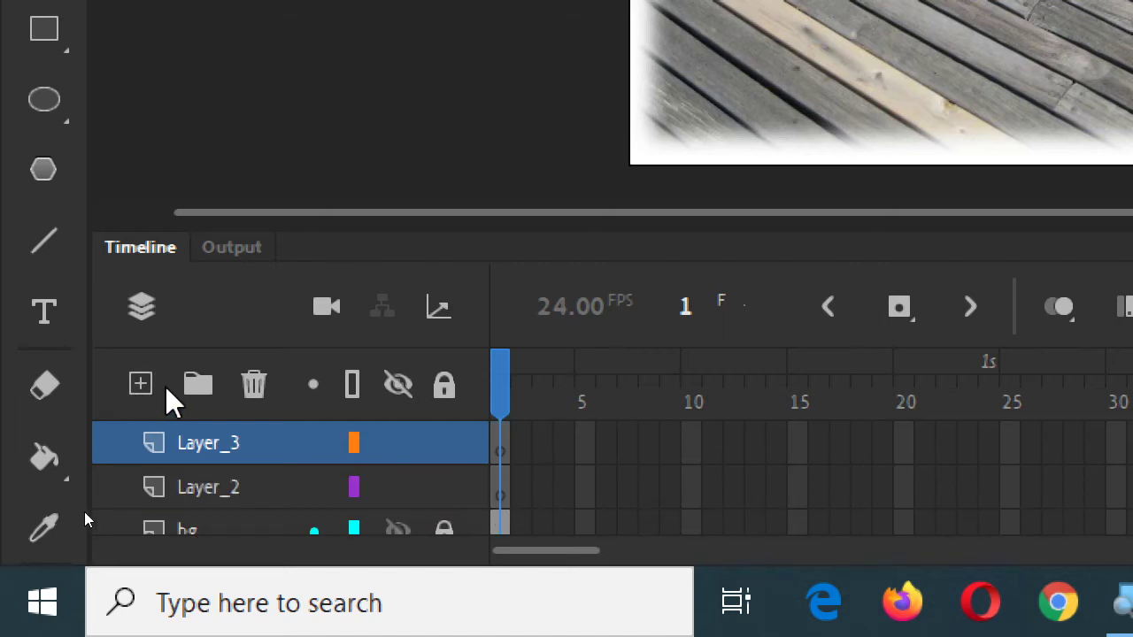
{"action": "key", "text": "ctrl+z"}
{"action": "double_click", "coordinate": [210, 445]}
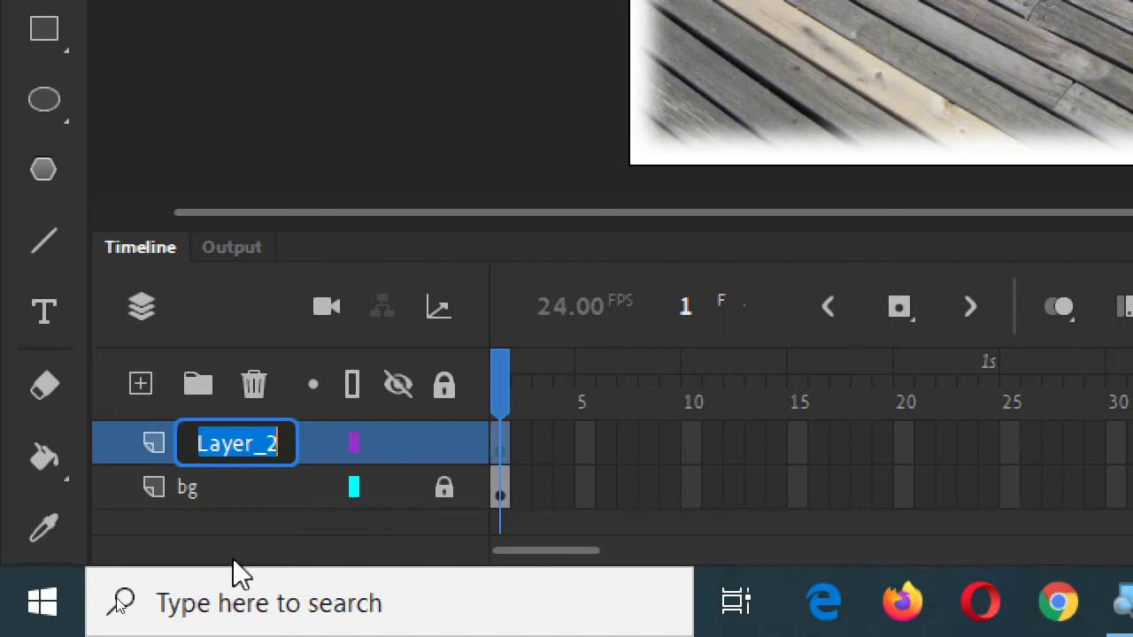
{"action": "type", "text": "photo1"}
{"action": "key", "text": "Return"}
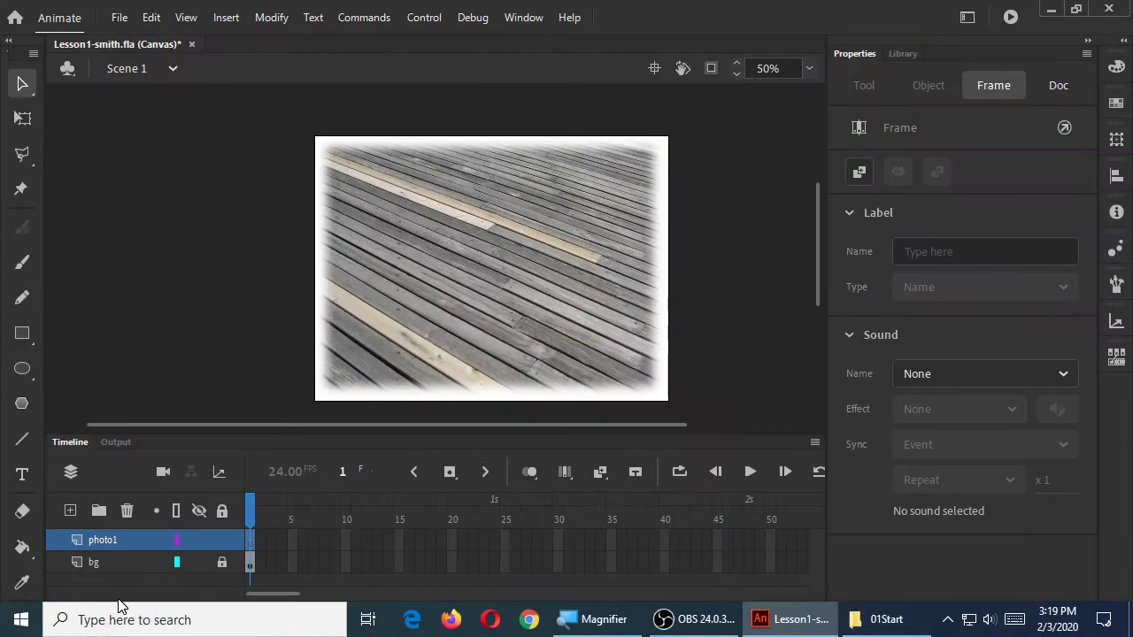
Place photo1.jpg from the library on the photo1 layer, over the left half of the stage.
{"action": "left_click", "coordinate": [903, 54]}
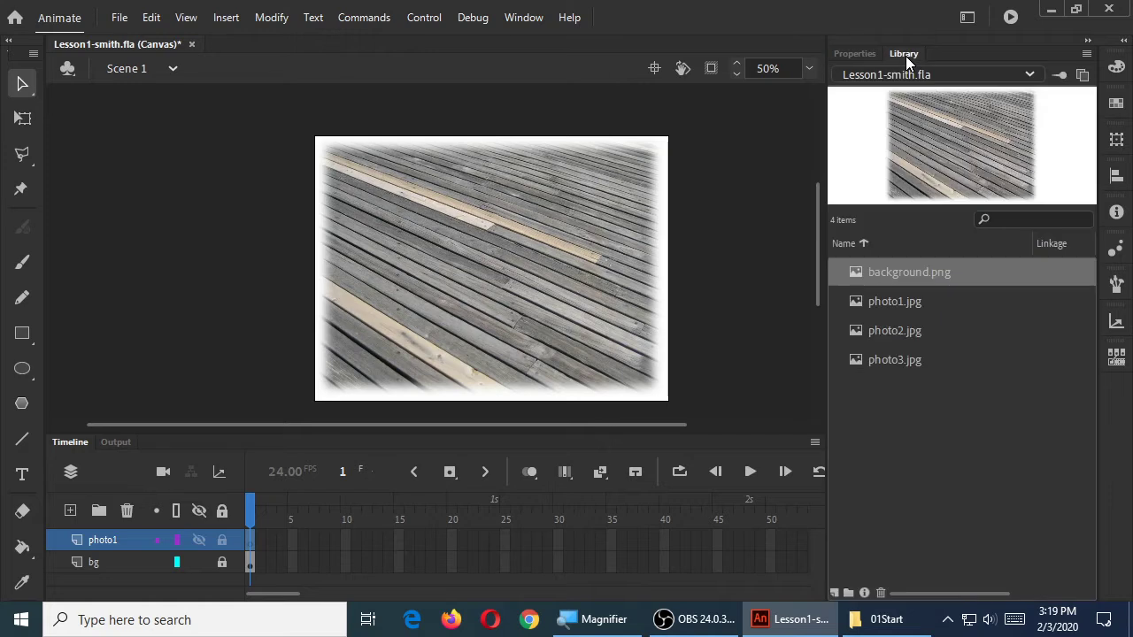
{"action": "left_click", "coordinate": [918, 301]}
{"action": "left_click_drag", "start_coordinate": [921, 305], "coordinate": [407, 243]}
{"action": "left_click_drag", "start_coordinate": [430, 207], "coordinate": [497, 258]}
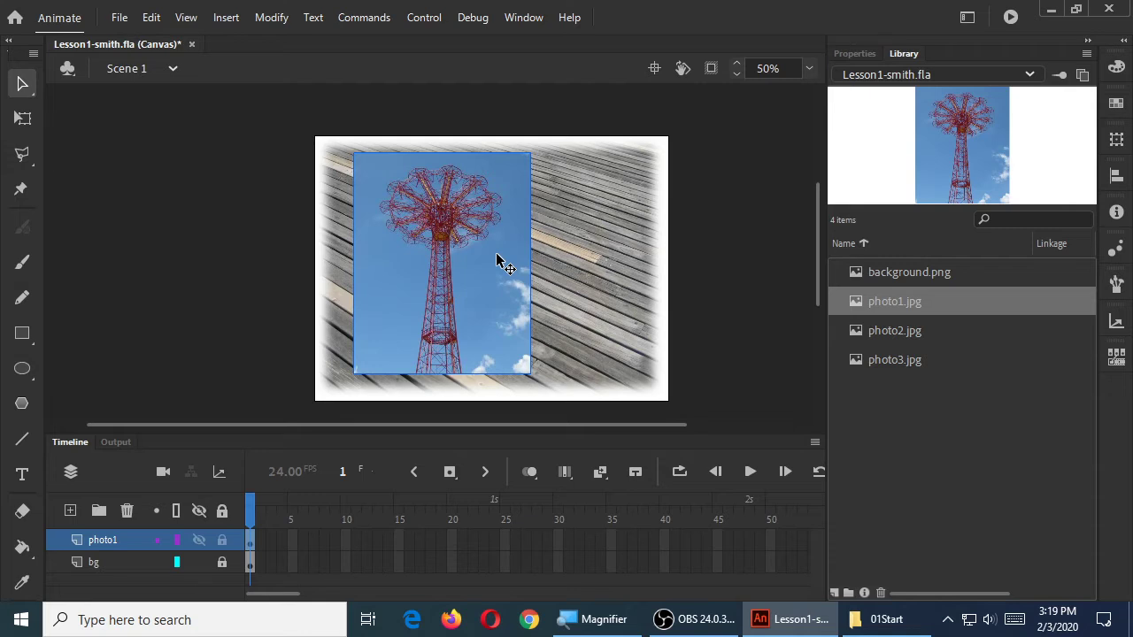
{"action": "left_click_drag", "start_coordinate": [447, 237], "coordinate": [453, 238]}
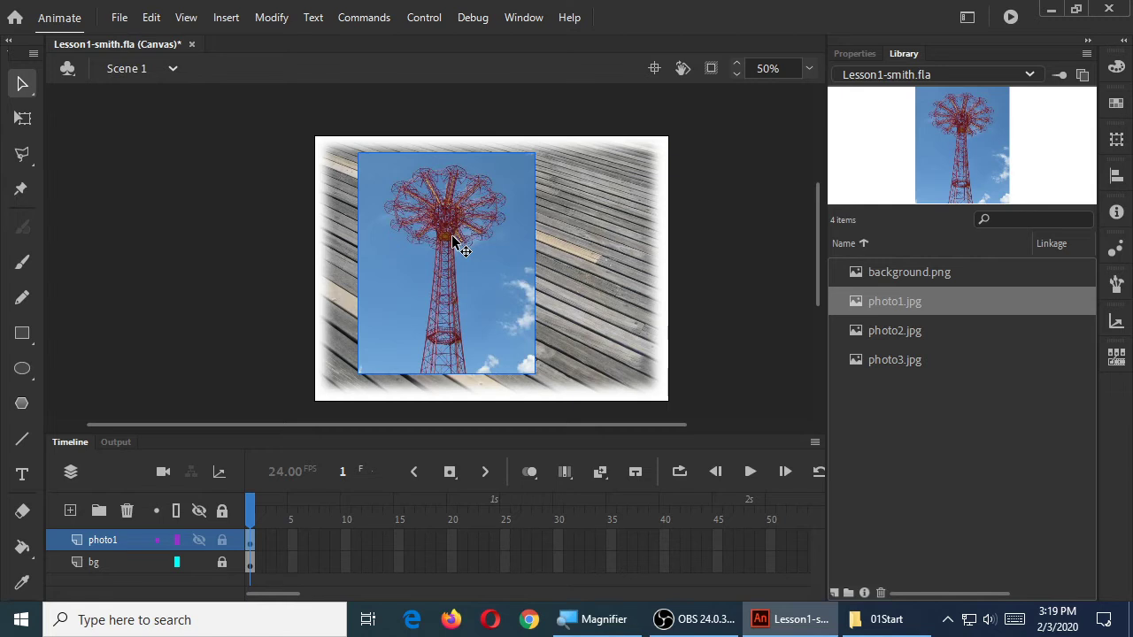
Scale the tower photo down slightly, rotate it a little counterclockwise with Free Transform, and reposition it on the stage's left half.
{"action": "left_click", "coordinate": [24, 118]}
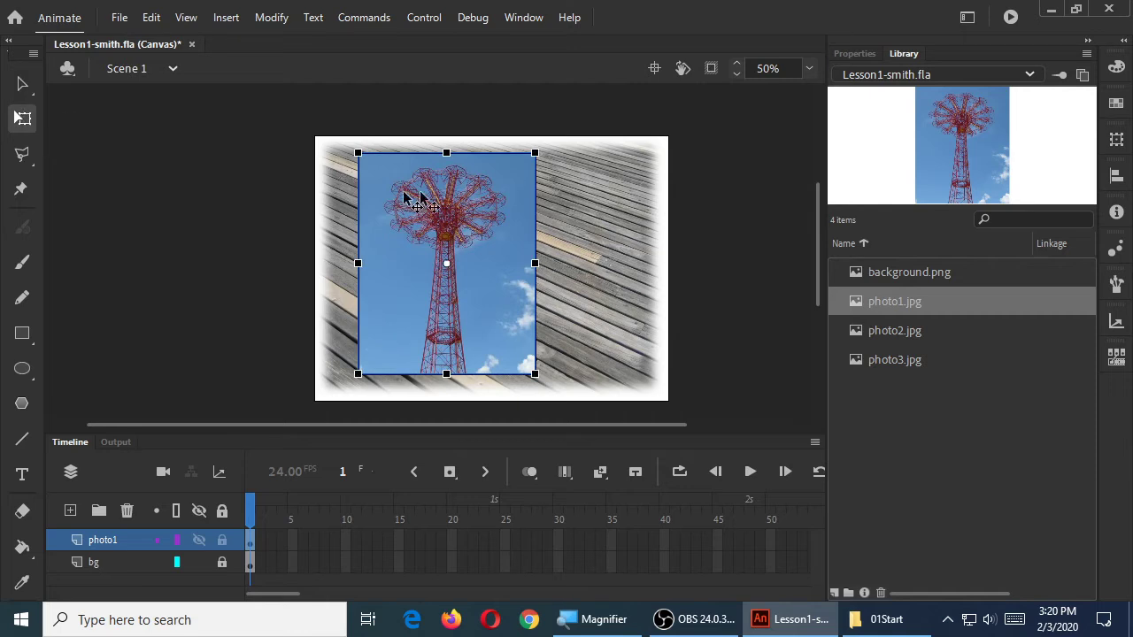
{"action": "left_click_drag", "start_coordinate": [552, 162], "coordinate": [518, 199]}
{"action": "left_click_drag", "start_coordinate": [553, 355], "coordinate": [532, 341]}
{"action": "mouse_move", "coordinate": [488, 271]}
{"action": "left_mouse_down"}
{"action": "mouse_move", "coordinate": [496, 289]}
{"action": "mouse_move", "coordinate": [440, 238]}
{"action": "mouse_move", "coordinate": [449, 260]}
{"action": "mouse_move", "coordinate": [498, 263]}
{"action": "mouse_move", "coordinate": [472, 262]}
{"action": "left_mouse_up"}
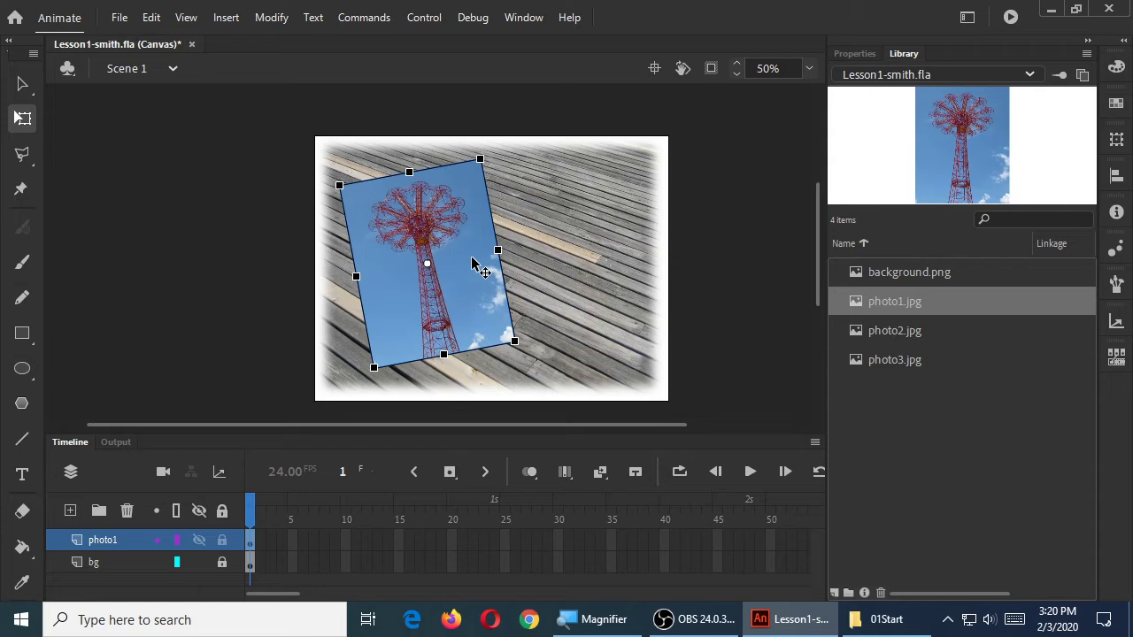
Nudge the rotated tower photo toward the stage's upper-left corner and save the document.
{"action": "key", "text": "Left"}
{"action": "key", "text": "Left"}
{"action": "key", "text": "Left"}
{"action": "key", "text": "Left"}
{"action": "key", "text": "Left"}
{"action": "key", "text": "Left"}
{"action": "key", "text": "Left"}
{"action": "key", "text": "Left"}
{"action": "key", "text": "Left"}
{"action": "key", "text": "Up"}
{"action": "key", "text": "Up"}
{"action": "key", "text": "Up"}
{"action": "key", "text": "Up"}
{"action": "key", "text": "Up"}
{"action": "key", "text": "Up"}
{"action": "key", "text": "Left"}
{"action": "key", "text": "Left"}
{"action": "key", "text": "Up"}
{"action": "key", "text": "Up"}
{"action": "key", "text": "Up"}
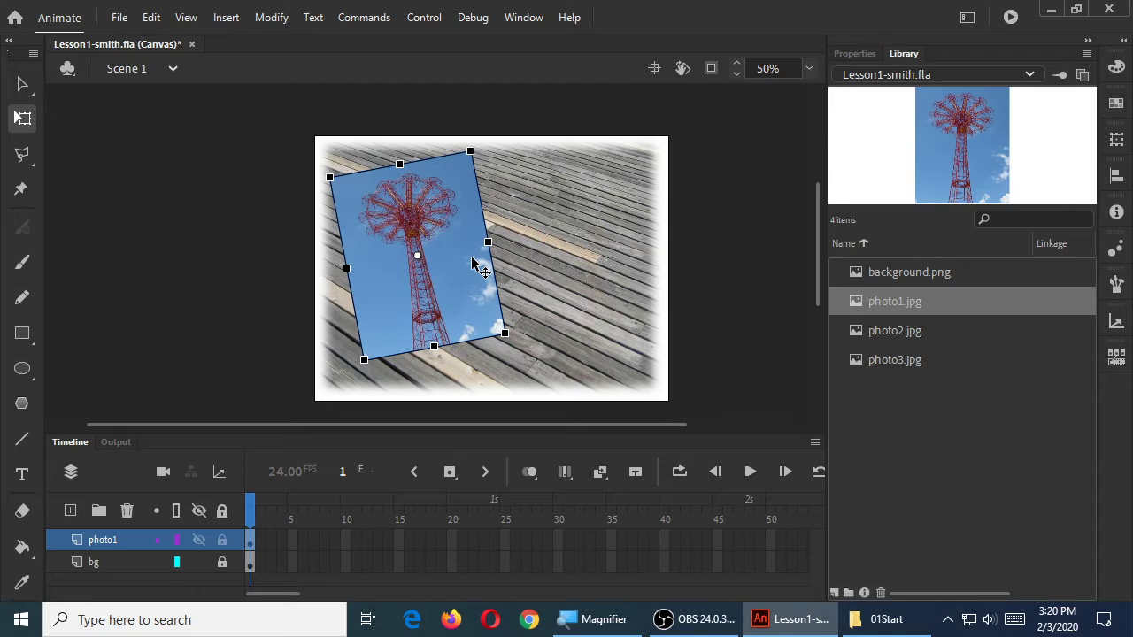
{"action": "key", "text": "ctrl+s"}
{"action": "key", "text": "super"}
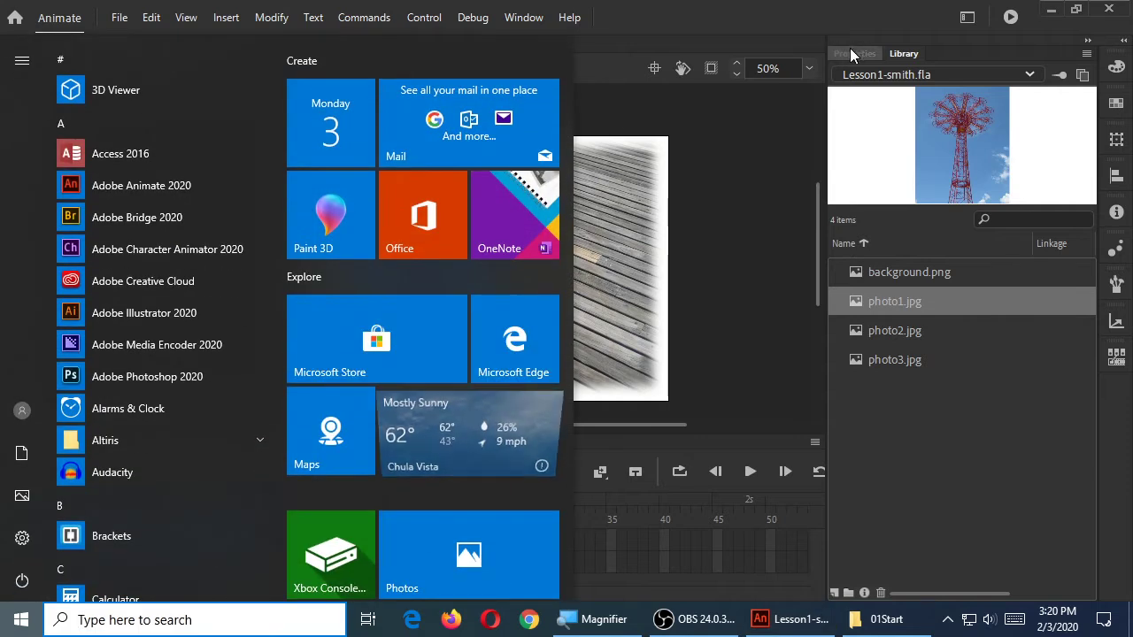
Add a new layer above the photo1 layer and name it photo1.
{"action": "key", "text": "super"}
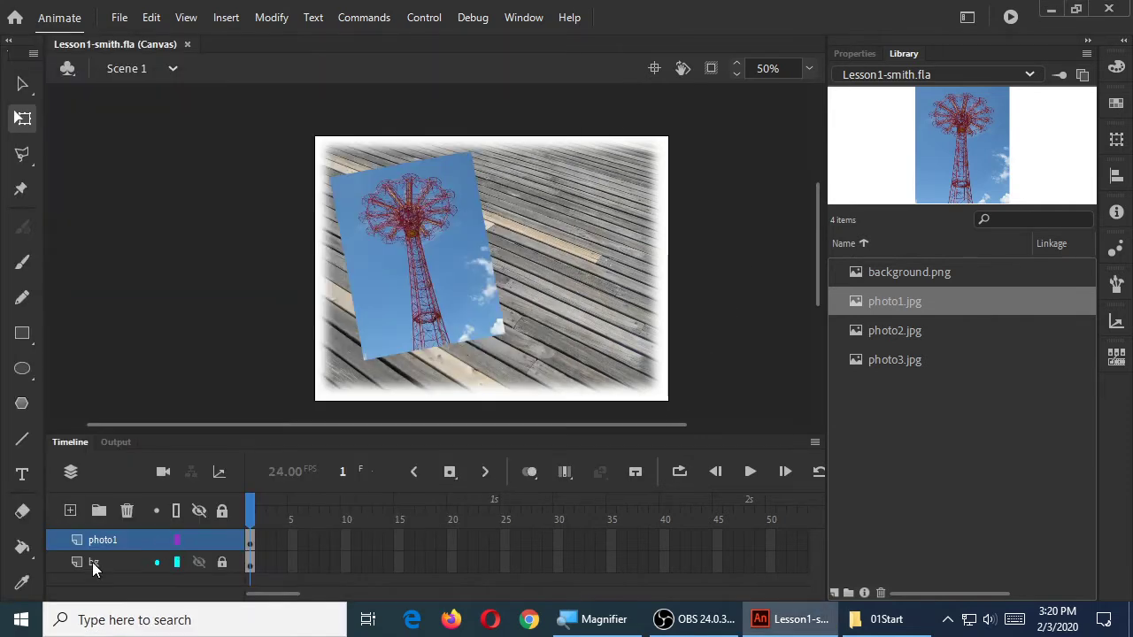
{"action": "left_click", "coordinate": [70, 511]}
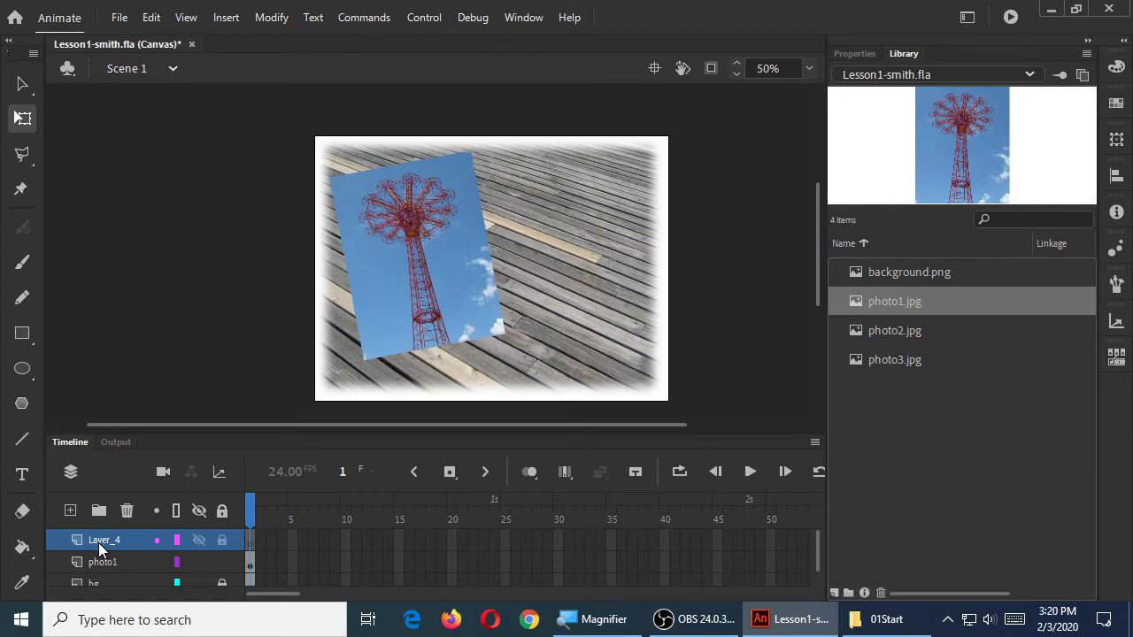
{"action": "double_click", "coordinate": [111, 540]}
{"action": "type", "text": "Photo"}
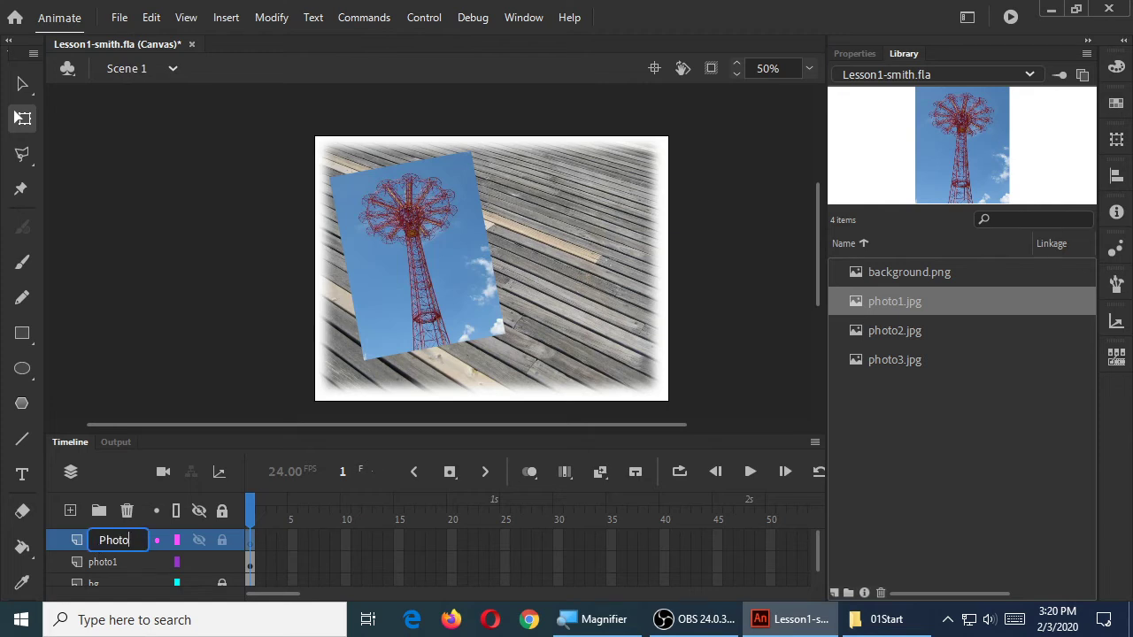
{"action": "key", "text": "BackSpace"}
{"action": "key", "text": "BackSpace"}
{"action": "key", "text": "BackSpace"}
{"action": "key", "text": "BackSpace"}
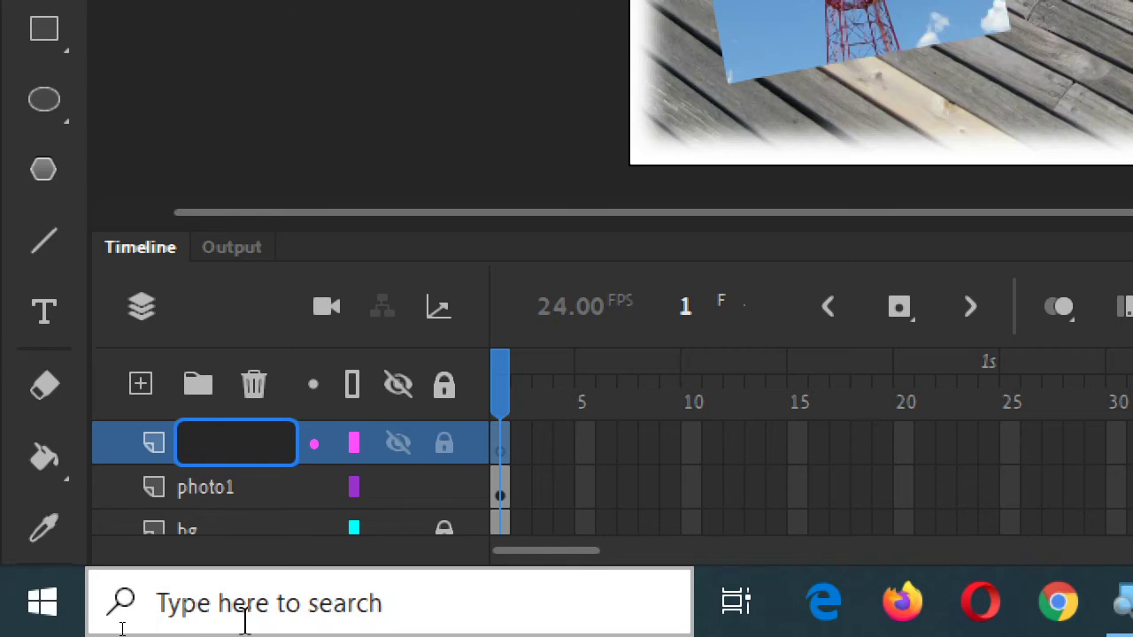
{"action": "type", "text": "Photo 1"}
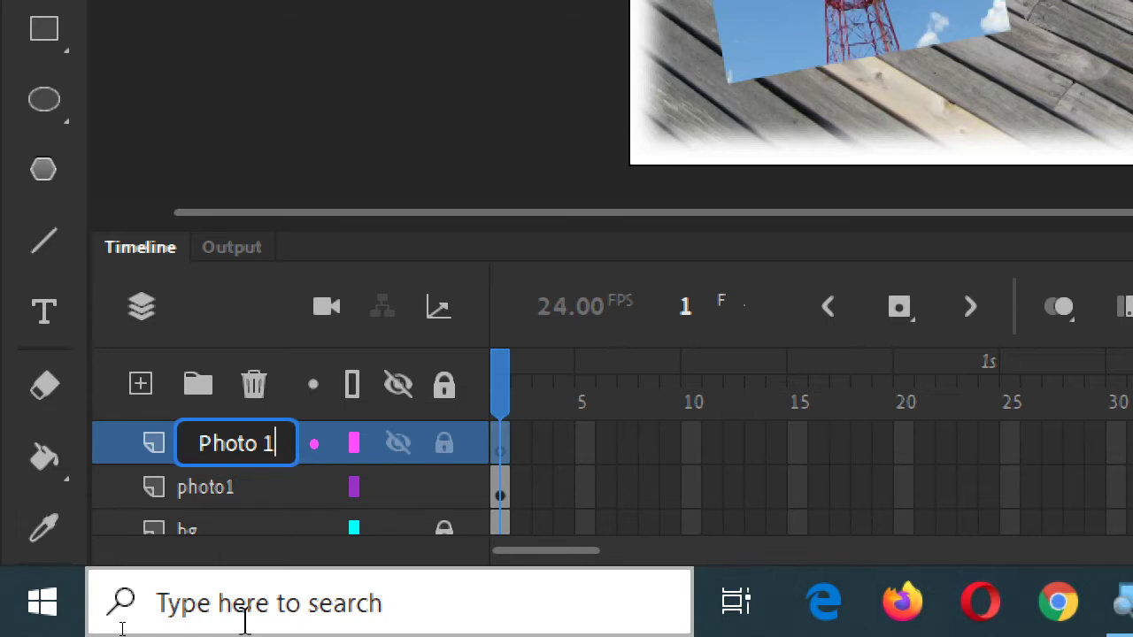
{"action": "key", "text": "BackSpace"}
{"action": "key", "text": "BackSpace"}
{"action": "key", "text": "BackSpace"}
{"action": "key", "text": "BackSpace"}
{"action": "key", "text": "BackSpace"}
{"action": "key", "text": "BackSpace"}
{"action": "key", "text": "BackSpace"}
{"action": "type", "text": "photo1"}
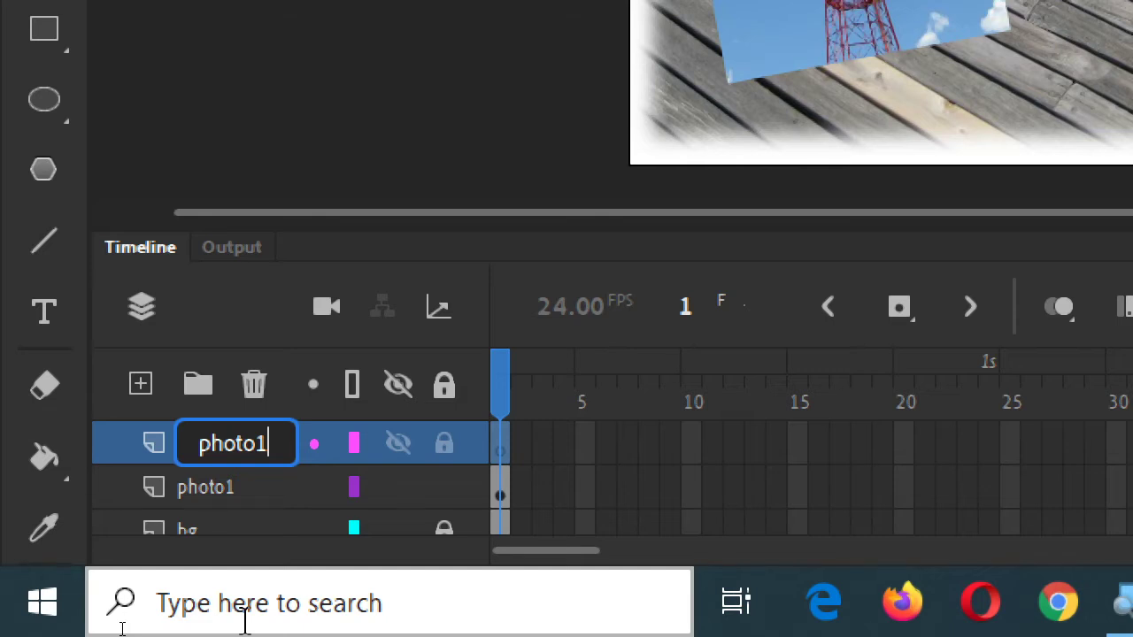
{"action": "key", "text": "Return"}
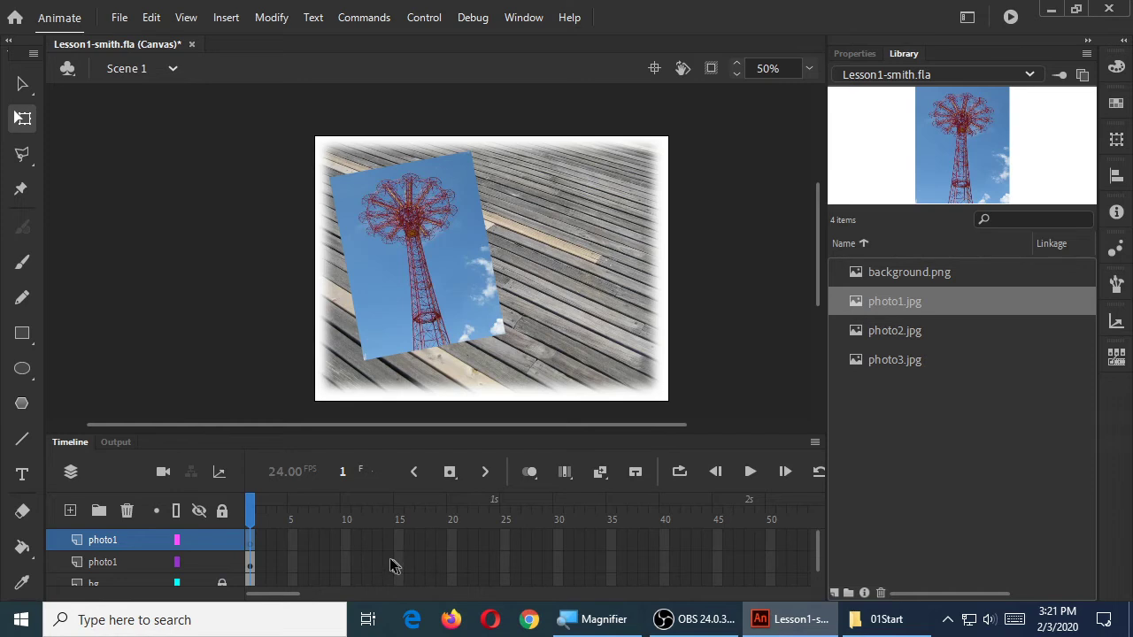
Rename the topmost layer photo2 and place photo2.jpg from the library on it, slightly right of the stage's center.
{"action": "type", "text": "photo2"}
{"action": "key", "text": "Return"}
{"action": "left_click", "coordinate": [881, 333]}
{"action": "left_click_drag", "start_coordinate": [903, 330], "coordinate": [524, 269]}
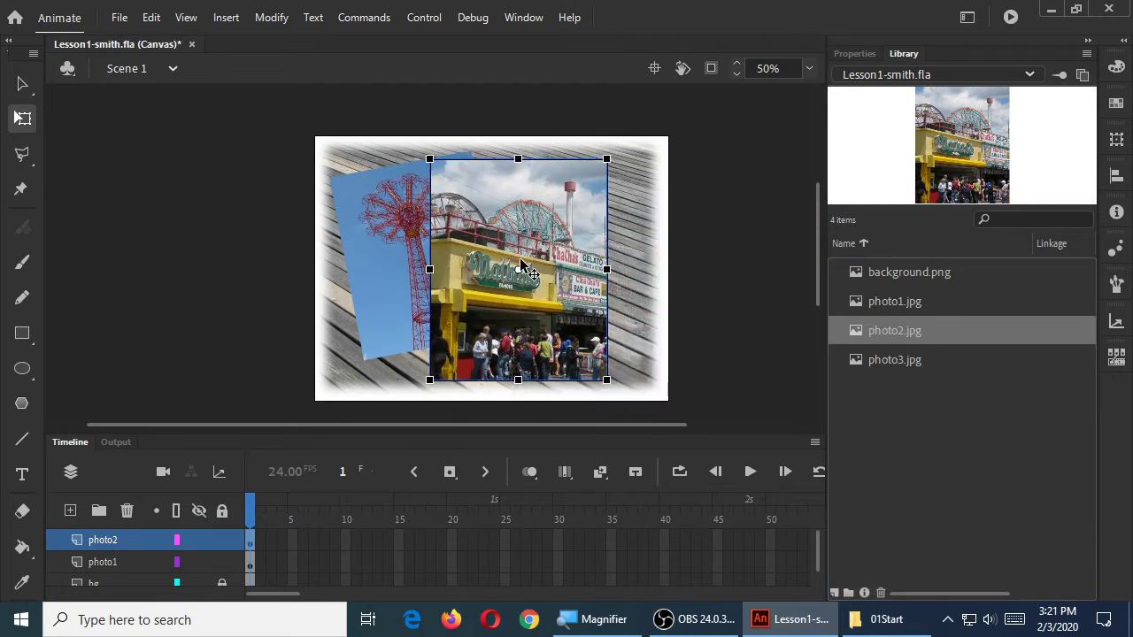
Scale the Nathan's storefront photo down slightly, rotate it a little clockwise, and overlap it with the tower photo.
{"action": "left_click_drag", "start_coordinate": [607, 377], "coordinate": [563, 377]}
{"action": "left_click_drag", "start_coordinate": [555, 232], "coordinate": [530, 251]}
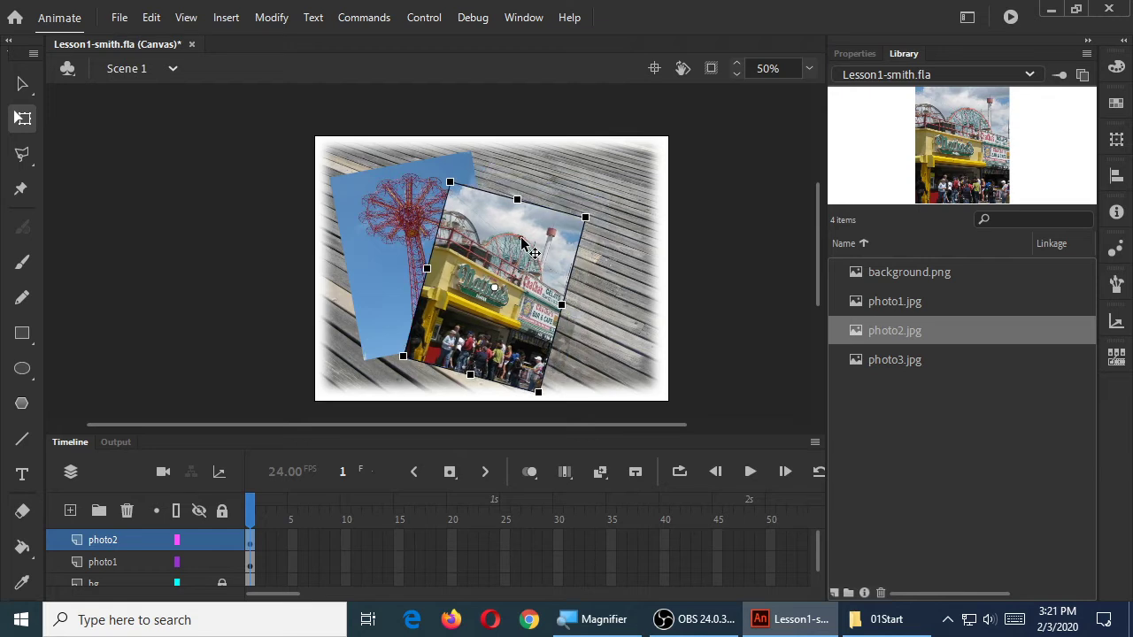
{"action": "left_click_drag", "start_coordinate": [597, 216], "coordinate": [579, 239]}
{"action": "mouse_move", "coordinate": [568, 213]}
{"action": "left_mouse_down"}
{"action": "mouse_move", "coordinate": [584, 247]}
{"action": "mouse_move", "coordinate": [575, 211]}
{"action": "left_mouse_up"}
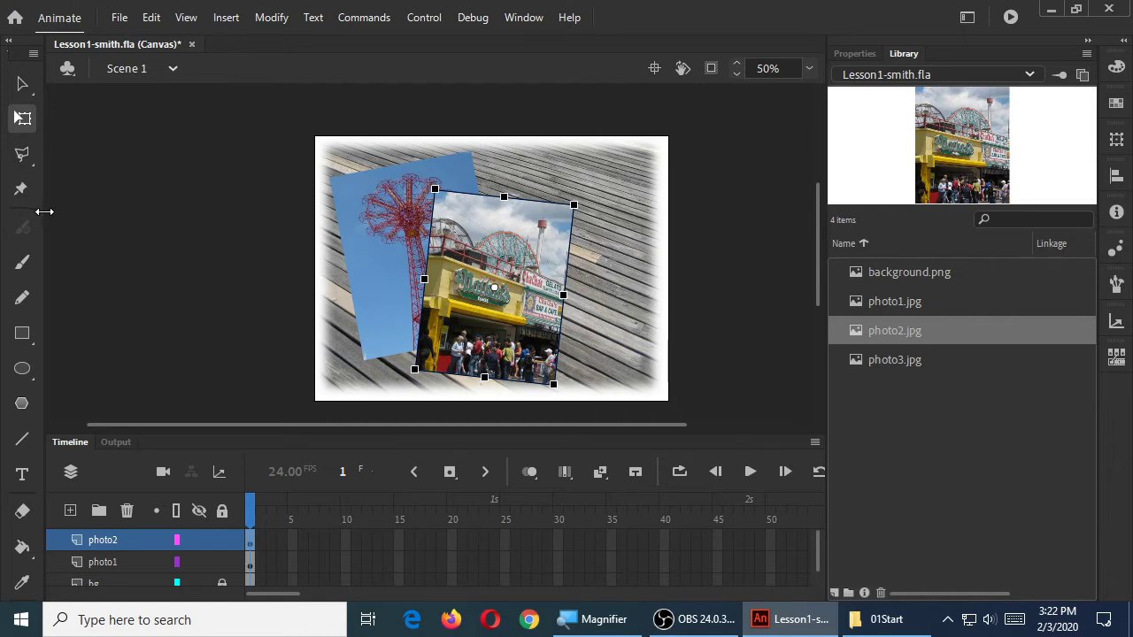
Widen the Tools panel so its tools are arranged in two columns.
{"action": "left_click_drag", "start_coordinate": [44, 211], "coordinate": [83, 210]}
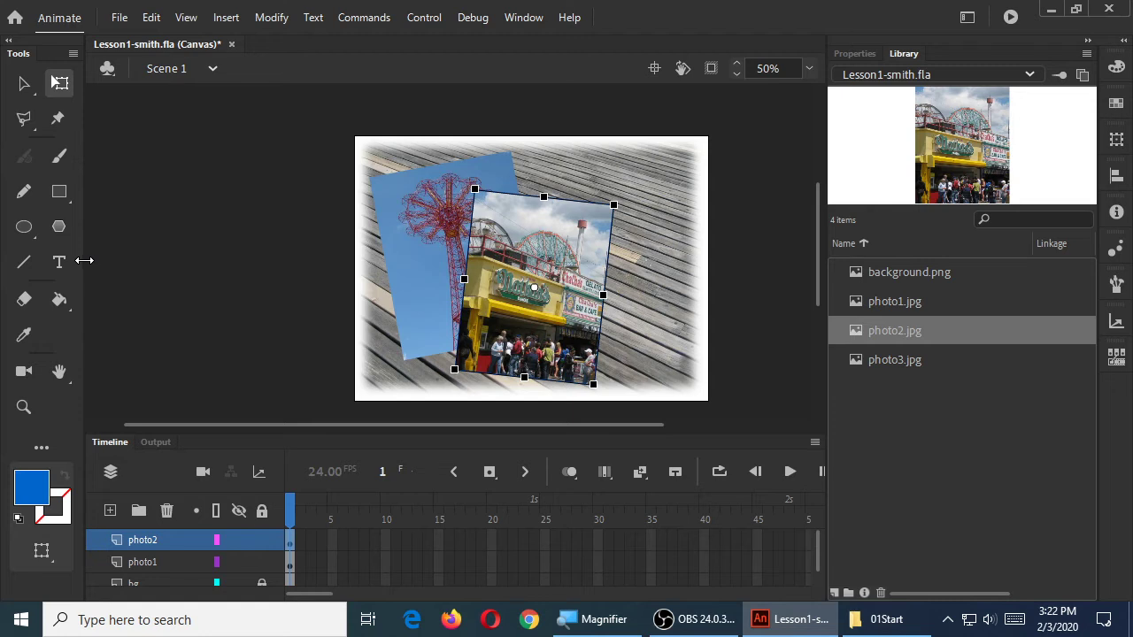
{"action": "left_click_drag", "start_coordinate": [84, 260], "coordinate": [44, 270]}
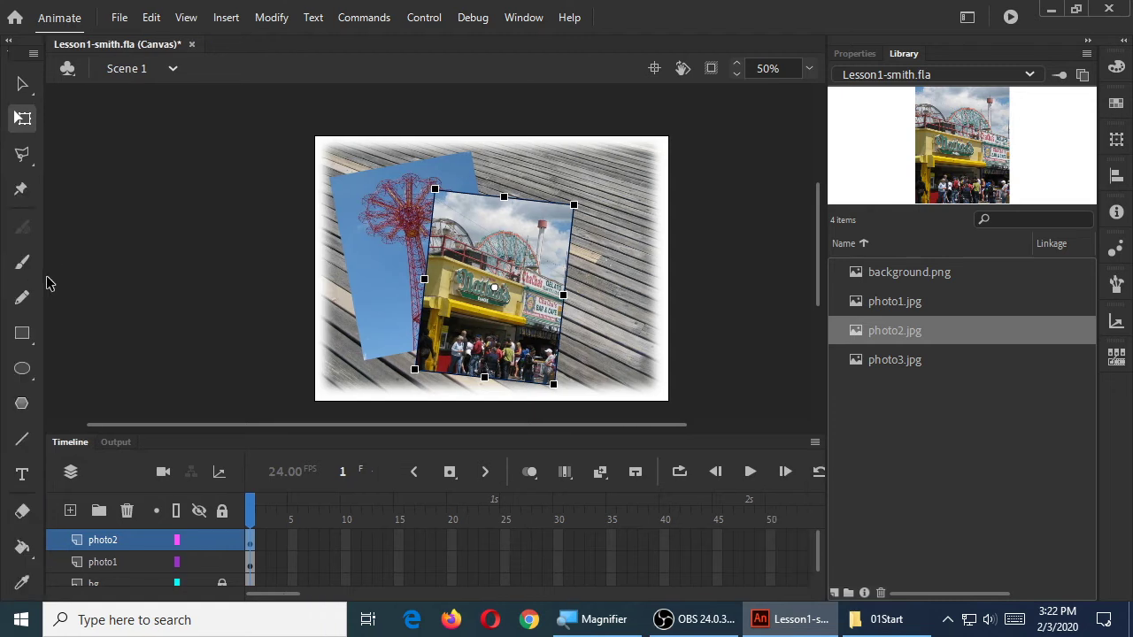
{"action": "left_click_drag", "start_coordinate": [43, 278], "coordinate": [104, 278]}
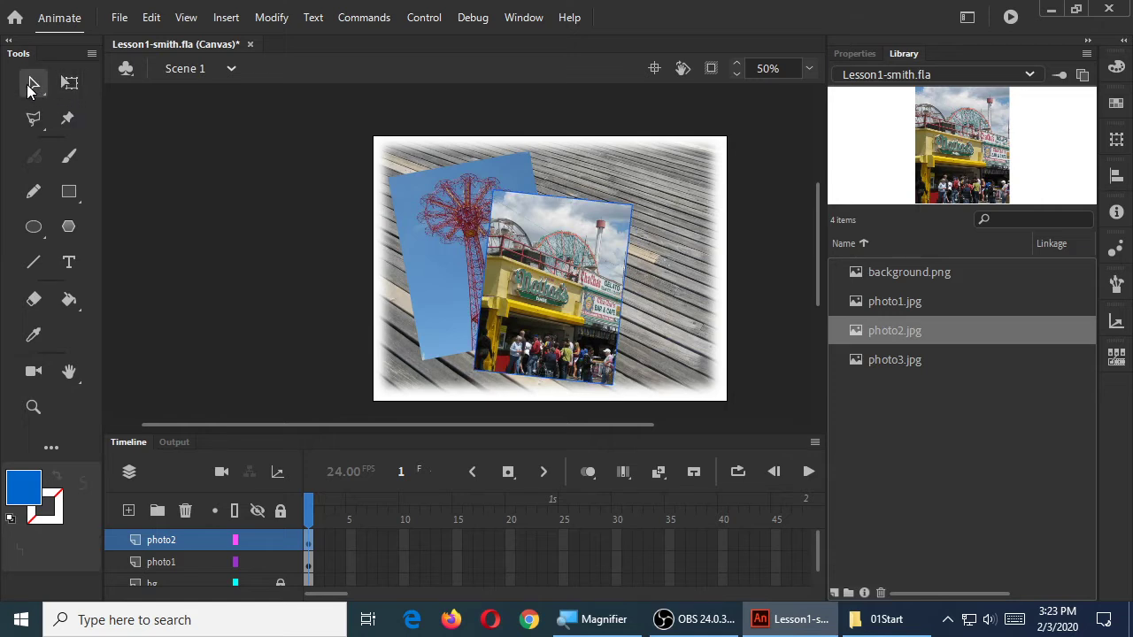
Show the storefront photo's properties and move the photo slightly right with Free Transform, to X 252.55.
{"action": "left_click", "coordinate": [33, 85]}
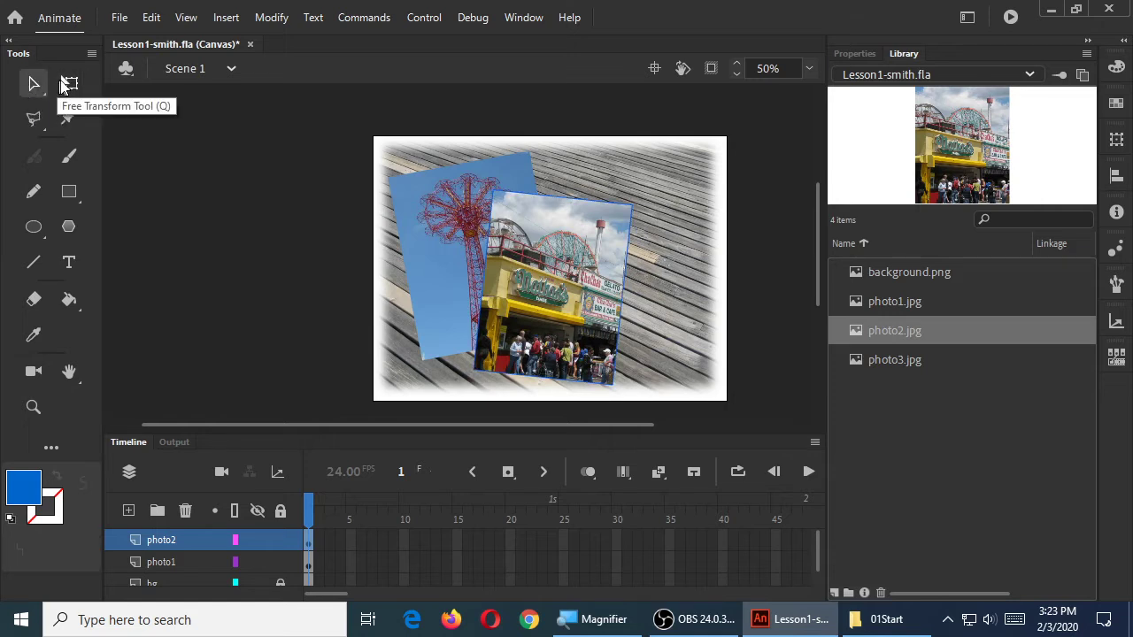
{"action": "left_click", "coordinate": [69, 83]}
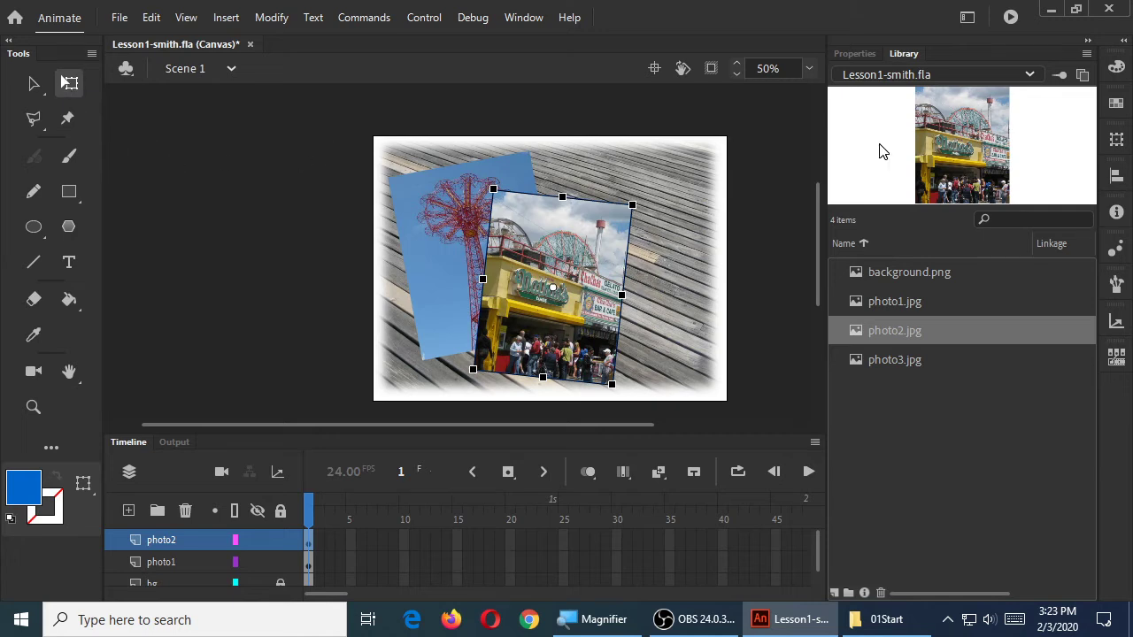
{"action": "left_click", "coordinate": [854, 53]}
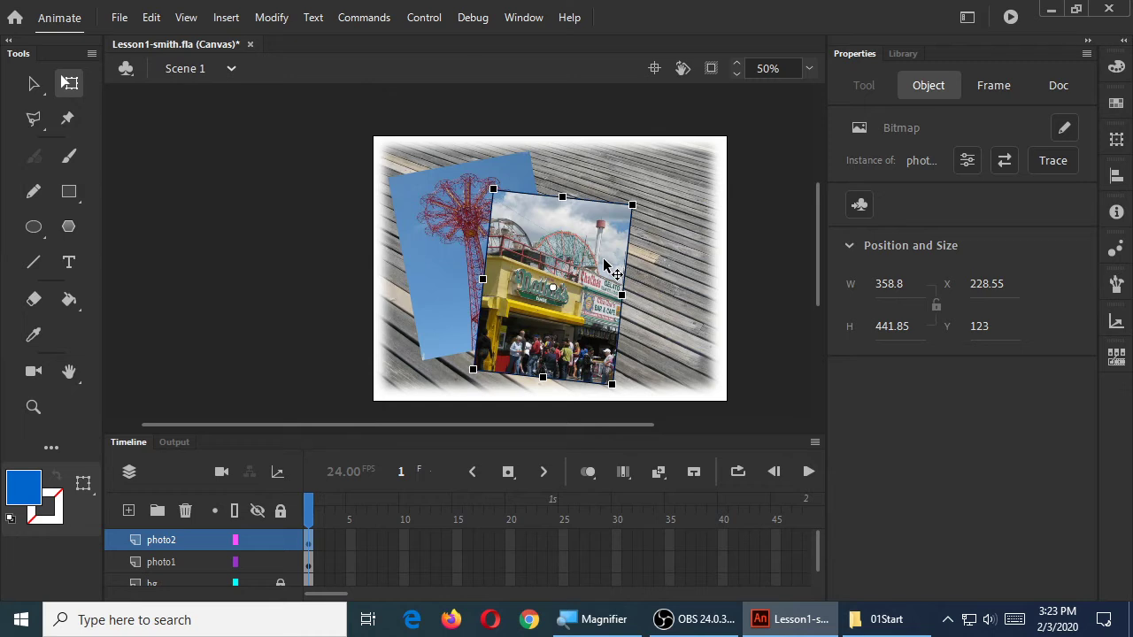
{"action": "mouse_move", "coordinate": [567, 265]}
{"action": "left_mouse_down"}
{"action": "mouse_move", "coordinate": [621, 266]}
{"action": "mouse_move", "coordinate": [576, 271]}
{"action": "left_mouse_up"}
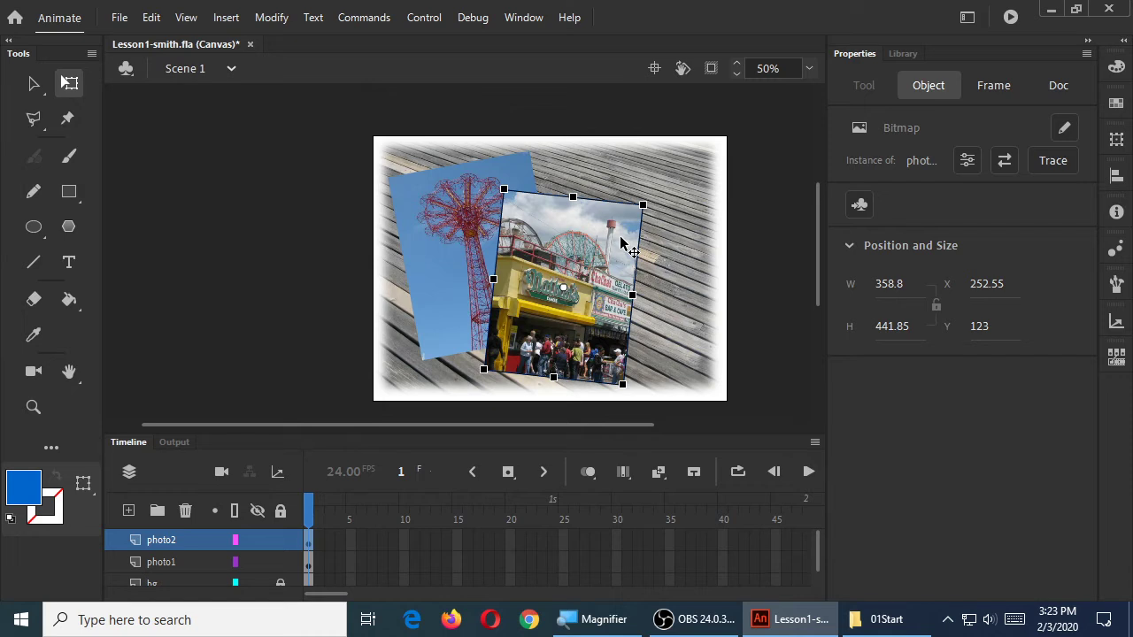
Look over the additional tools, deselect the storefront photo, and save the document.
{"action": "left_click", "coordinate": [53, 449]}
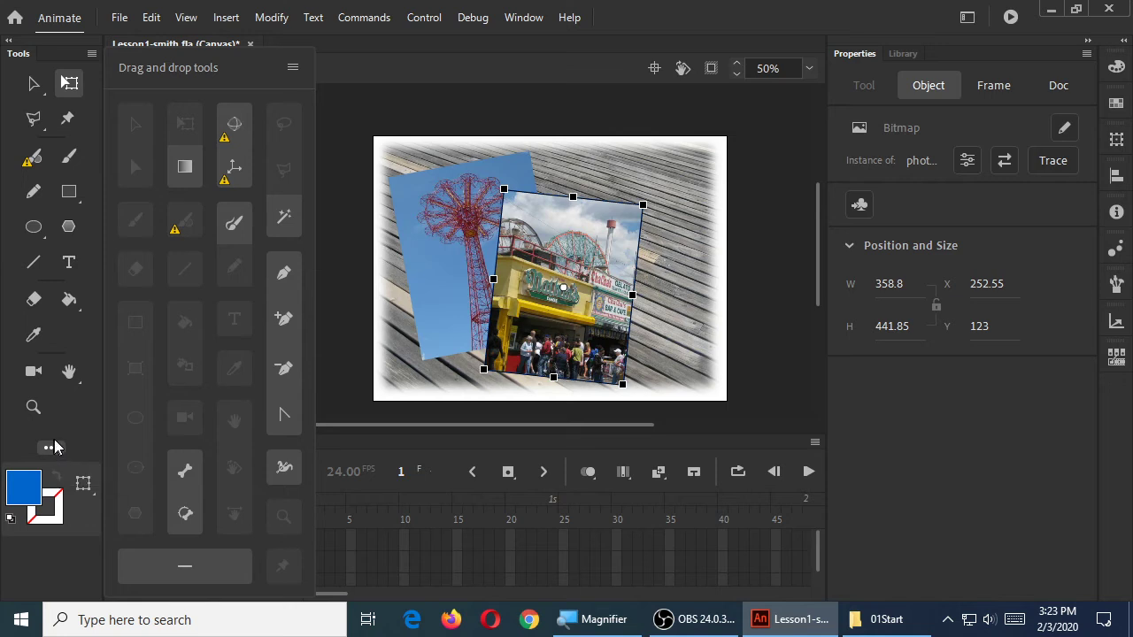
{"action": "left_click", "coordinate": [329, 296]}
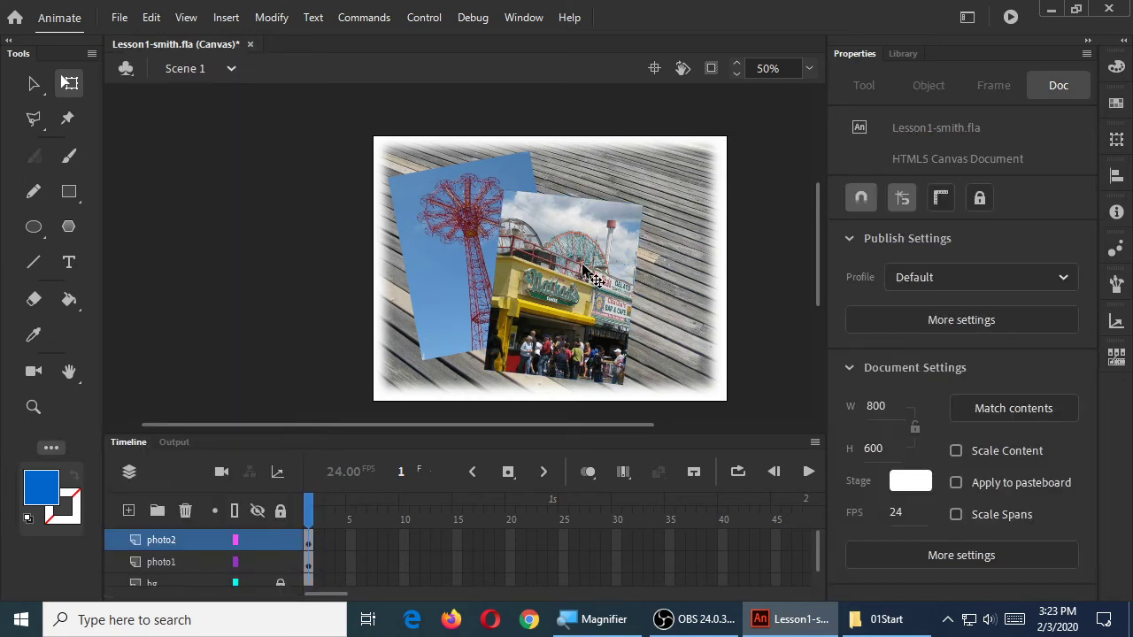
{"action": "left_click", "coordinate": [542, 237]}
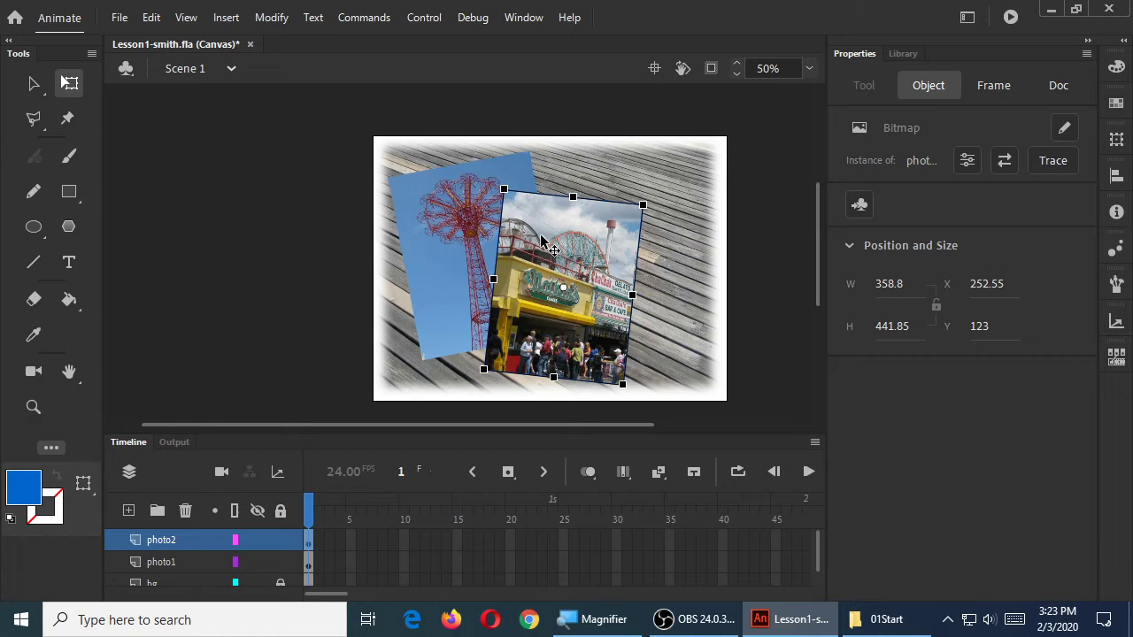
{"action": "left_click", "coordinate": [758, 275]}
{"action": "key", "text": "ctrl+s"}
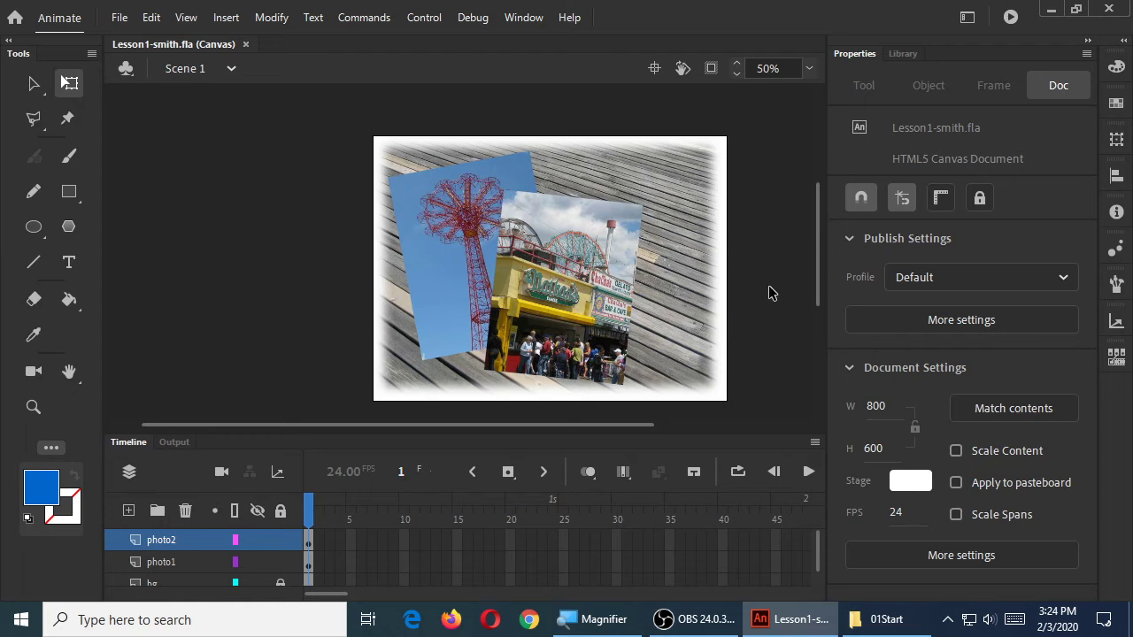
Test the movie in the browser, close the preview, test it once more, and return to Animate.
{"action": "left_click", "coordinate": [1011, 17]}
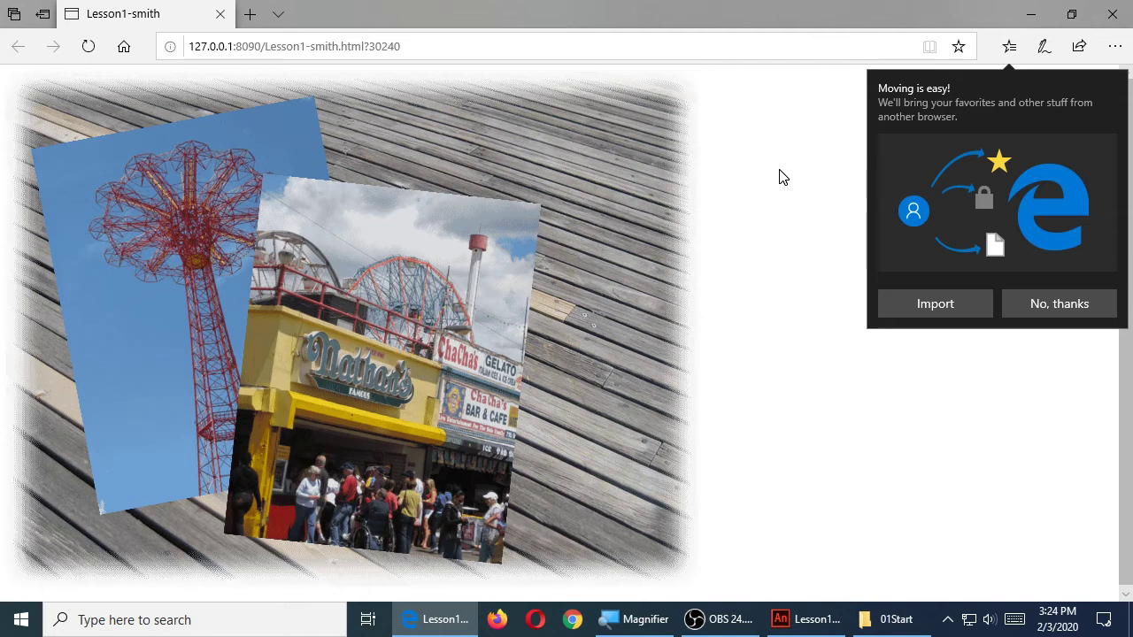
{"action": "left_click", "coordinate": [1123, 13]}
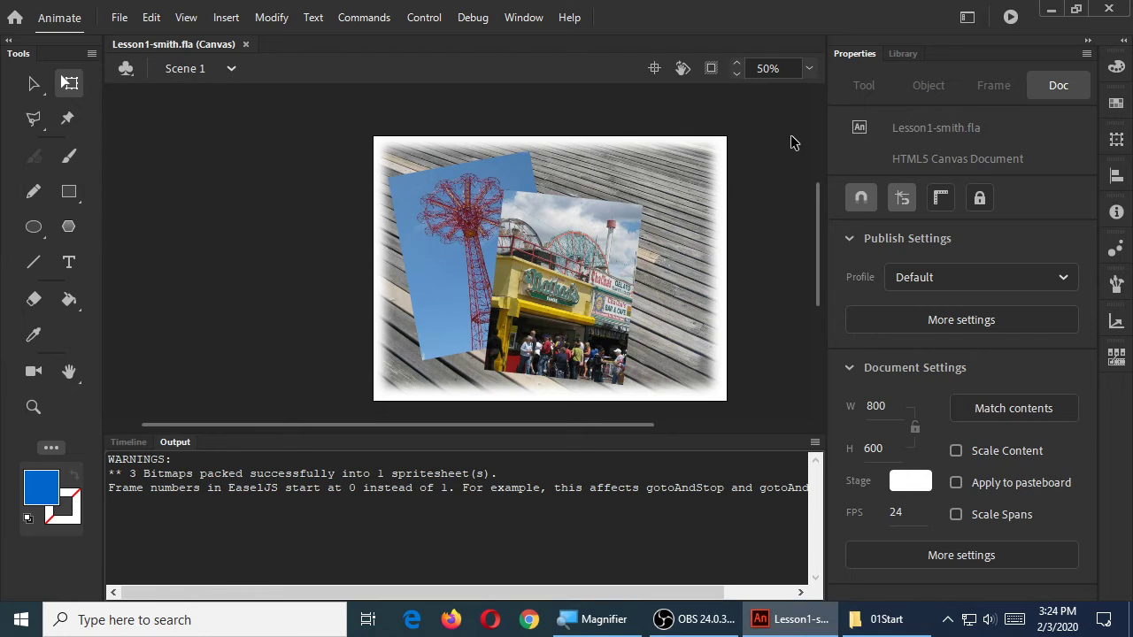
{"action": "left_click", "coordinate": [1013, 22]}
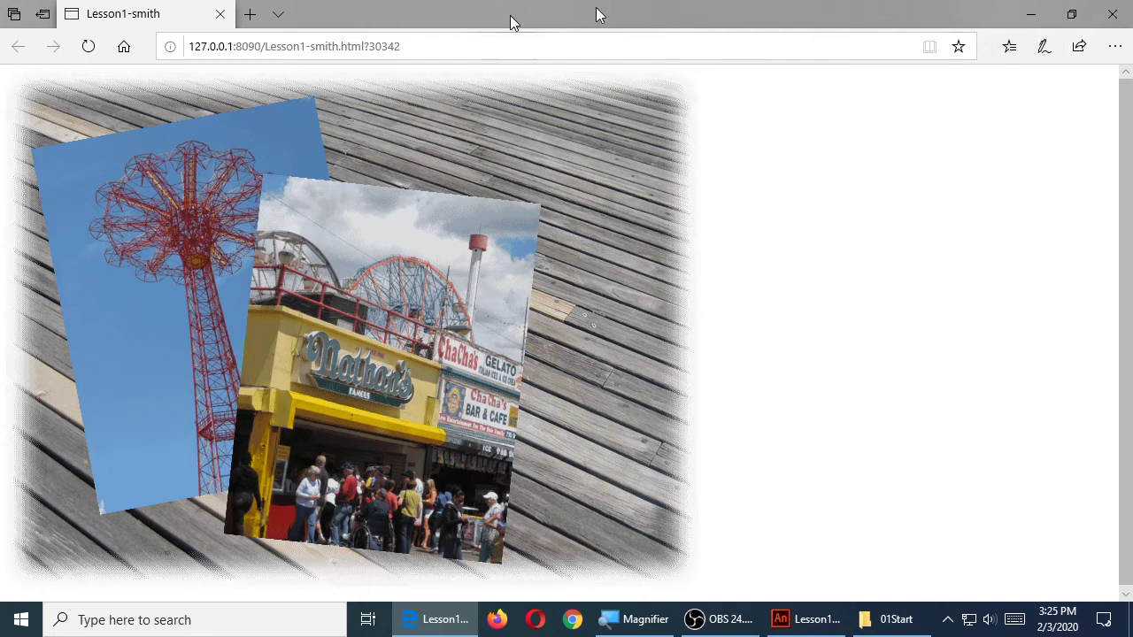
{"action": "left_click", "coordinate": [1030, 13]}
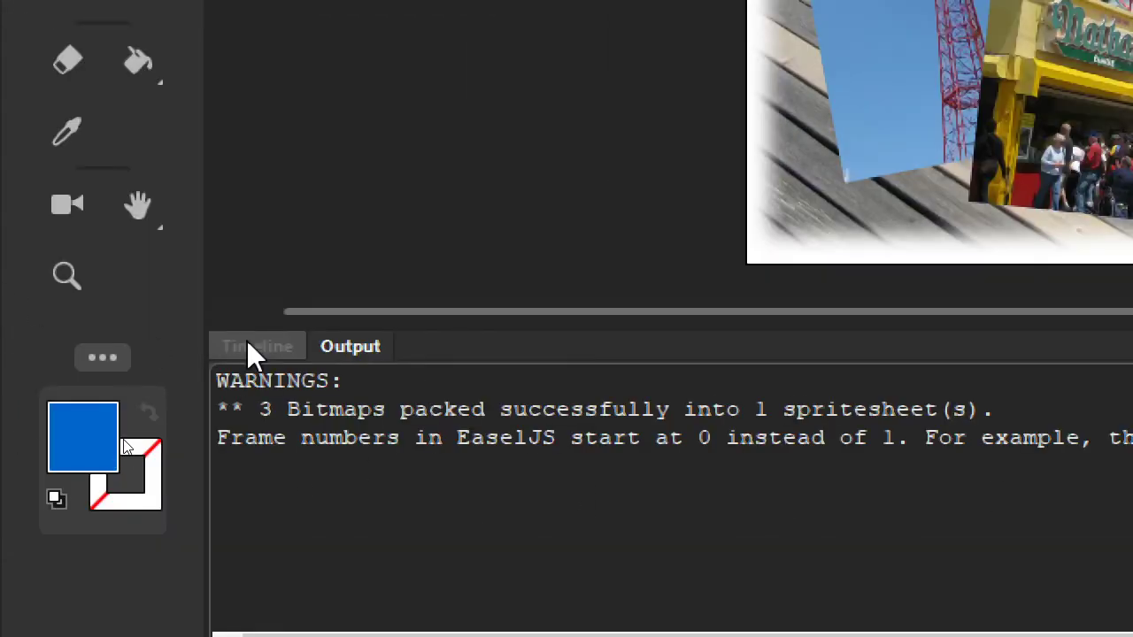
Compare the layer timeline with the Output messages generated by the movie test.
{"action": "left_click", "coordinate": [246, 339]}
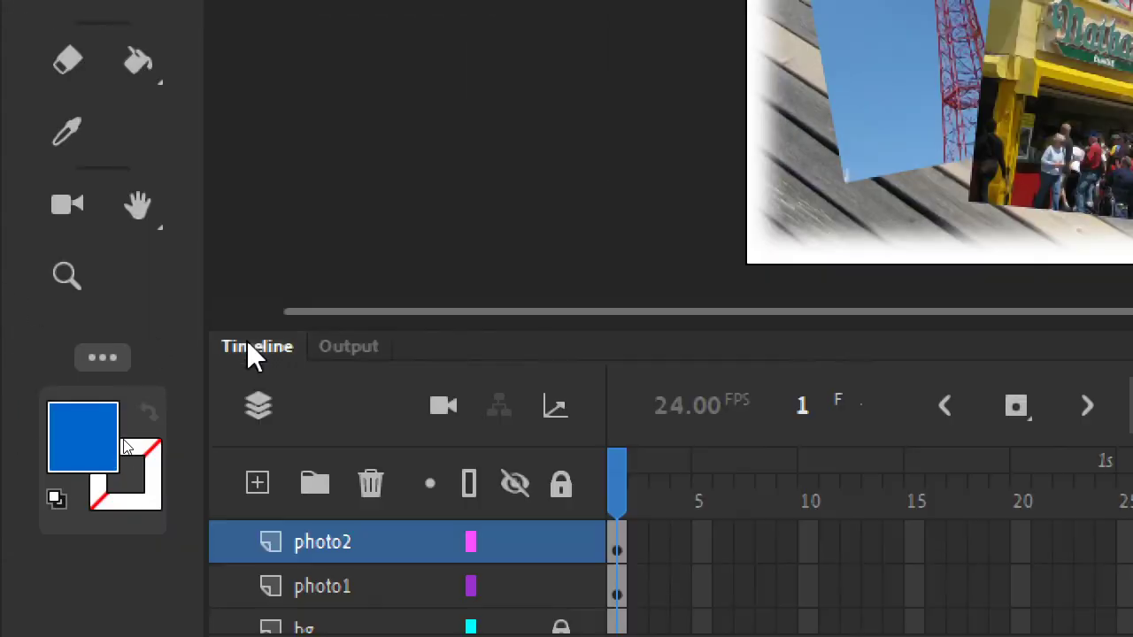
{"action": "left_click", "coordinate": [355, 337]}
{"action": "left_click", "coordinate": [244, 336]}
{"action": "left_click", "coordinate": [373, 337]}
{"action": "left_click", "coordinate": [238, 337]}
{"action": "left_click", "coordinate": [356, 335]}
{"action": "left_click", "coordinate": [266, 339]}
{"action": "left_click", "coordinate": [370, 342]}
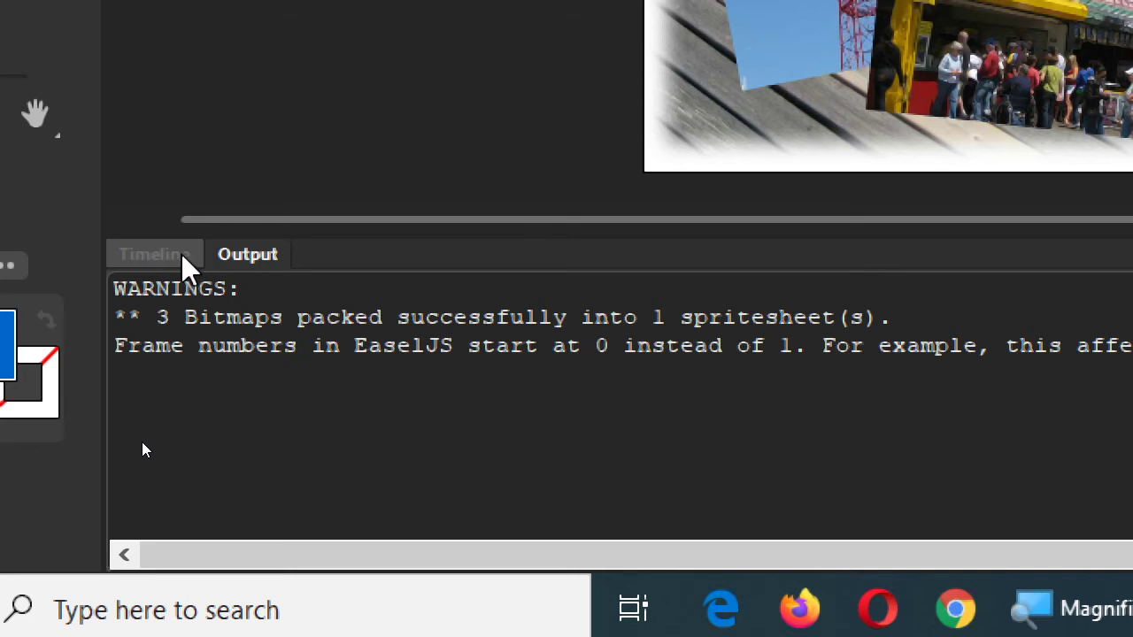
Bring back the timeline and enlarge its area so the photo2, photo1 and bg layers all fit.
{"action": "left_click", "coordinate": [189, 260]}
{"action": "scroll", "coordinate": [513, 412], "scroll_direction": "down", "scroll_amount": 1}
{"action": "scroll", "coordinate": [514, 412], "scroll_direction": "up", "scroll_amount": 1}
{"action": "left_click_drag", "start_coordinate": [531, 237], "coordinate": [529, 143]}
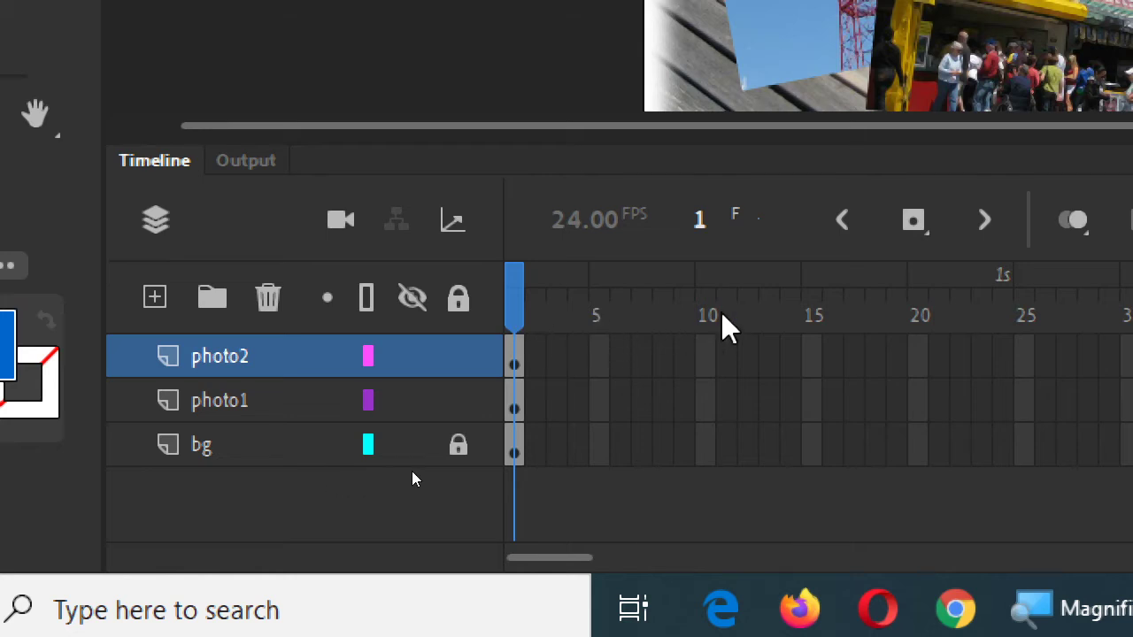
Try moving the photo2 layer's keyframe from frame 1 to frame 5 and undo the move.
{"action": "left_click", "coordinate": [624, 354]}
{"action": "left_click_drag", "start_coordinate": [624, 354], "coordinate": [892, 356]}
{"action": "key", "text": "ctrl+z"}
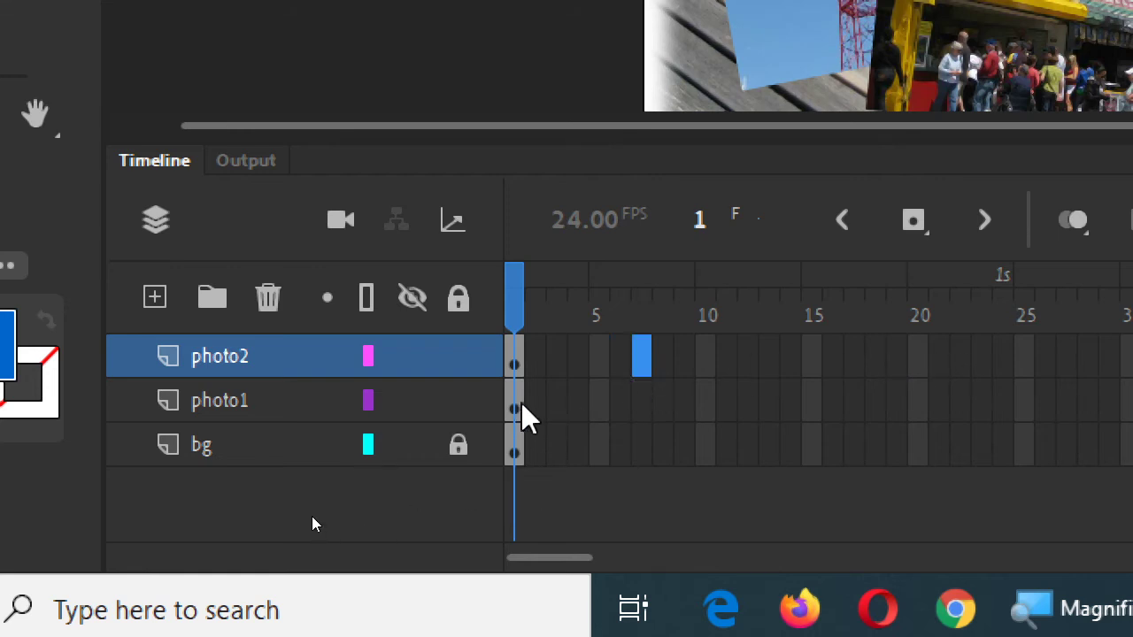
{"action": "left_click", "coordinate": [518, 354]}
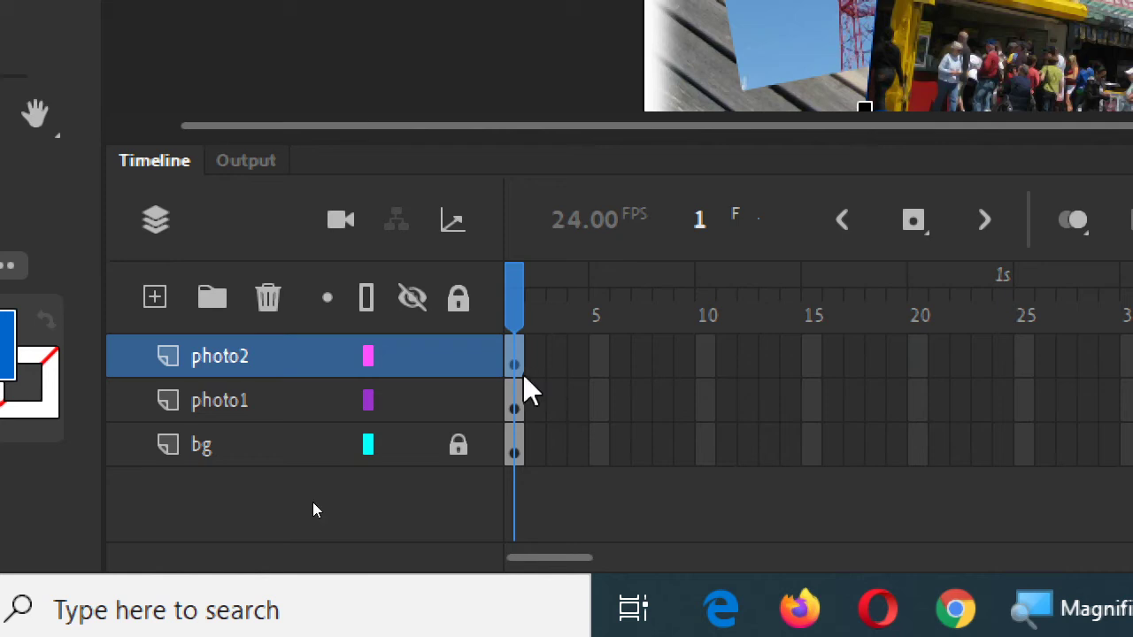
{"action": "left_click_drag", "start_coordinate": [514, 365], "coordinate": [600, 363]}
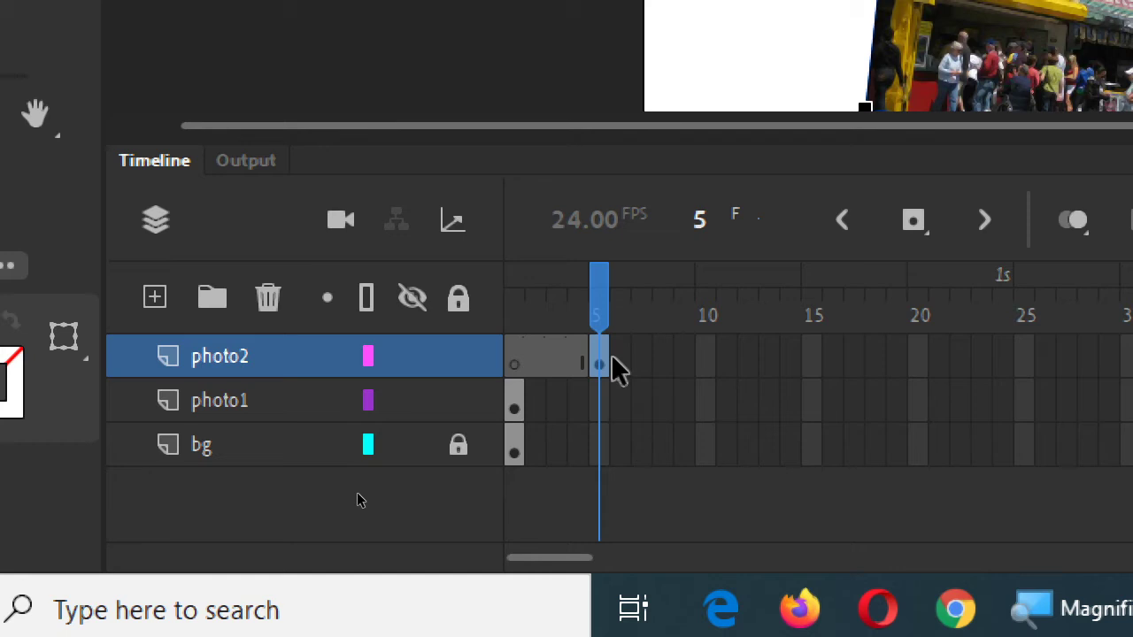
{"action": "key", "text": "ctrl+z"}
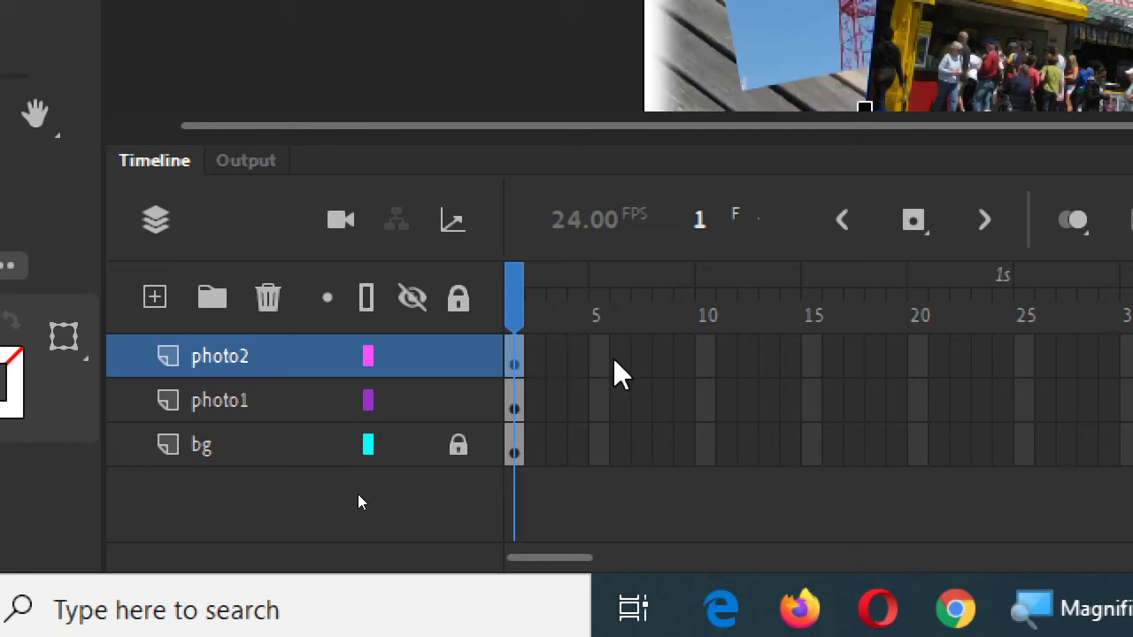
Move the first keyframe of the photo2 layer to frame 5.
{"action": "left_click", "coordinate": [618, 358]}
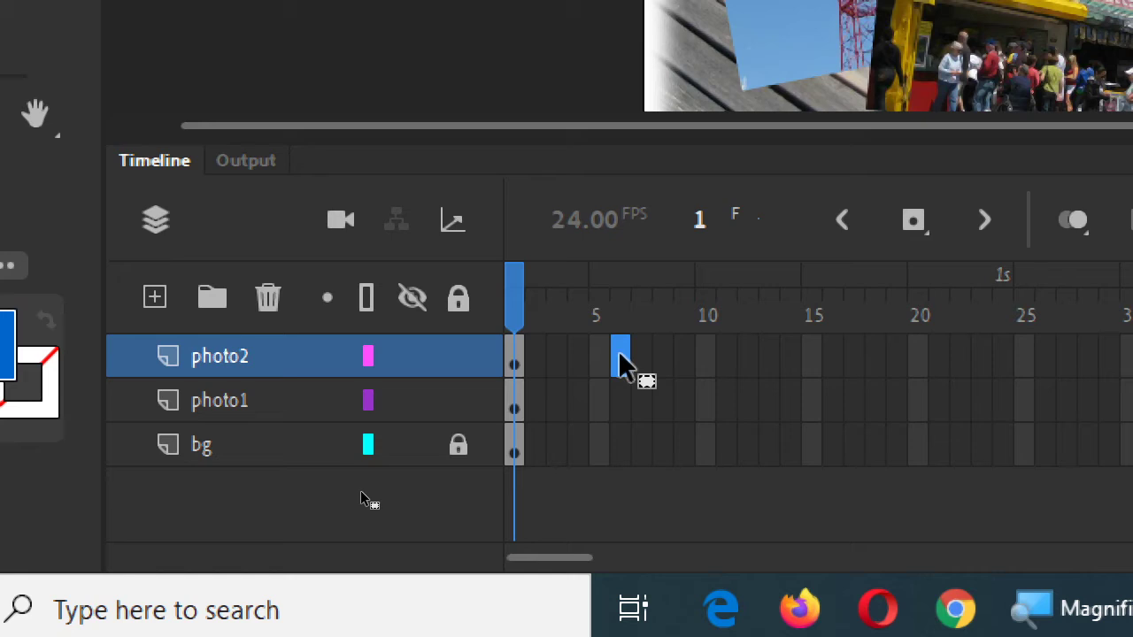
{"action": "left_click", "coordinate": [517, 363]}
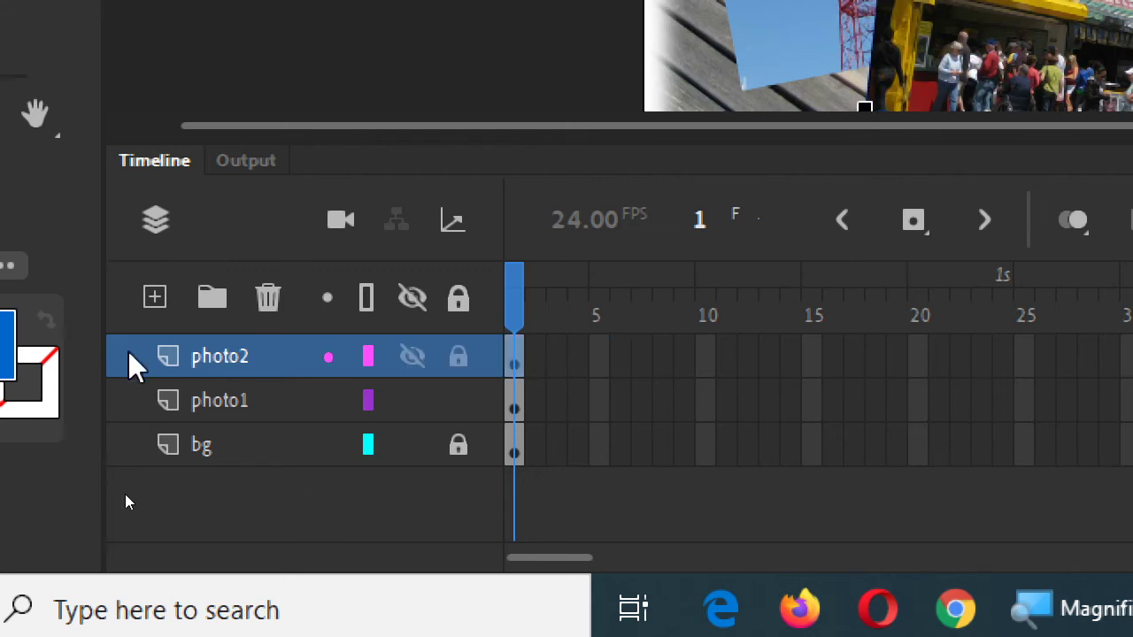
{"action": "left_click_drag", "start_coordinate": [517, 354], "coordinate": [599, 354]}
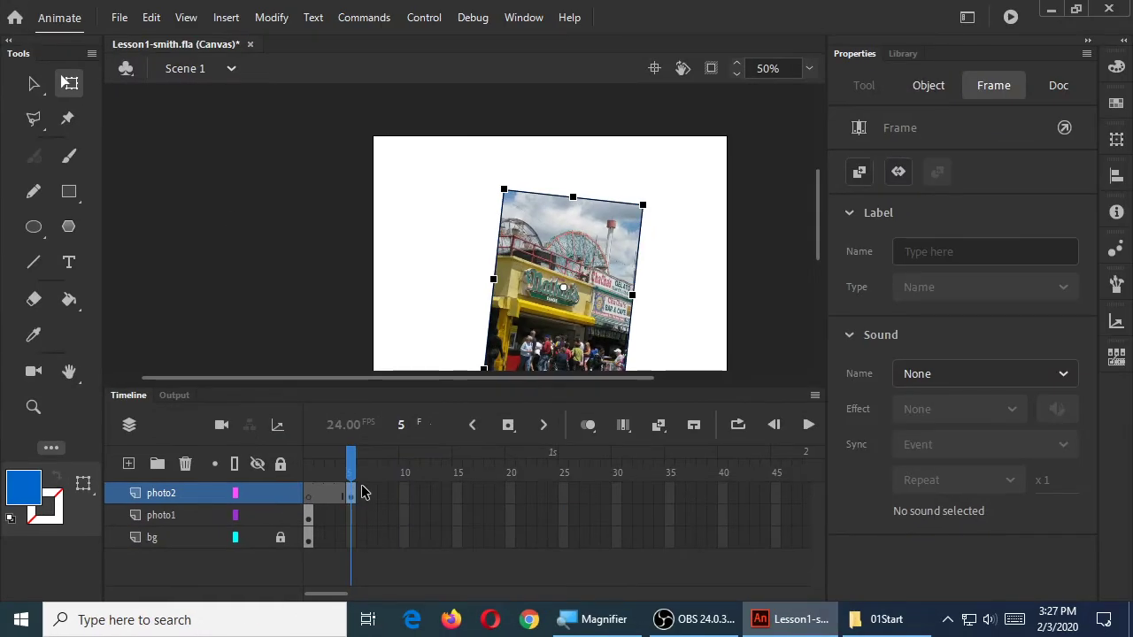
Scrub the playhead between frames 5 and 1 and test the movie in the browser, returning to the timeline.
{"action": "left_click_drag", "start_coordinate": [352, 469], "coordinate": [308, 476]}
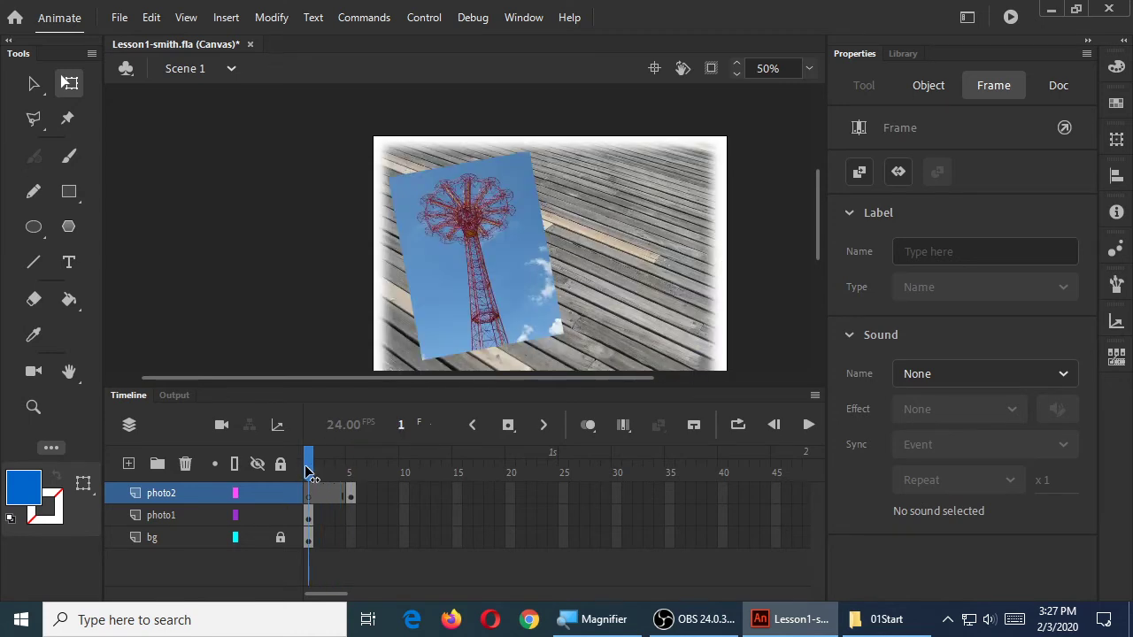
{"action": "left_click_drag", "start_coordinate": [308, 475], "coordinate": [352, 474]}
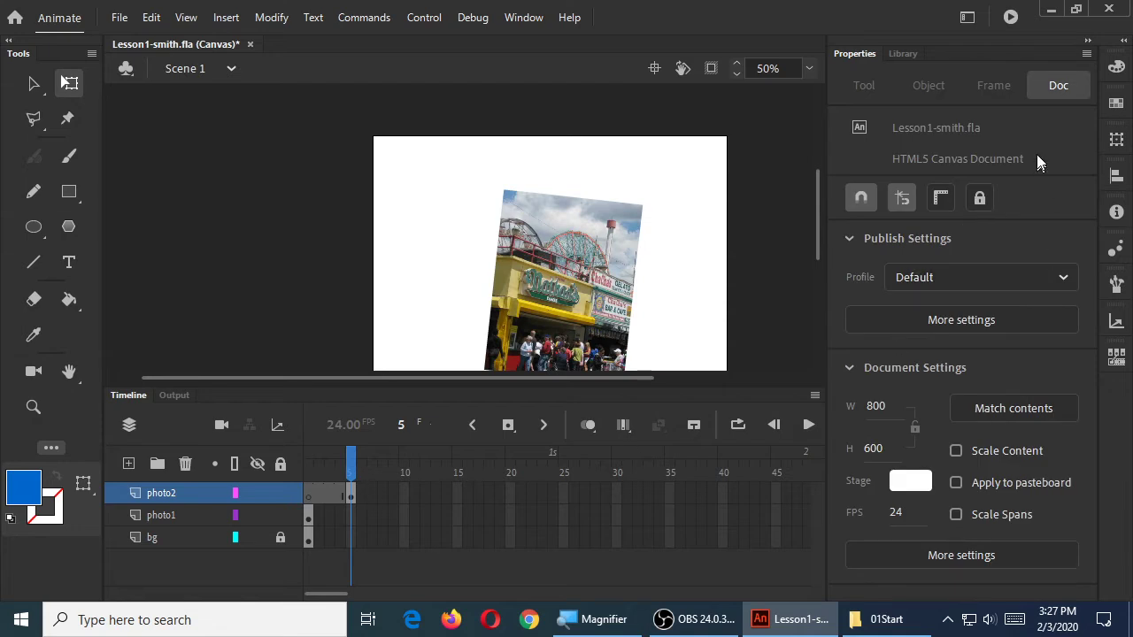
{"action": "left_click", "coordinate": [1009, 17]}
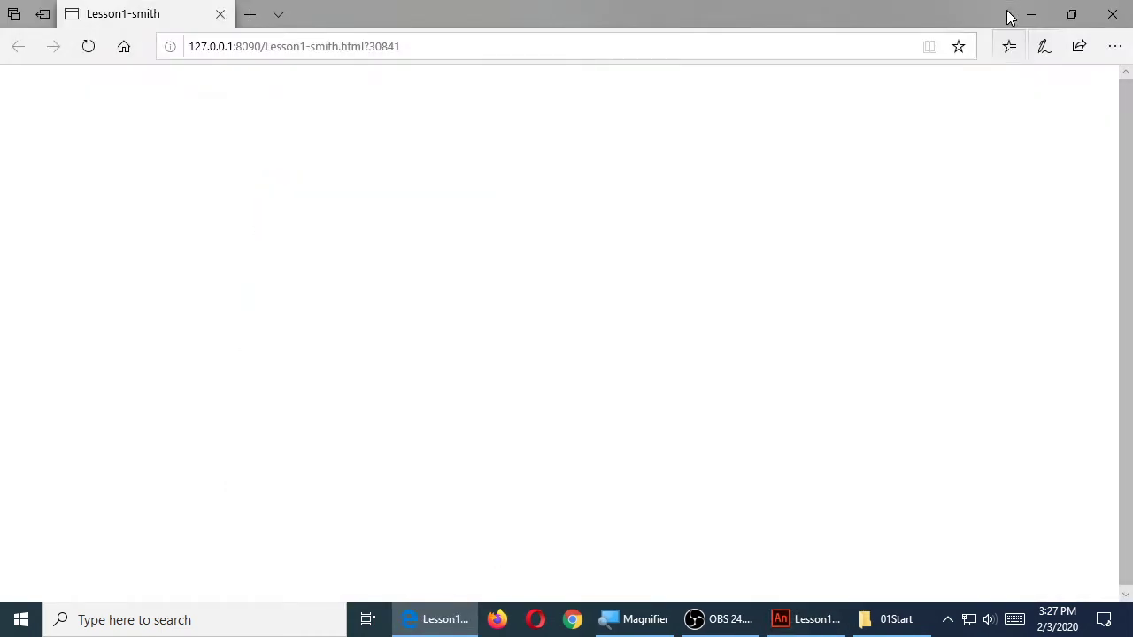
{"action": "left_click", "coordinate": [1111, 13]}
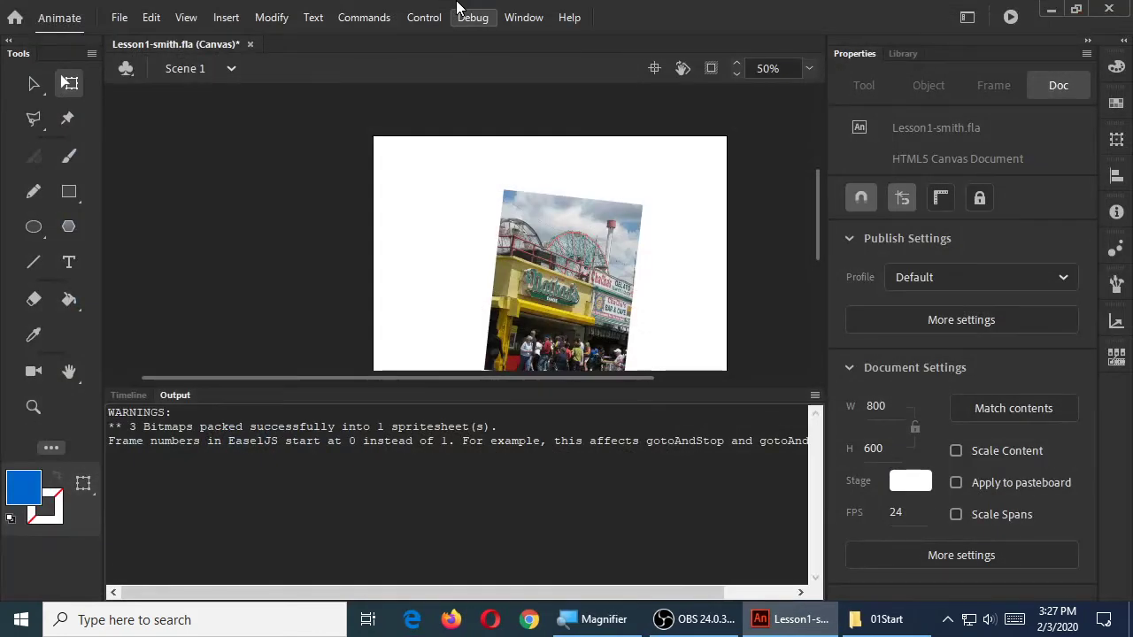
{"action": "left_click", "coordinate": [124, 398]}
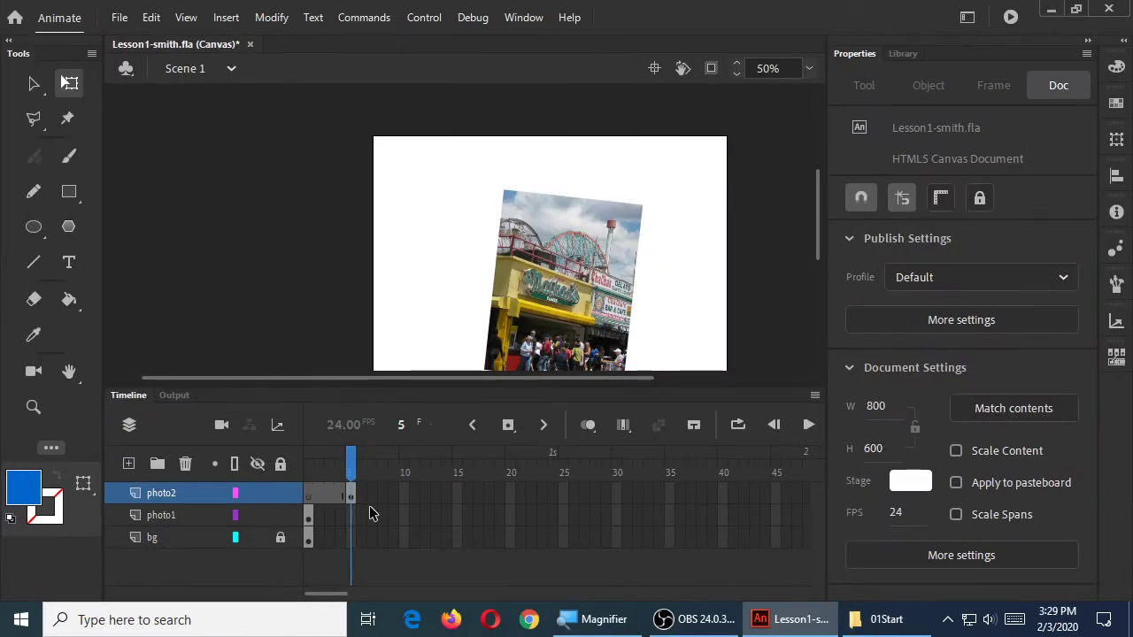
Compare which layers have frames between frame 1 and frame 5 by checking photo1's first frame and photo2's frame 5.
{"action": "mouse_move", "coordinate": [351, 461]}
{"action": "left_mouse_down"}
{"action": "mouse_move", "coordinate": [309, 461]}
{"action": "mouse_move", "coordinate": [355, 464]}
{"action": "mouse_move", "coordinate": [341, 461]}
{"action": "left_mouse_up"}
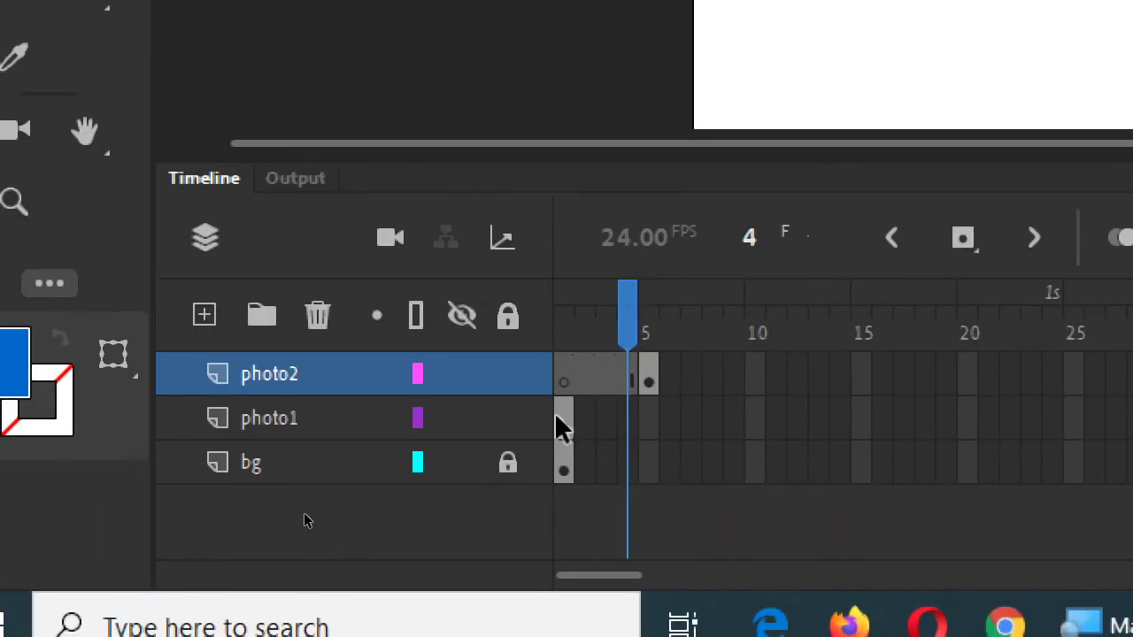
{"action": "left_click", "coordinate": [559, 418]}
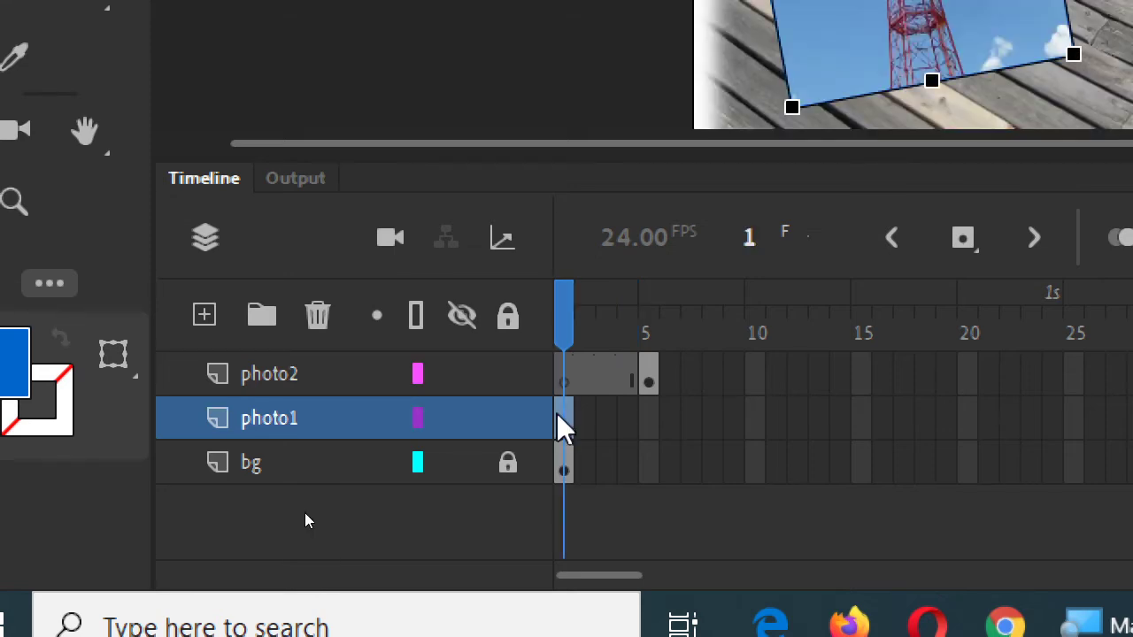
{"action": "left_click", "coordinate": [589, 422]}
{"action": "left_click_drag", "start_coordinate": [587, 309], "coordinate": [634, 336]}
{"action": "left_click", "coordinate": [648, 381]}
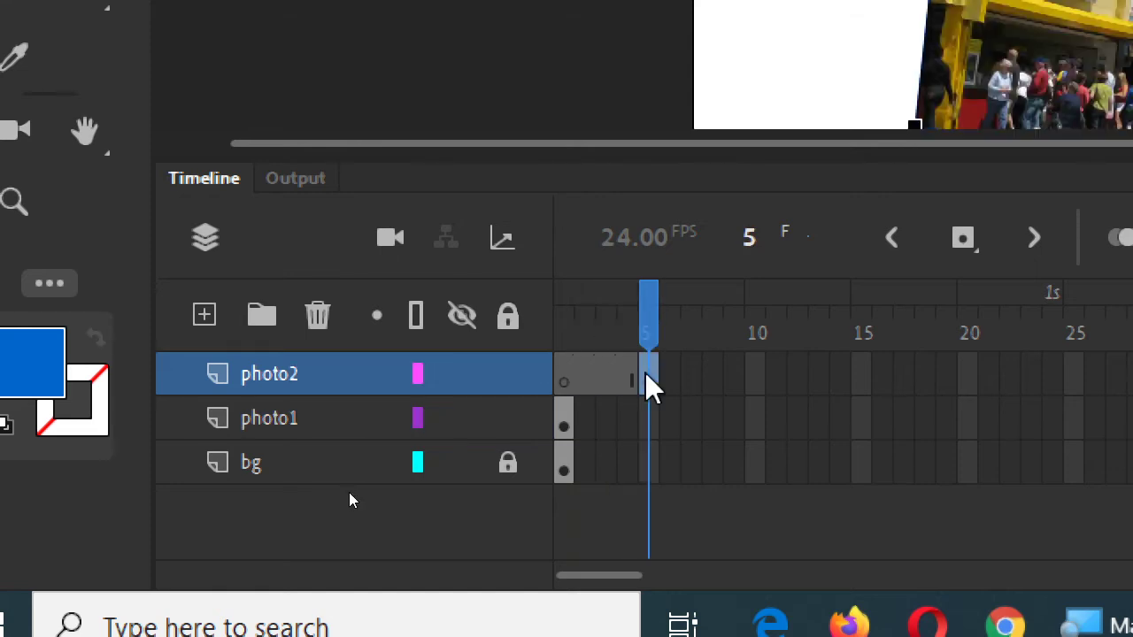
{"action": "key", "text": "F6"}
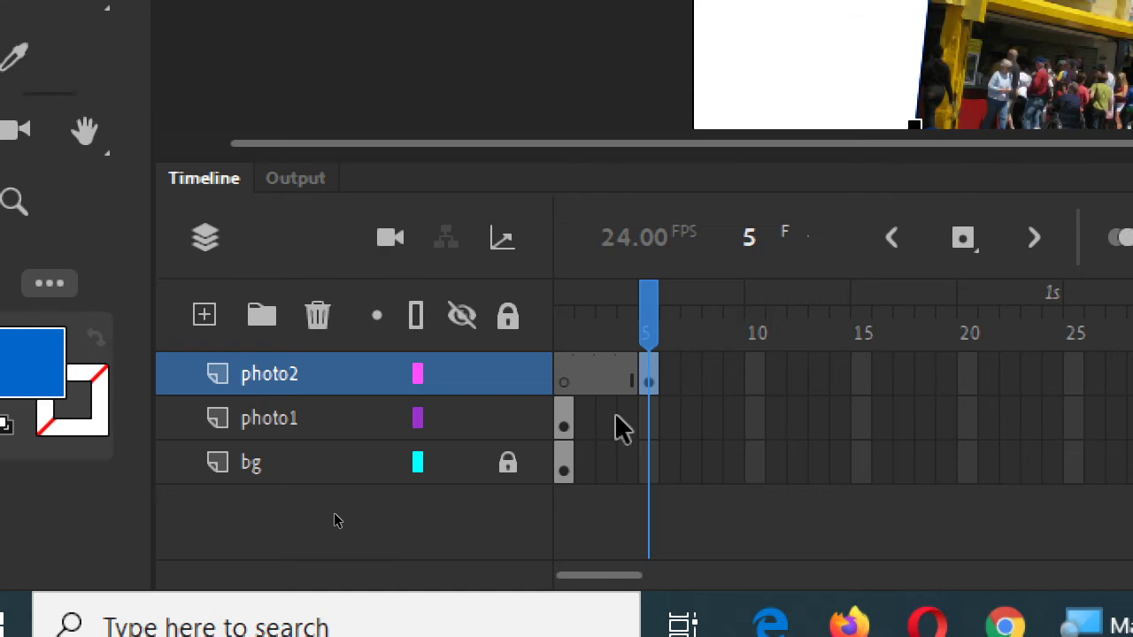
Extend the photo1 layer to frame 5 by inserting a regular frame.
{"action": "left_click", "coordinate": [646, 423]}
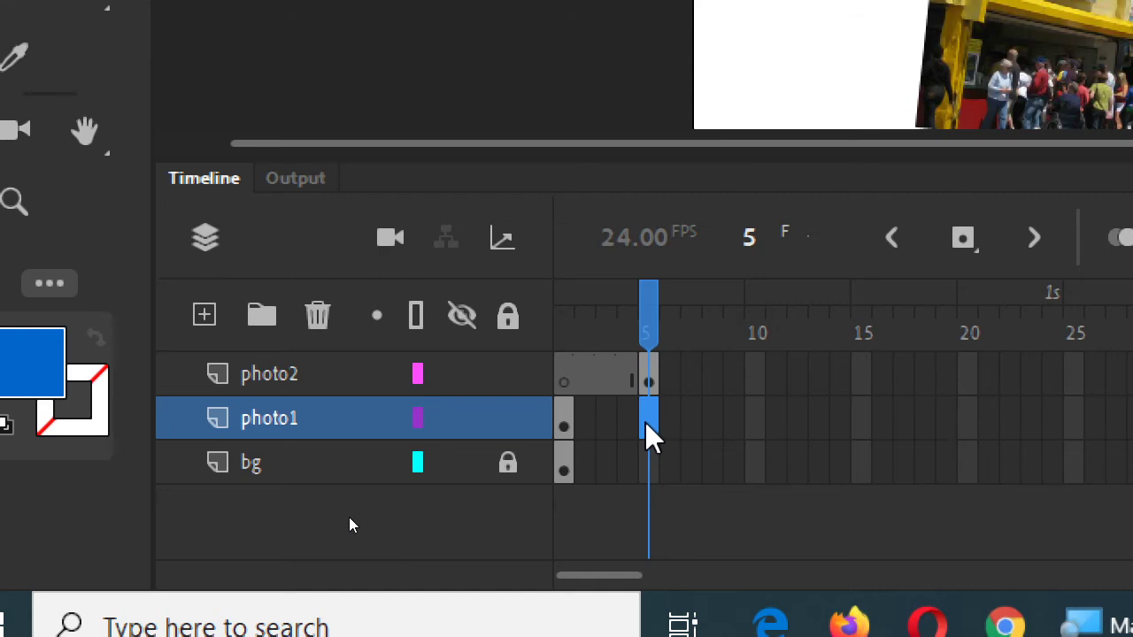
{"action": "right_click", "coordinate": [647, 422]}
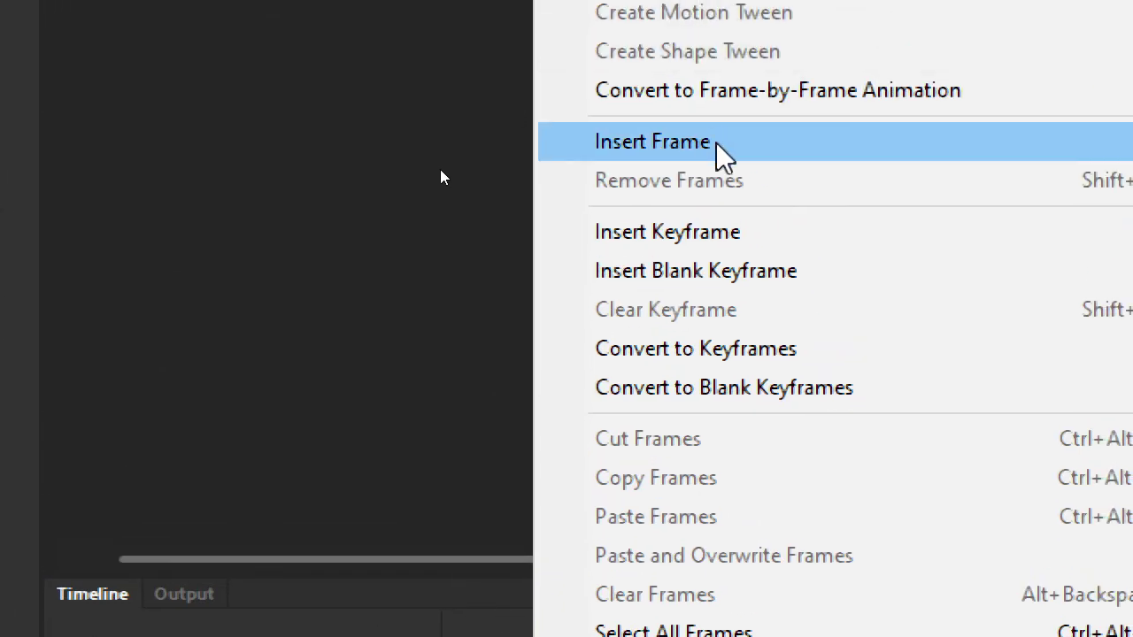
{"action": "left_click", "coordinate": [690, 144]}
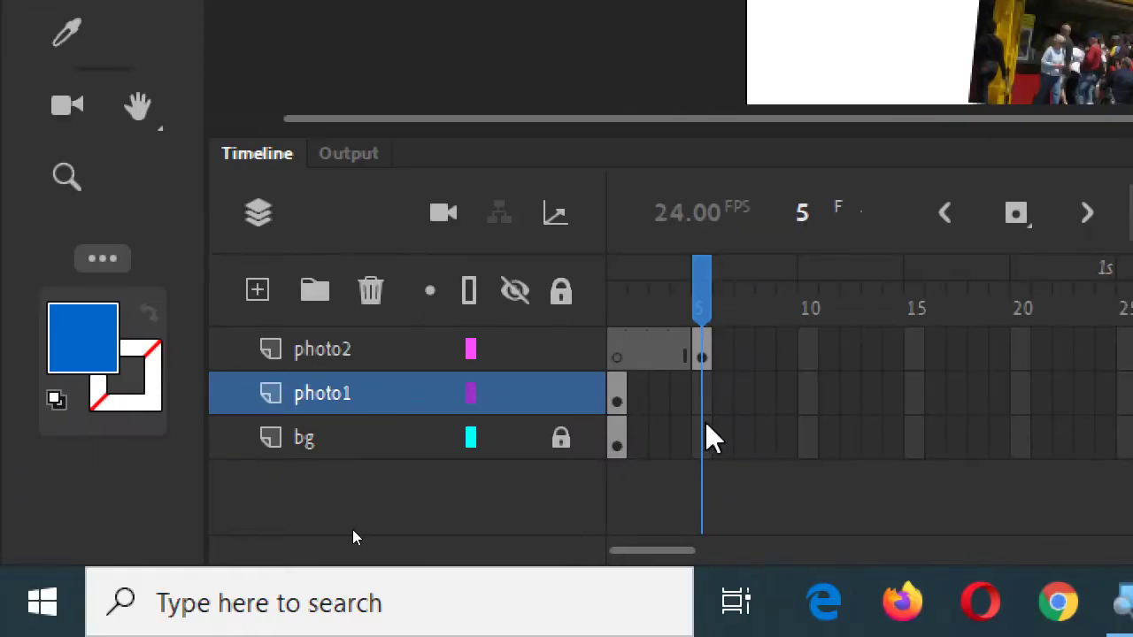
{"action": "left_click", "coordinate": [702, 398]}
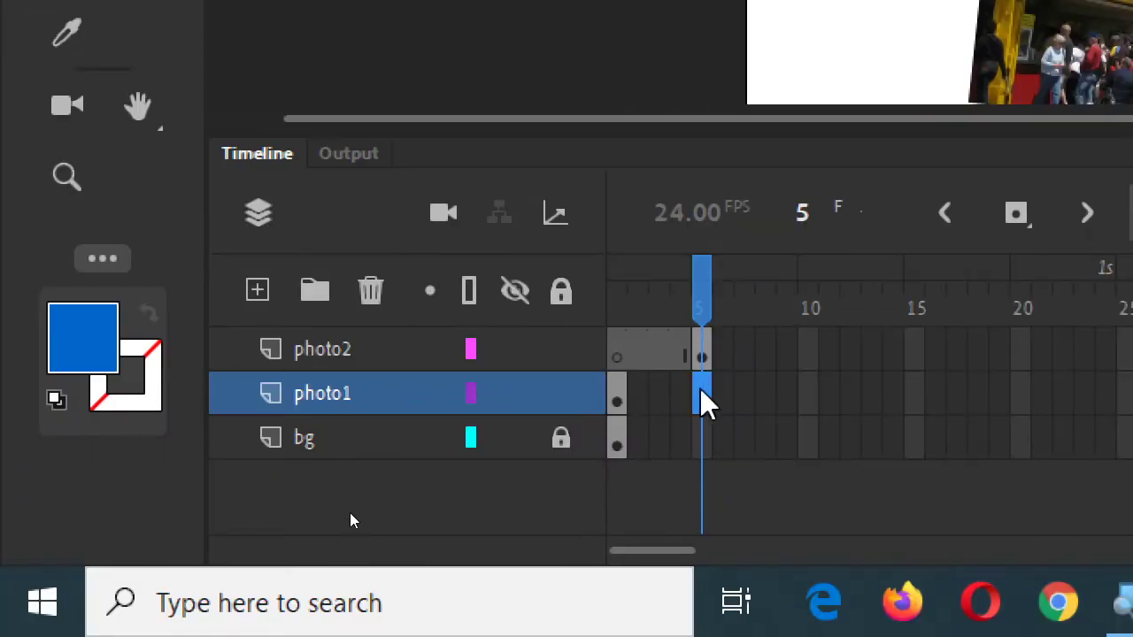
{"action": "right_click", "coordinate": [702, 400]}
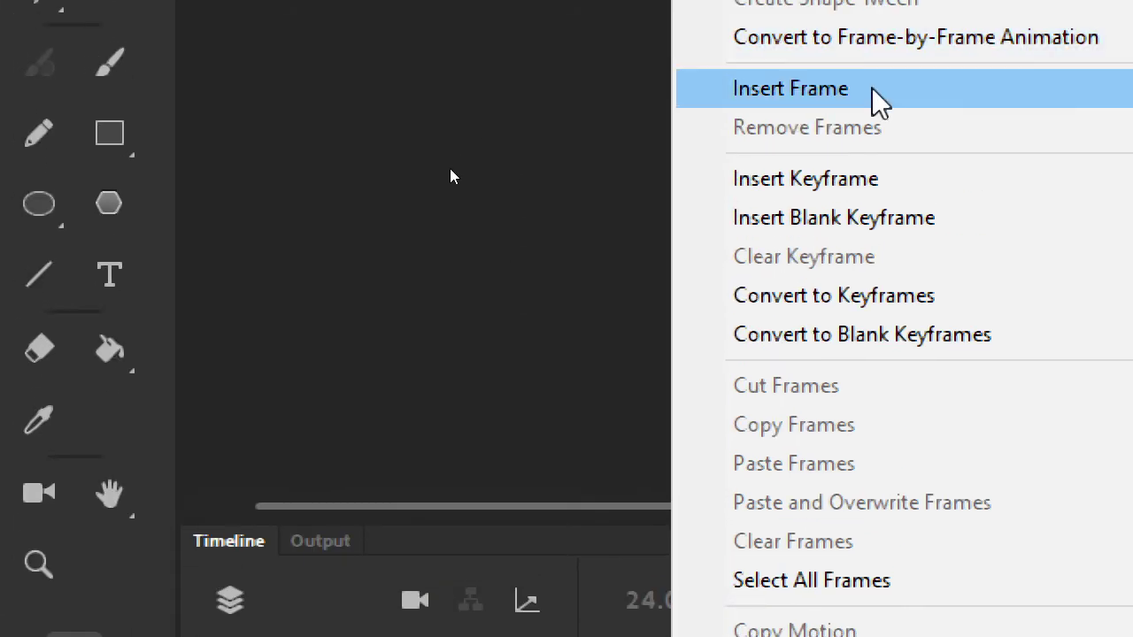
{"action": "left_click", "coordinate": [877, 99]}
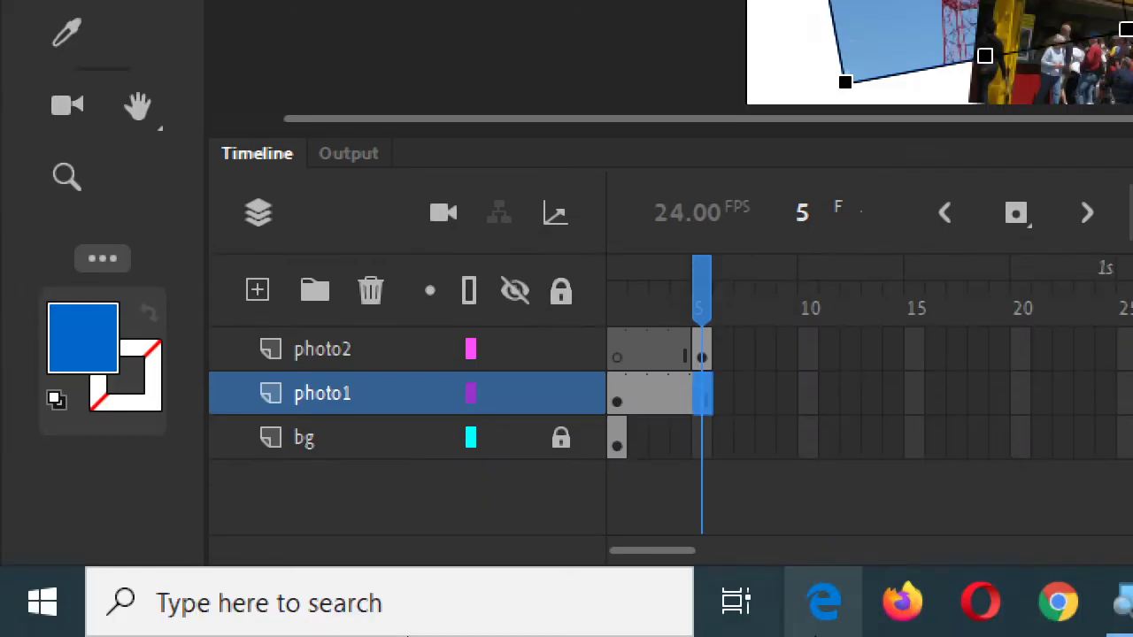
Insert a keyframe at frame 5 of the bg layer.
{"action": "left_click", "coordinate": [708, 437]}
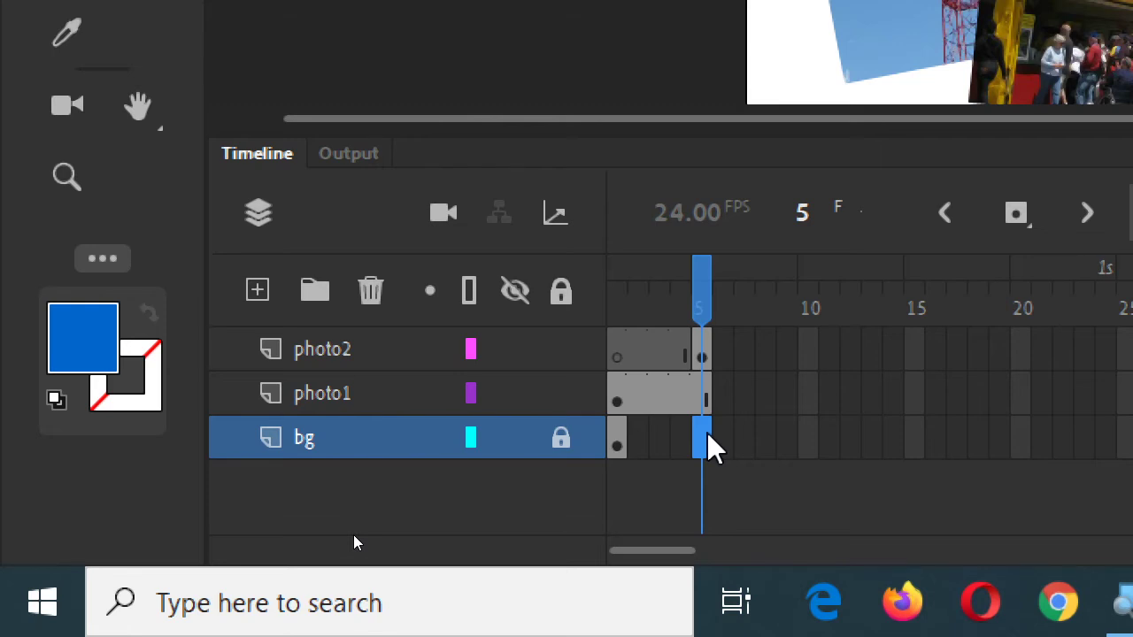
{"action": "right_click", "coordinate": [708, 442]}
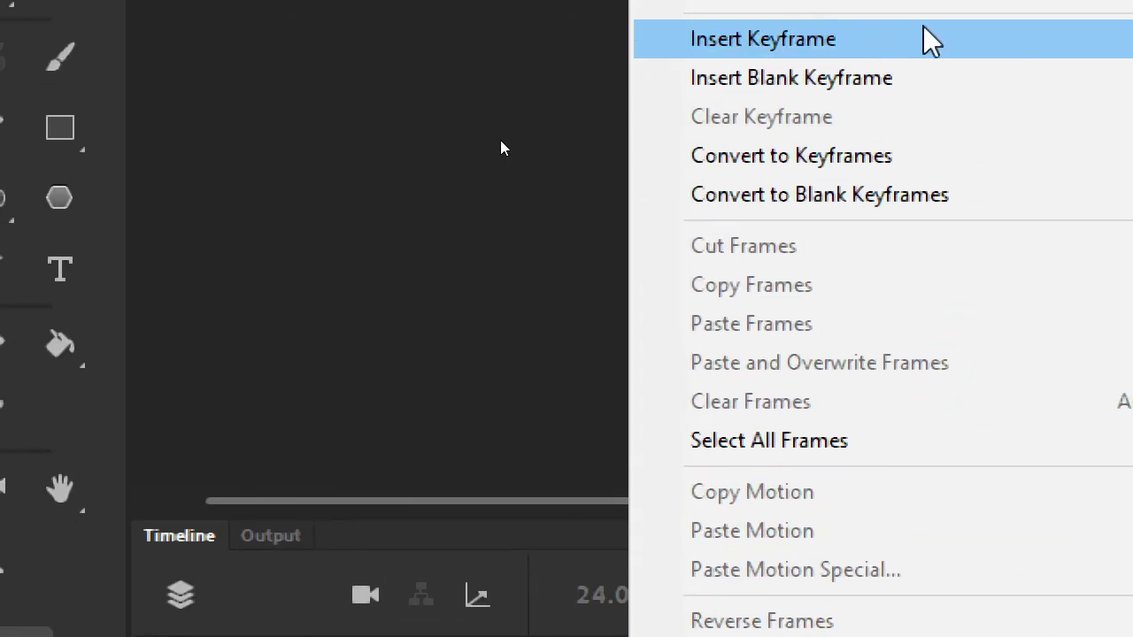
{"action": "left_click", "coordinate": [757, 49]}
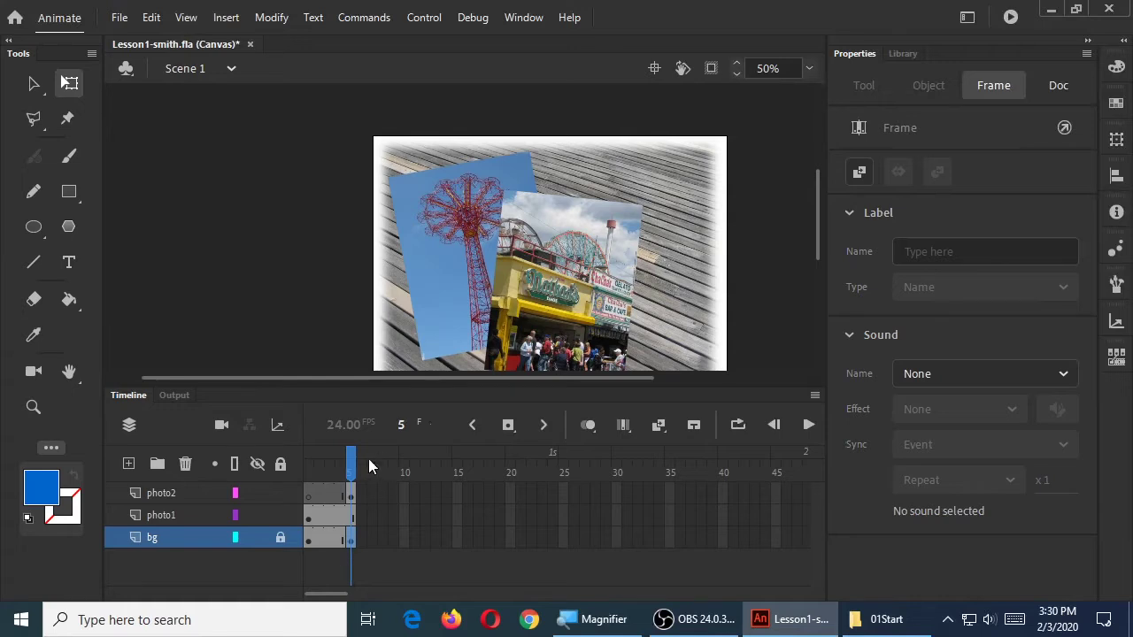
Scrub the playhead between frames 1 and 5, test the extended layers in the browser, and return to the timeline.
{"action": "left_click_drag", "start_coordinate": [351, 458], "coordinate": [257, 462]}
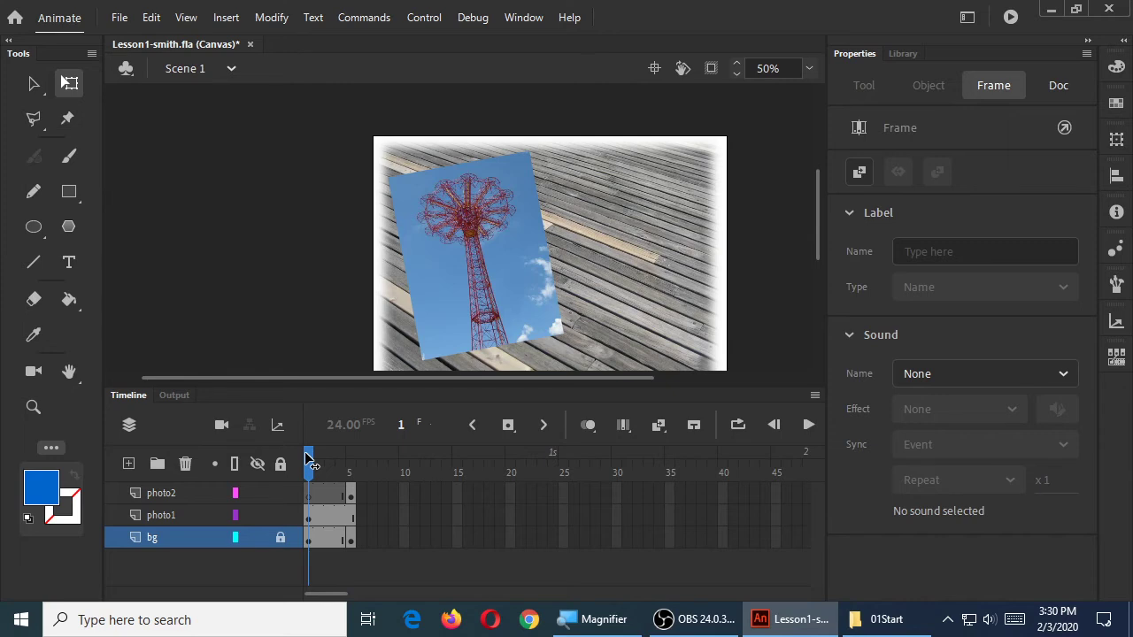
{"action": "left_click_drag", "start_coordinate": [308, 459], "coordinate": [352, 466]}
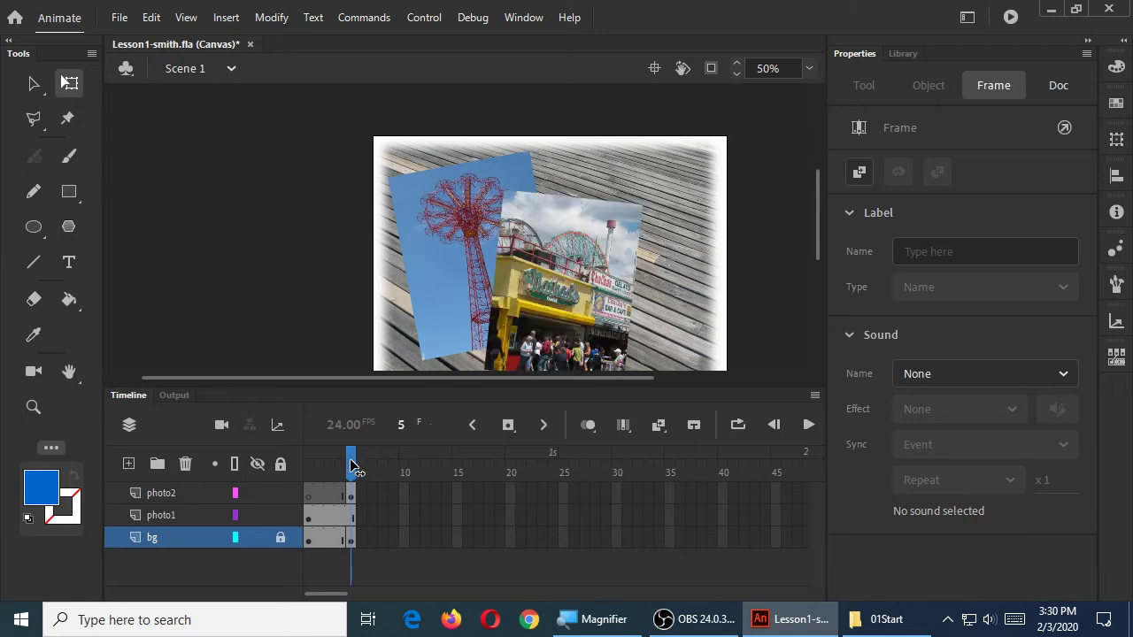
{"action": "left_click_drag", "start_coordinate": [351, 466], "coordinate": [301, 466]}
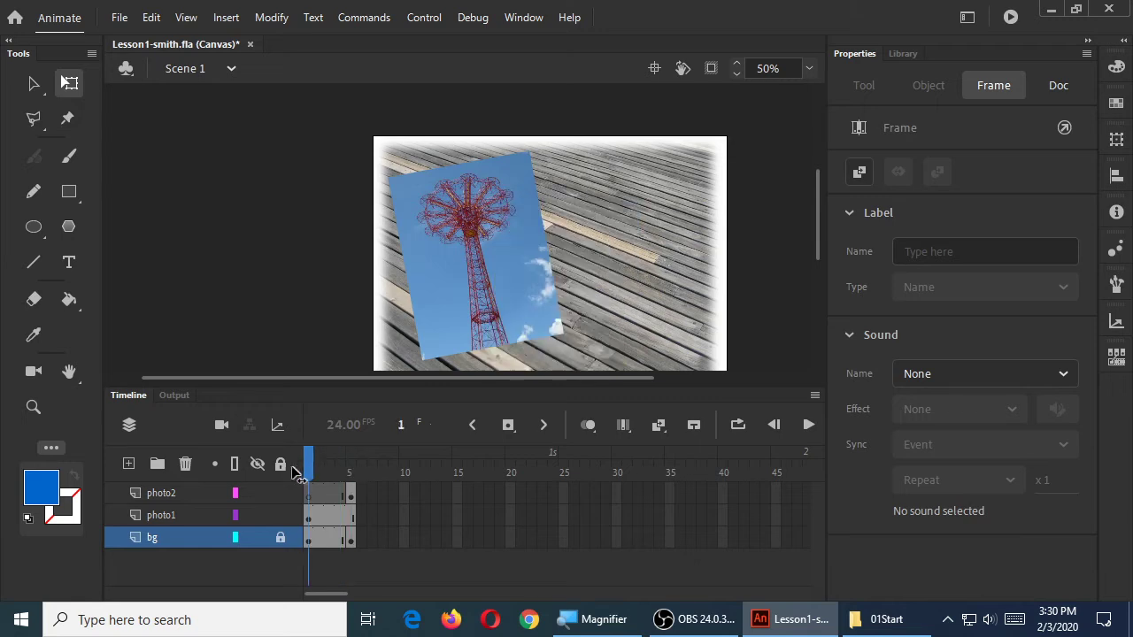
{"action": "left_click", "coordinate": [1011, 19]}
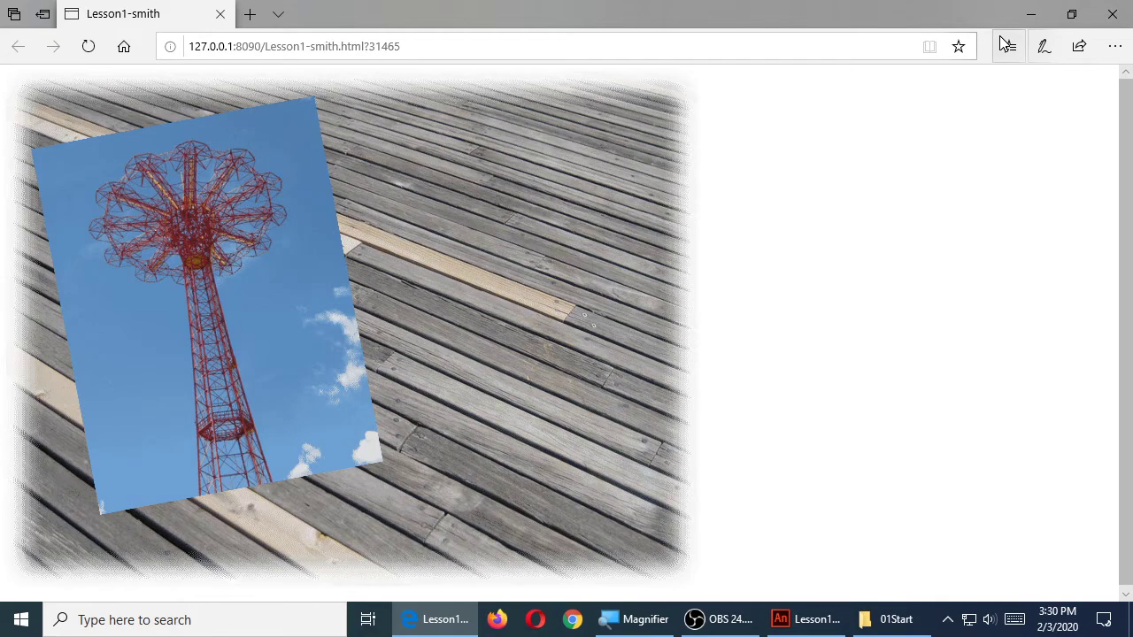
{"action": "key", "text": "alt+F4"}
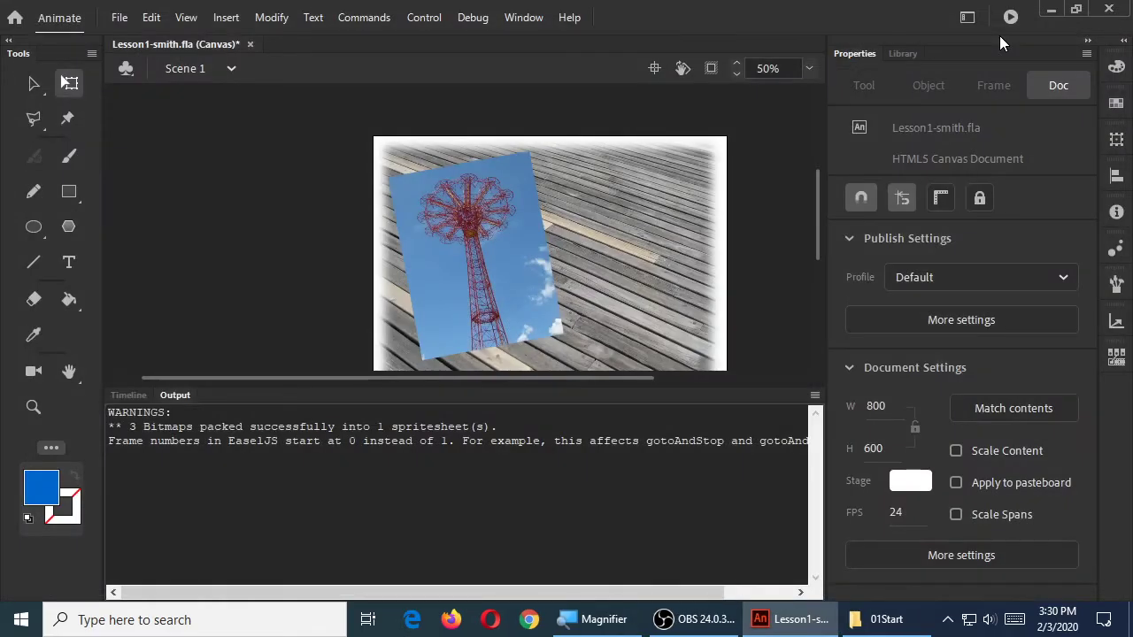
{"action": "left_click", "coordinate": [144, 395]}
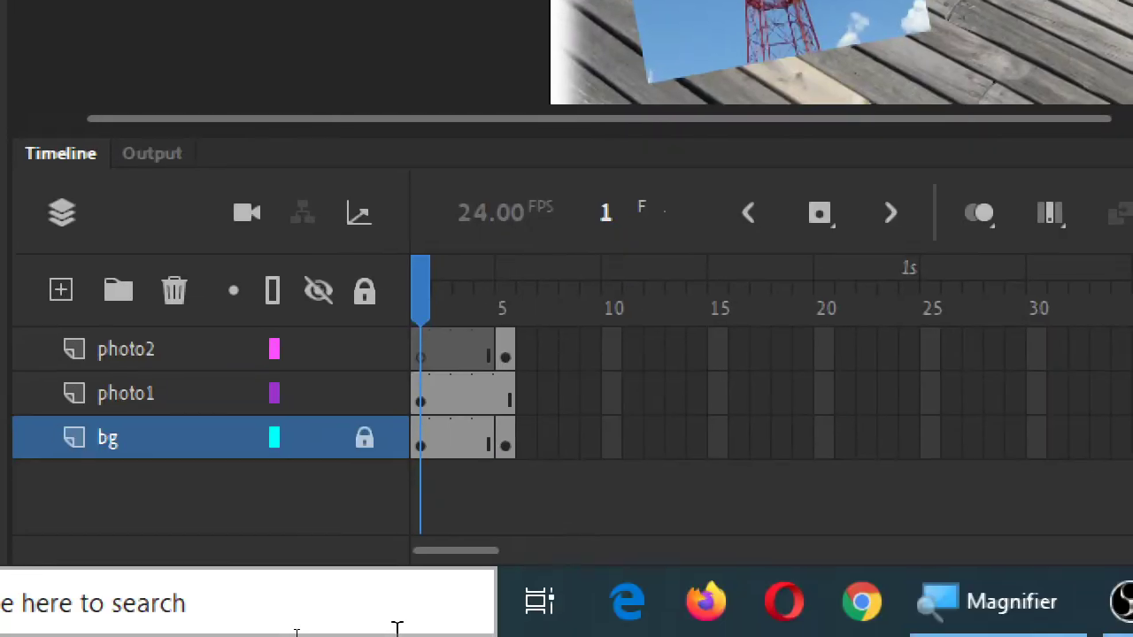
Undo the keyframe insertion on the bg layer so that it has only its first frame again.
{"action": "left_click", "coordinate": [506, 352]}
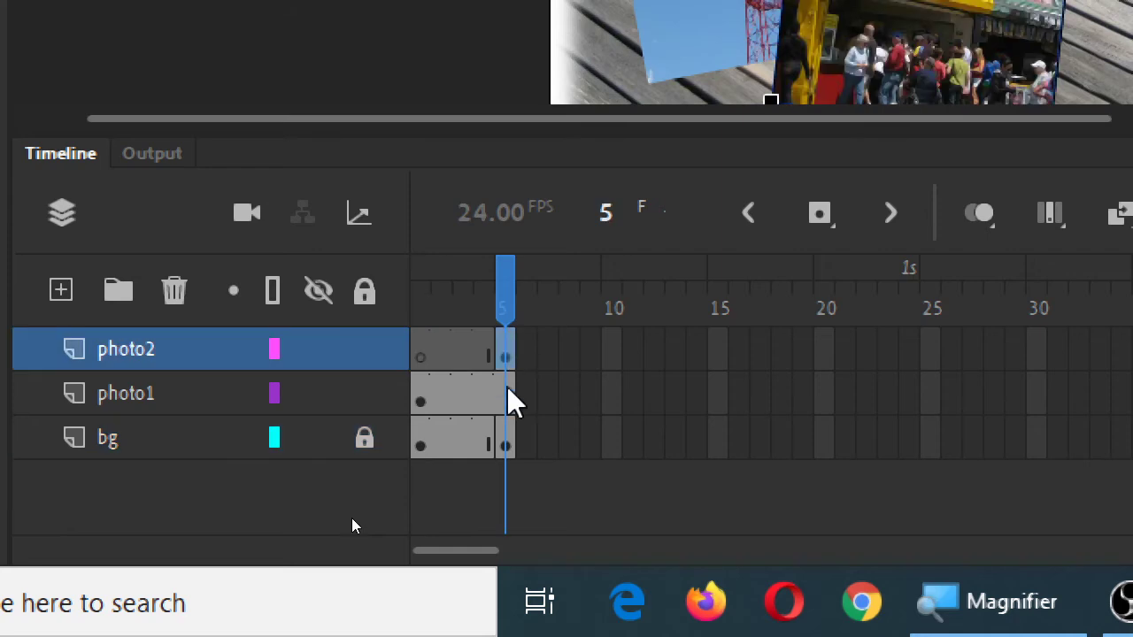
{"action": "key", "text": "Home"}
{"action": "key", "text": "End"}
{"action": "key", "text": "shift+F5"}
{"action": "left_click", "coordinate": [531, 398]}
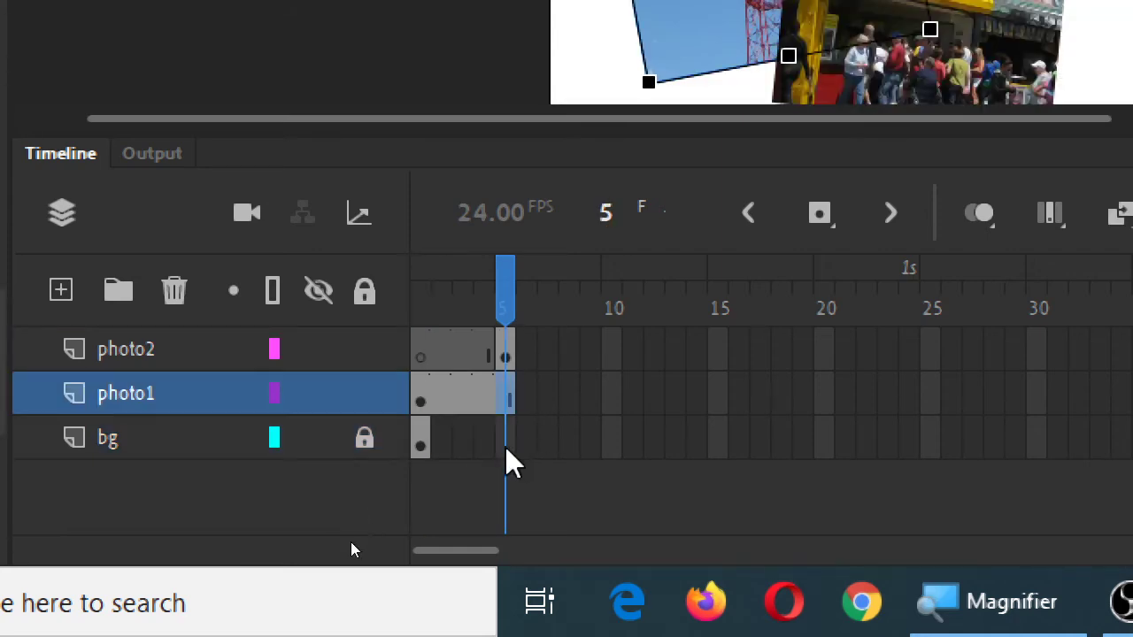
Insert a regular frame at frame 5 of the bg layer to extend the background.
{"action": "right_click", "coordinate": [506, 448]}
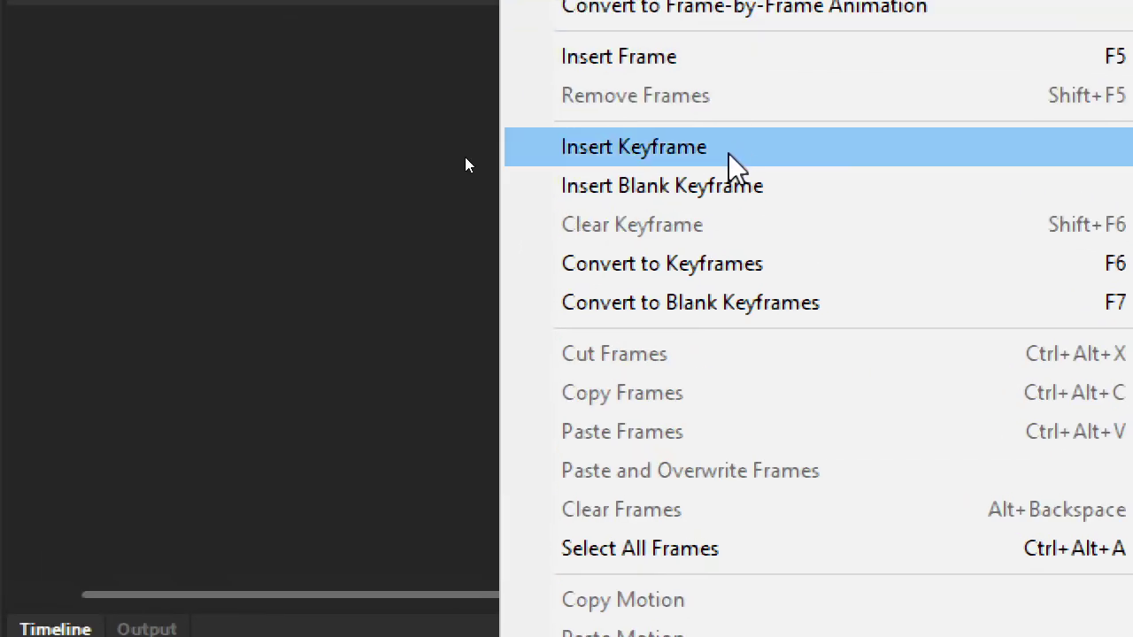
{"action": "left_click", "coordinate": [731, 67]}
{"action": "left_click", "coordinate": [365, 436]}
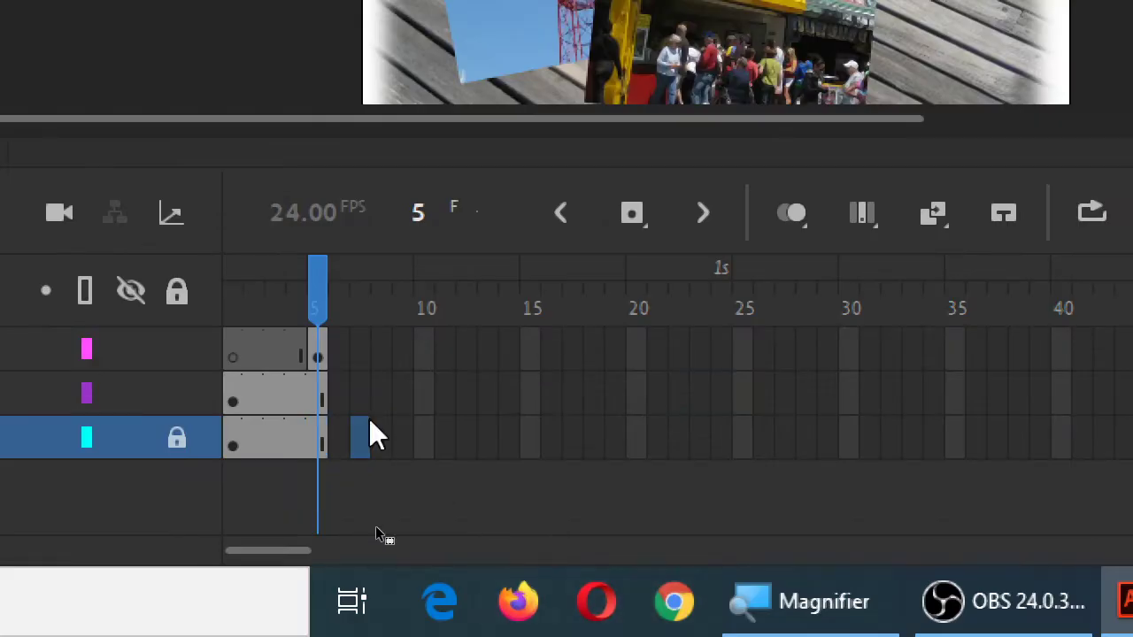
Move the photo2 layer's second keyframe to frame 10 and extend the photo1 layer to frame 10 with a regular frame.
{"action": "left_click", "coordinate": [321, 361]}
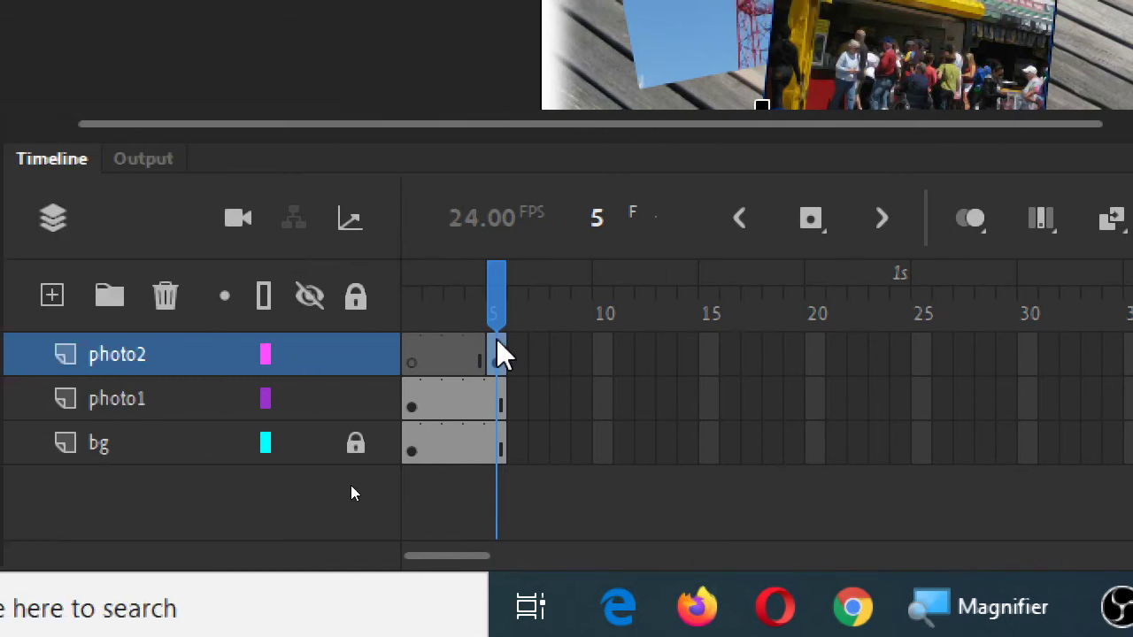
{"action": "left_click_drag", "start_coordinate": [500, 351], "coordinate": [611, 365]}
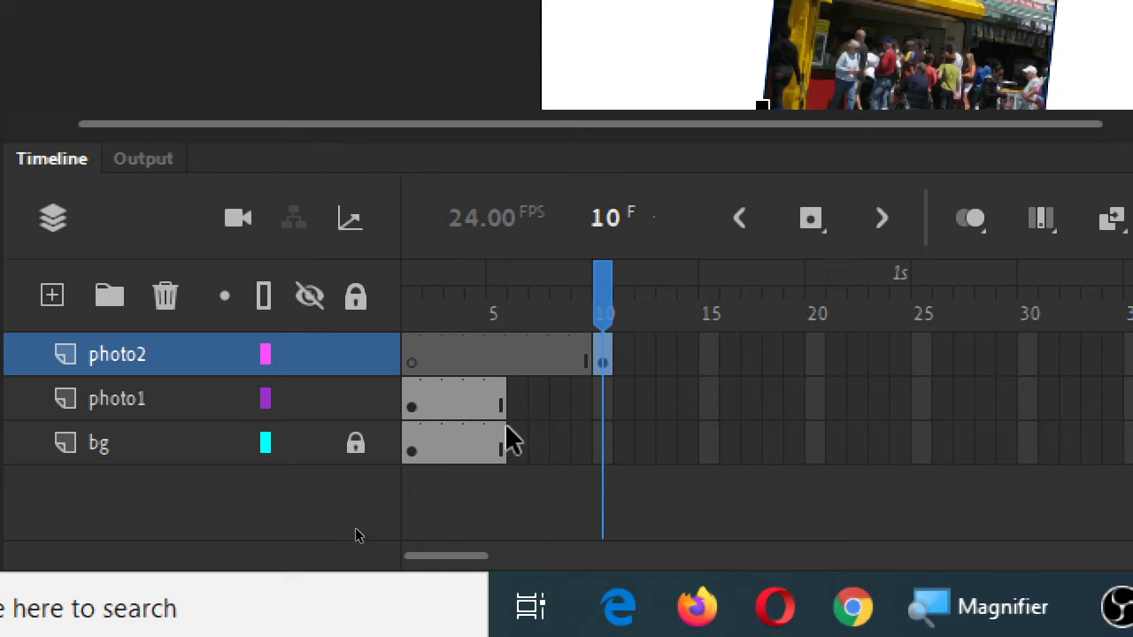
{"action": "left_click", "coordinate": [606, 399]}
{"action": "right_click", "coordinate": [607, 399]}
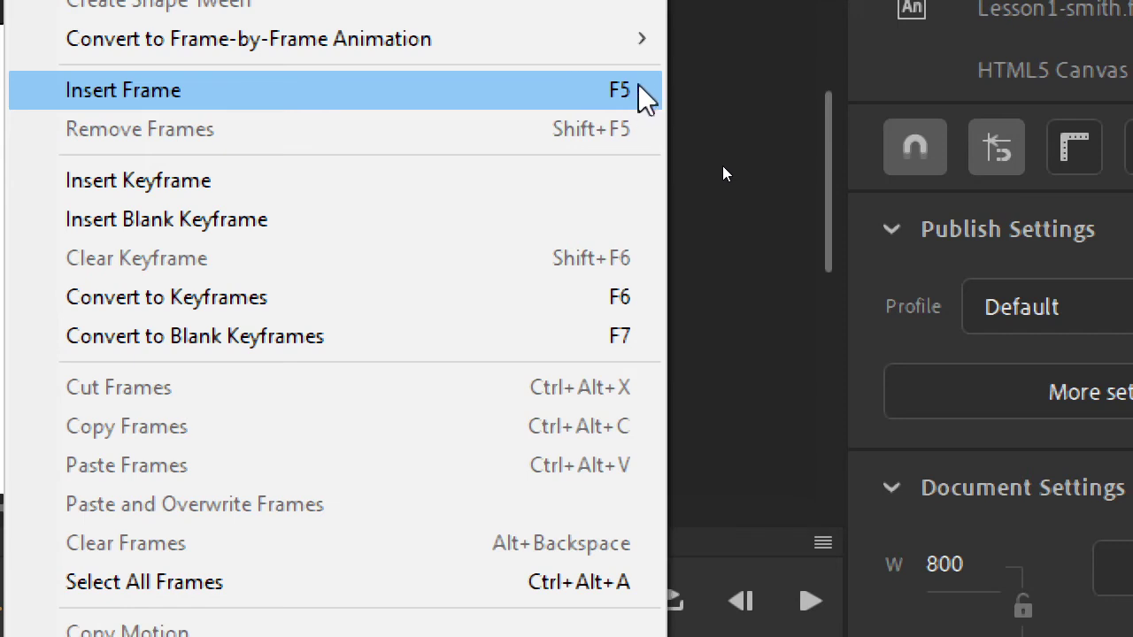
{"action": "left_click", "coordinate": [638, 84]}
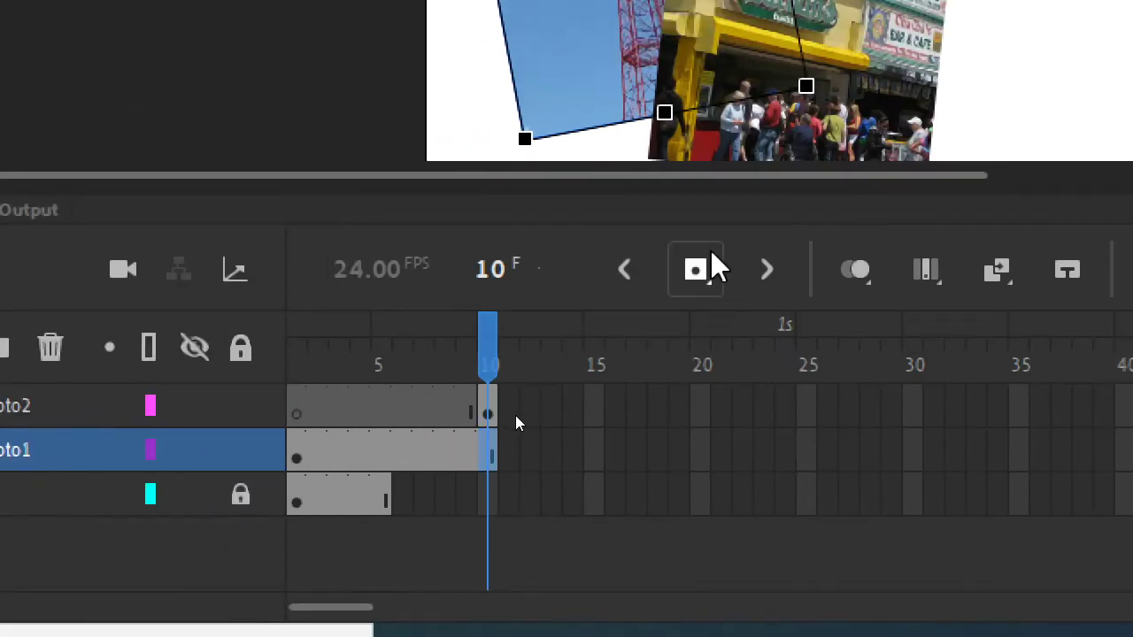
Try inserting a keyframe at frame 10 of the photo1 layer, and undo the insertion.
{"action": "left_click", "coordinate": [696, 270]}
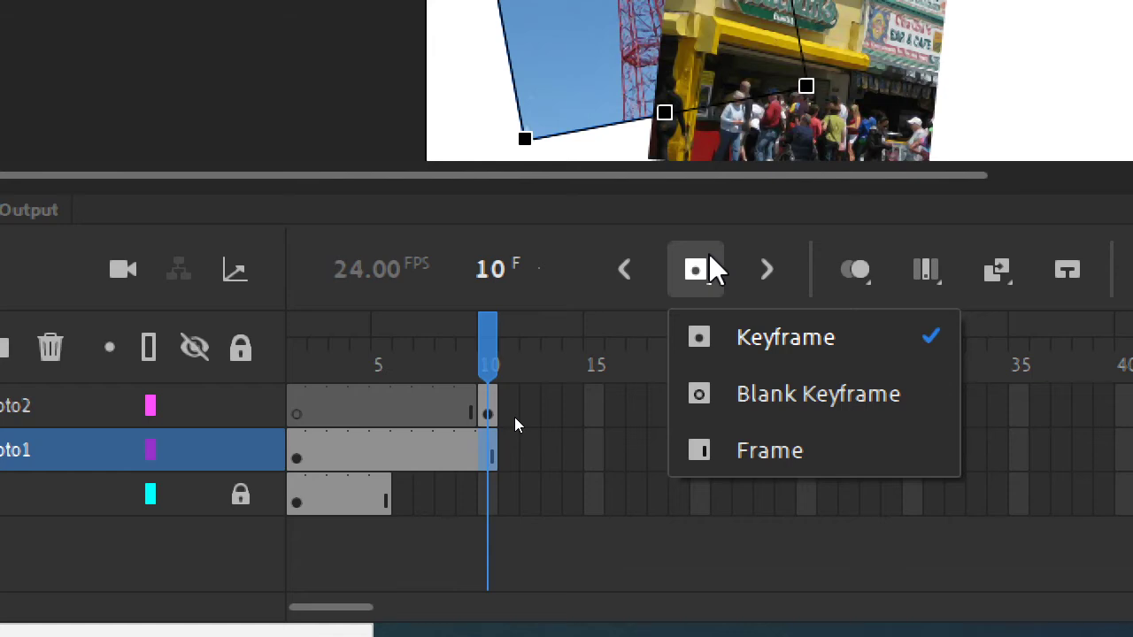
{"action": "left_click", "coordinate": [708, 271]}
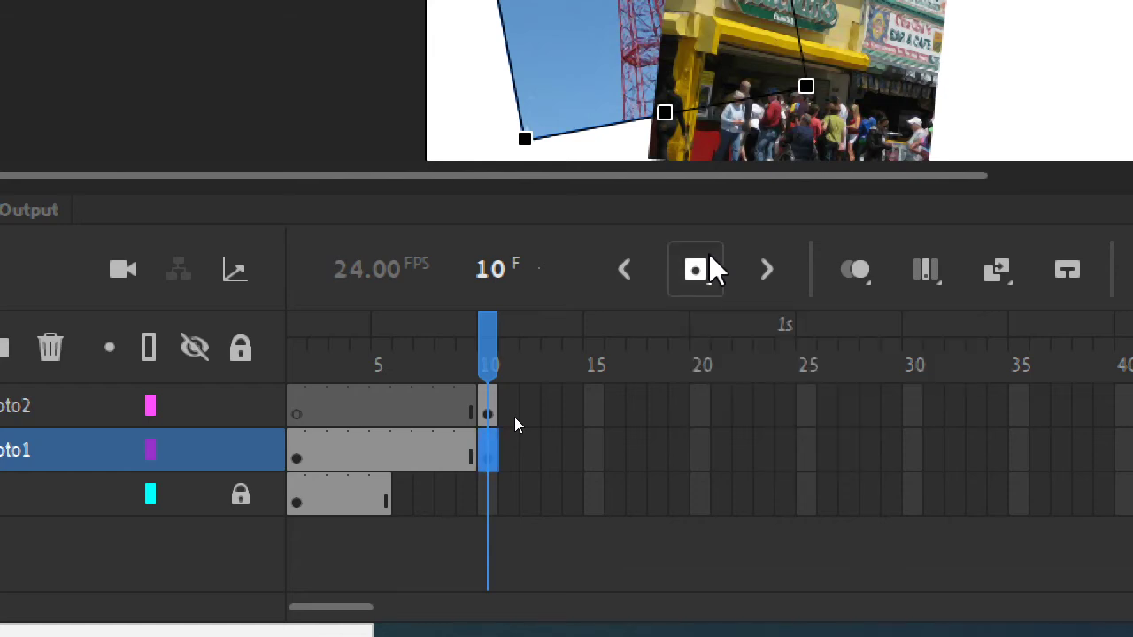
{"action": "left_click", "coordinate": [712, 271]}
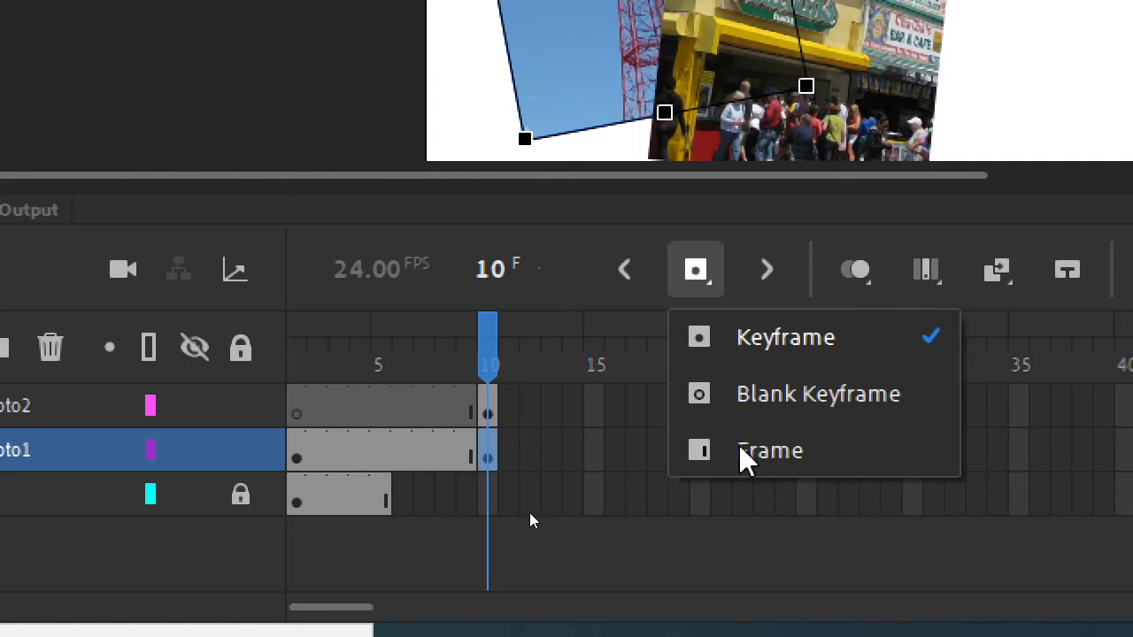
{"action": "left_click", "coordinate": [705, 271]}
{"action": "left_click", "coordinate": [708, 271]}
{"action": "key", "text": "ctrl+z"}
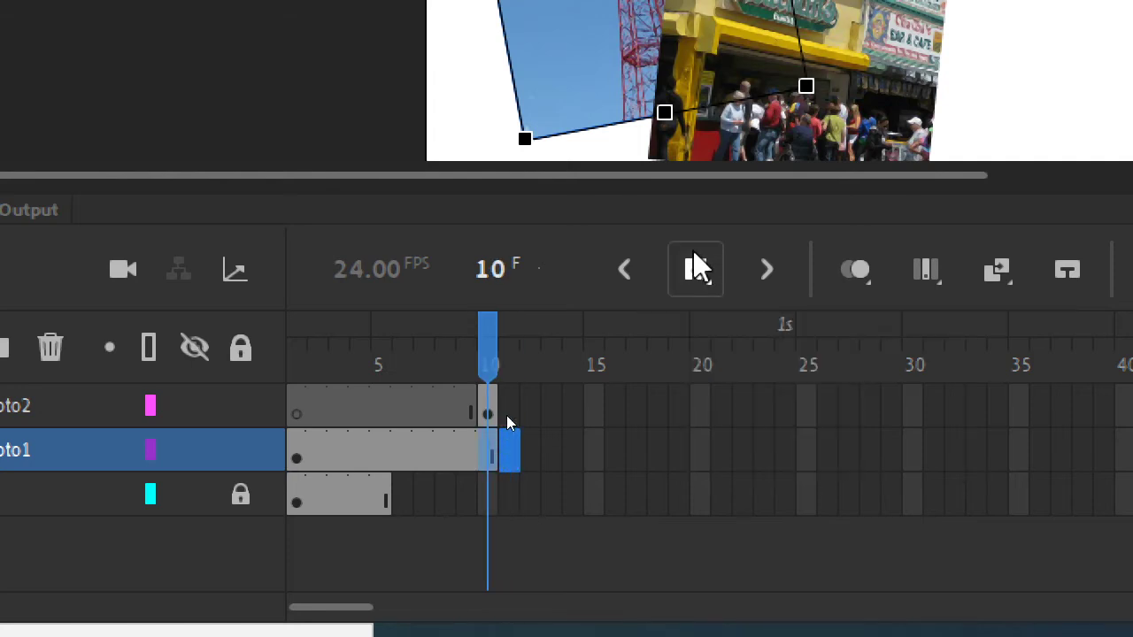
{"action": "key", "text": "ctrl+z"}
Insert regular frames at frame 10 of the photo1 and bg layers to extend both.
{"action": "mouse_move", "coordinate": [487, 450]}
{"action": "left_mouse_down"}
{"action": "mouse_move", "coordinate": [518, 461]}
{"action": "mouse_move", "coordinate": [489, 454]}
{"action": "left_mouse_up"}
{"action": "right_click", "coordinate": [490, 454]}
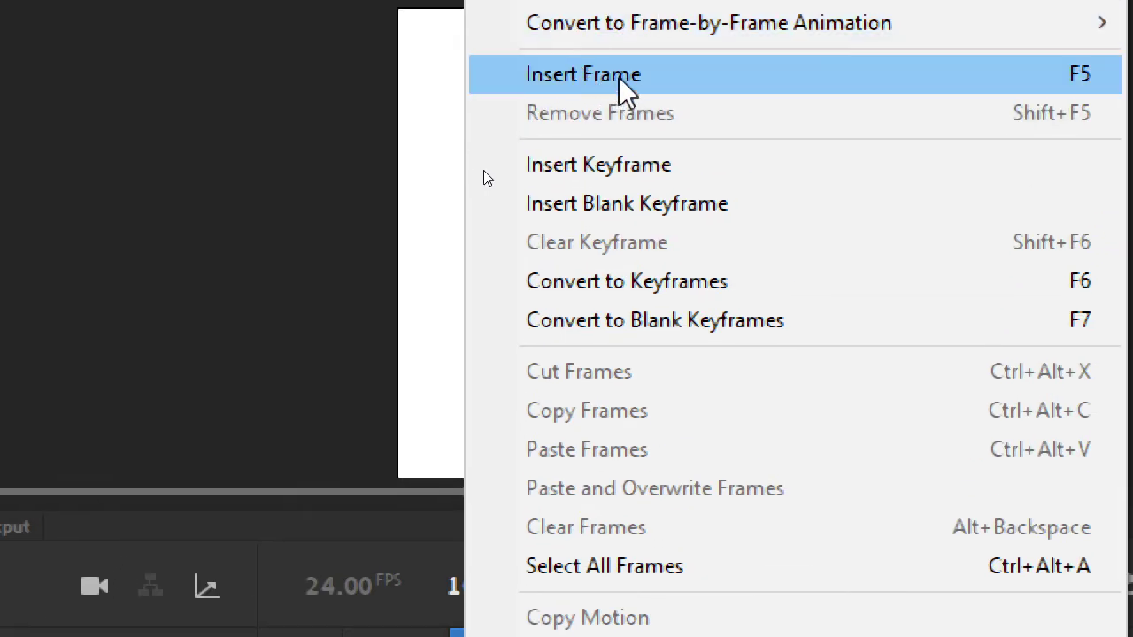
{"action": "left_click", "coordinate": [625, 89]}
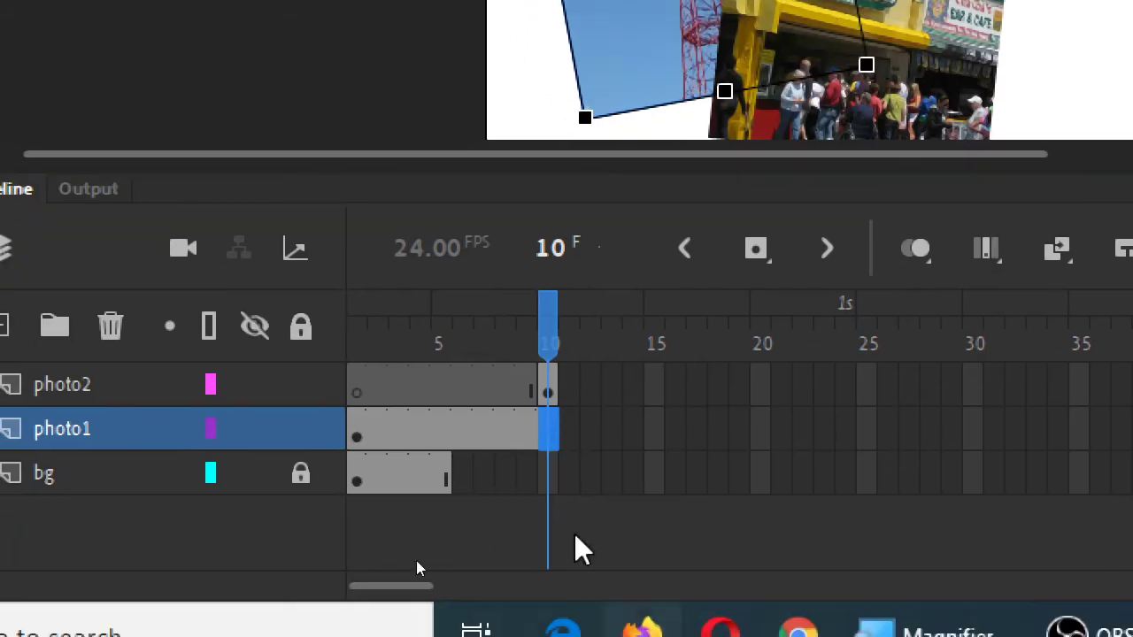
{"action": "left_click", "coordinate": [542, 474]}
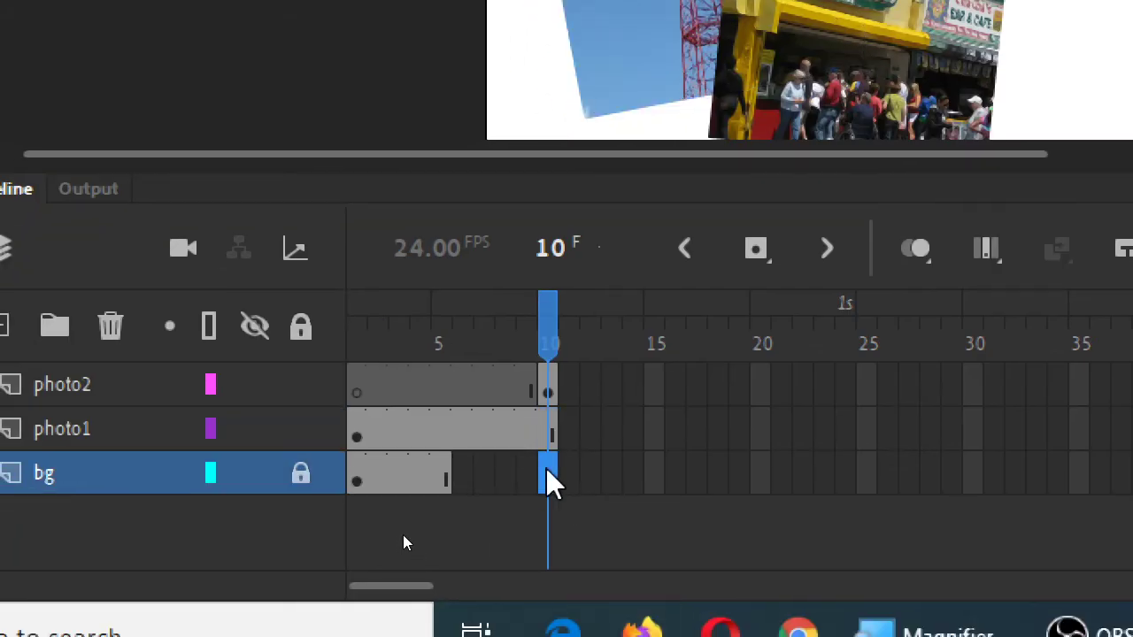
{"action": "key", "text": "F5"}
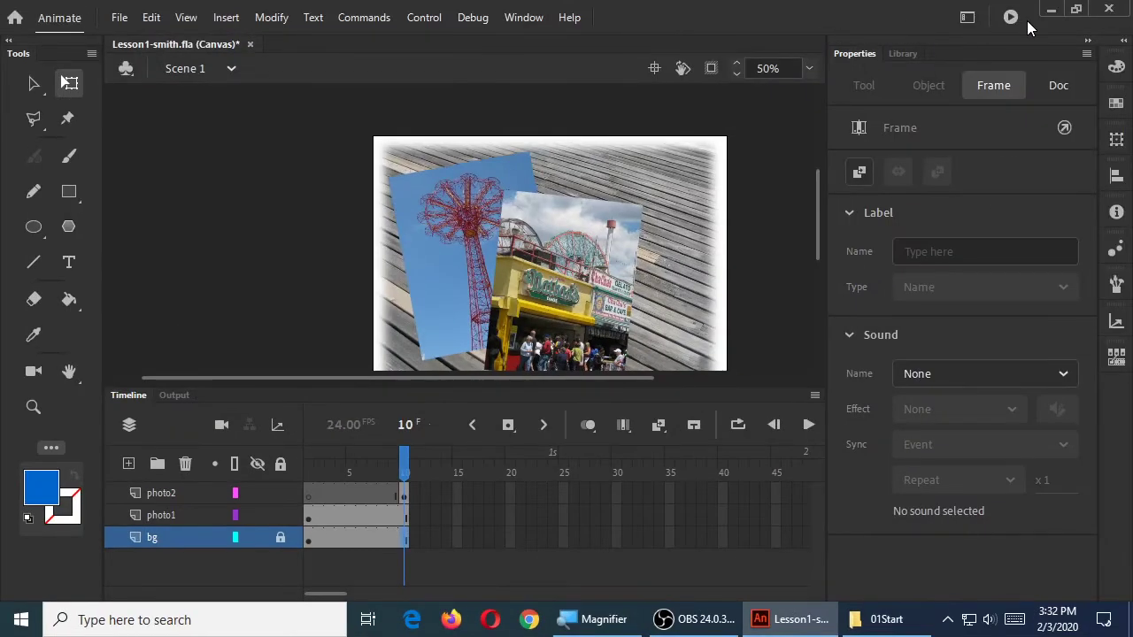
Test the 10-frame movie in the browser, close the preview, and return to the timeline.
{"action": "left_click", "coordinate": [1010, 16]}
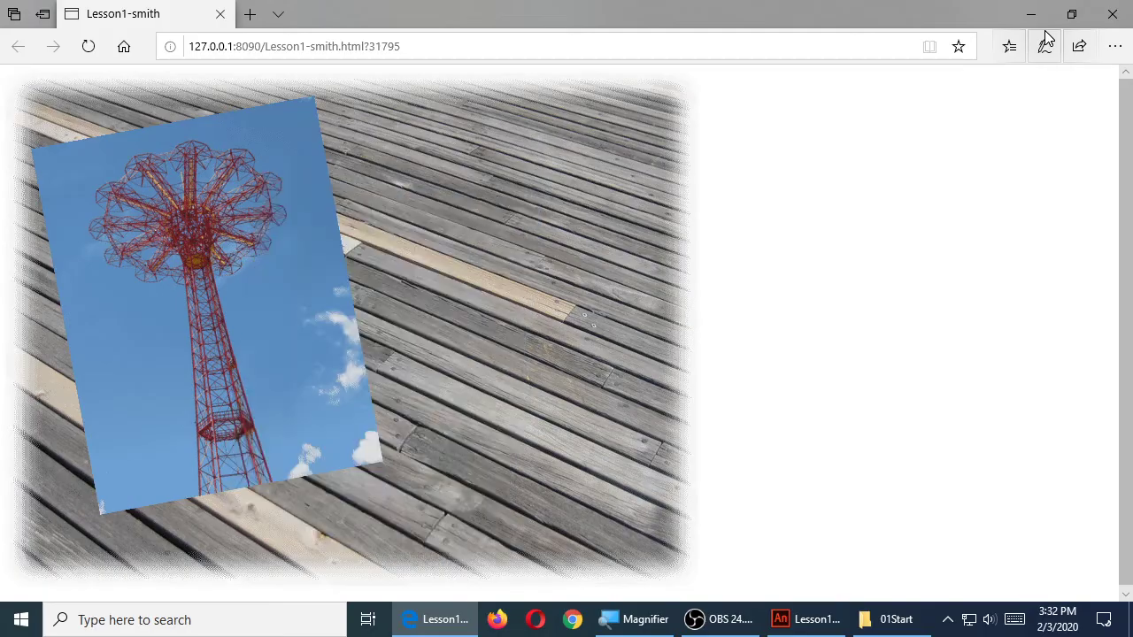
{"action": "left_click", "coordinate": [1111, 14]}
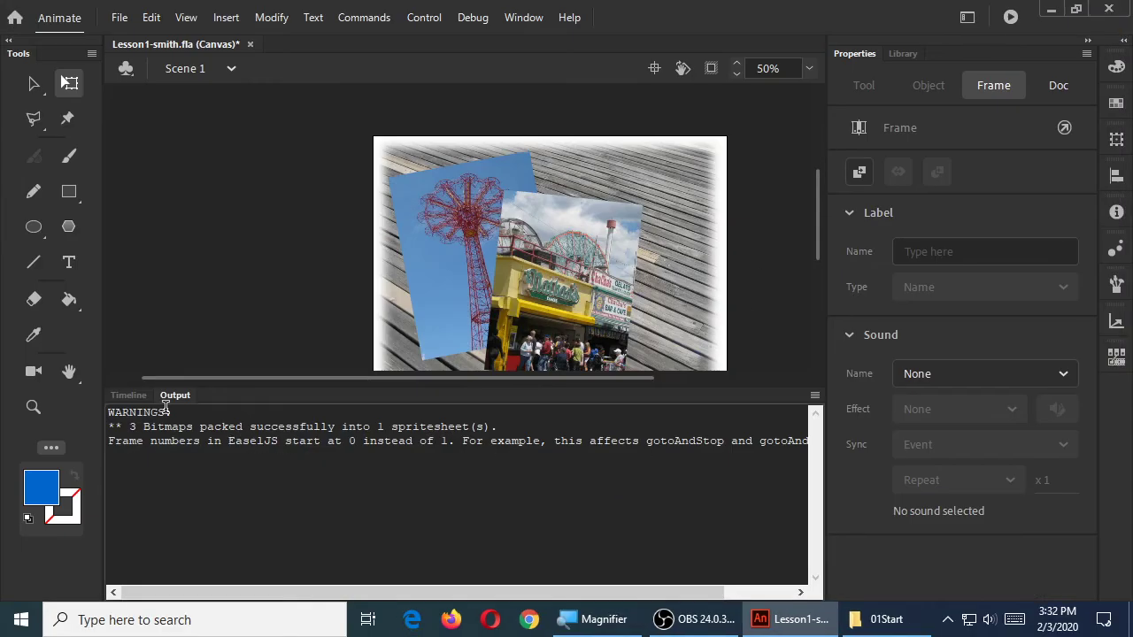
{"action": "left_click", "coordinate": [137, 395]}
Move the photo2 layer's second keyframe to frame 45.
{"action": "left_click", "coordinate": [414, 515]}
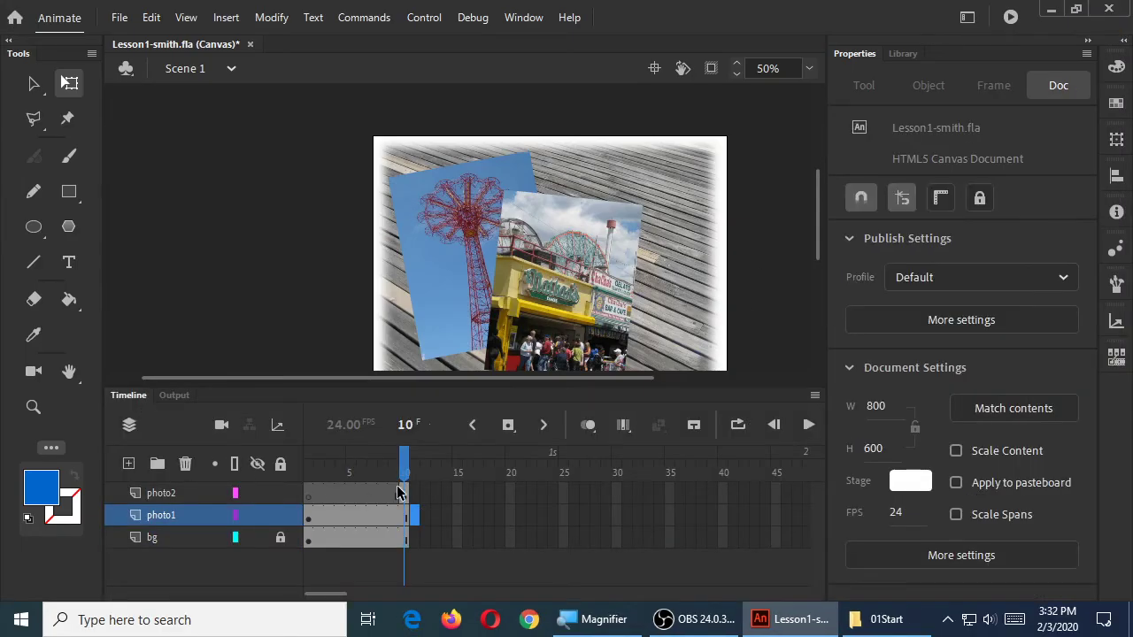
{"action": "left_click", "coordinate": [399, 493]}
{"action": "left_click", "coordinate": [406, 494]}
{"action": "left_click", "coordinate": [775, 496]}
{"action": "key", "text": "F5"}
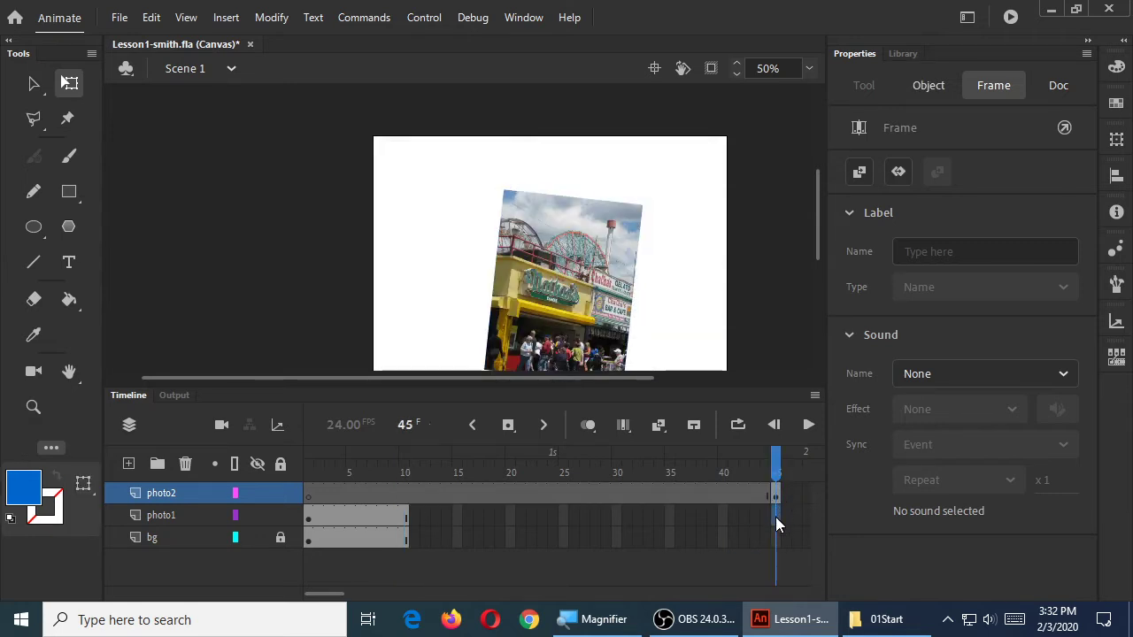
Extend the bg and photo1 layers to frame 45 with regular frames.
{"action": "left_click", "coordinate": [777, 534]}
{"action": "key", "text": "F5"}
{"action": "left_click", "coordinate": [776, 518]}
{"action": "key", "text": "F5"}
{"action": "left_click_drag", "start_coordinate": [777, 518], "coordinate": [795, 531]}
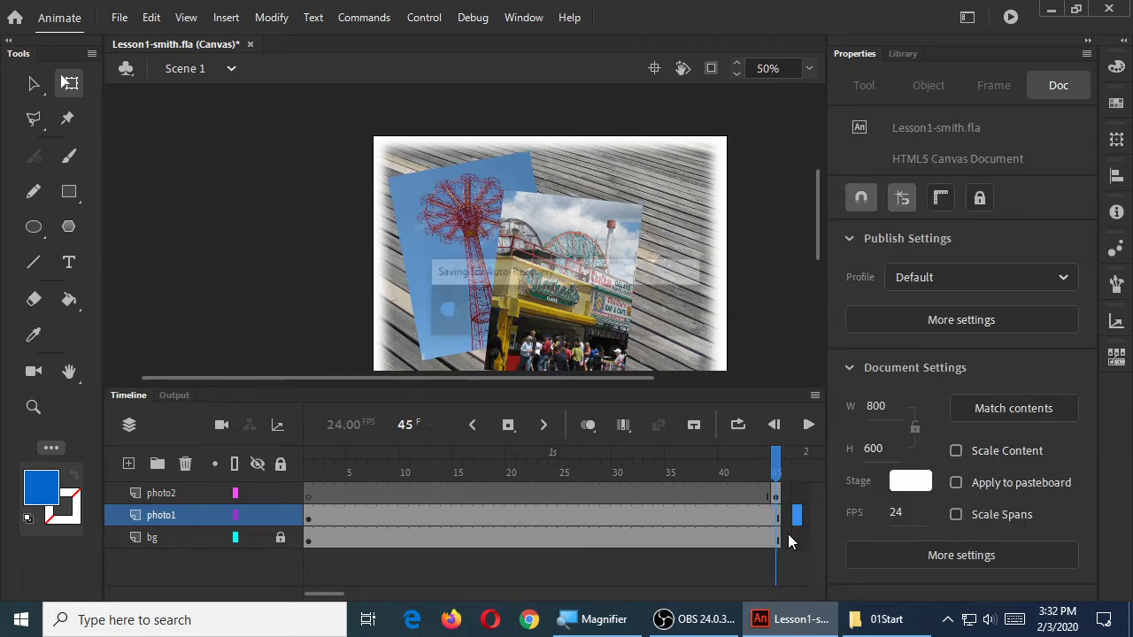
Test the movie with the photo2 keyframe at frame 45, close the preview, and show the timeline again.
{"action": "left_click", "coordinate": [1010, 17]}
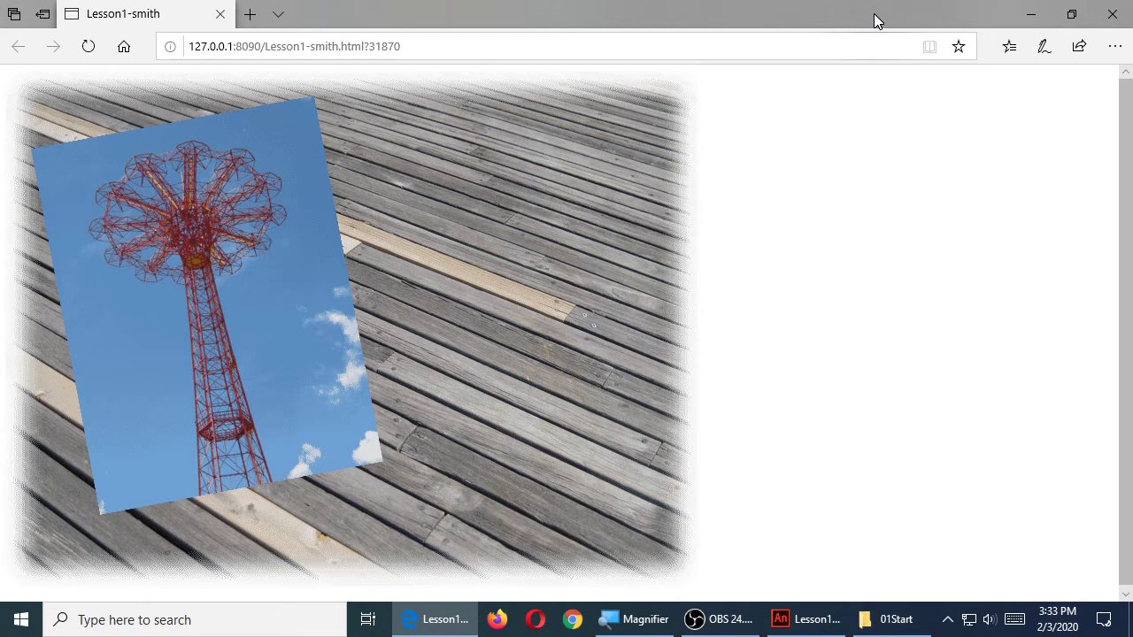
{"action": "key", "text": "alt+F4"}
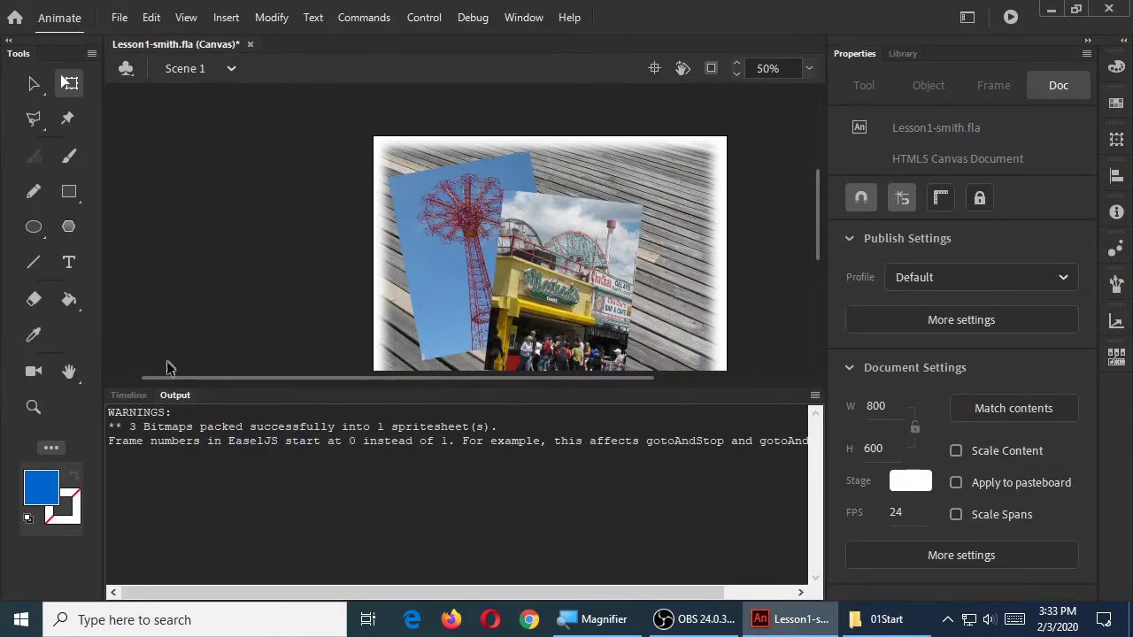
{"action": "left_click", "coordinate": [131, 396]}
Extend the photo2, photo1 and bg layers to frame 65 with regular frames.
{"action": "left_click_drag", "start_coordinate": [328, 595], "coordinate": [363, 595]}
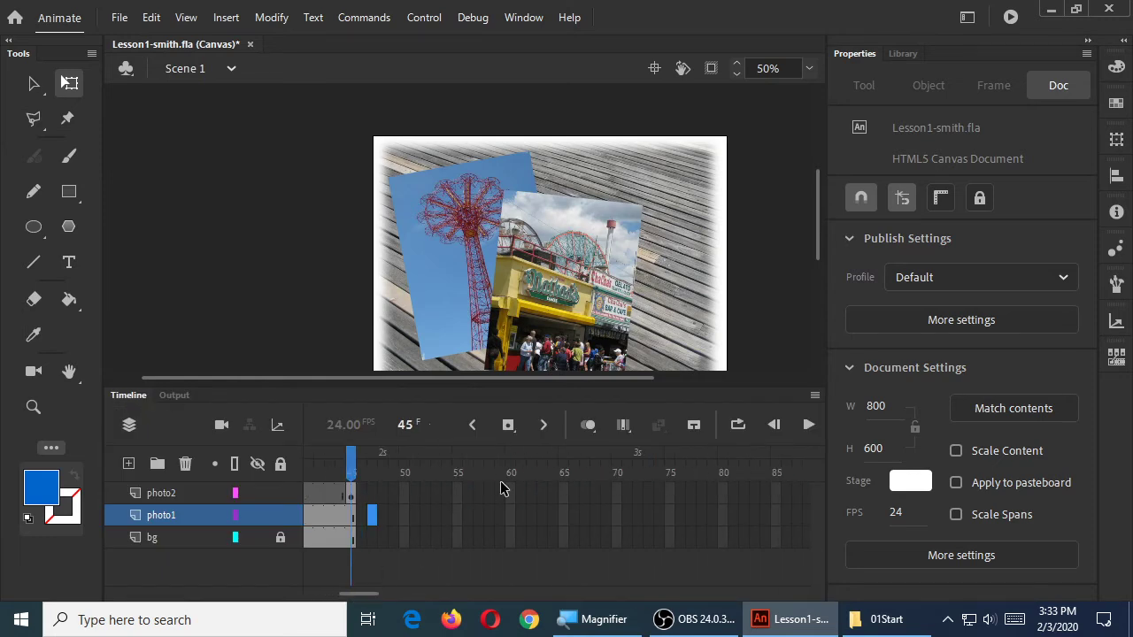
{"action": "left_click", "coordinate": [564, 494]}
{"action": "key", "text": "F5"}
{"action": "left_click", "coordinate": [566, 517]}
{"action": "key", "text": "F5"}
{"action": "left_click", "coordinate": [563, 535]}
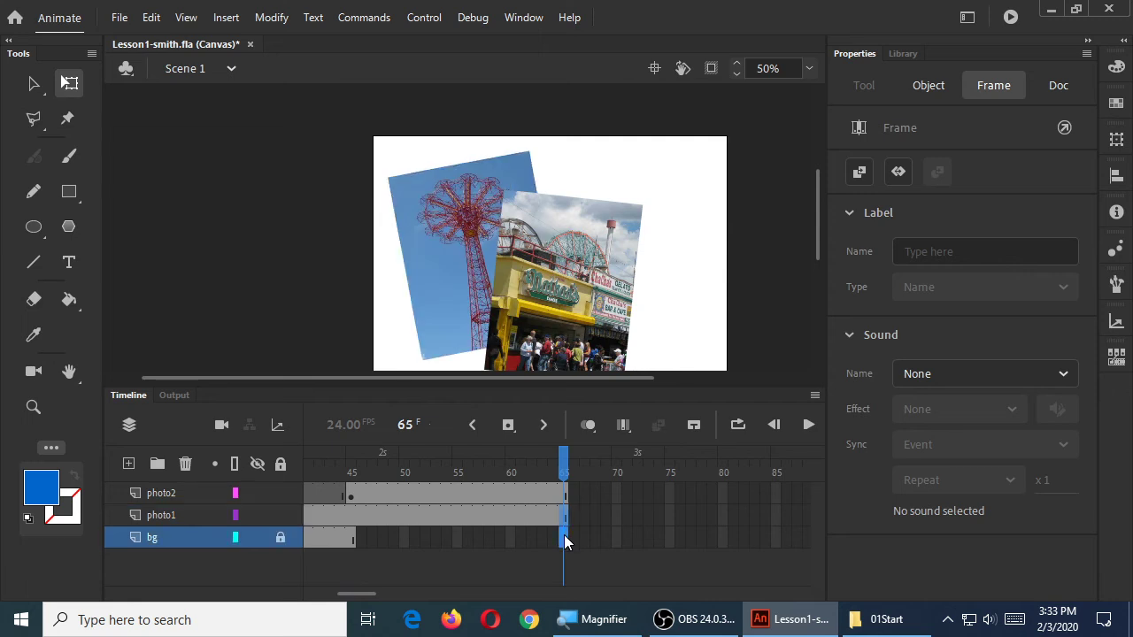
{"action": "key", "text": "F5"}
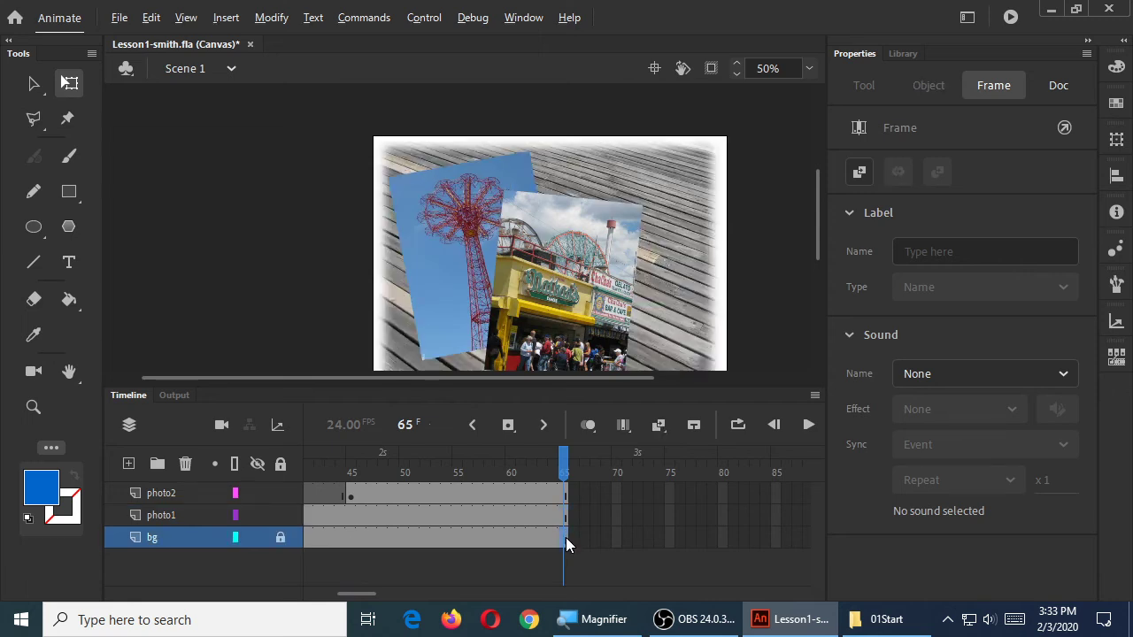
Test the 65-frame movie in the browser, close the preview, and return to the timeline.
{"action": "left_click", "coordinate": [1010, 17]}
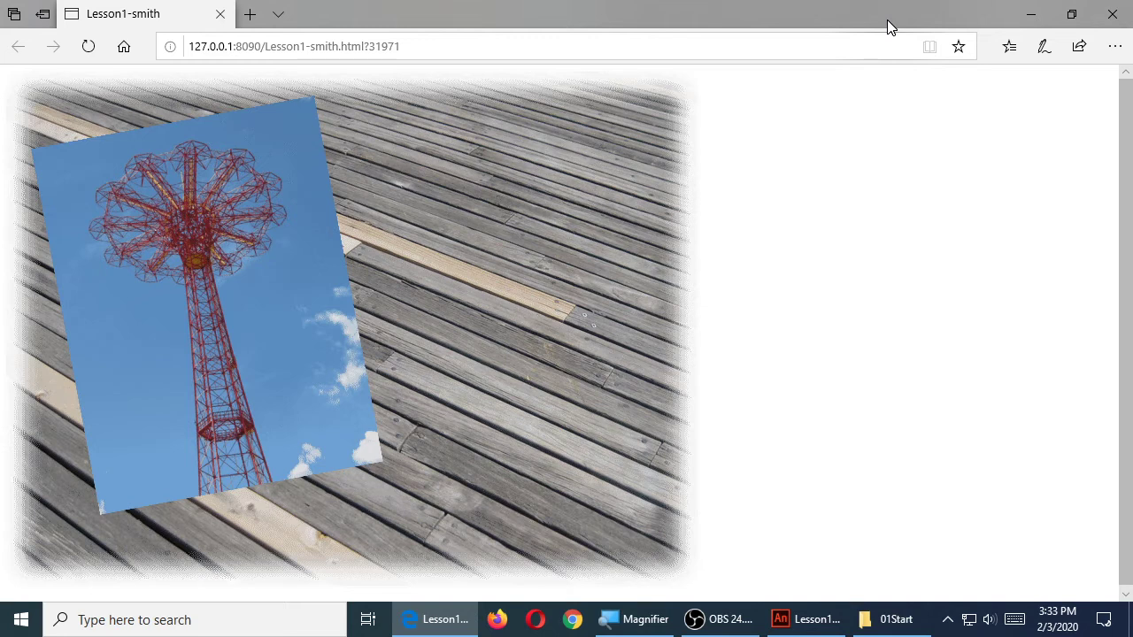
{"action": "left_click", "coordinate": [1112, 14]}
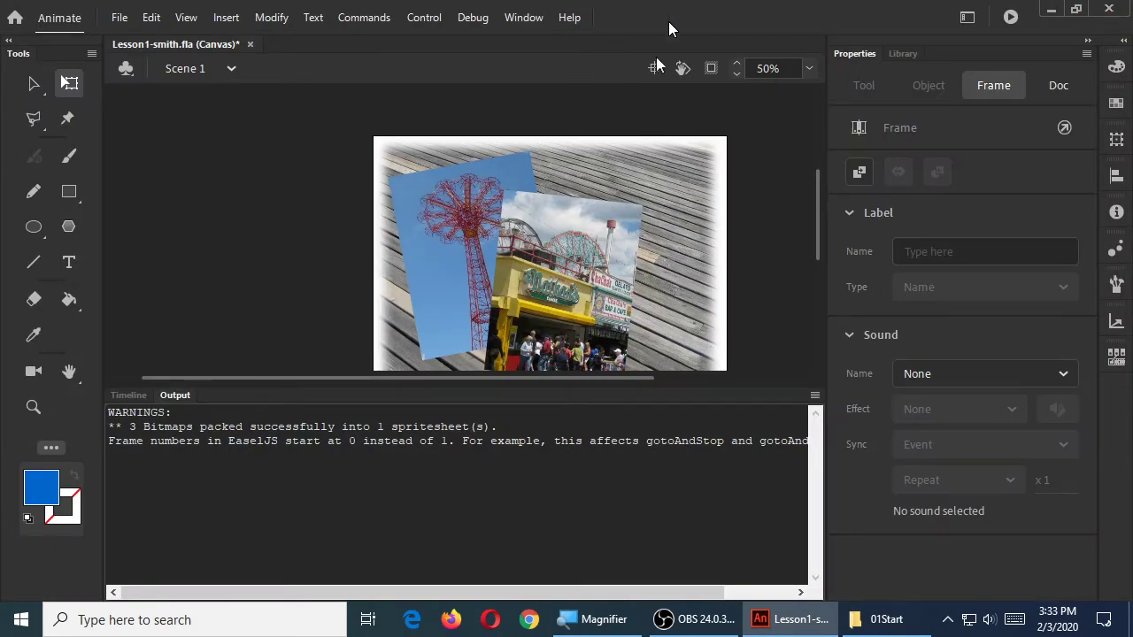
{"action": "left_click", "coordinate": [133, 396]}
Undo the layer extensions to frames 65 and 45 and the photo2 keyframe move, restoring the 10-frame timeline.
{"action": "key", "text": "ctrl+z"}
{"action": "key", "text": "ctrl+z"}
{"action": "key", "text": "ctrl+z"}
{"action": "key", "text": "ctrl+z"}
{"action": "key", "text": "ctrl+z"}
{"action": "key", "text": "ctrl+z"}
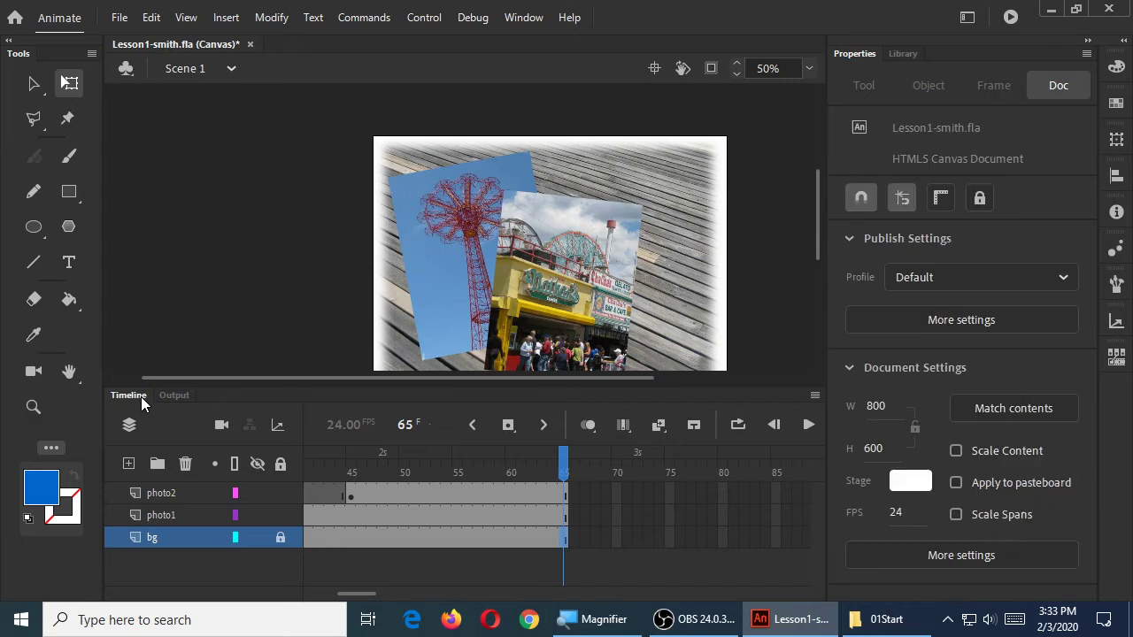
{"action": "key", "text": "ctrl+z"}
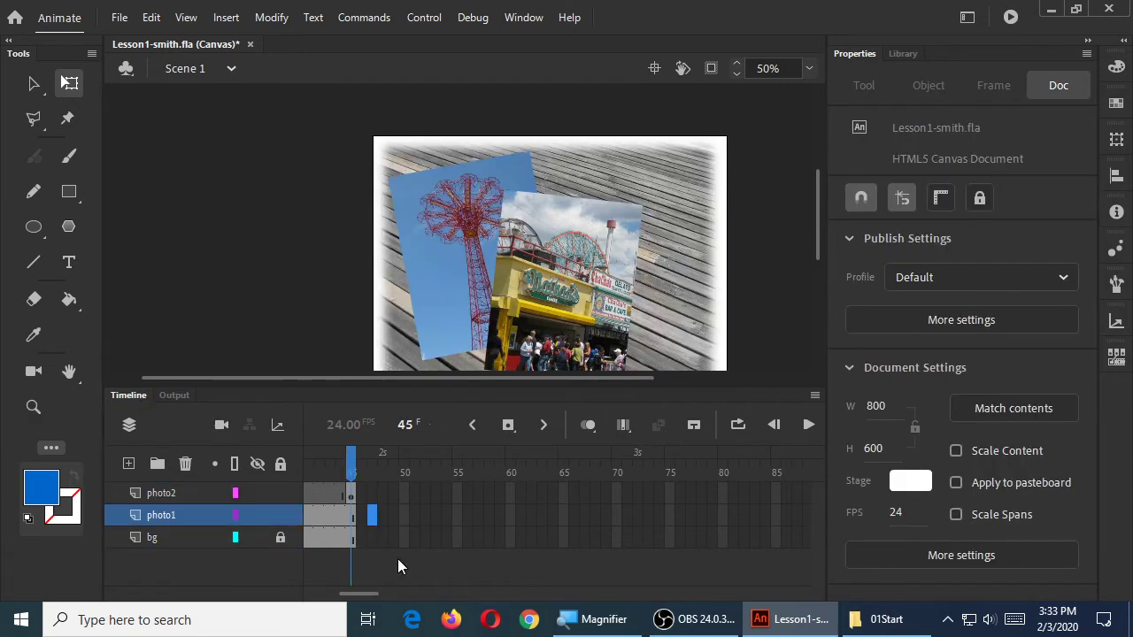
{"action": "left_click_drag", "start_coordinate": [363, 594], "coordinate": [321, 593]}
{"action": "key", "text": "ctrl+z"}
{"action": "key", "text": "ctrl+z"}
{"action": "key", "text": "ctrl+z"}
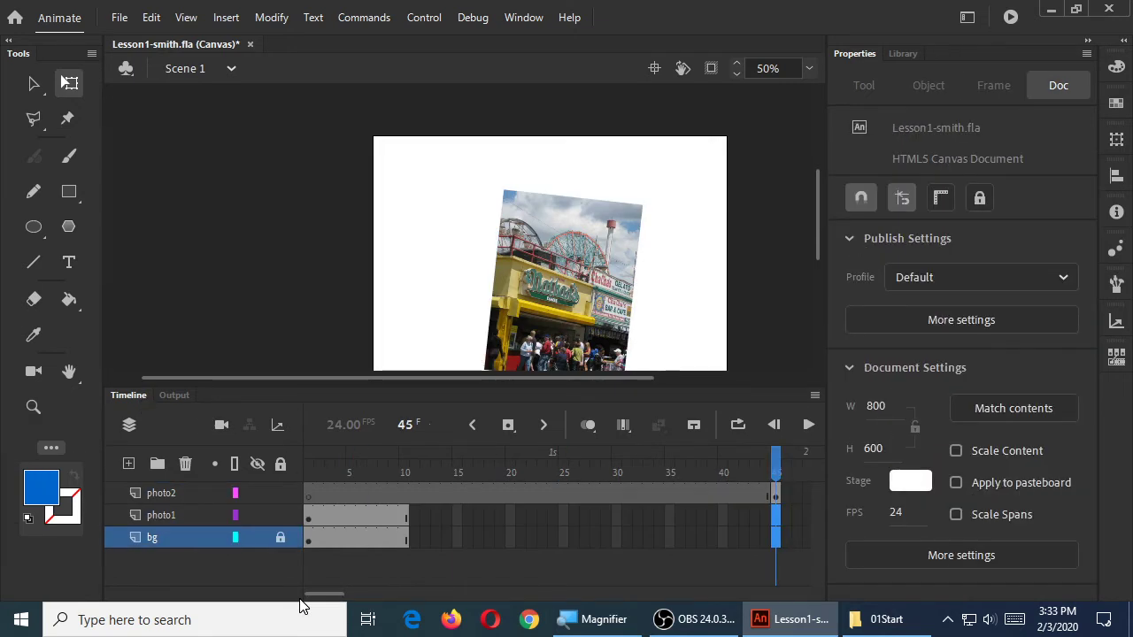
{"action": "left_click", "coordinate": [458, 516]}
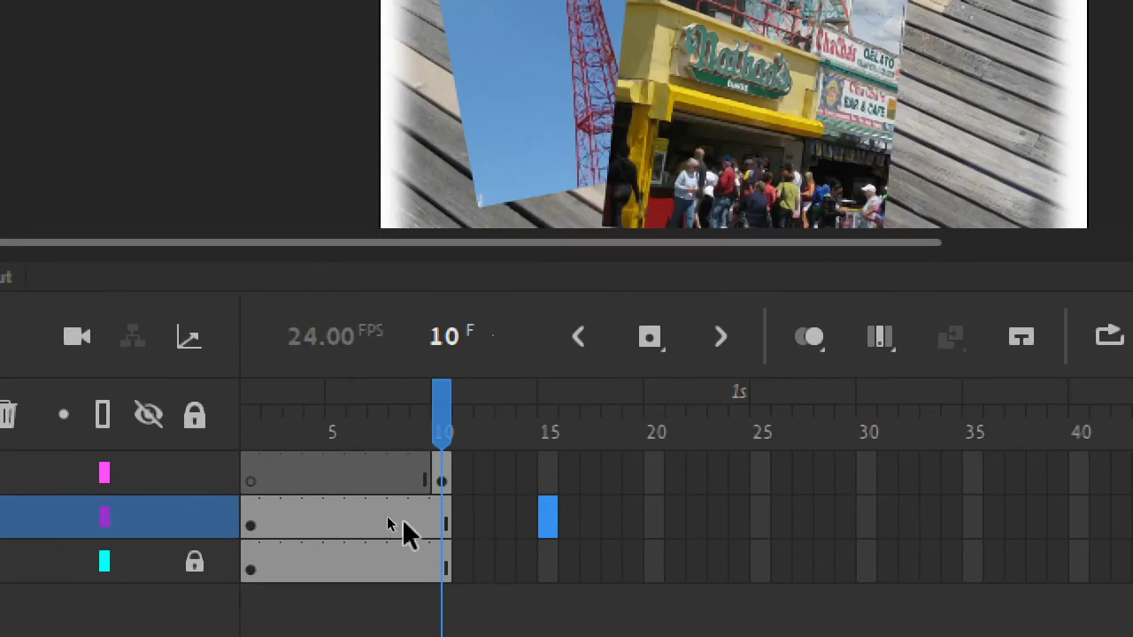
{"action": "left_click_drag", "start_coordinate": [529, 517], "coordinate": [478, 524]}
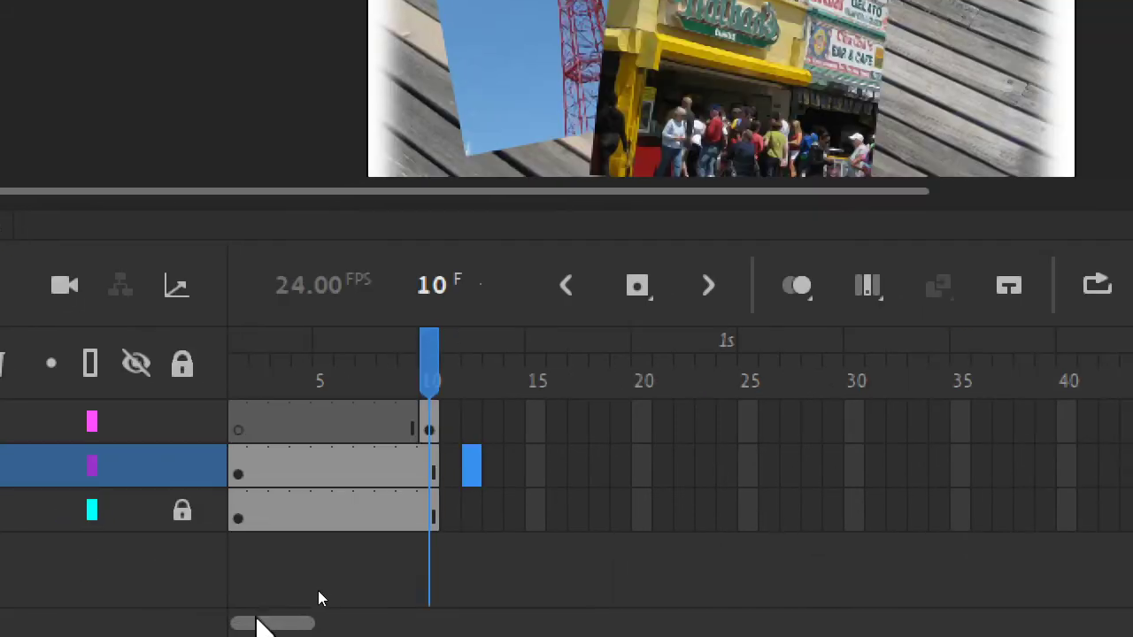
Examine the seconds markers along the timeline and return the playhead to frame 1.
{"action": "left_click_drag", "start_coordinate": [257, 624], "coordinate": [312, 624]}
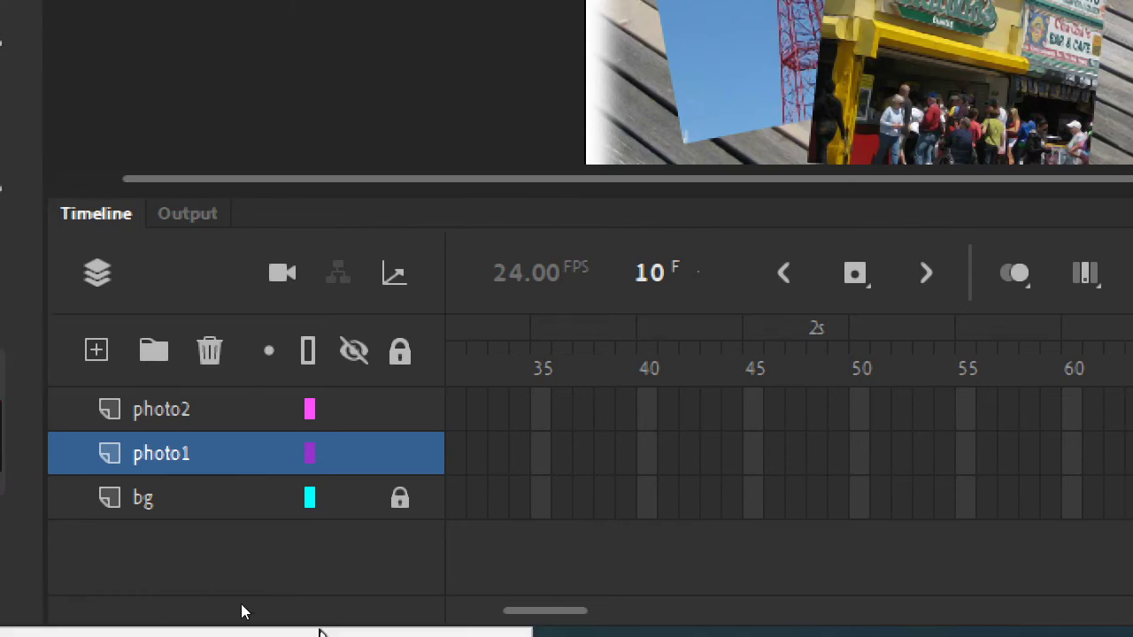
{"action": "left_click_drag", "start_coordinate": [531, 613], "coordinate": [456, 616]}
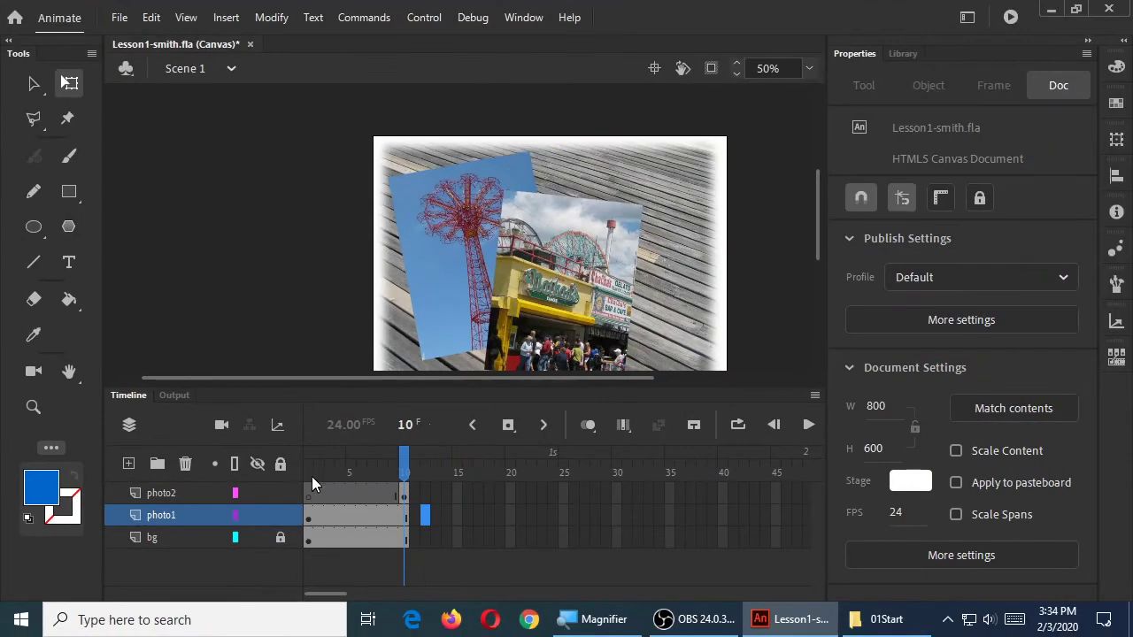
{"action": "left_click", "coordinate": [311, 472]}
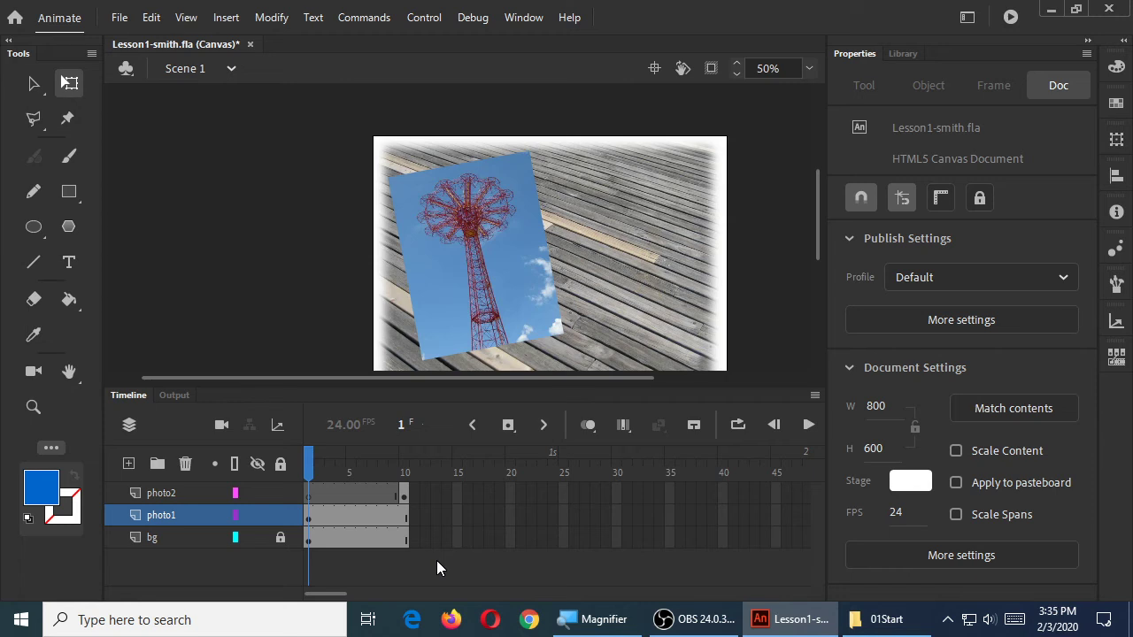
Move the photo2 layer's second keyframe to frame 24, at the one-second mark.
{"action": "key", "text": "super+plus"}
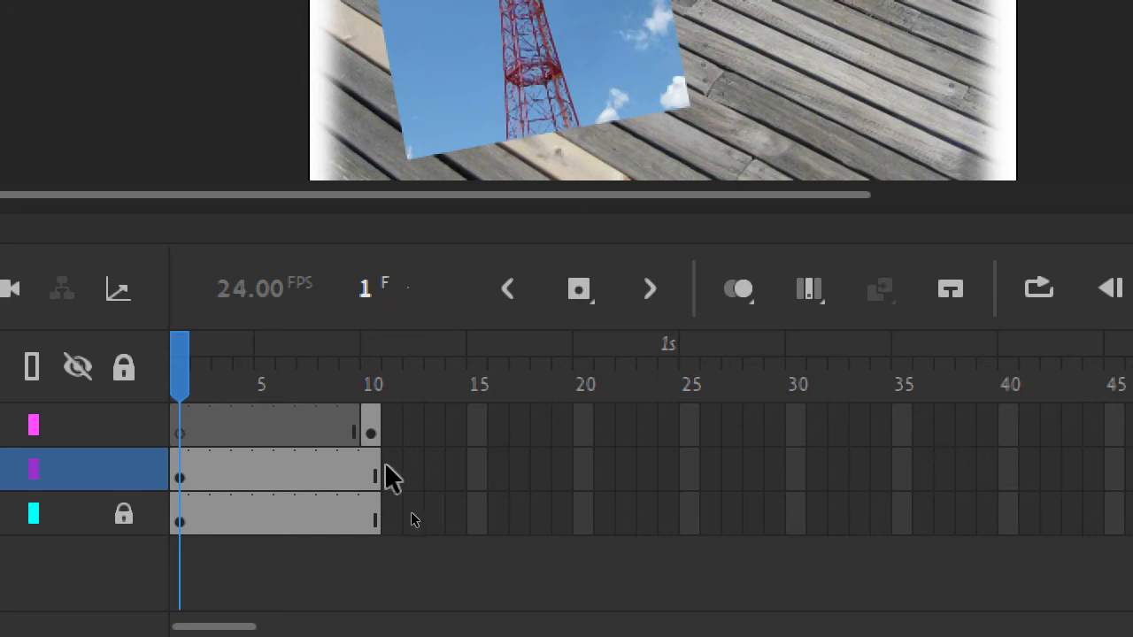
{"action": "left_click", "coordinate": [371, 429]}
{"action": "left_click_drag", "start_coordinate": [373, 428], "coordinate": [668, 420]}
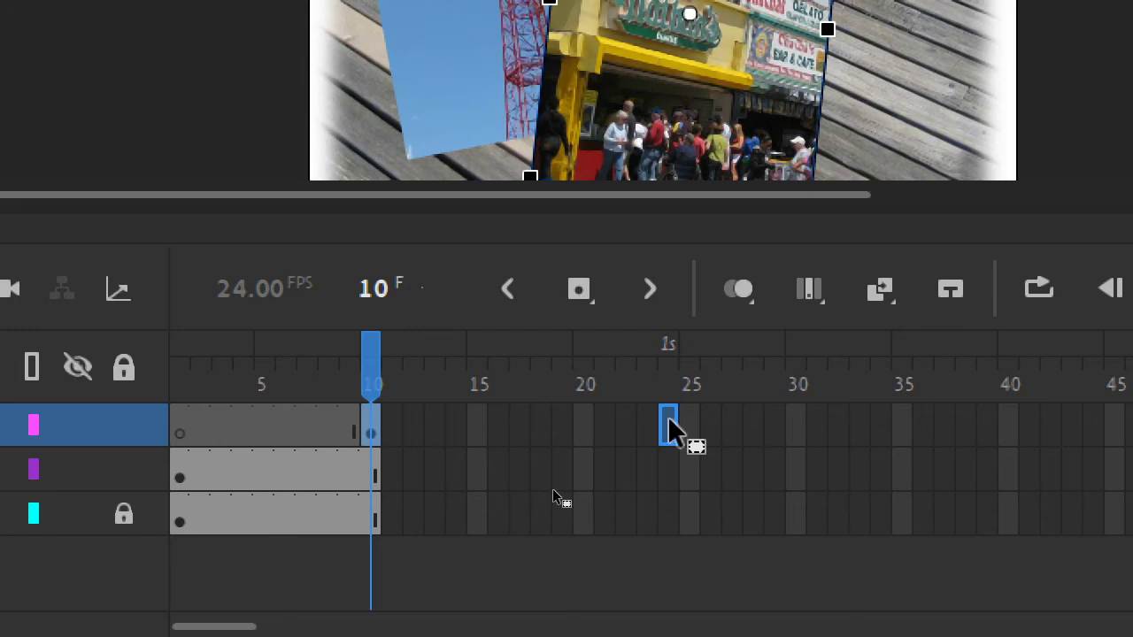
{"action": "left_click_drag", "start_coordinate": [668, 418], "coordinate": [670, 420]}
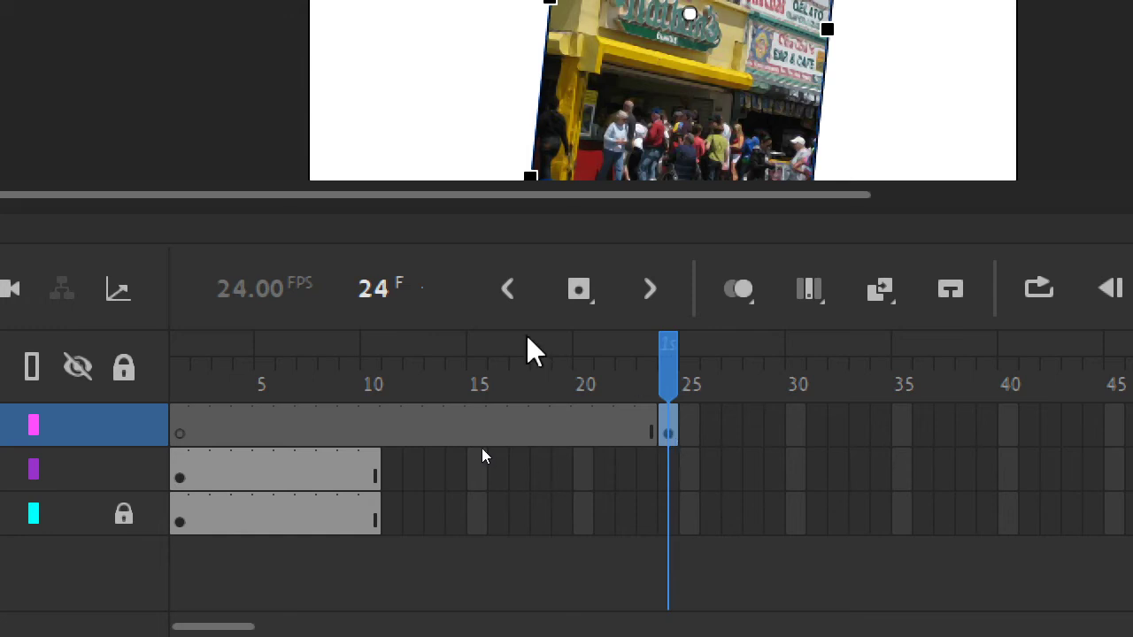
Insert regular frames at frame 24 of the photo1 and bg layers to extend both to one second.
{"action": "left_click", "coordinate": [670, 469]}
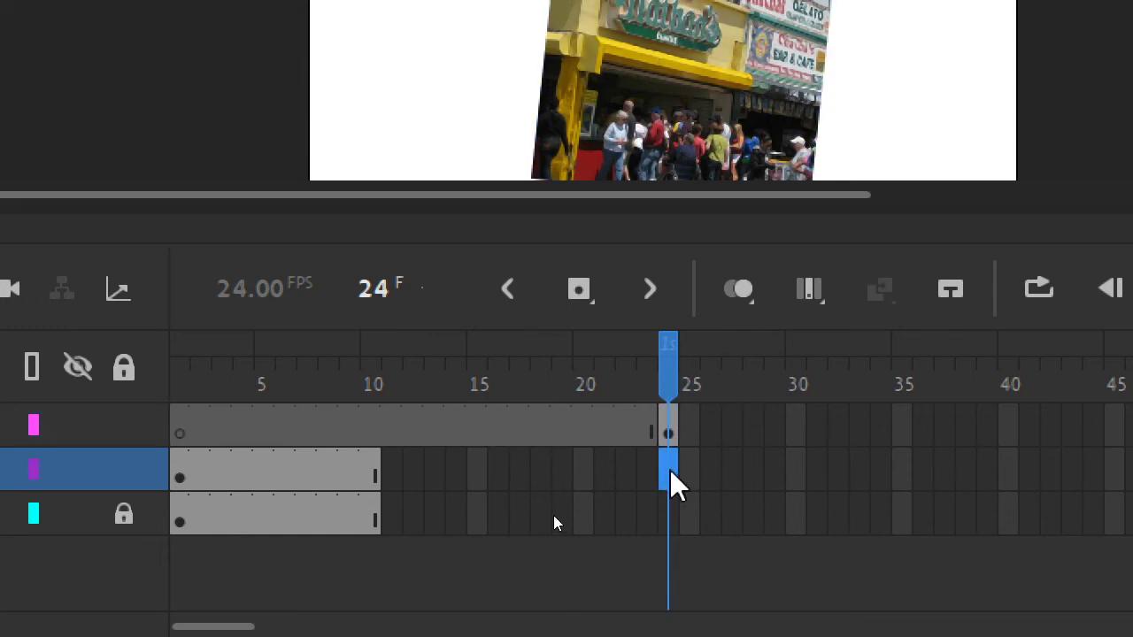
{"action": "key", "text": "F5"}
{"action": "left_click", "coordinate": [670, 513]}
{"action": "key", "text": "F5"}
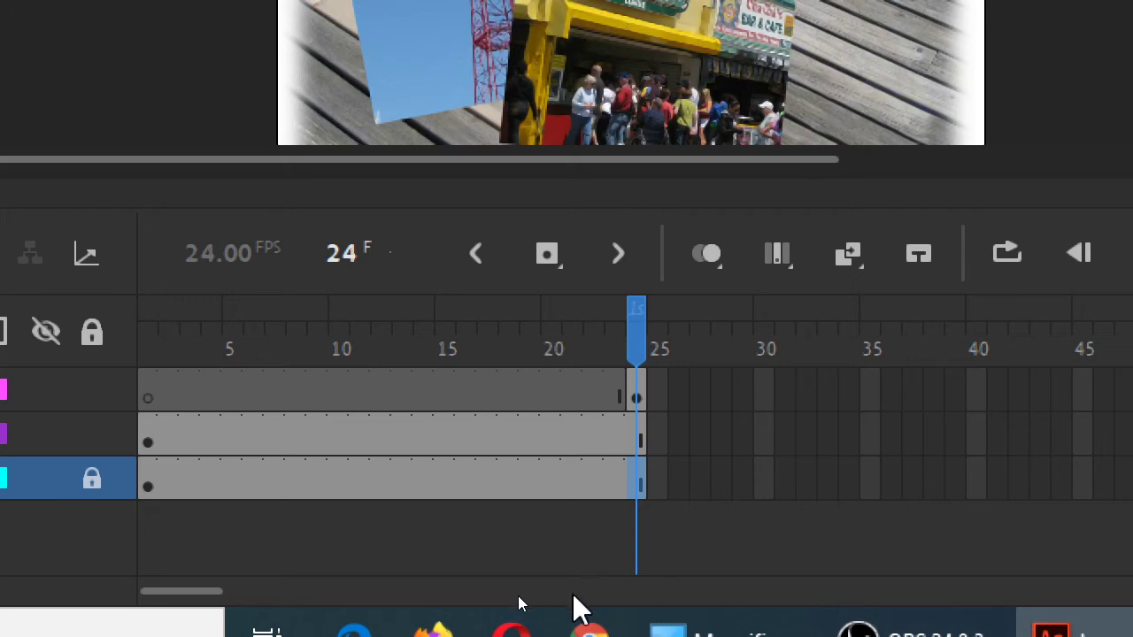
Insert a regular frame at frame 48 of the photo2 layer to extend it to the two-second mark.
{"action": "left_click_drag", "start_coordinate": [175, 601], "coordinate": [233, 599]}
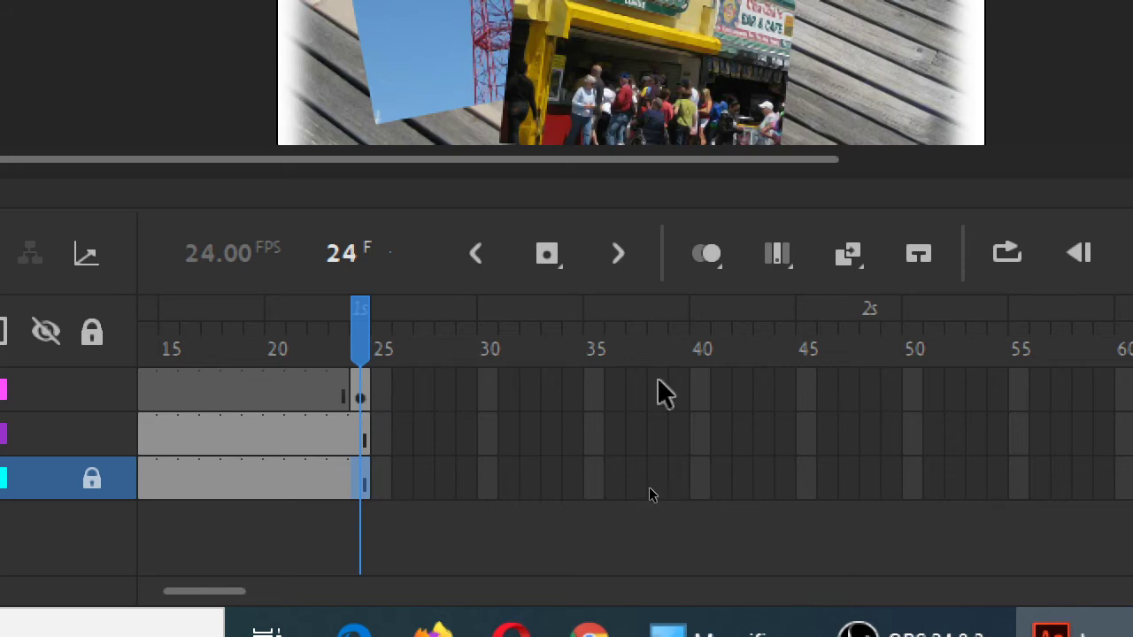
{"action": "left_click", "coordinate": [874, 391]}
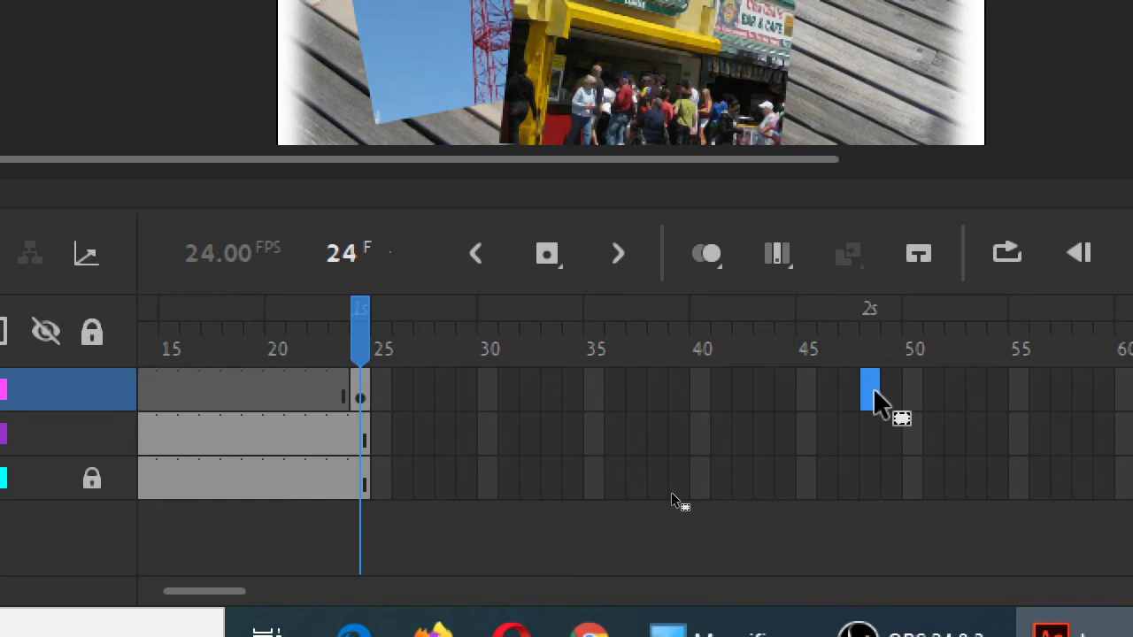
{"action": "right_click", "coordinate": [872, 394]}
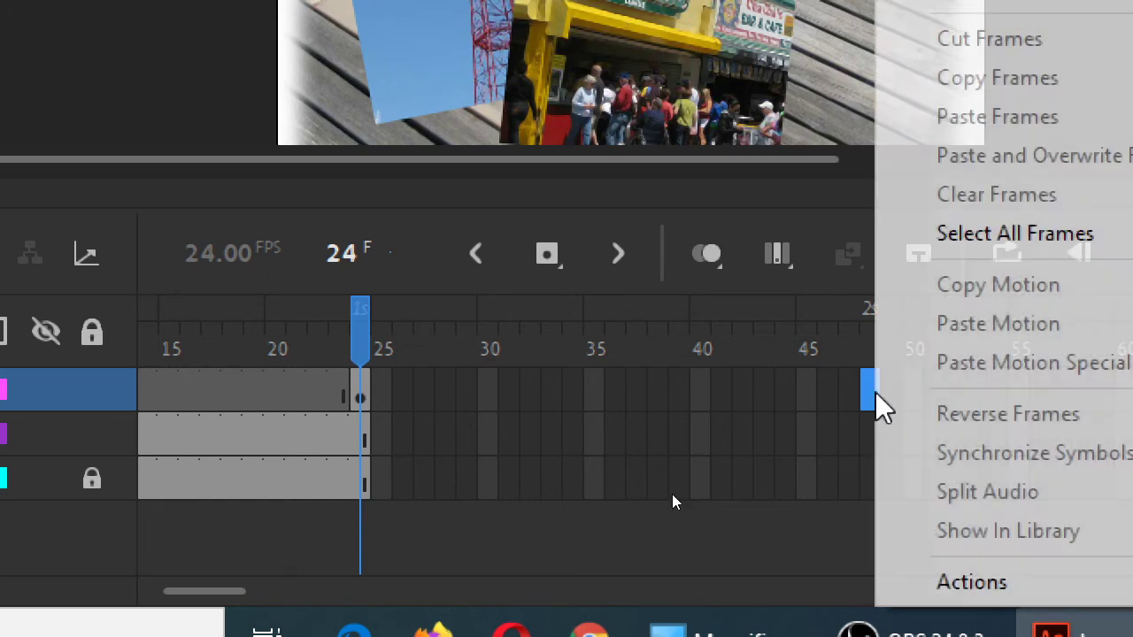
{"action": "key", "text": "Escape"}
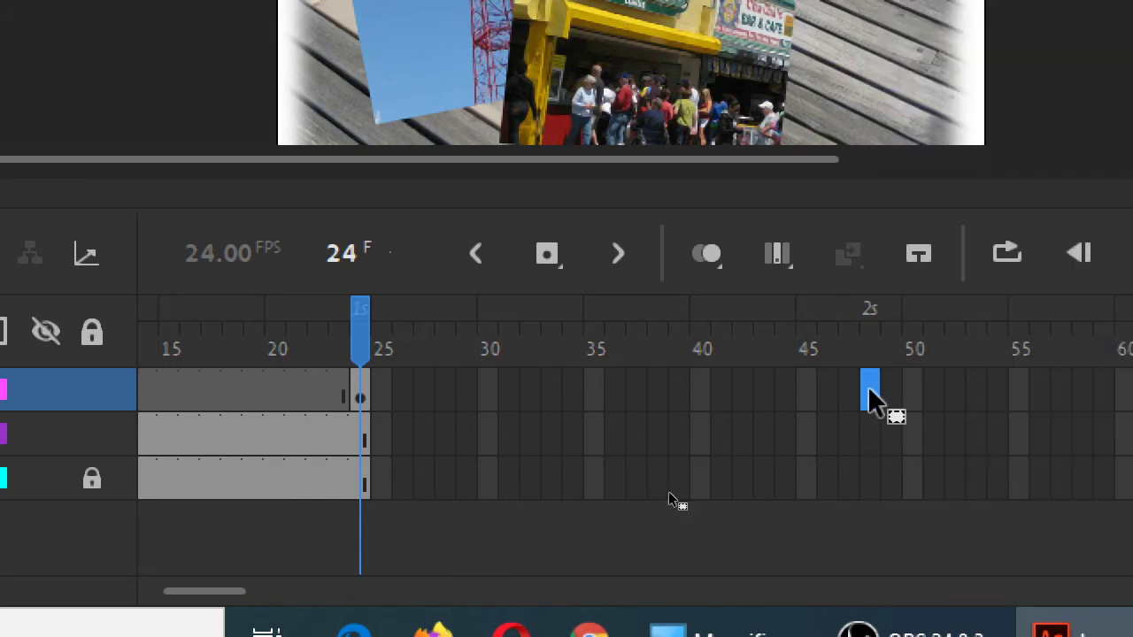
{"action": "key", "text": "F5"}
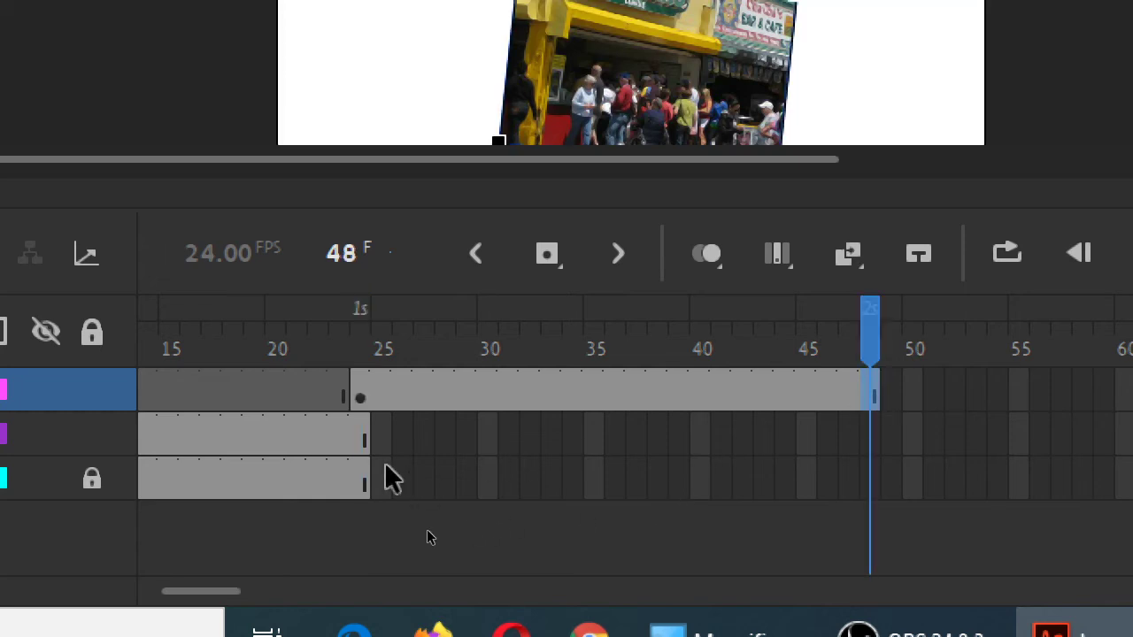
Insert regular frames at frame 48 of the photo1 and bg layers to extend both to two seconds.
{"action": "left_click", "coordinate": [341, 309]}
{"action": "left_click_drag", "start_coordinate": [344, 315], "coordinate": [824, 345]}
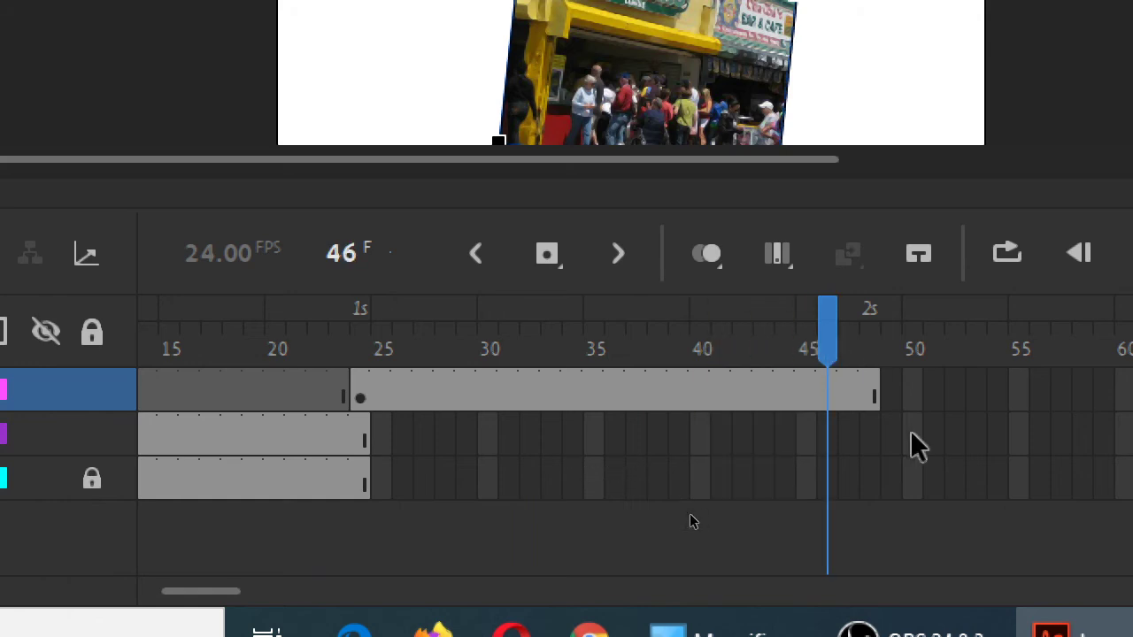
{"action": "left_click", "coordinate": [877, 435]}
{"action": "key", "text": "F5"}
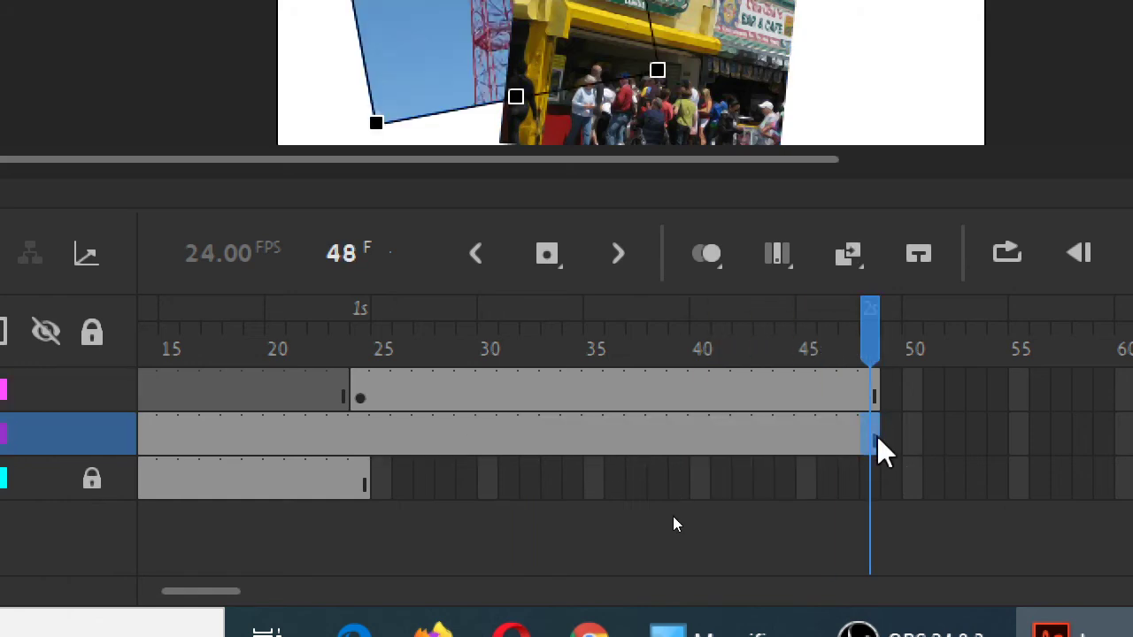
{"action": "left_click", "coordinate": [867, 480]}
{"action": "key", "text": "F5"}
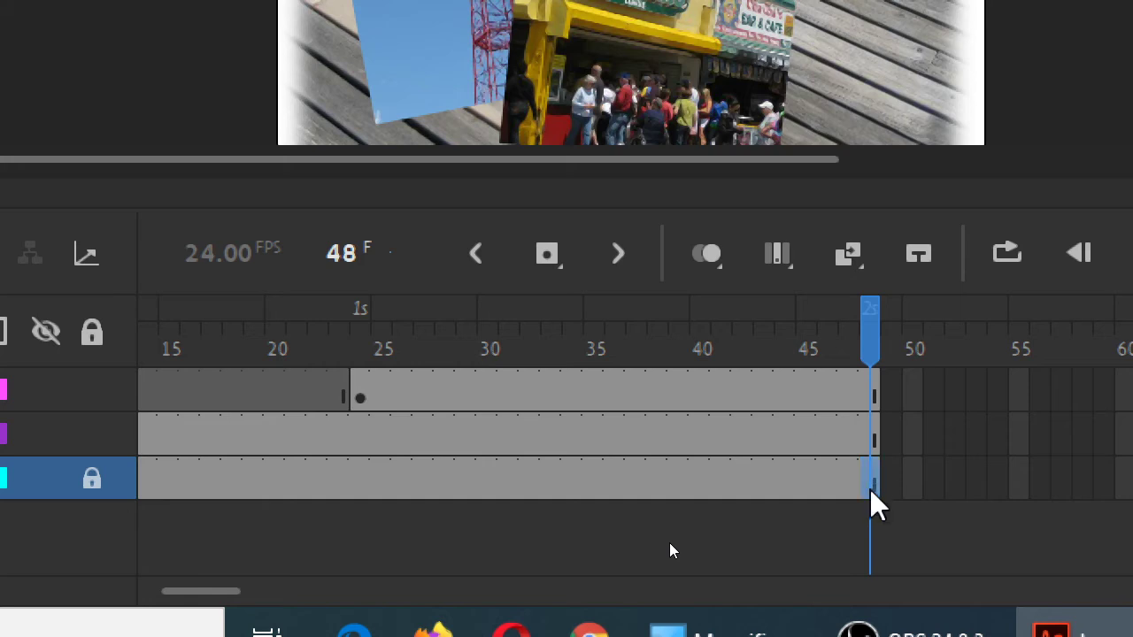
{"action": "key", "text": "ctrl+minus"}
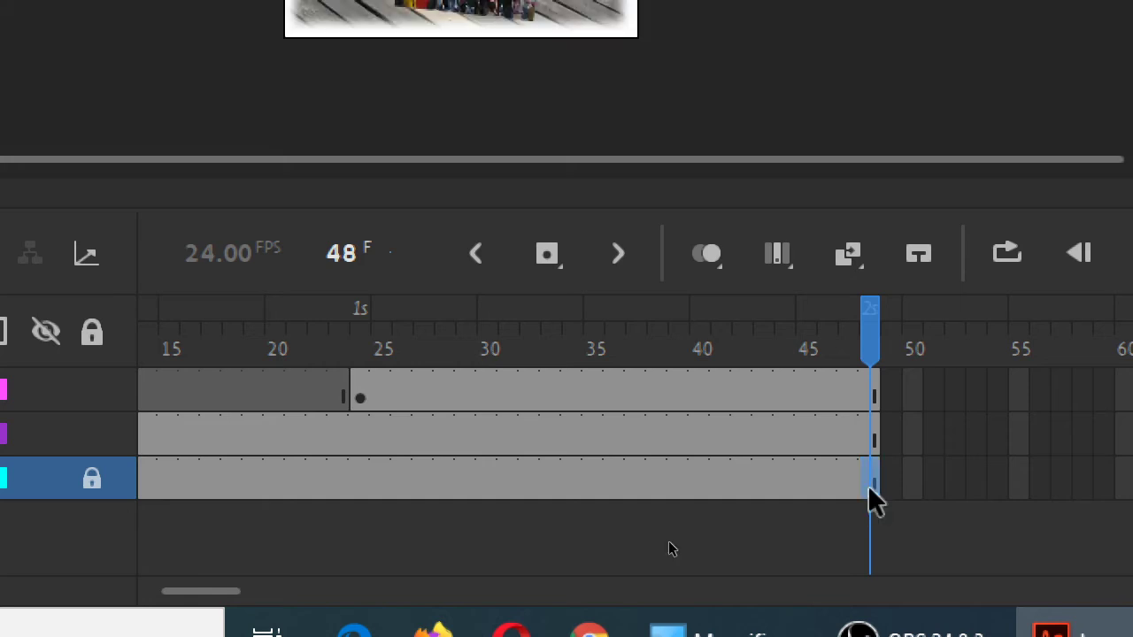
{"action": "key", "text": "ctrl+equal"}
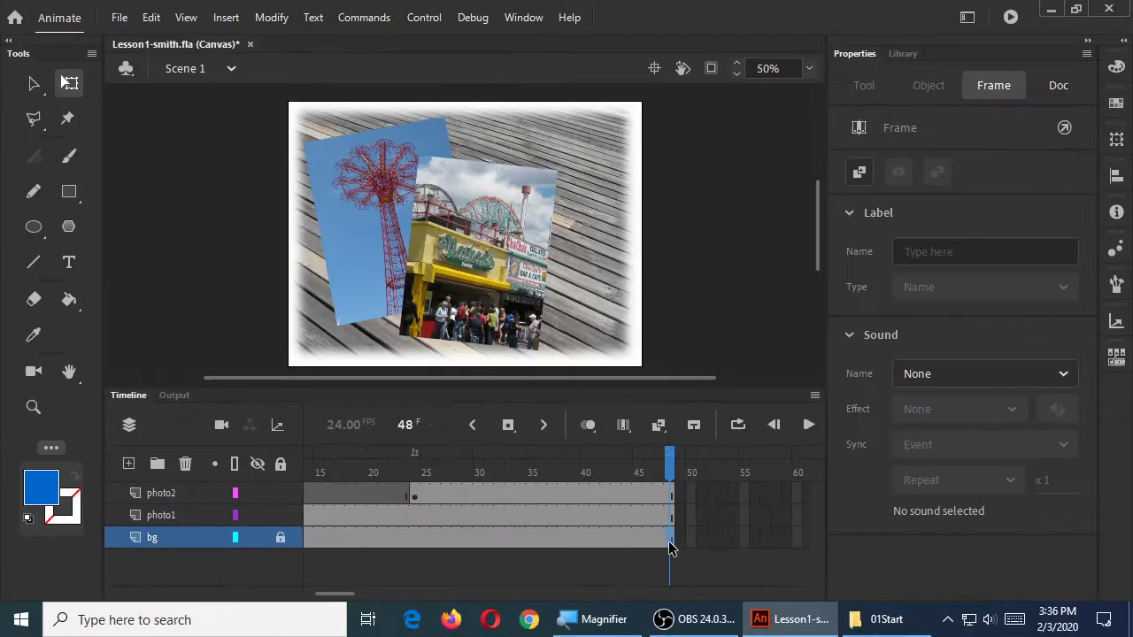
Collapse the Properties and Library panel group and save the document.
{"action": "left_click_drag", "start_coordinate": [336, 596], "coordinate": [301, 603]}
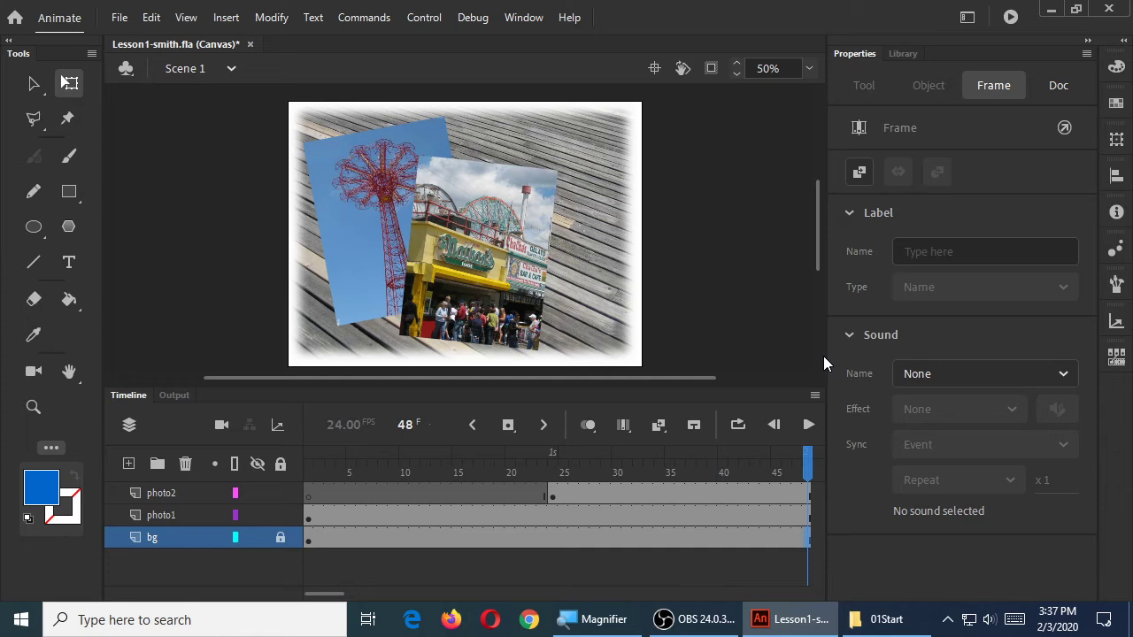
{"action": "left_click", "coordinate": [1088, 40]}
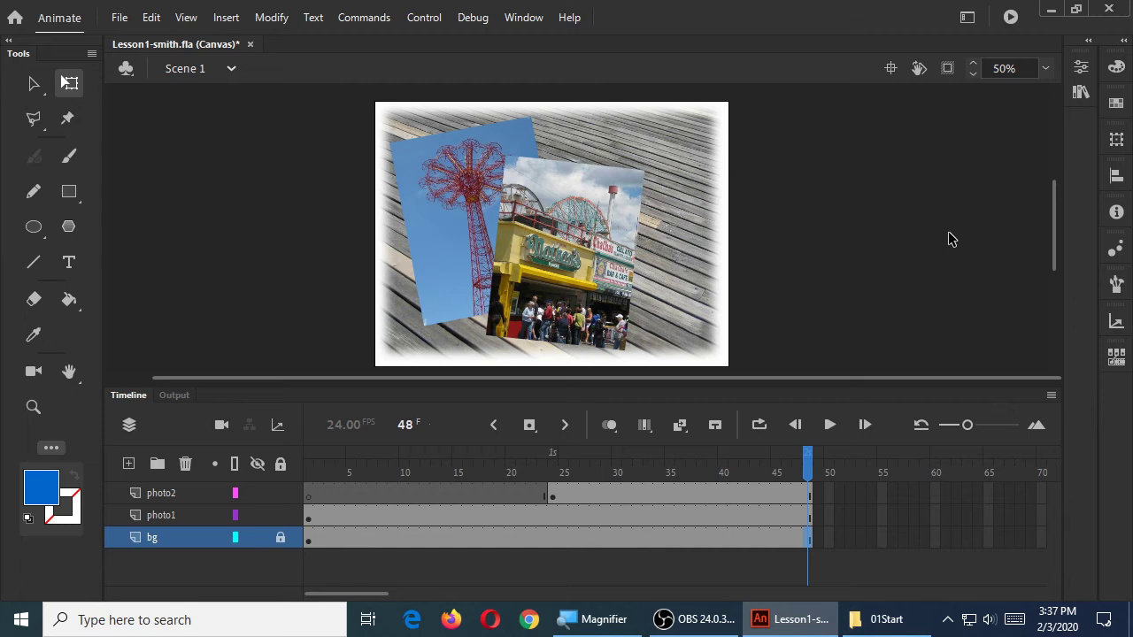
{"action": "key", "text": "ctrl+s"}
Test the movie in the browser, close the preview and return to the Timeline.
{"action": "left_click", "coordinate": [422, 19]}
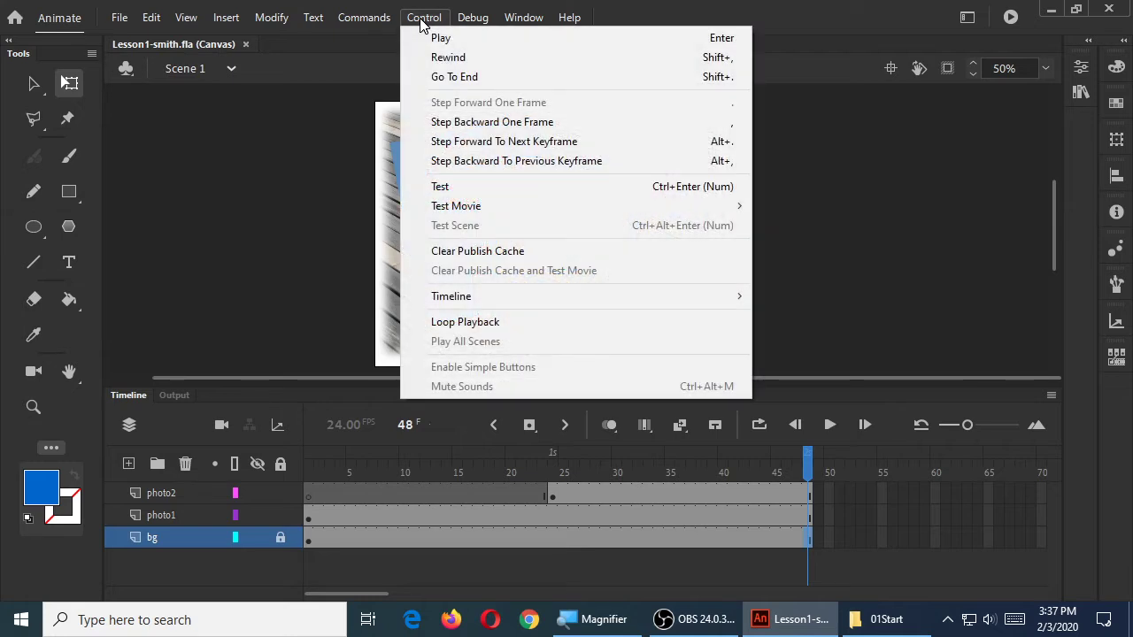
{"action": "left_click", "coordinate": [421, 19]}
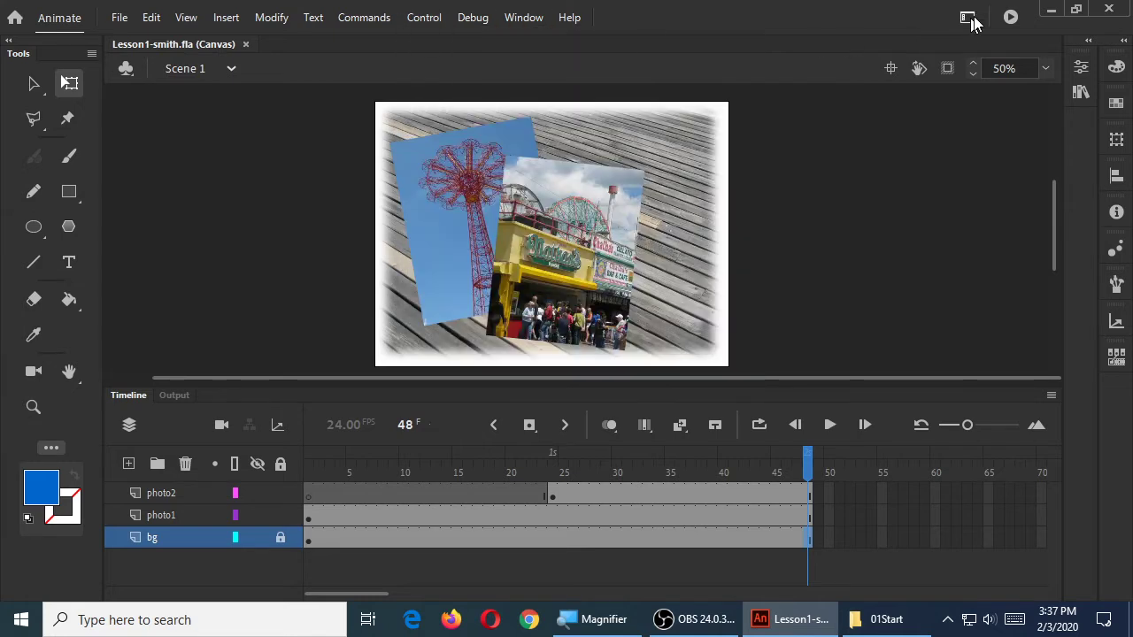
{"action": "left_click", "coordinate": [1012, 19]}
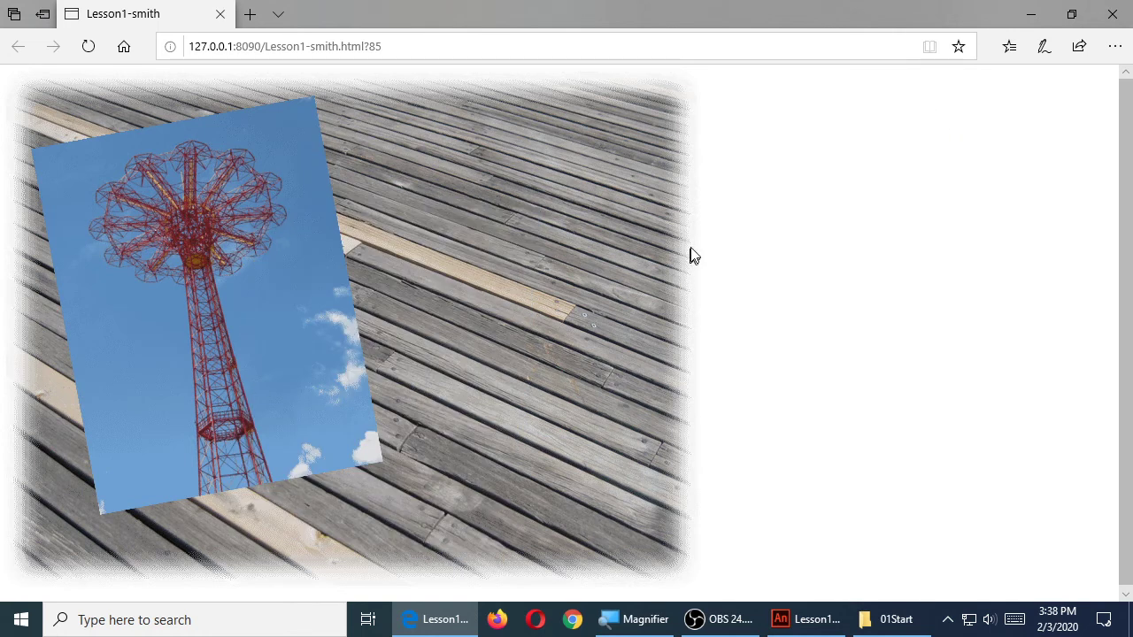
{"action": "left_click", "coordinate": [1114, 15]}
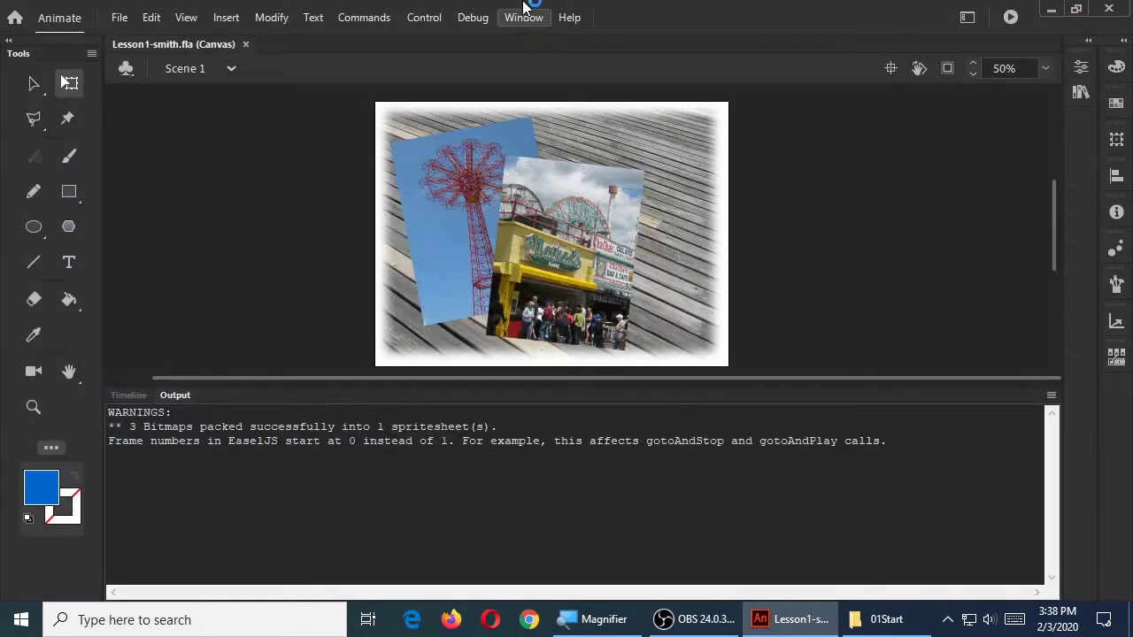
{"action": "left_click", "coordinate": [139, 395]}
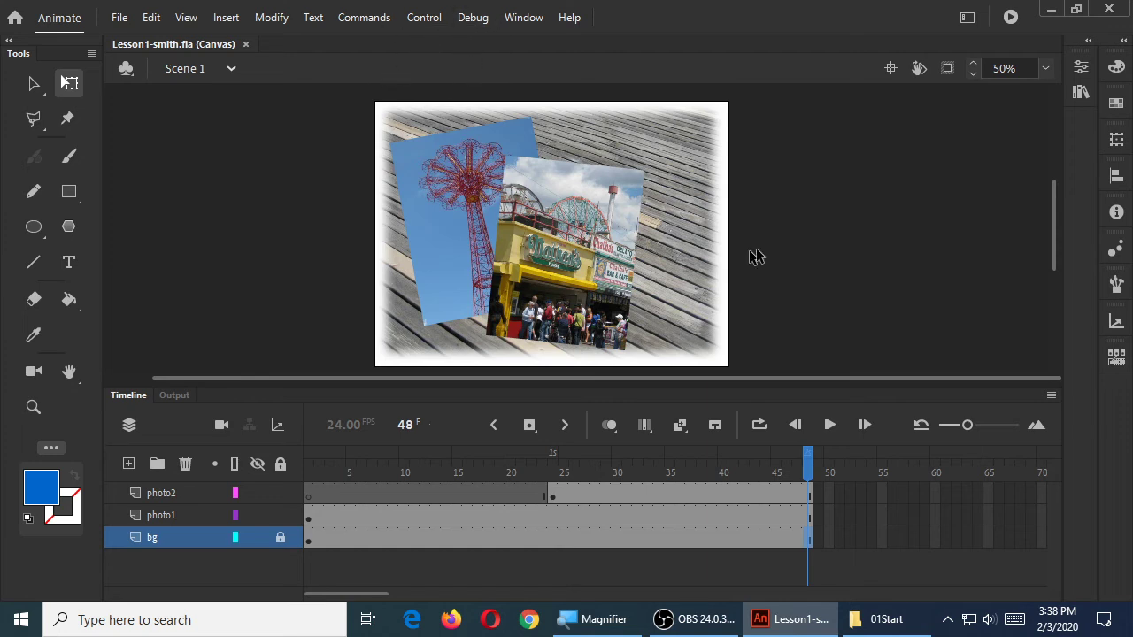
Expand the collapsed panel group and view the Library items and document properties.
{"action": "left_click", "coordinate": [1086, 41]}
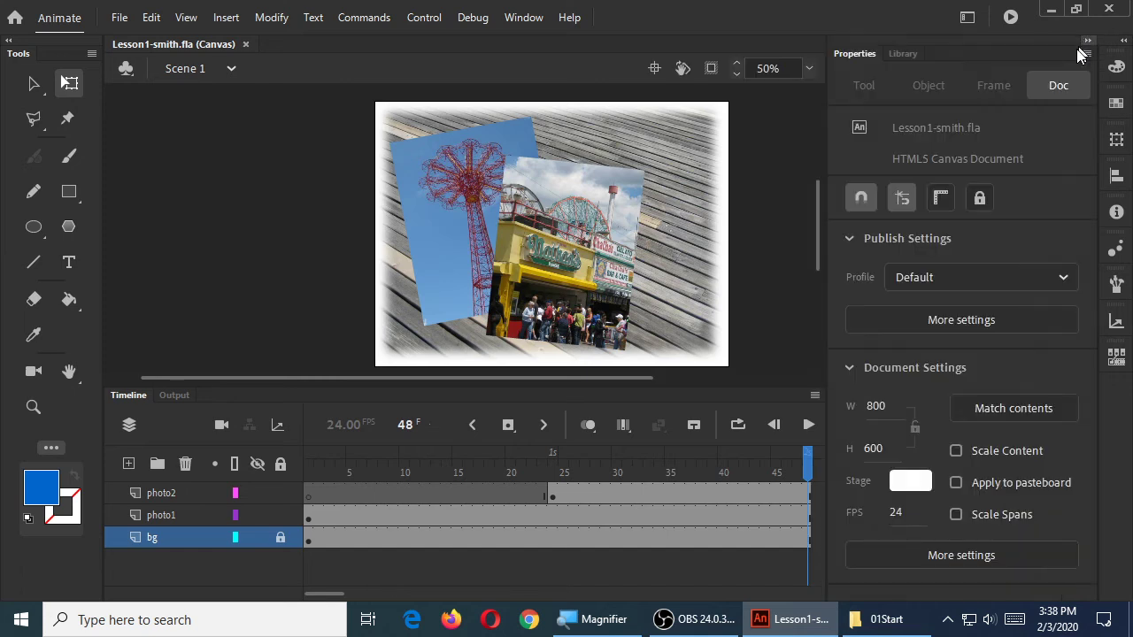
{"action": "left_click", "coordinate": [903, 54]}
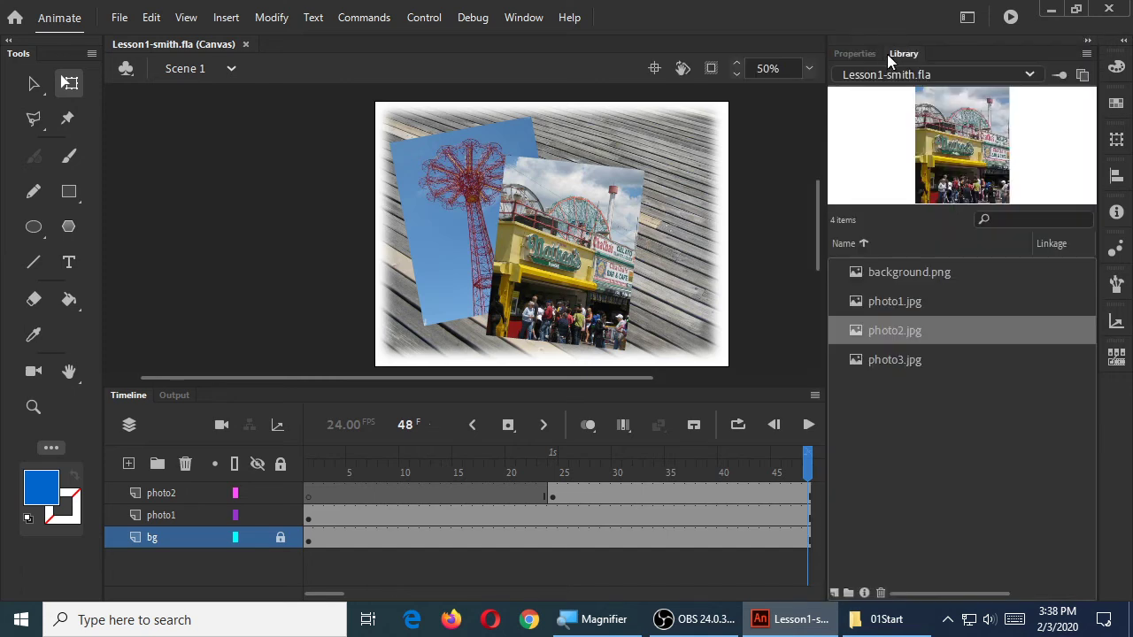
{"action": "left_click", "coordinate": [866, 54]}
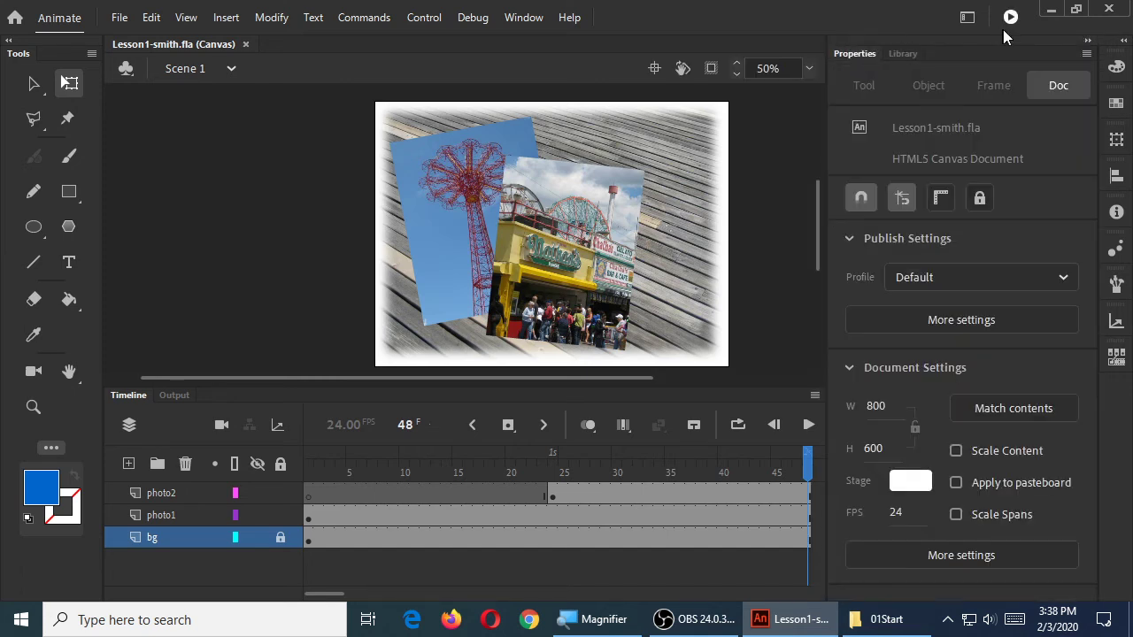
Collapse and expand the Properties and Library panel group repeatedly, leaving it expanded.
{"action": "left_click", "coordinate": [1087, 41]}
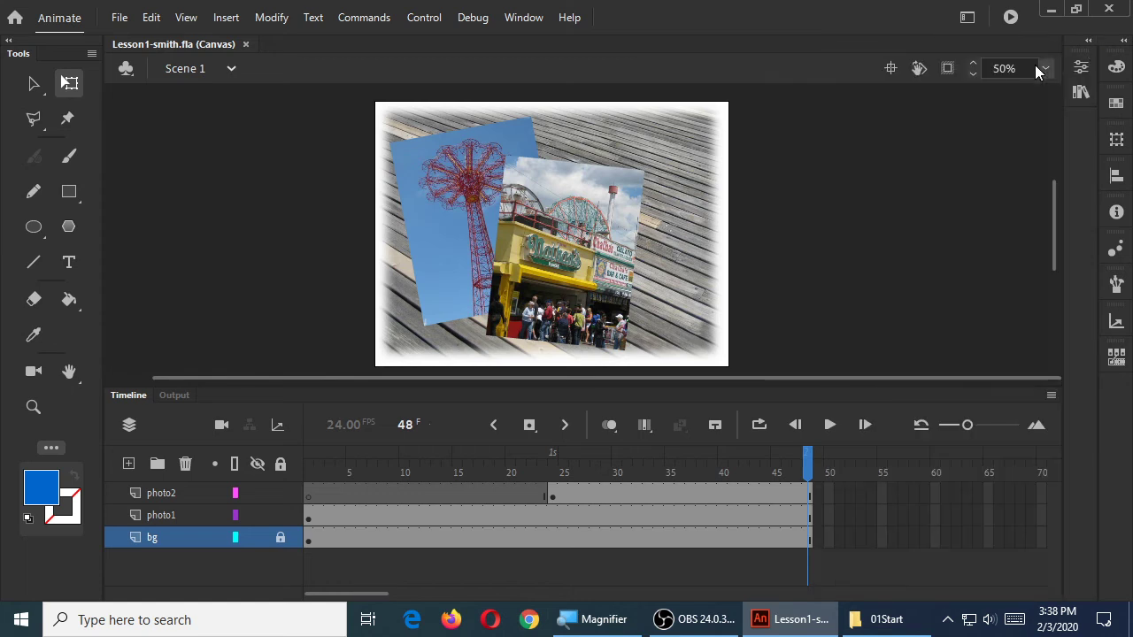
{"action": "left_click", "coordinate": [1086, 41]}
{"action": "left_click", "coordinate": [1087, 41]}
{"action": "left_click", "coordinate": [1087, 41]}
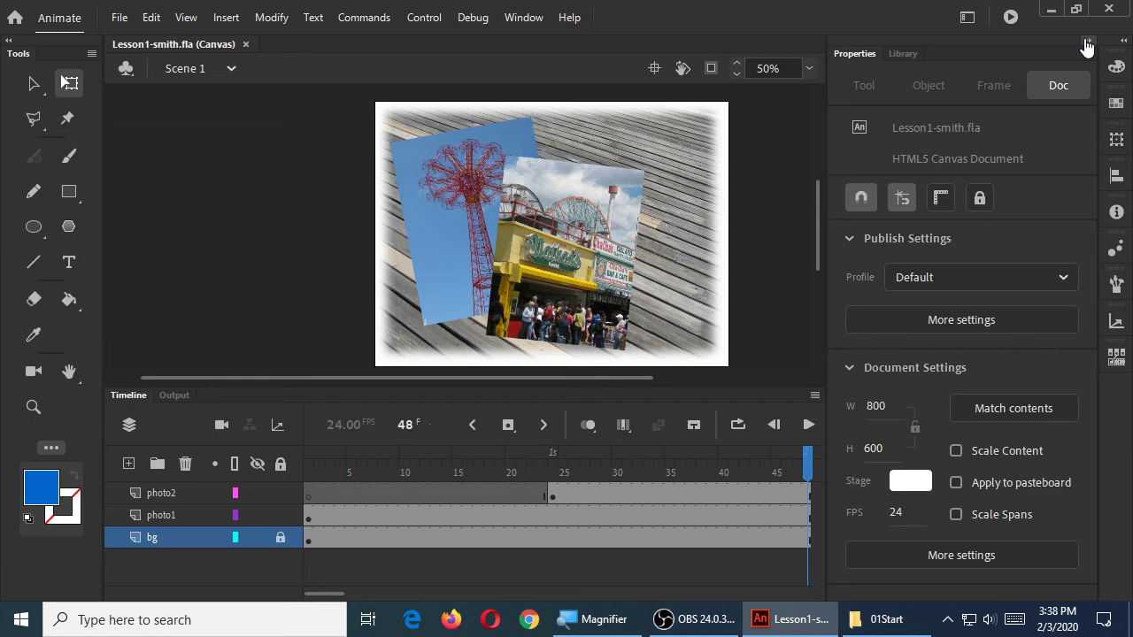
{"action": "left_click", "coordinate": [1088, 40]}
{"action": "left_click", "coordinate": [1087, 41]}
{"action": "left_click", "coordinate": [1088, 41]}
{"action": "left_click", "coordinate": [1087, 41]}
{"action": "left_click", "coordinate": [1088, 40]}
{"action": "left_click", "coordinate": [1088, 41]}
{"action": "left_click", "coordinate": [779, 154]}
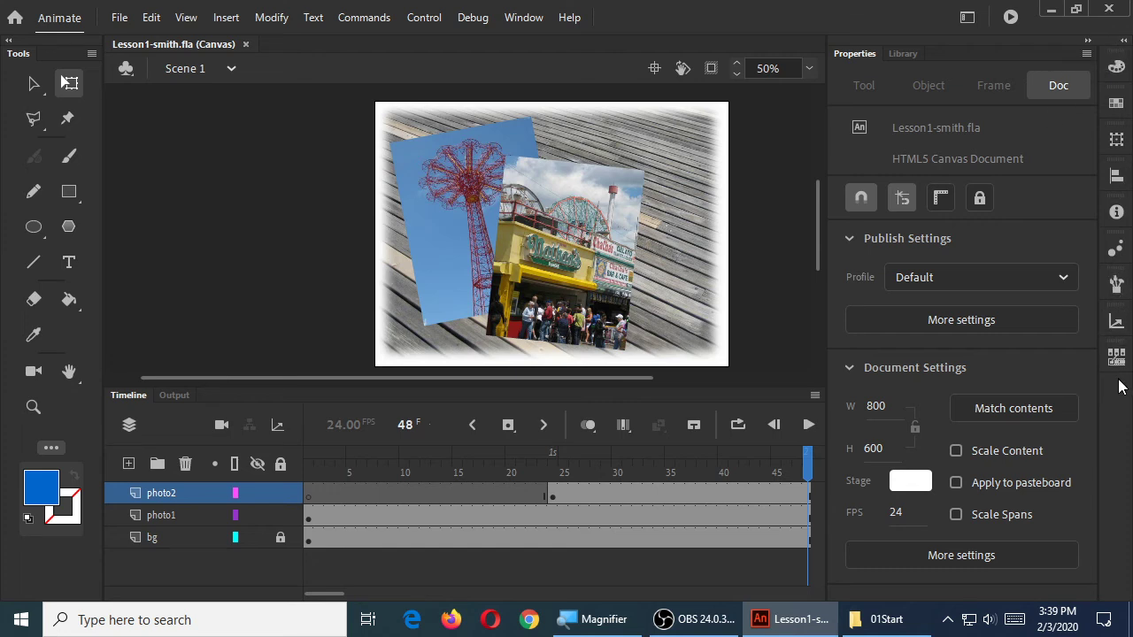
Expand and collapse the Color panel dock and the Tools panel, ending with the Properties group collapsed.
{"action": "left_click", "coordinate": [1126, 41]}
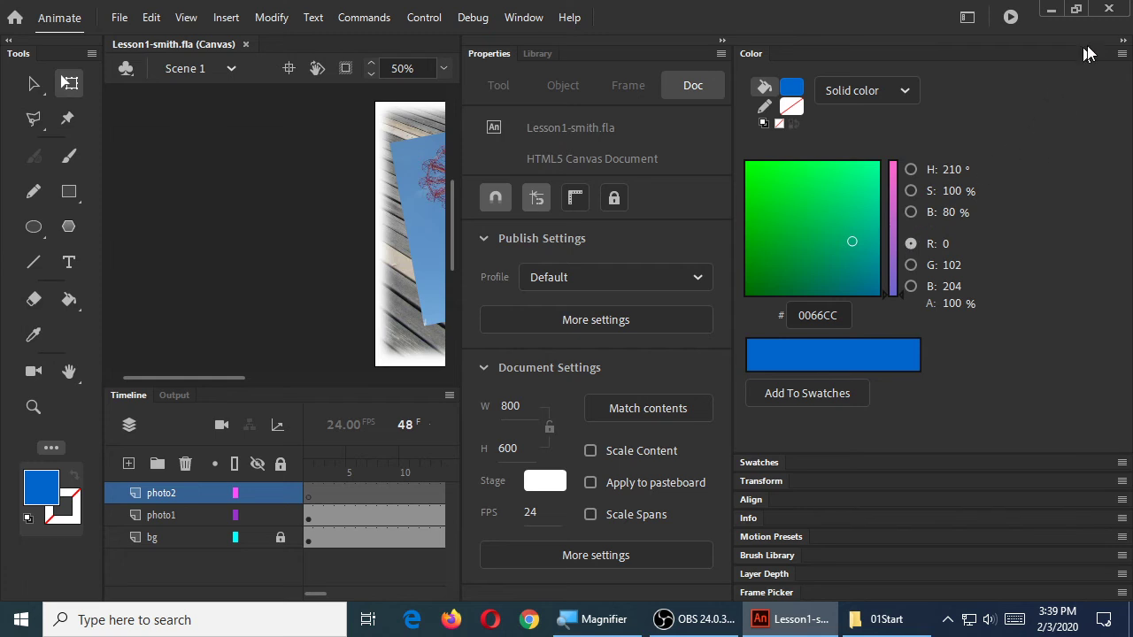
{"action": "left_click", "coordinate": [1122, 42]}
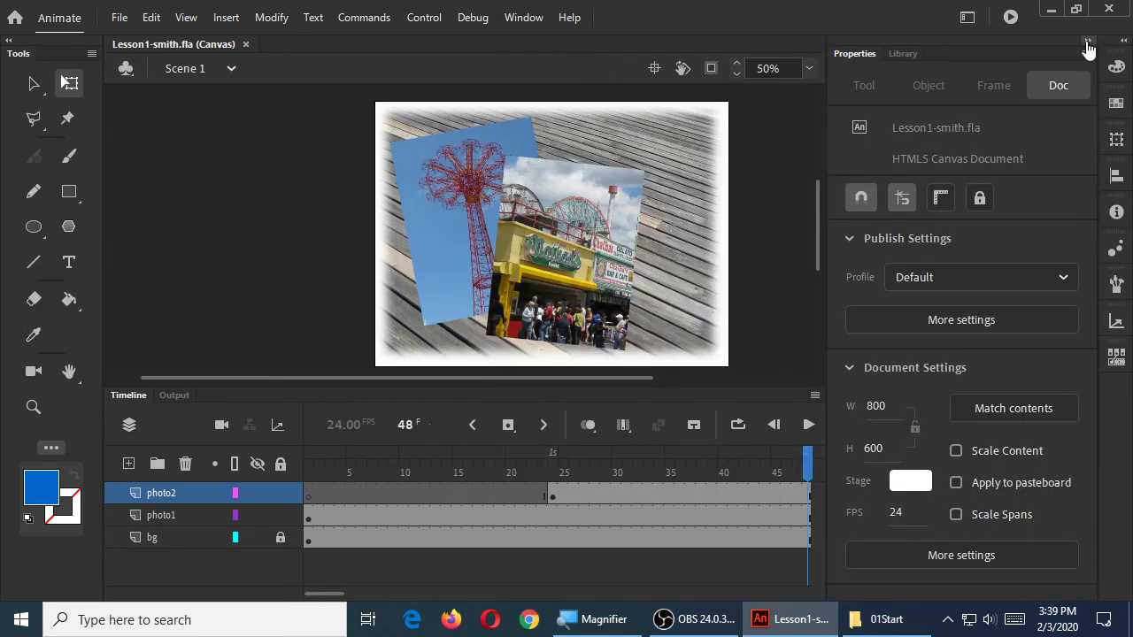
{"action": "left_click", "coordinate": [1088, 44]}
{"action": "left_click", "coordinate": [1089, 44]}
{"action": "left_click", "coordinate": [8, 42]}
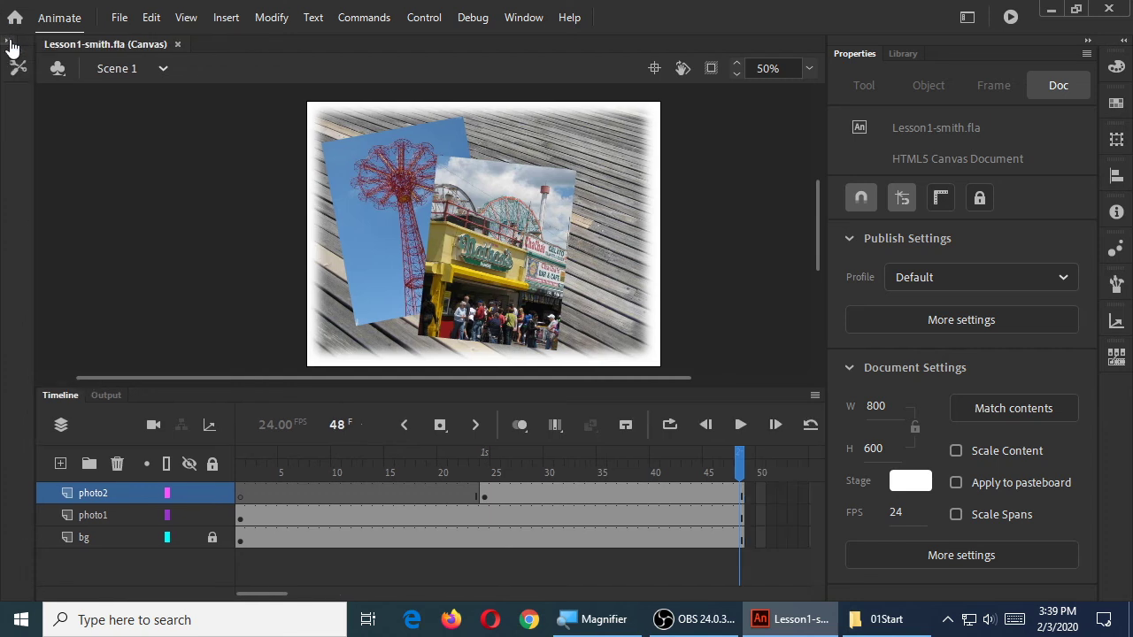
{"action": "left_click", "coordinate": [8, 42]}
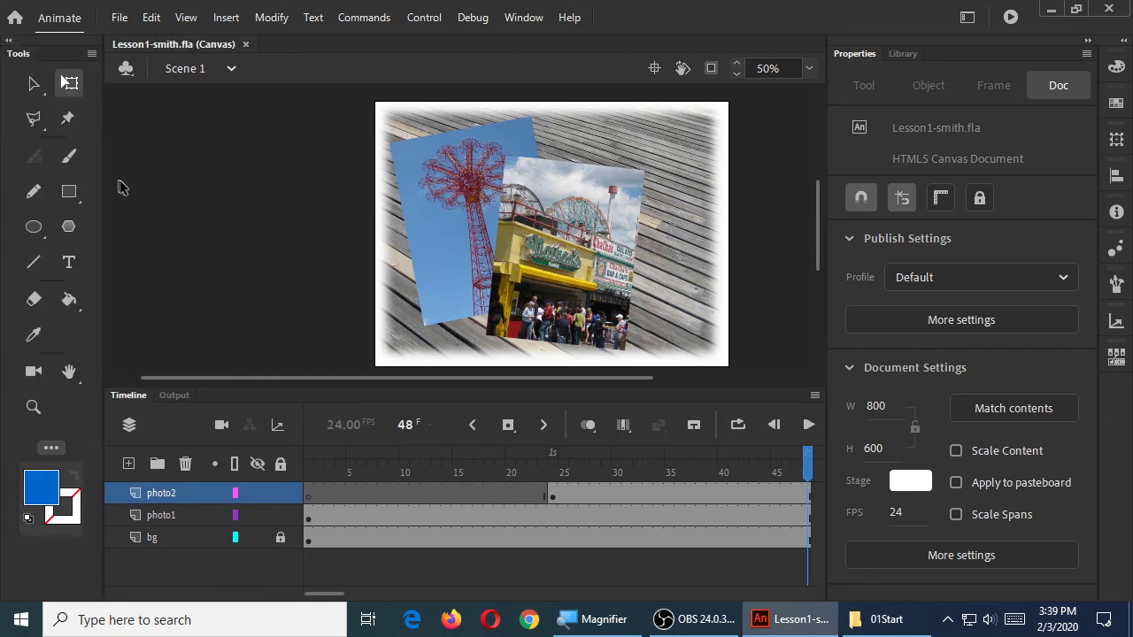
{"action": "left_click", "coordinate": [222, 182]}
{"action": "left_click", "coordinate": [1087, 41]}
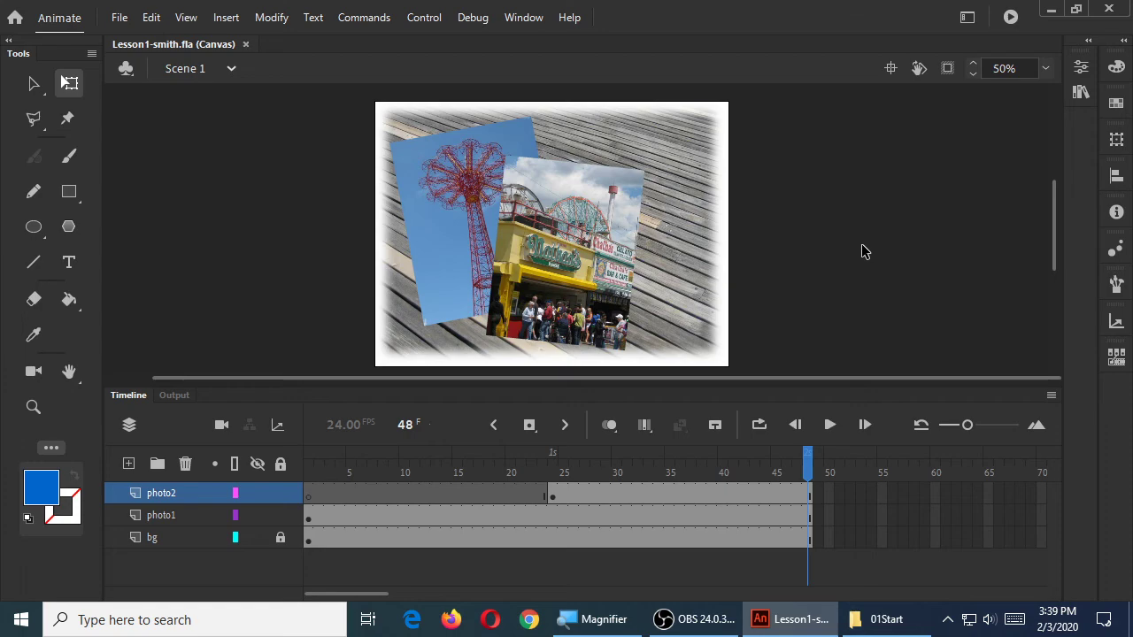
{"action": "key", "text": "super+plus"}
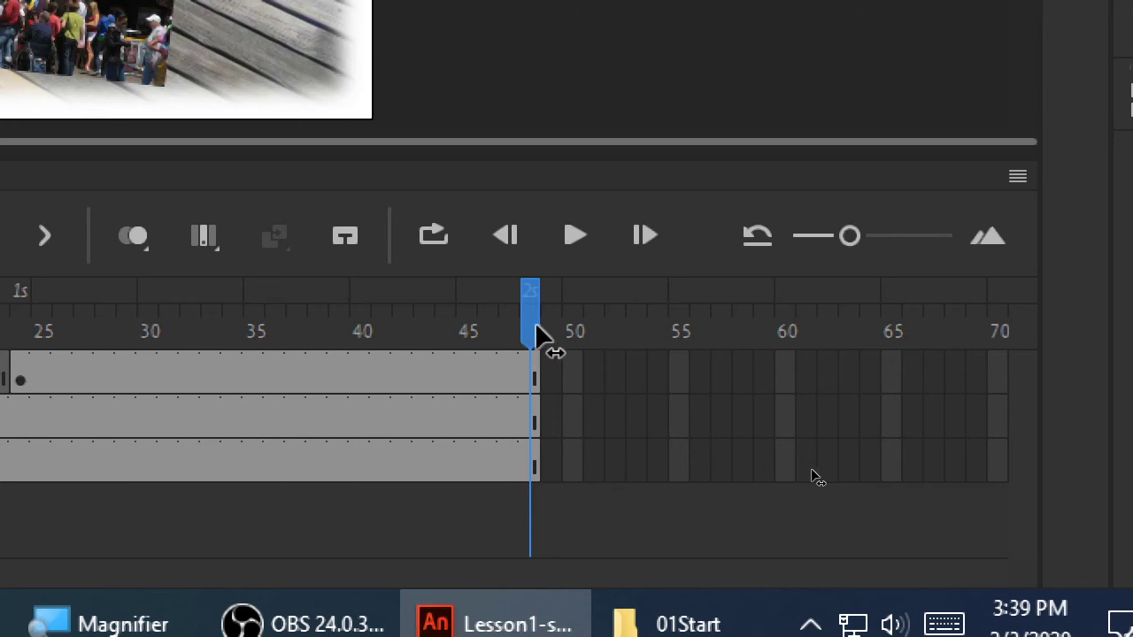
{"action": "key", "text": "super+minus"}
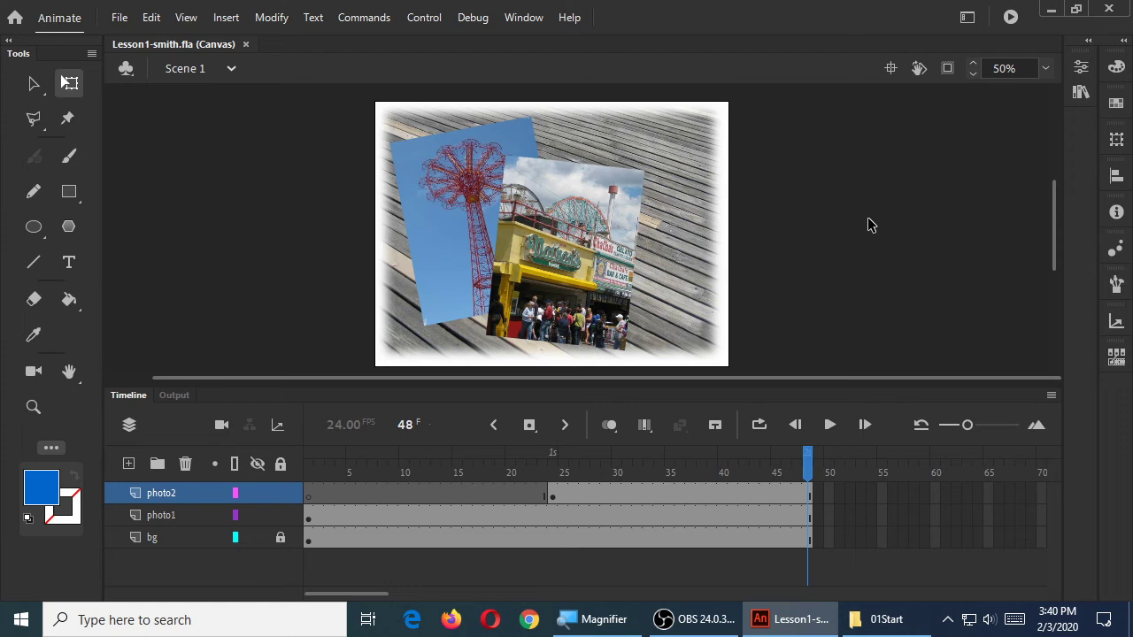
Switch to Calculator and multiply 4 by 24 to work out the frame number for four seconds.
{"action": "key", "text": "super"}
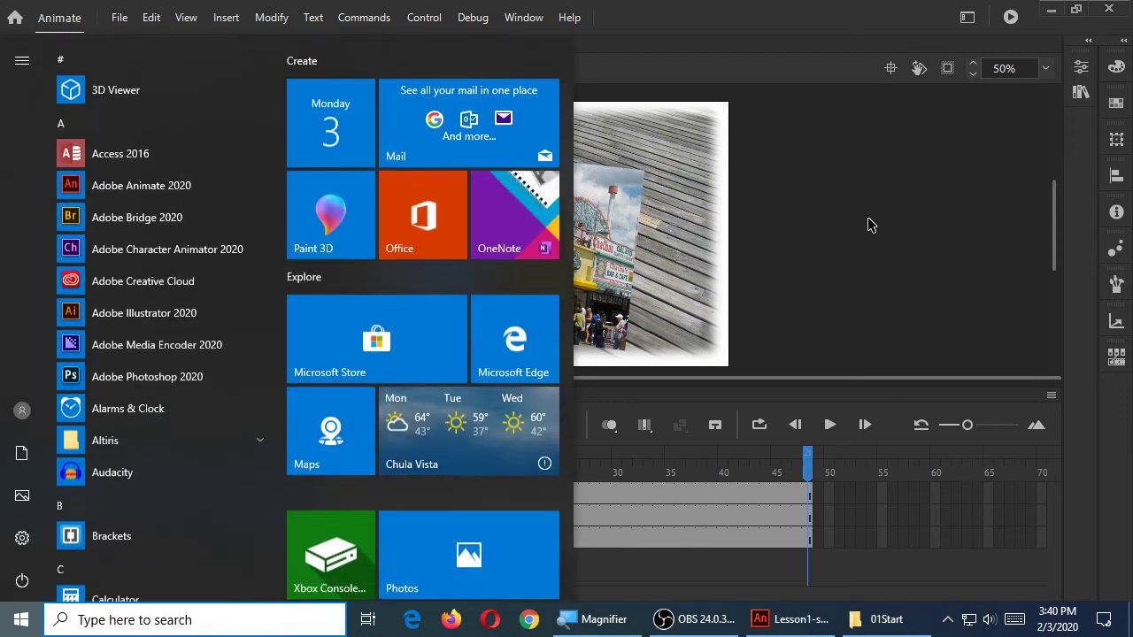
{"action": "type", "text": "cal"}
{"action": "key", "text": "Return"}
{"action": "type", "text": "2*4"}
{"action": "key", "text": "Return"}
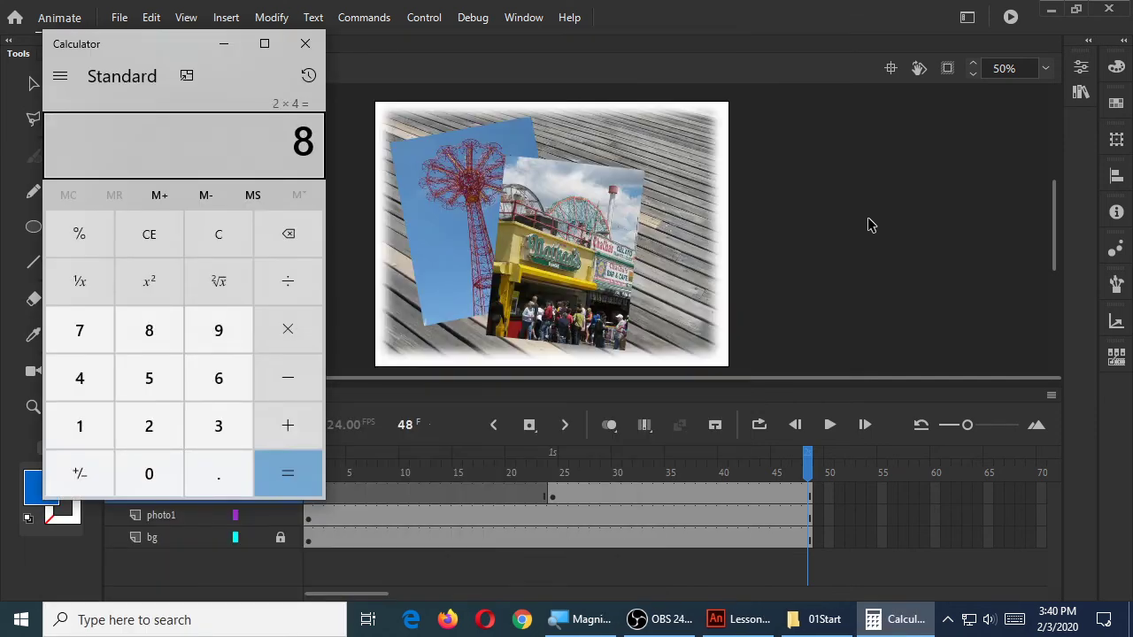
{"action": "key", "text": "BackSpace"}
{"action": "type", "text": "2"}
{"action": "key", "text": "BackSpace"}
{"action": "type", "text": "4*24"}
{"action": "key", "text": "Return"}
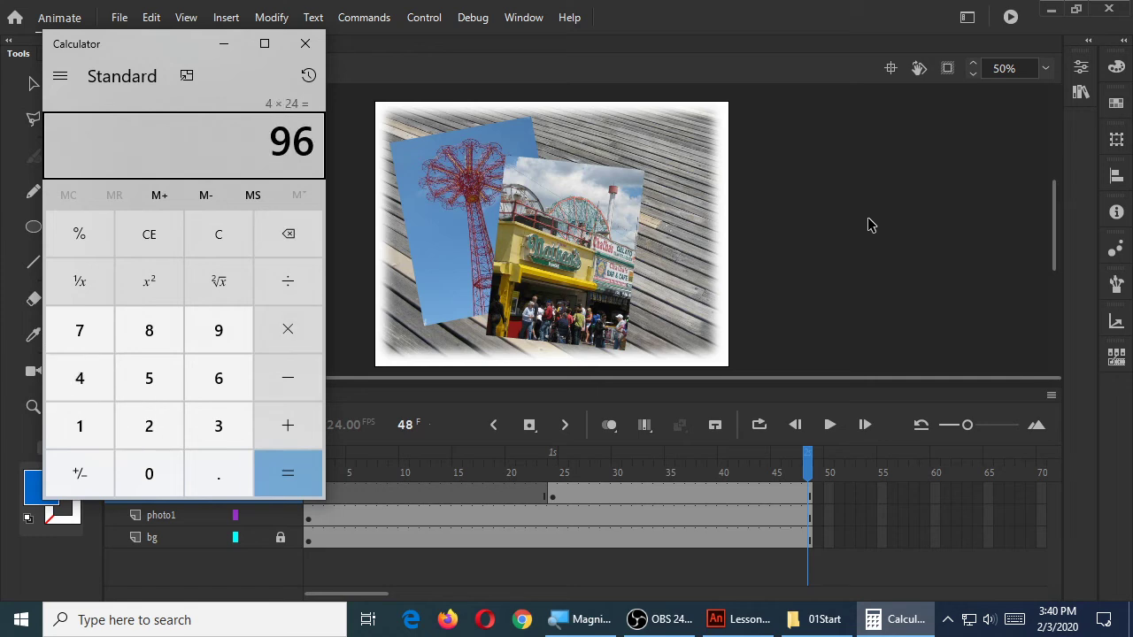
Repeat the 4 × 24 multiplication in Calculator.
{"action": "type", "text": "4"}
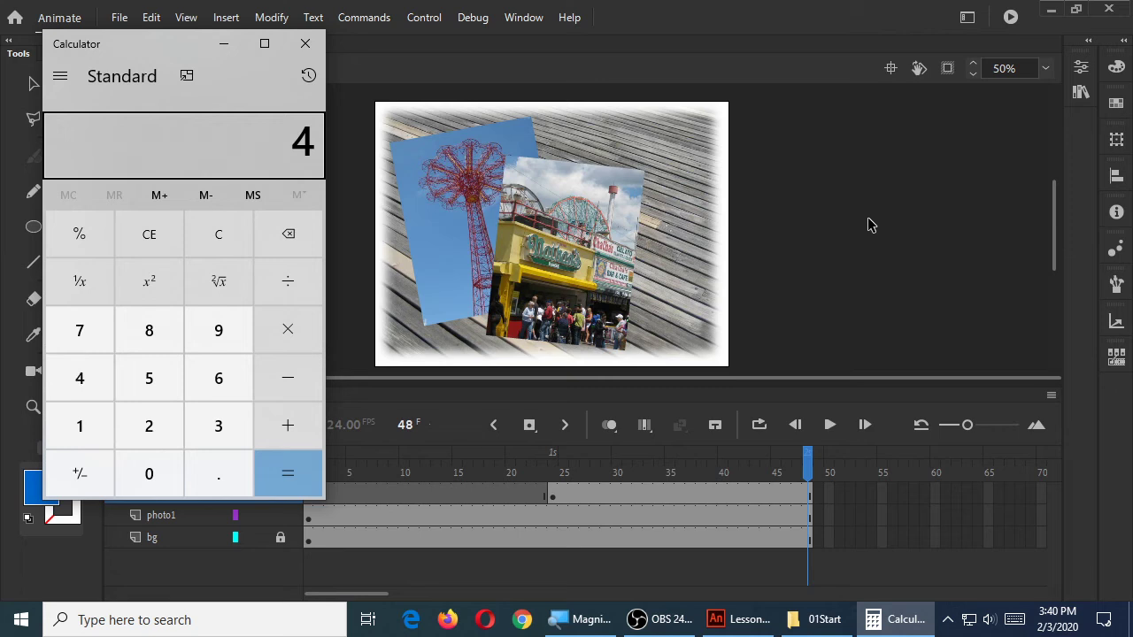
{"action": "type", "text": "*"}
{"action": "type", "text": "24"}
{"action": "key", "text": "Return"}
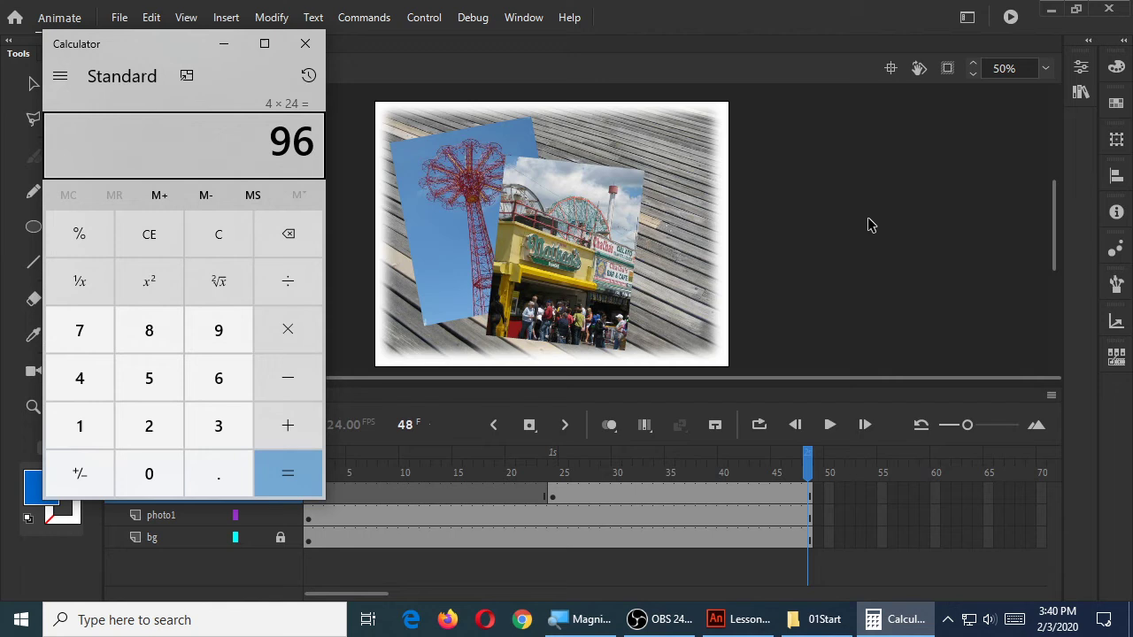
Enter 72 in Calculator, close it, and check the timeline around frame 48.
{"action": "type", "text": "72"}
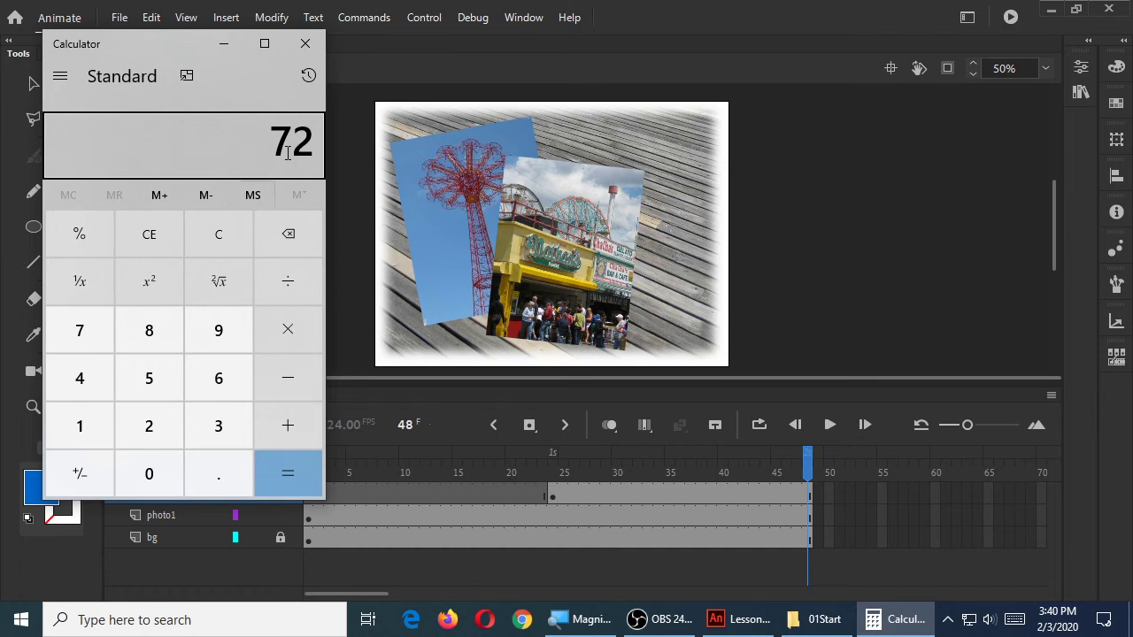
{"action": "left_click", "coordinate": [305, 43]}
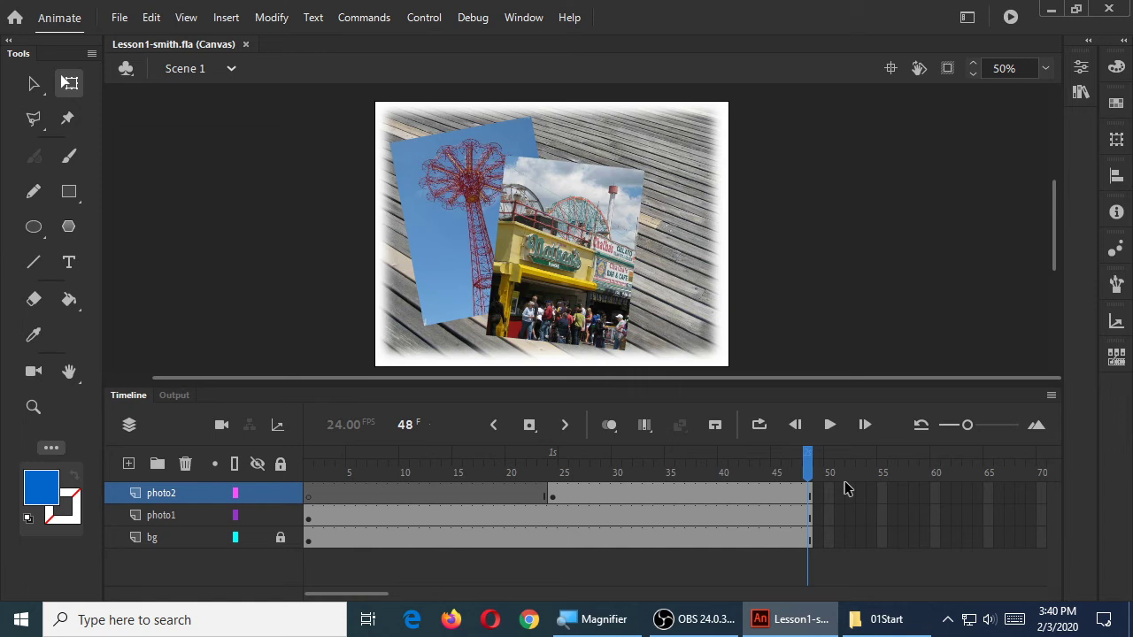
{"action": "left_click_drag", "start_coordinate": [816, 469], "coordinate": [784, 469]}
{"action": "key", "text": "super+plus"}
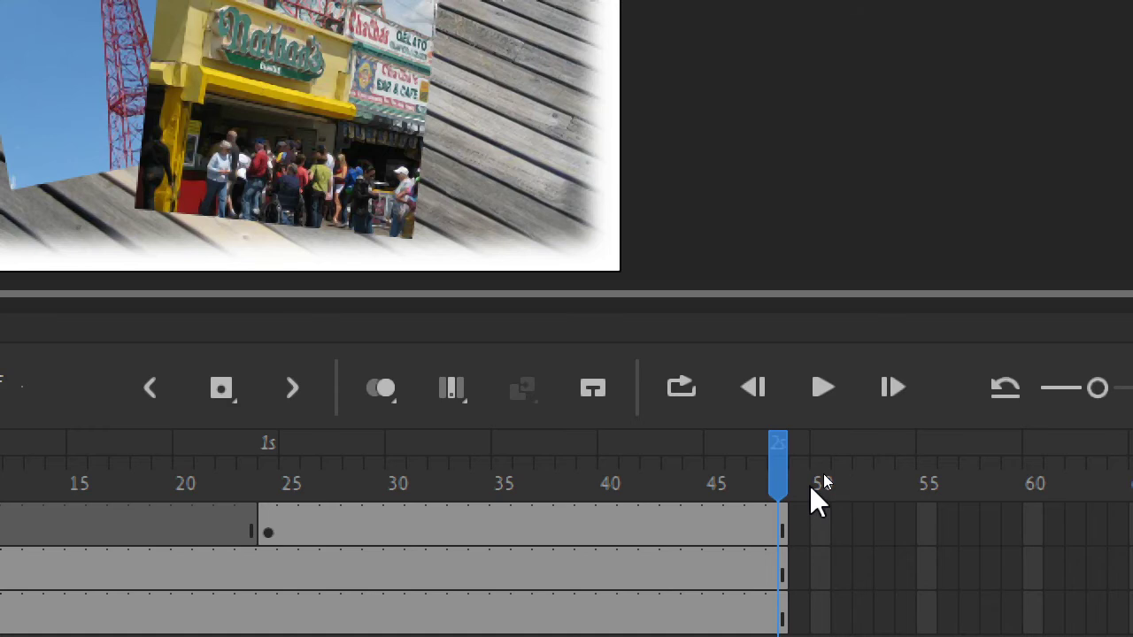
{"action": "key", "text": "super+minus"}
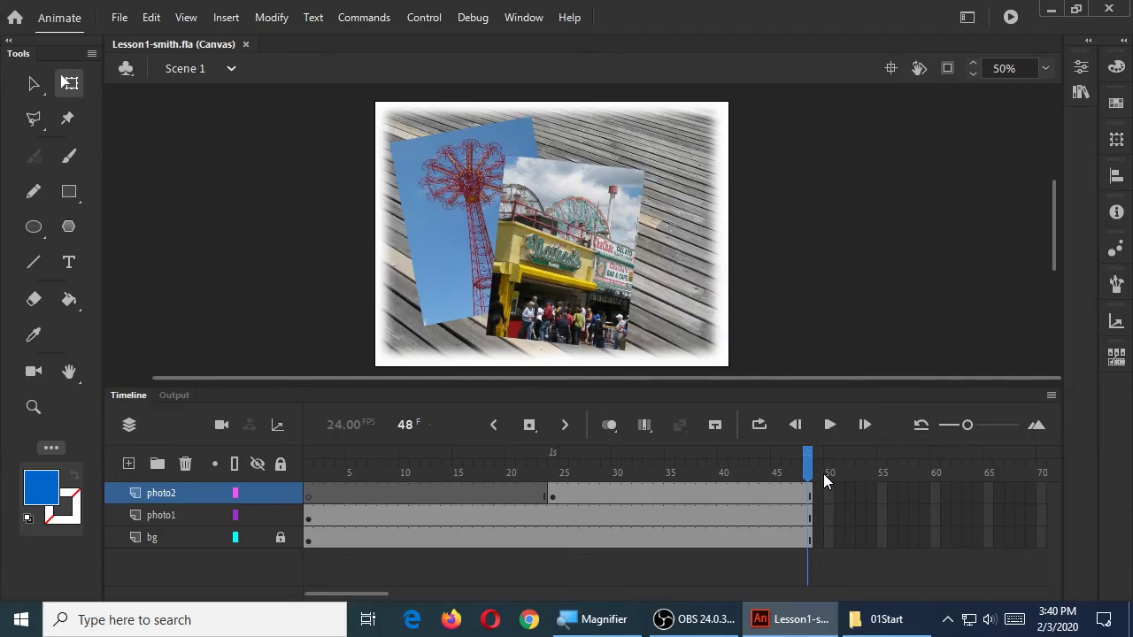
Extend the photo2, photo1 and bg layers to frame 96 by inserting frames.
{"action": "left_click_drag", "start_coordinate": [390, 594], "coordinate": [457, 591]}
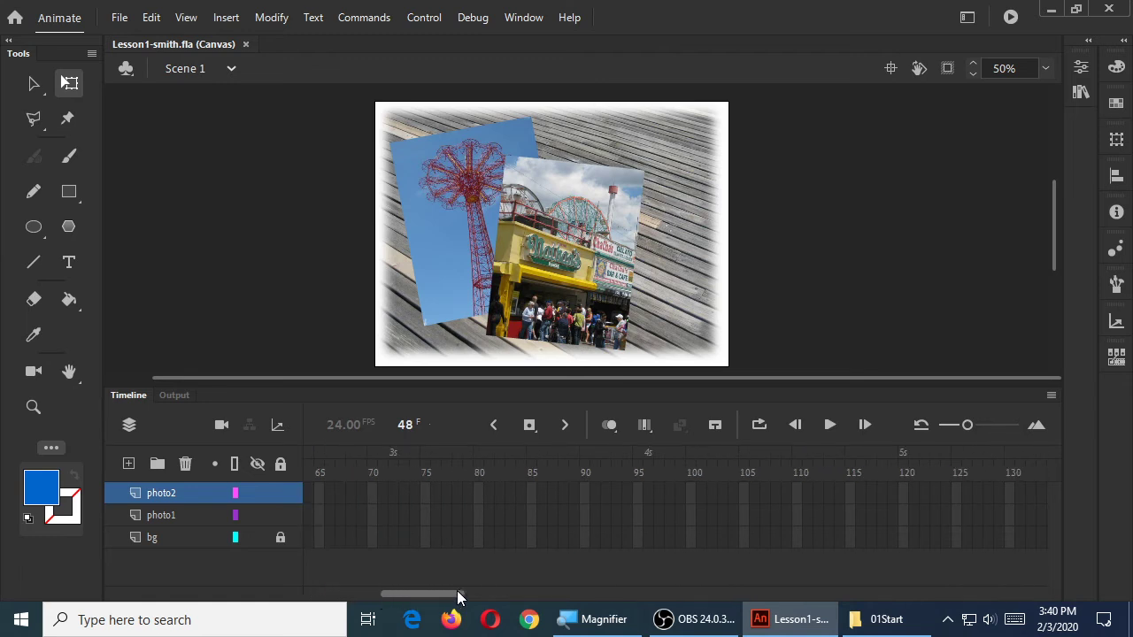
{"action": "left_click", "coordinate": [648, 494]}
{"action": "key", "text": "F5"}
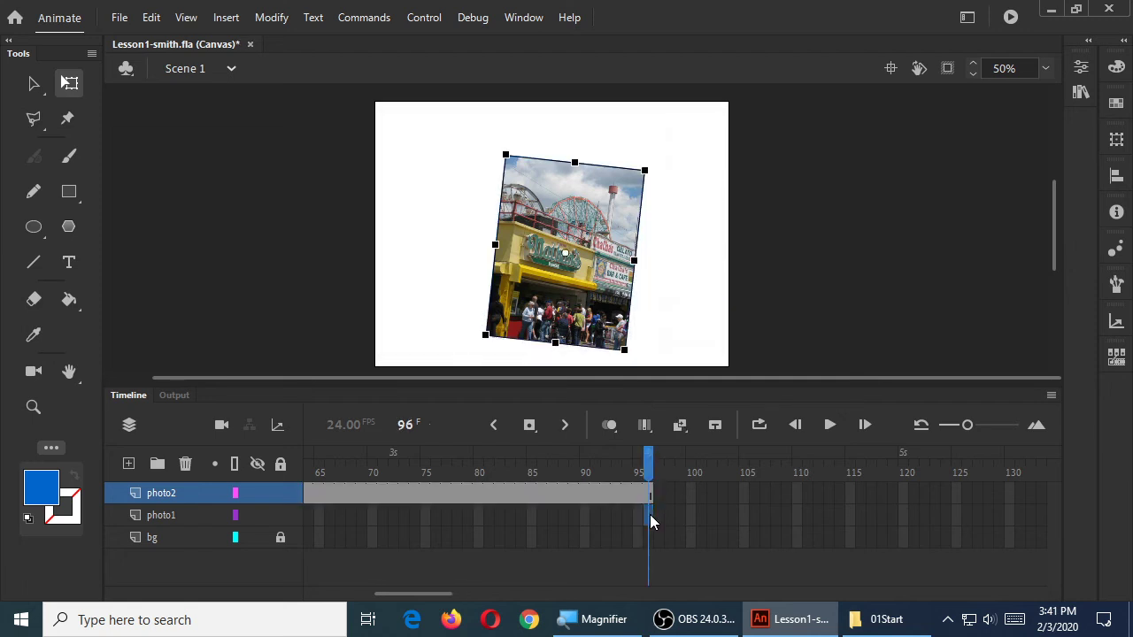
{"action": "left_click", "coordinate": [649, 519]}
{"action": "key", "text": "F5"}
{"action": "left_click", "coordinate": [649, 537]}
{"action": "key", "text": "F5"}
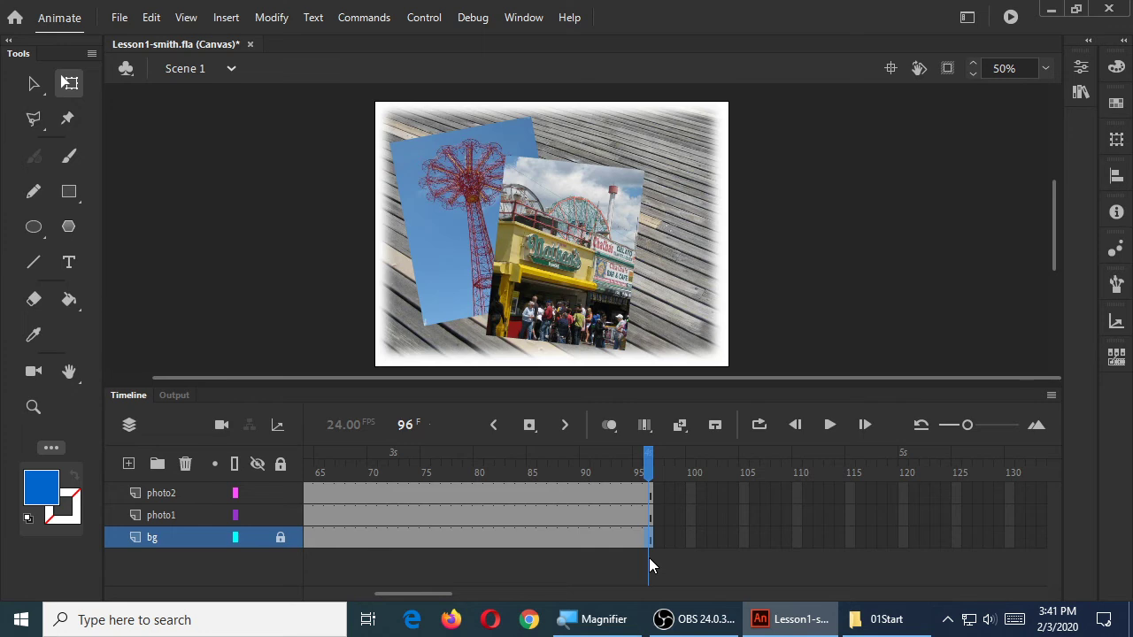
Check the frame commands available at frame 96 of the photo2 layer and save the document.
{"action": "right_click", "coordinate": [654, 494]}
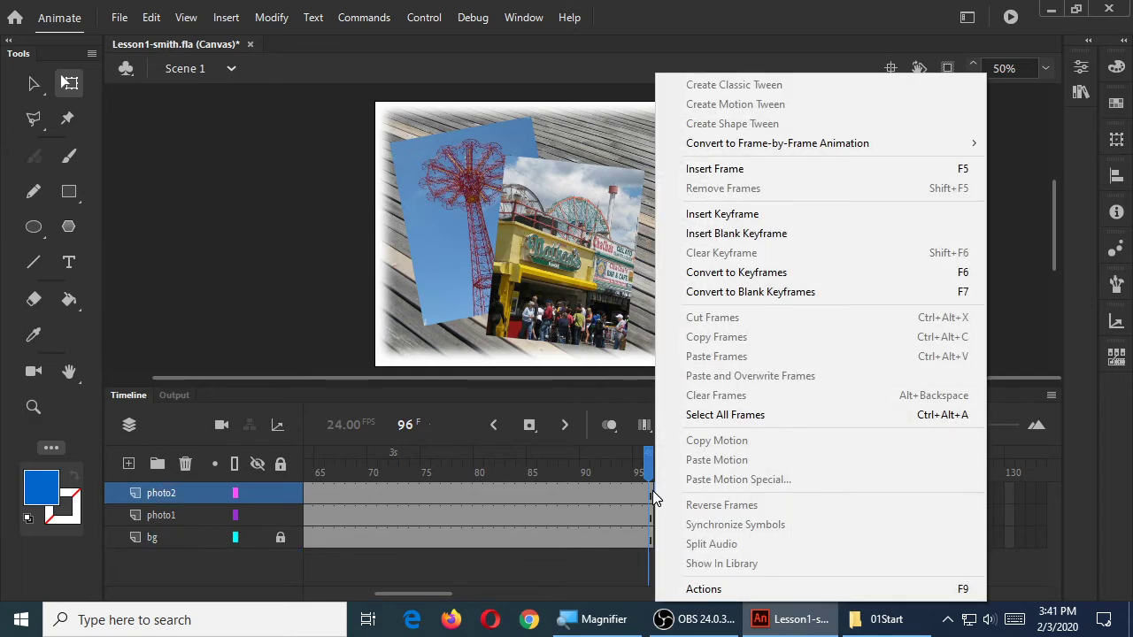
{"action": "right_click", "coordinate": [653, 491]}
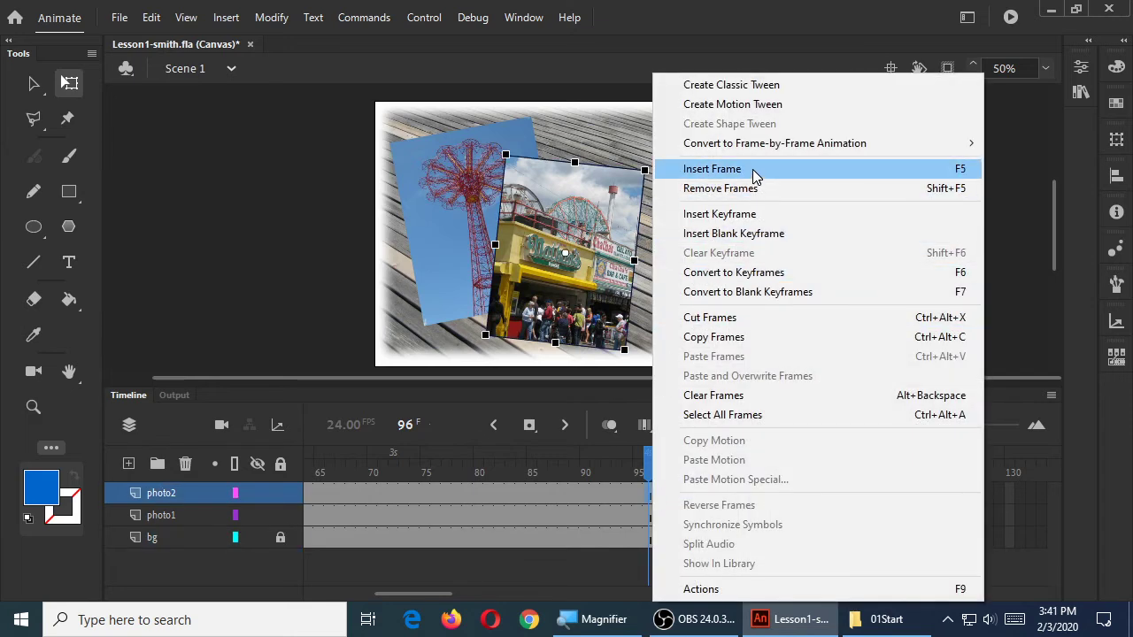
{"action": "left_click", "coordinate": [587, 537]}
{"action": "left_click", "coordinate": [650, 493]}
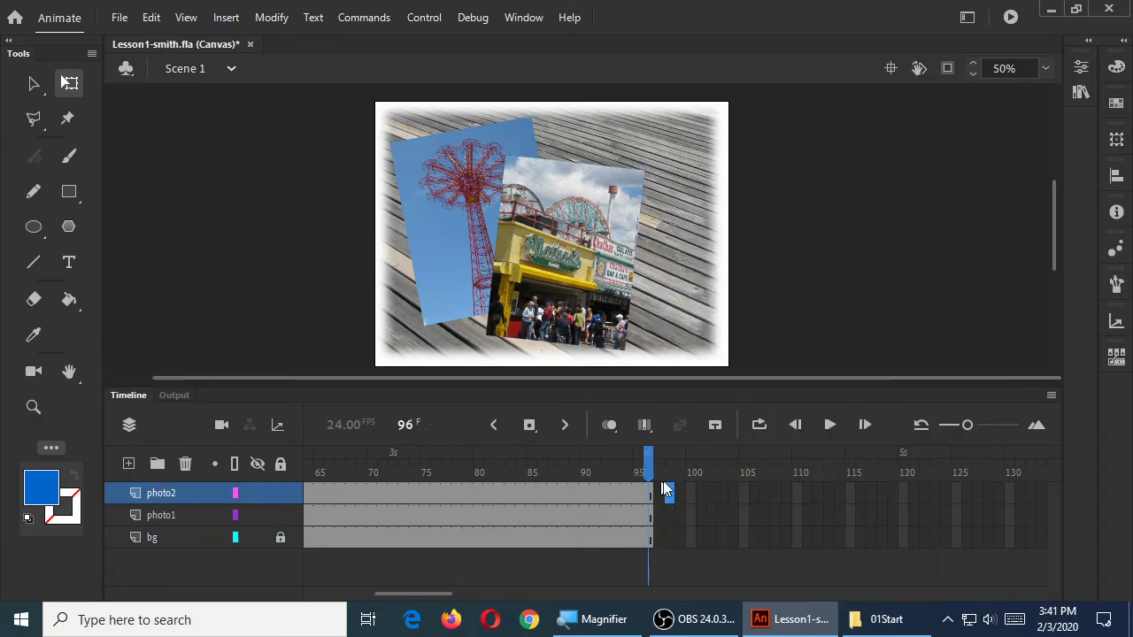
{"action": "mouse_move", "coordinate": [648, 467]}
{"action": "left_mouse_down"}
{"action": "mouse_move", "coordinate": [601, 468]}
{"action": "mouse_move", "coordinate": [672, 472]}
{"action": "mouse_move", "coordinate": [659, 471]}
{"action": "left_mouse_up"}
{"action": "key", "text": "ctrl+s"}
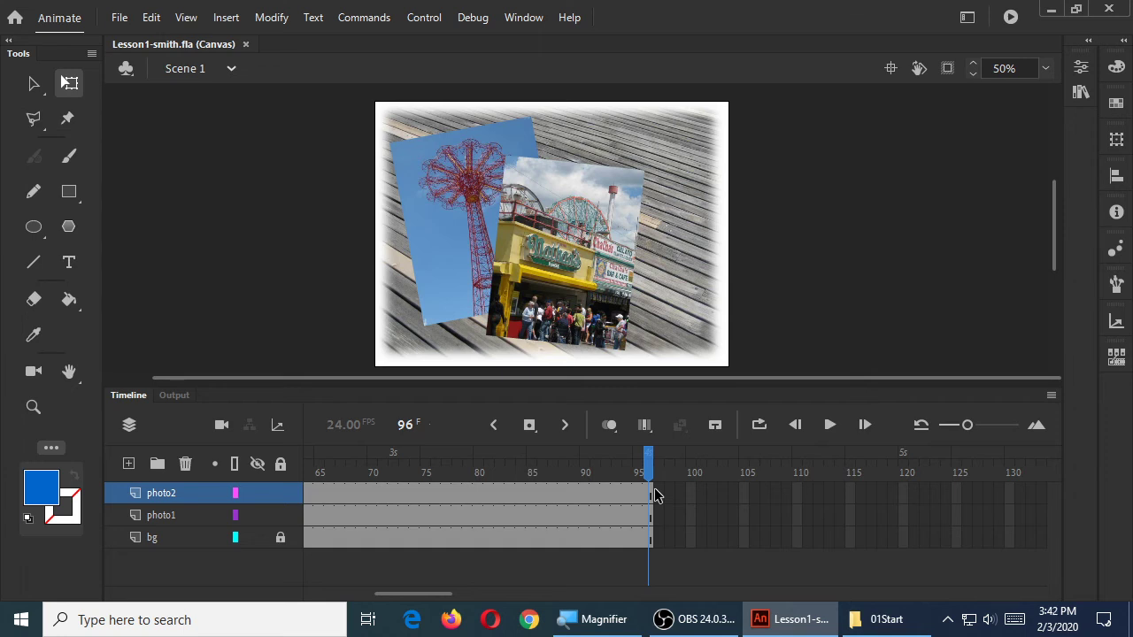
Lock the photo1 and photo2 layers and add a new layer above photo2.
{"action": "left_click", "coordinate": [280, 515]}
{"action": "left_click", "coordinate": [128, 462]}
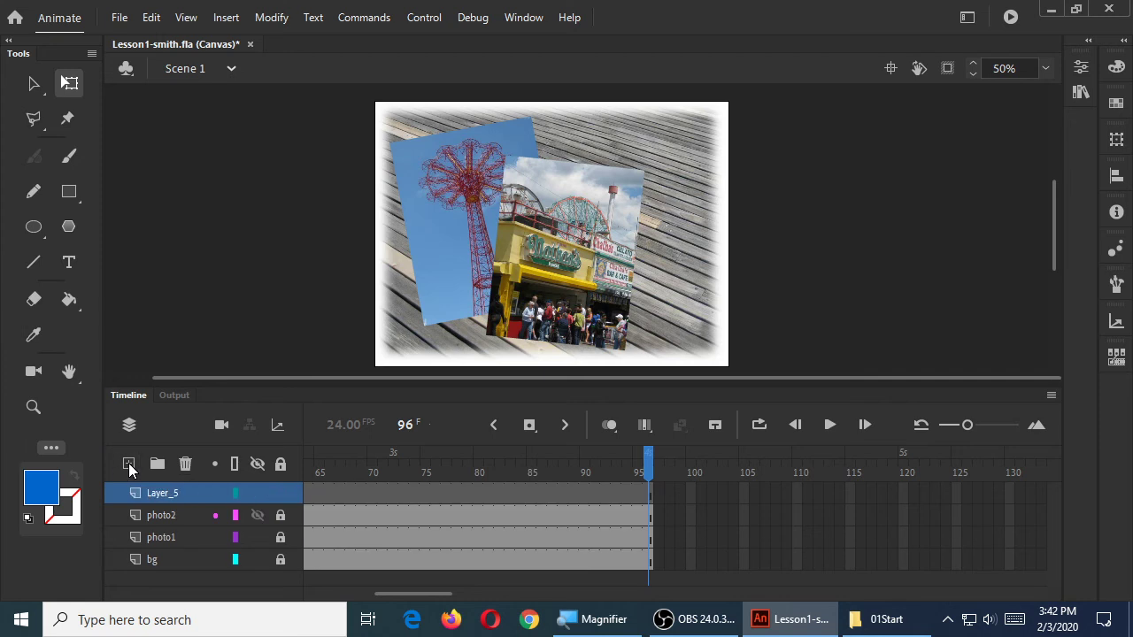
{"action": "left_click_drag", "start_coordinate": [445, 595], "coordinate": [372, 602]}
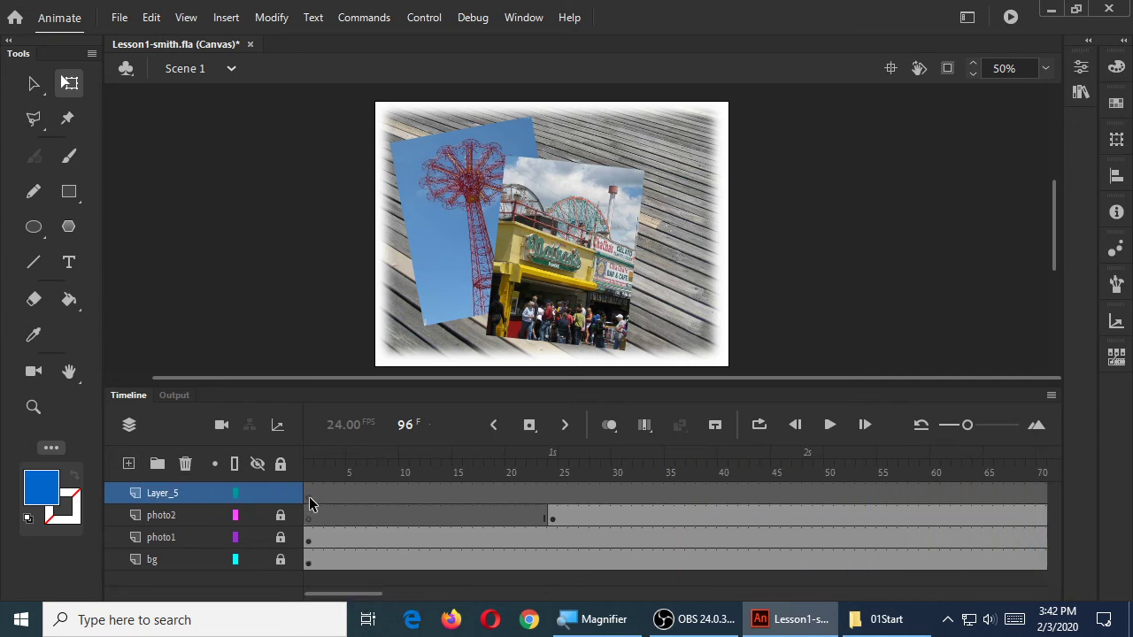
{"action": "left_click_drag", "start_coordinate": [324, 597], "coordinate": [393, 597]}
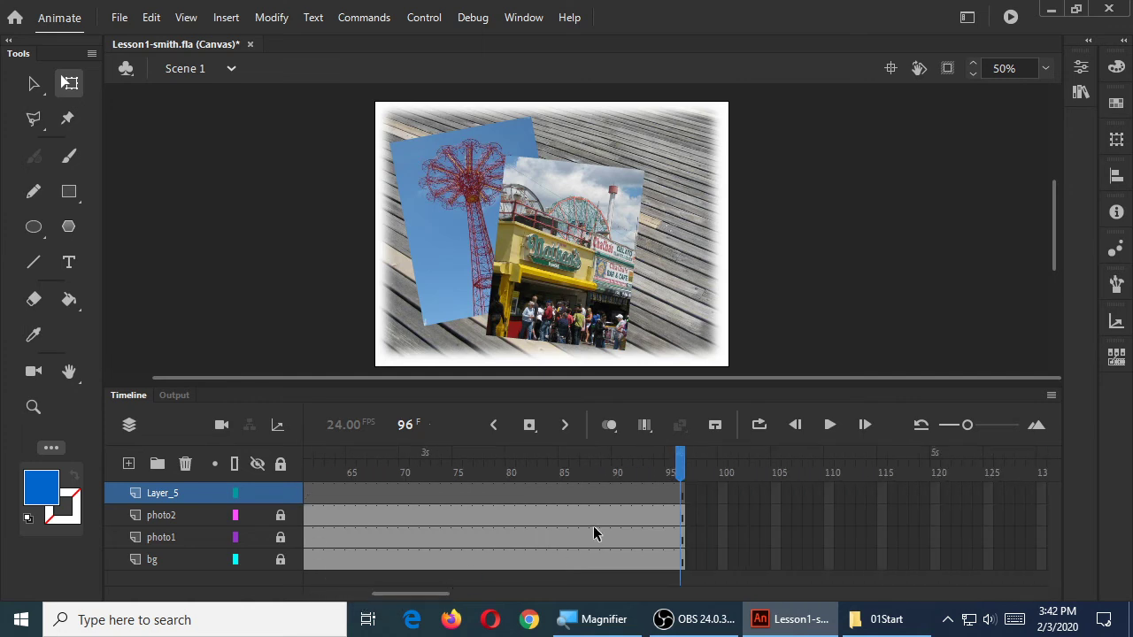
{"action": "left_click", "coordinate": [681, 497]}
Rename the new top layer photo3.
{"action": "double_click", "coordinate": [162, 494]}
{"action": "type", "text": "photo2"}
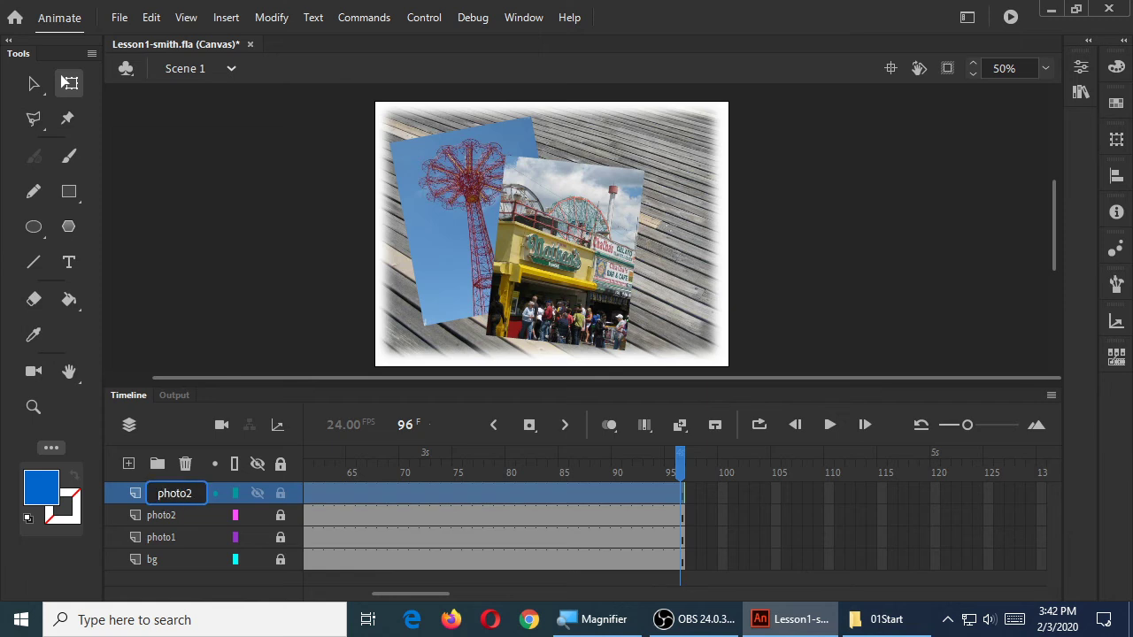
{"action": "key", "text": "BackSpace"}
{"action": "type", "text": "3"}
{"action": "key", "text": "Return"}
{"action": "left_click", "coordinate": [791, 533]}
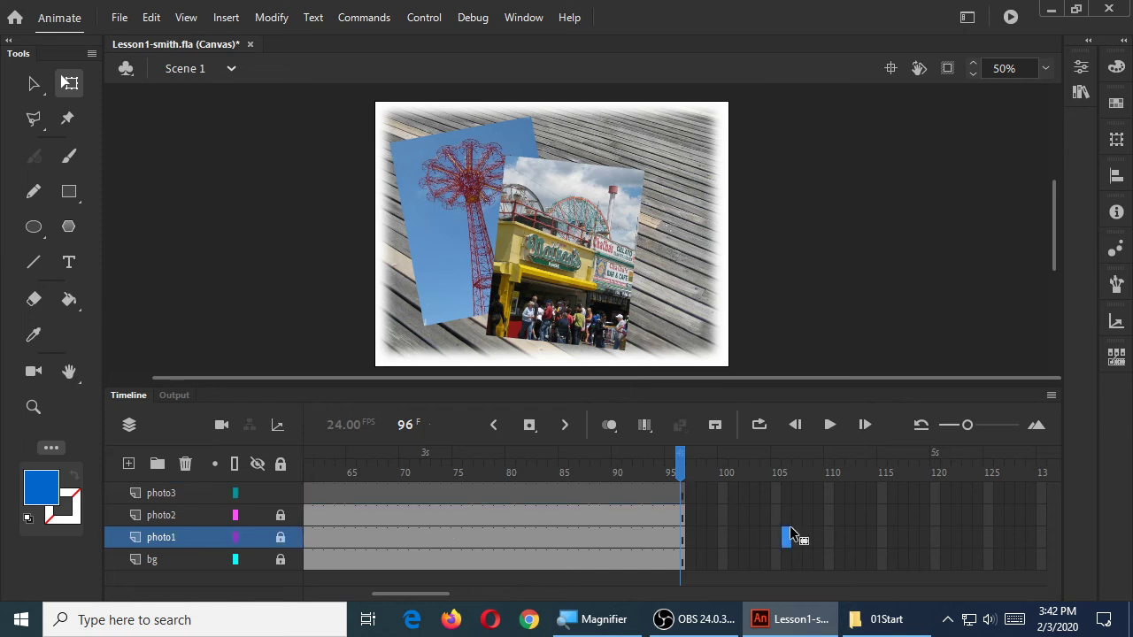
Show the document's library beside the stage, with frame 96 in view on the timeline.
{"action": "mouse_move", "coordinate": [445, 595]}
{"action": "left_mouse_down"}
{"action": "mouse_move", "coordinate": [365, 605]}
{"action": "mouse_move", "coordinate": [426, 605]}
{"action": "left_mouse_up"}
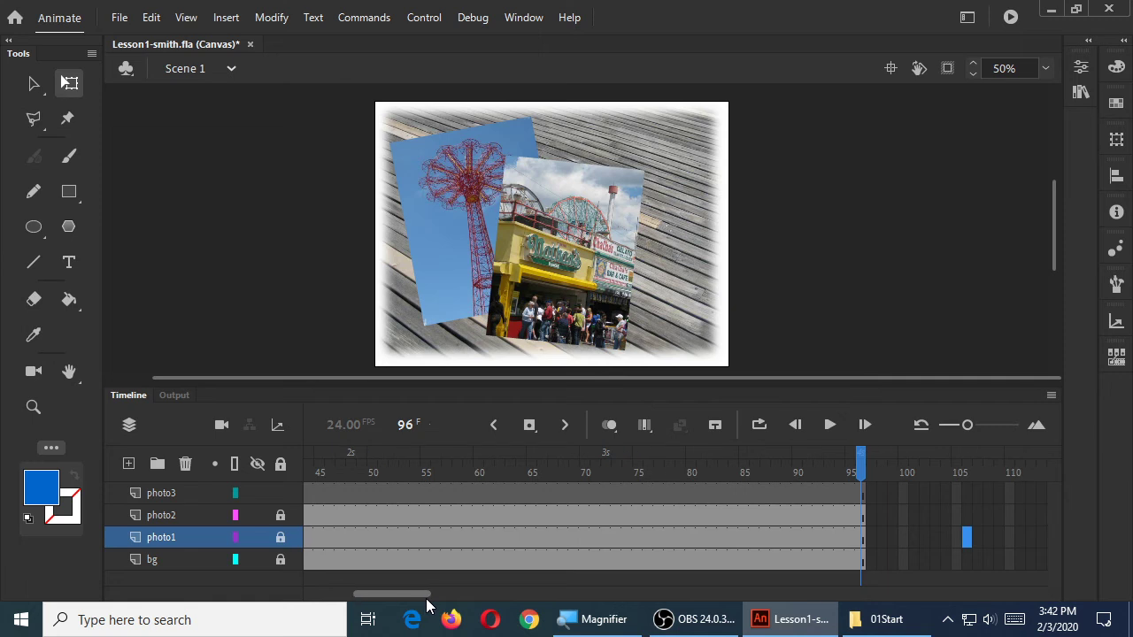
{"action": "left_click", "coordinate": [1087, 41]}
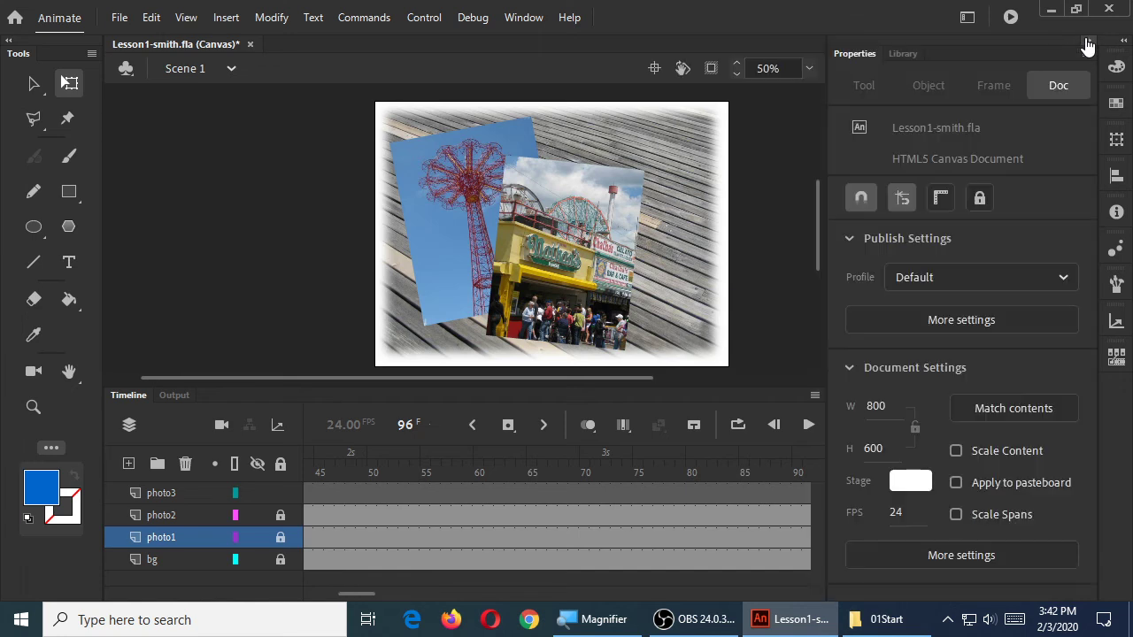
{"action": "left_click", "coordinate": [903, 53]}
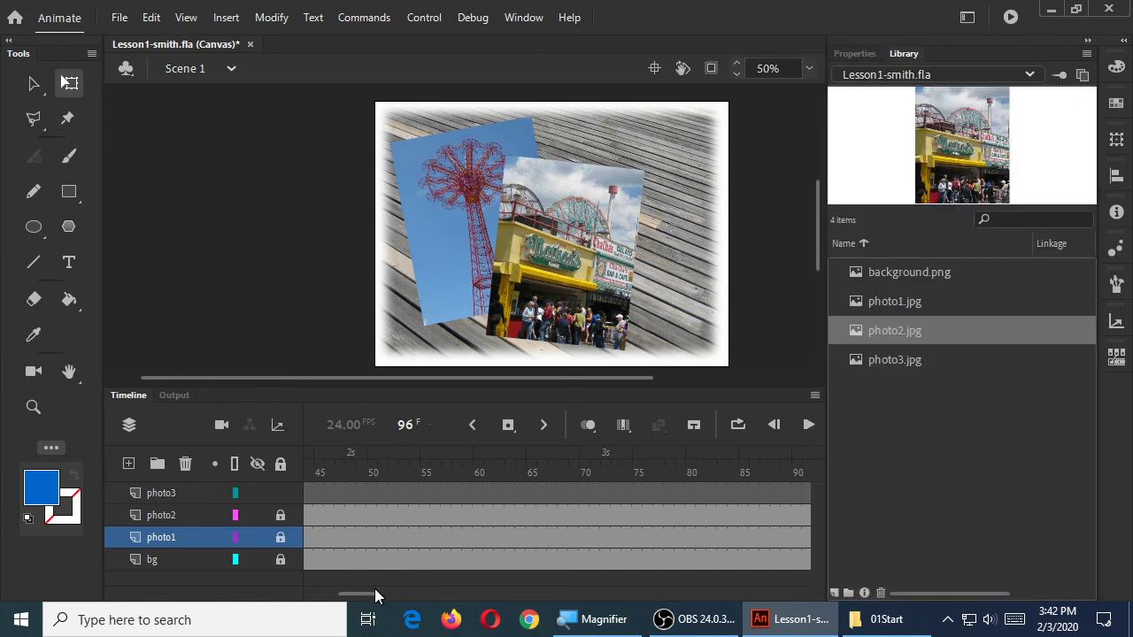
{"action": "left_click_drag", "start_coordinate": [370, 593], "coordinate": [395, 594]}
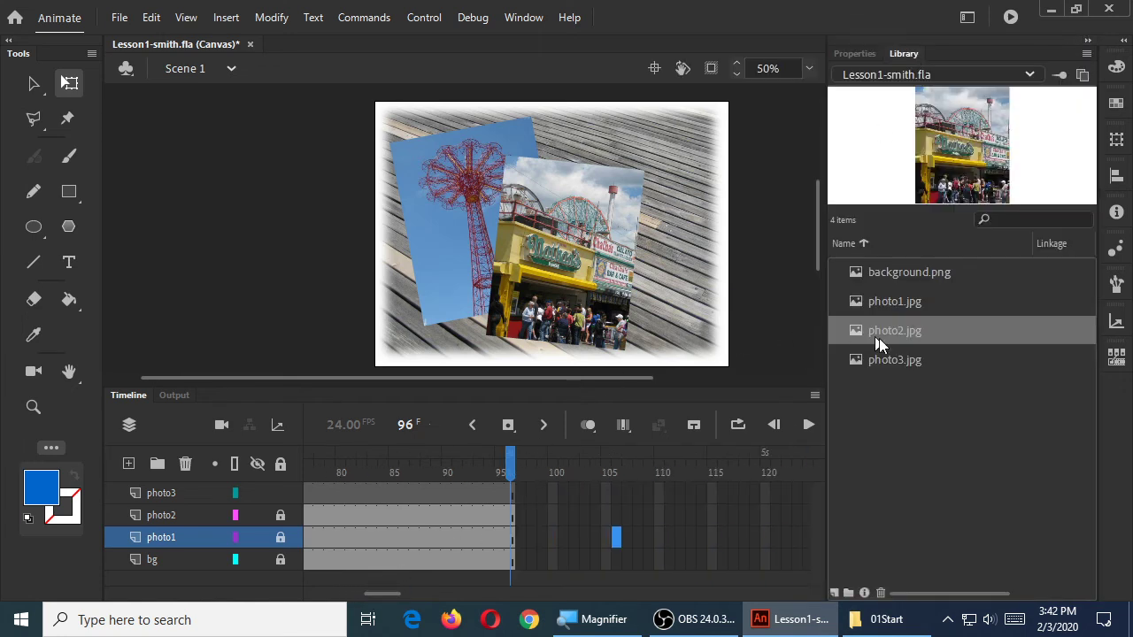
Place photo3.jpg from the library on the photo3 layer, over the lower-right part of the canvas.
{"action": "left_click", "coordinate": [901, 360]}
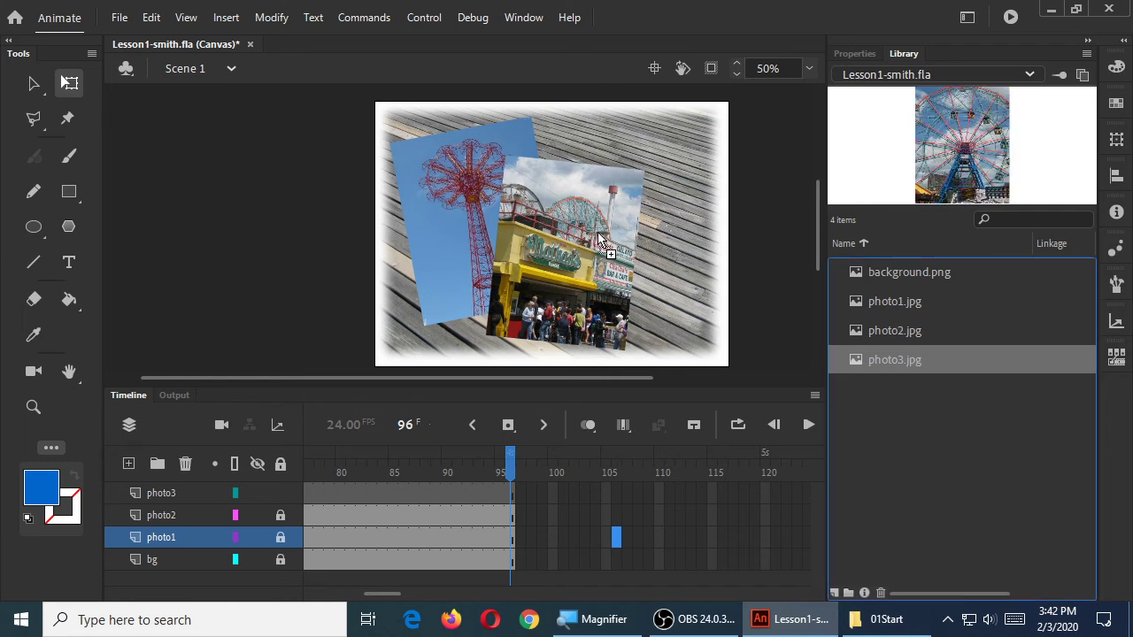
{"action": "left_click", "coordinate": [183, 492]}
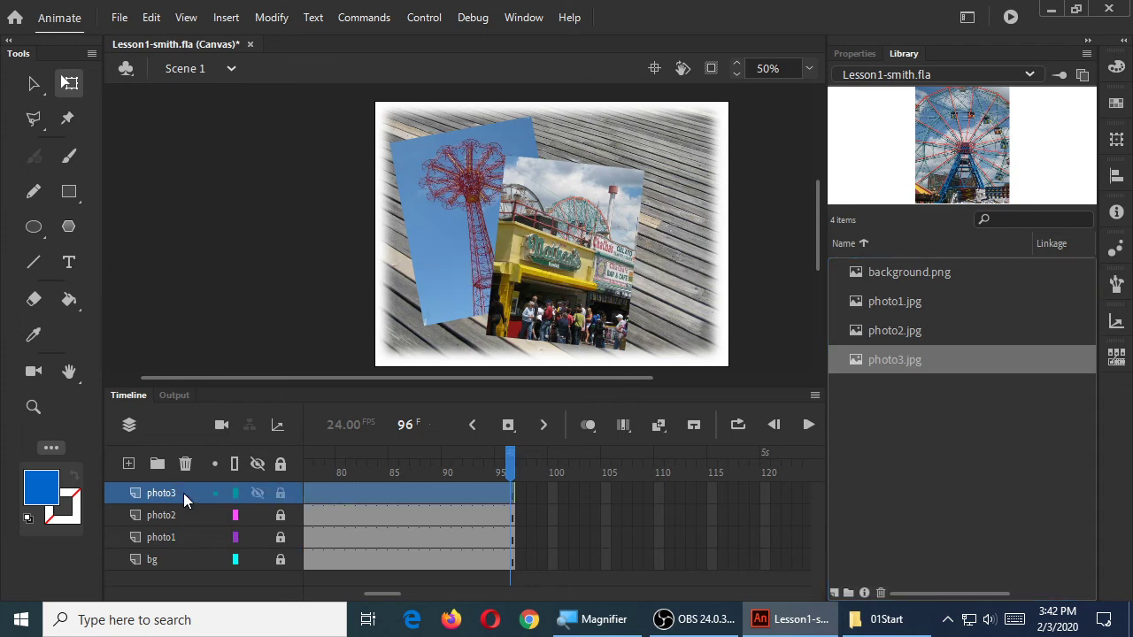
{"action": "left_click", "coordinate": [757, 188]}
{"action": "left_click_drag", "start_coordinate": [912, 369], "coordinate": [665, 261]}
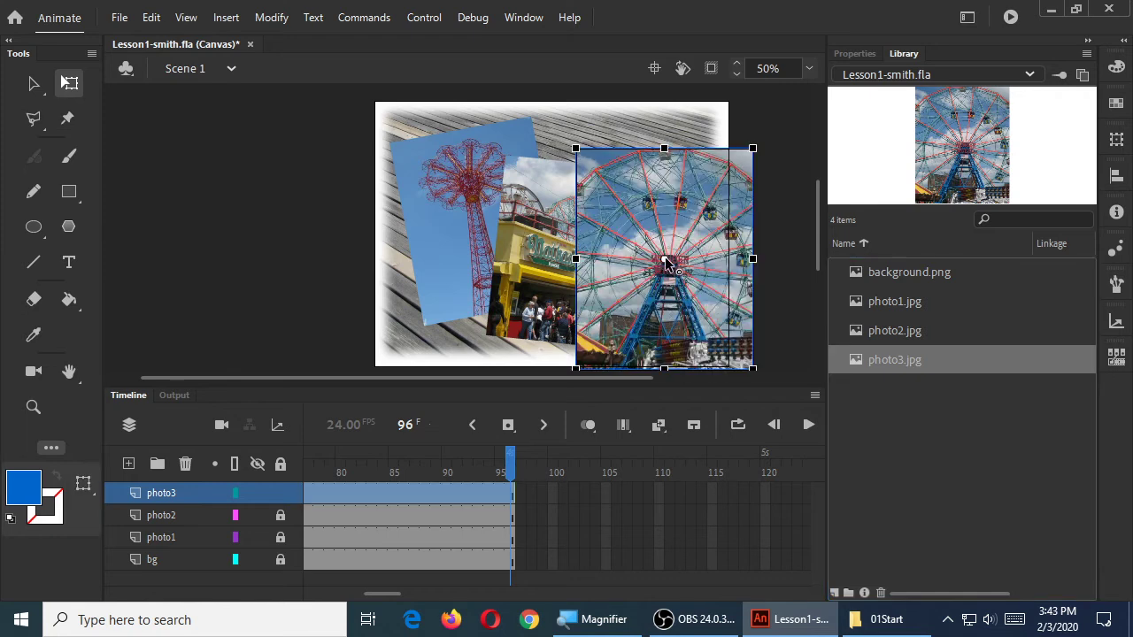
Test the movie in the browser and delete the Ferris wheel photo from the stage.
{"action": "left_click", "coordinate": [1010, 17]}
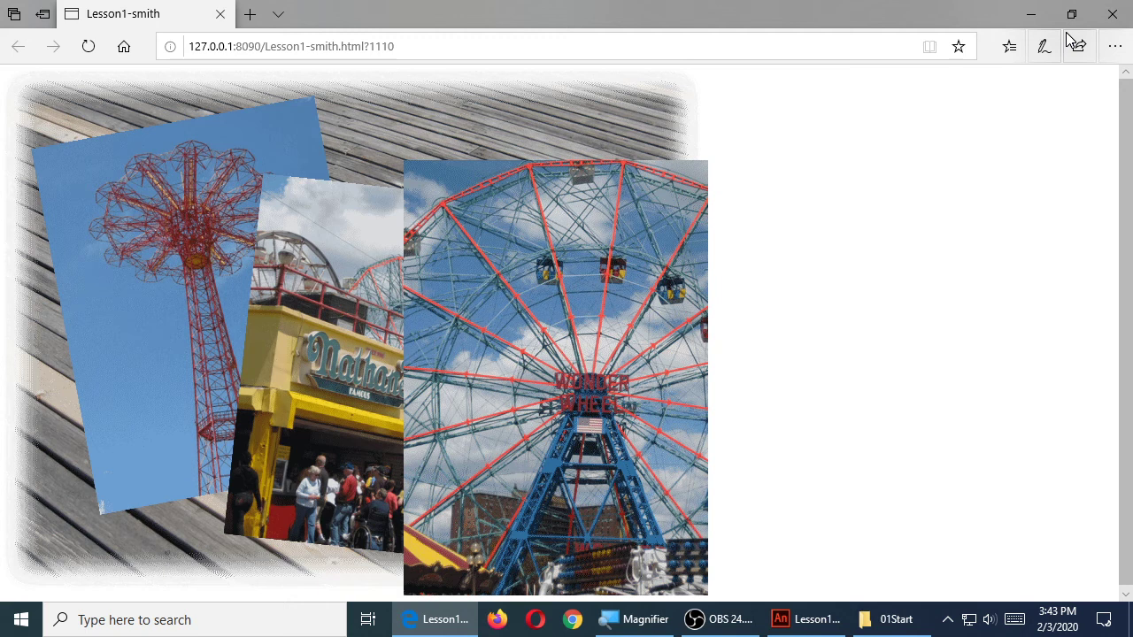
{"action": "left_click", "coordinate": [1112, 14]}
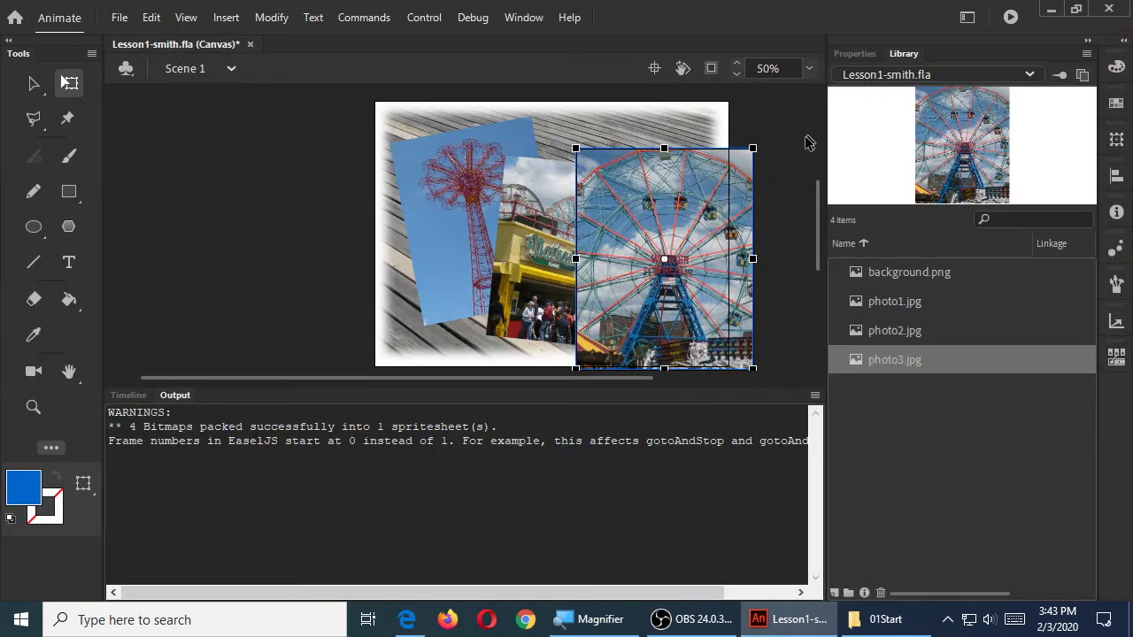
{"action": "key", "text": "Delete"}
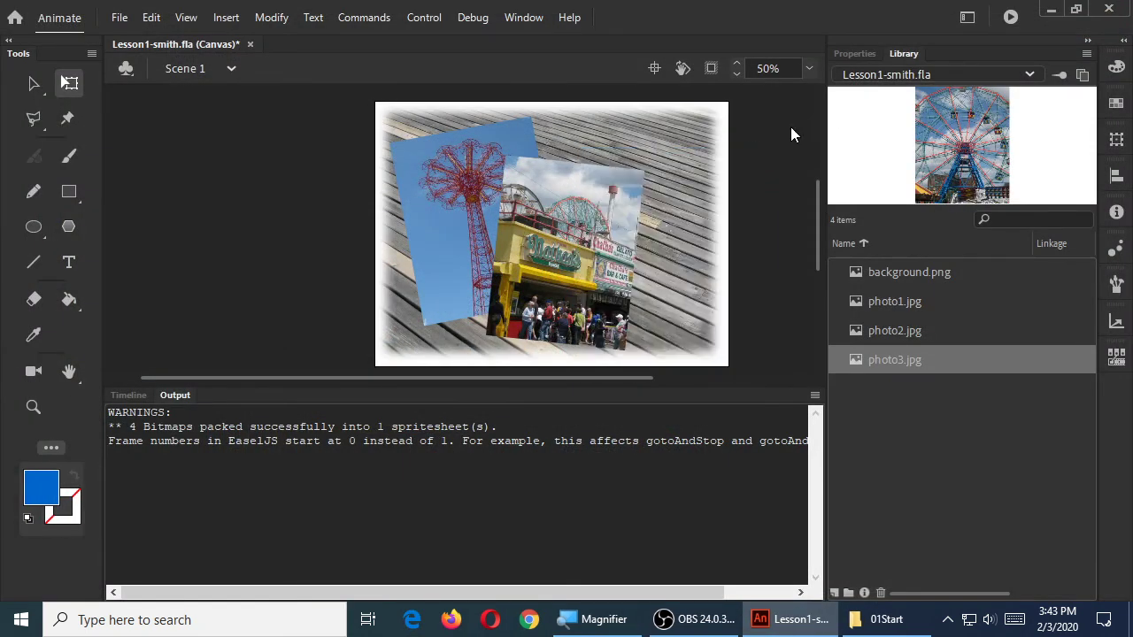
{"action": "left_click", "coordinate": [138, 396]}
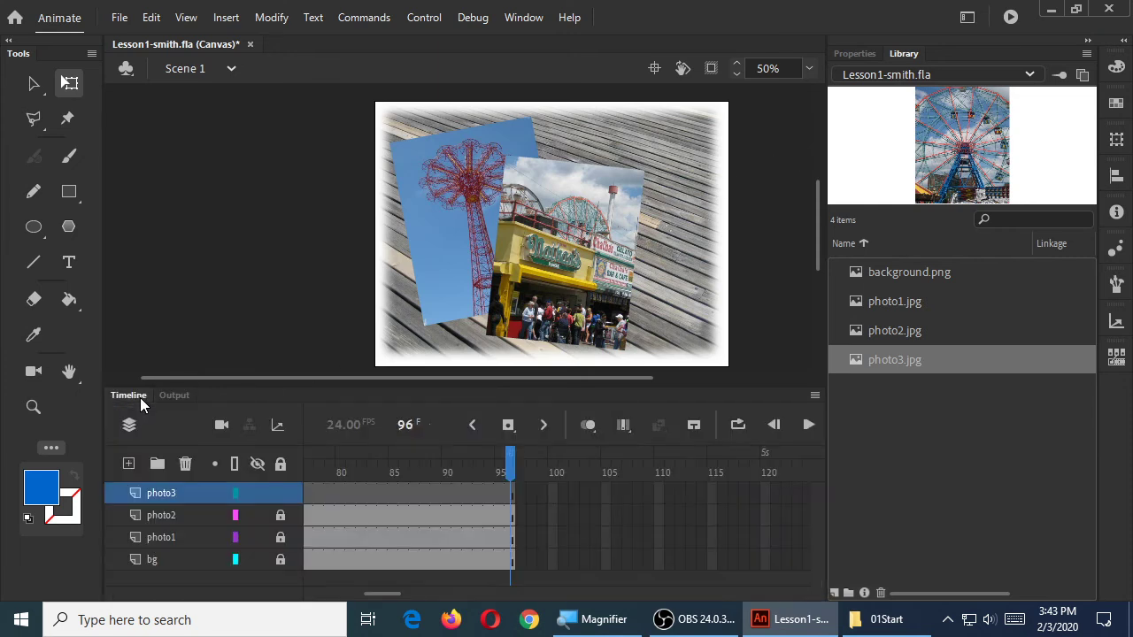
Examine the layers' keyframes at frame 1 and the photo2 keyframe at frame 24.
{"action": "left_click_drag", "start_coordinate": [376, 599], "coordinate": [266, 599]}
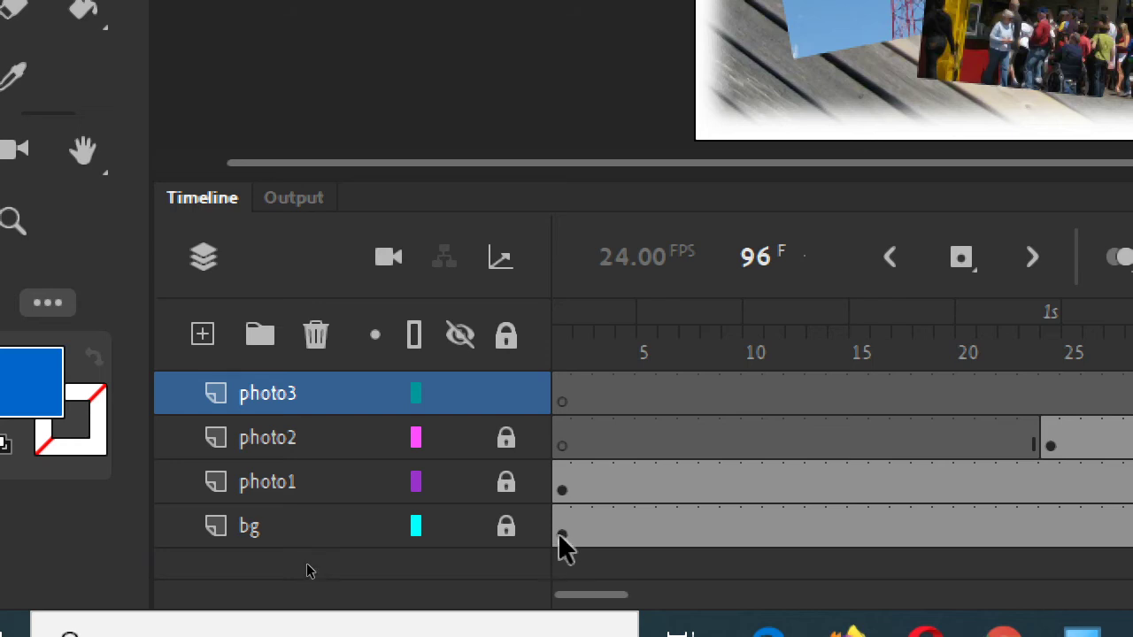
{"action": "left_click_drag", "start_coordinate": [576, 592], "coordinate": [387, 602]}
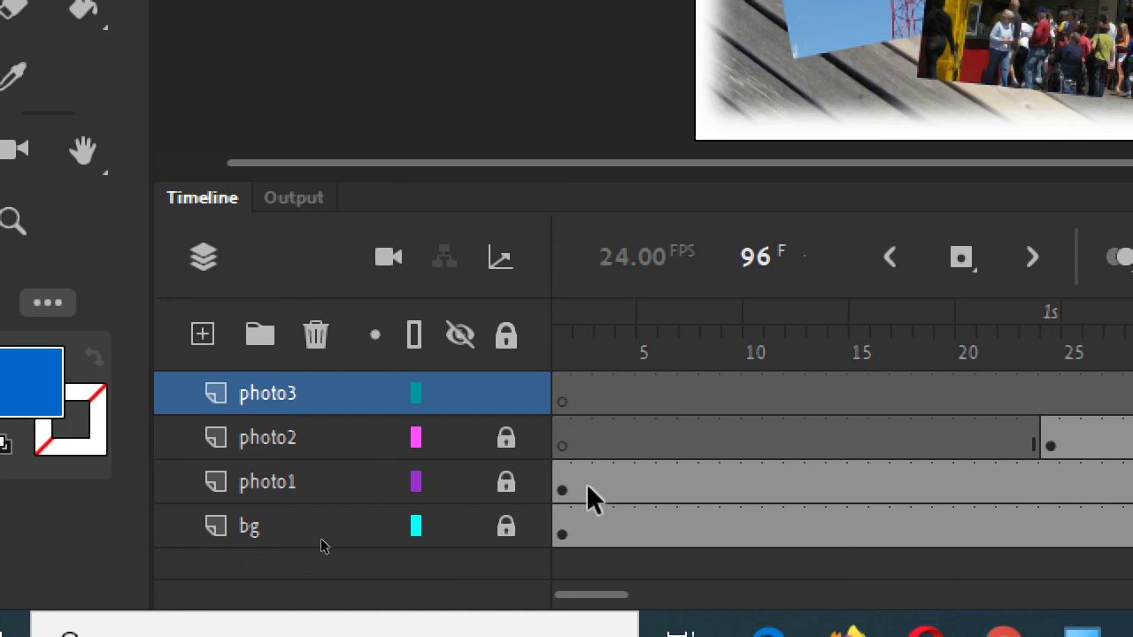
{"action": "left_click_drag", "start_coordinate": [590, 611], "coordinate": [548, 587]}
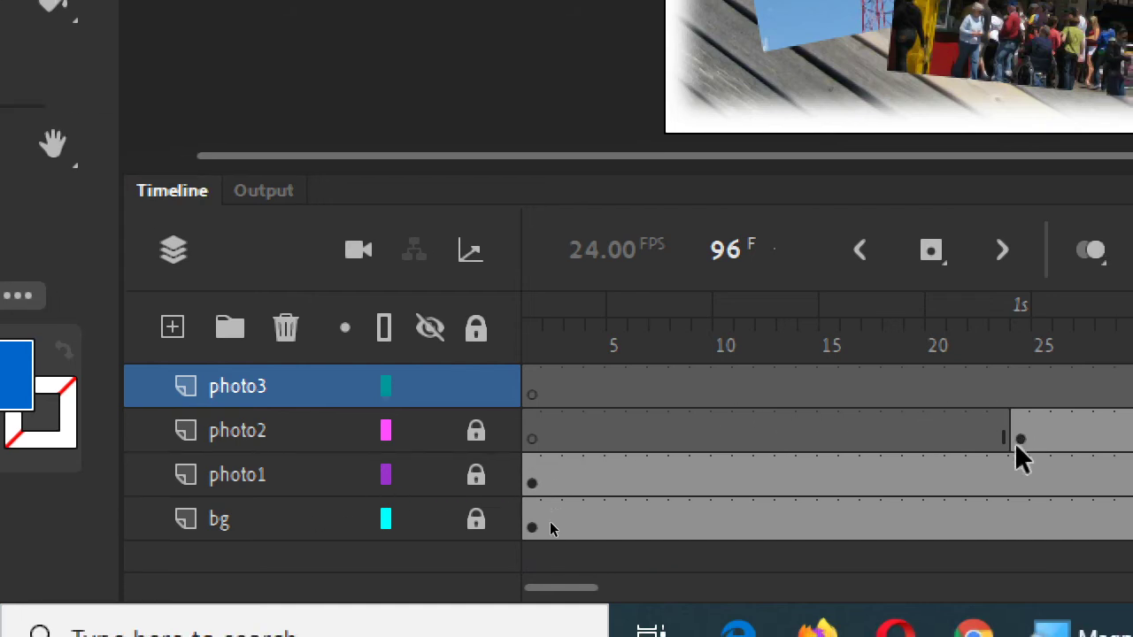
{"action": "left_click", "coordinate": [1019, 438]}
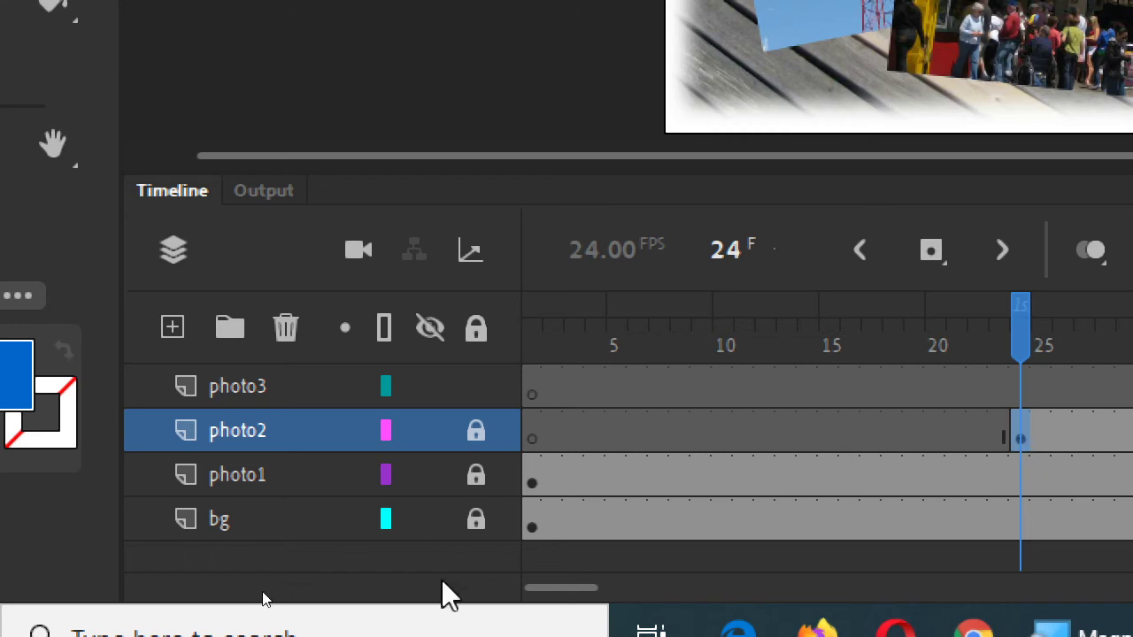
Place photo3.jpg from the library on the photo3 layer, covering the Nathan's photo on the stage.
{"action": "left_click_drag", "start_coordinate": [540, 581], "coordinate": [494, 589]}
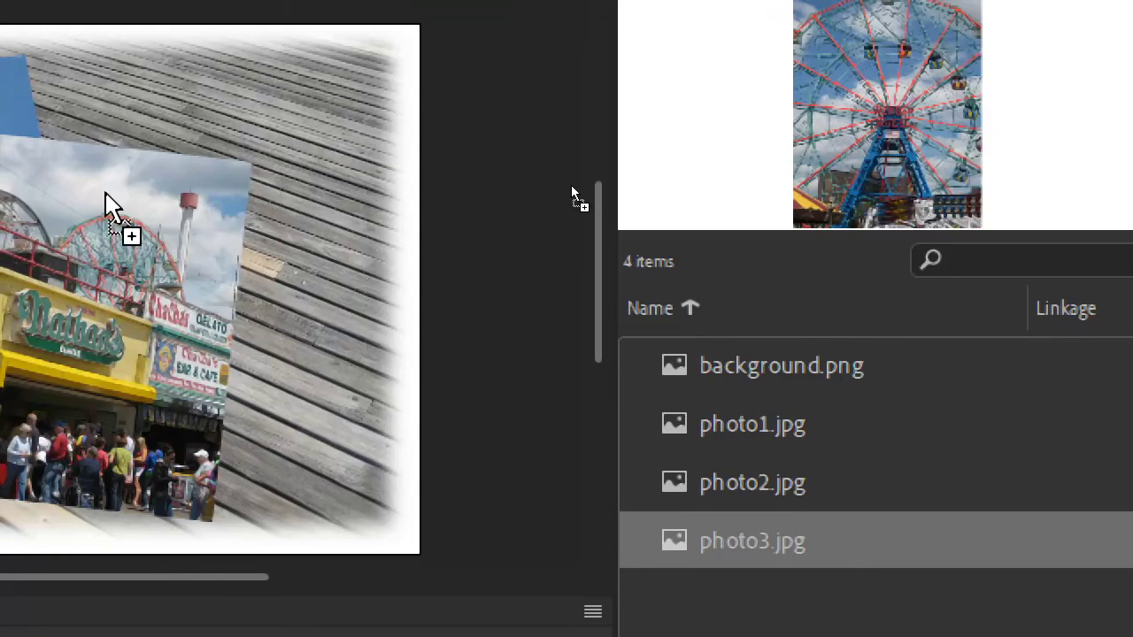
{"action": "left_click_drag", "start_coordinate": [105, 203], "coordinate": [106, 202]}
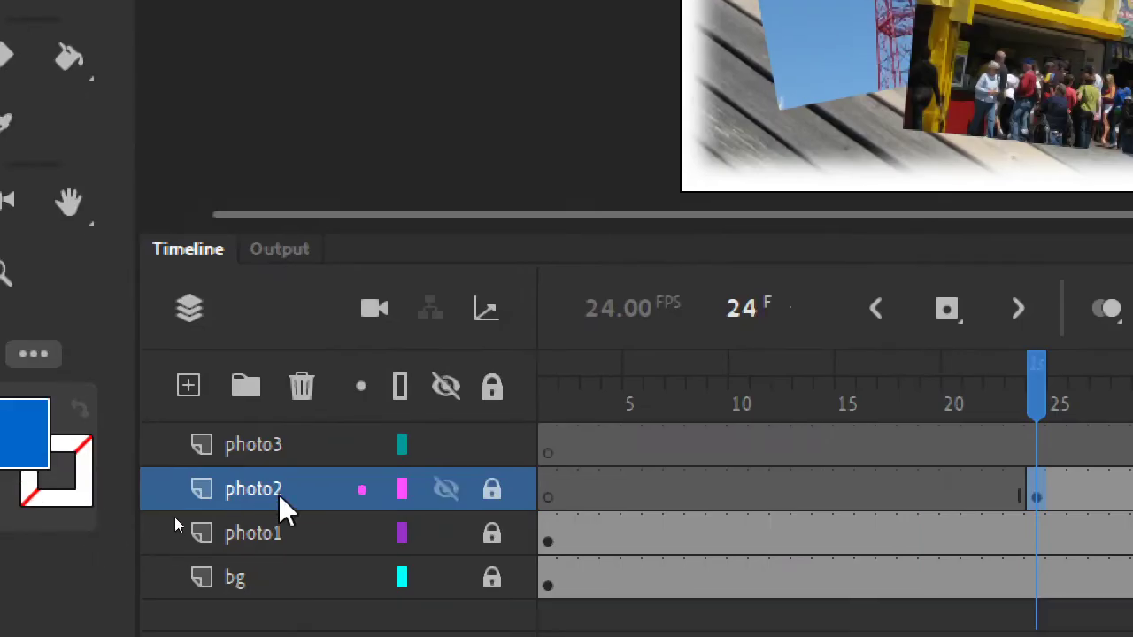
{"action": "left_click", "coordinate": [308, 438]}
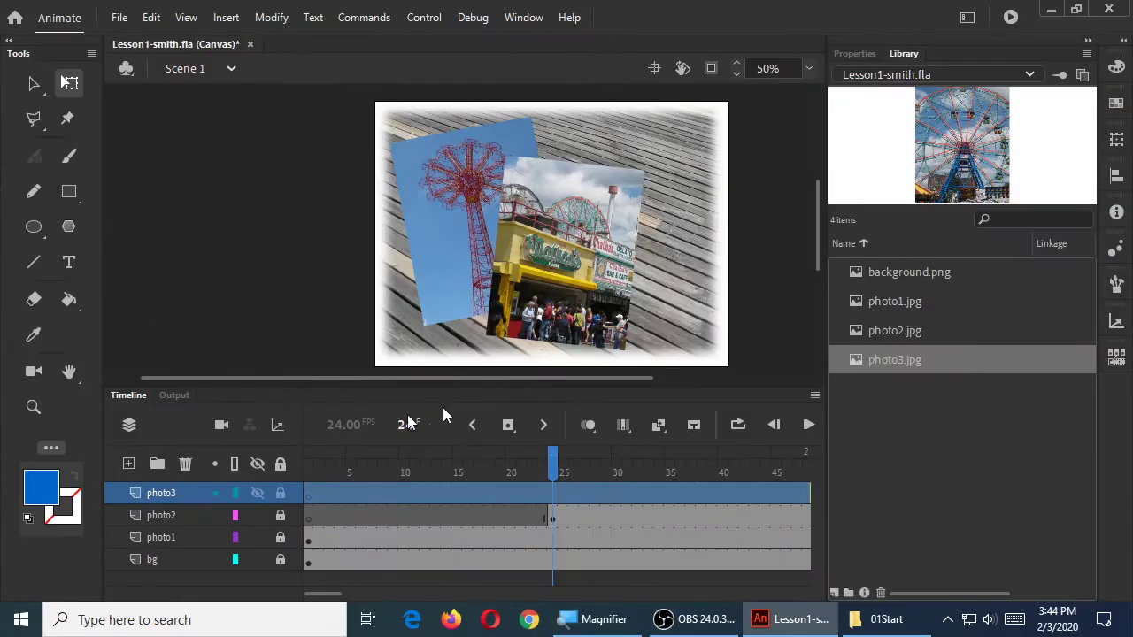
{"action": "left_click_drag", "start_coordinate": [891, 368], "coordinate": [577, 317]}
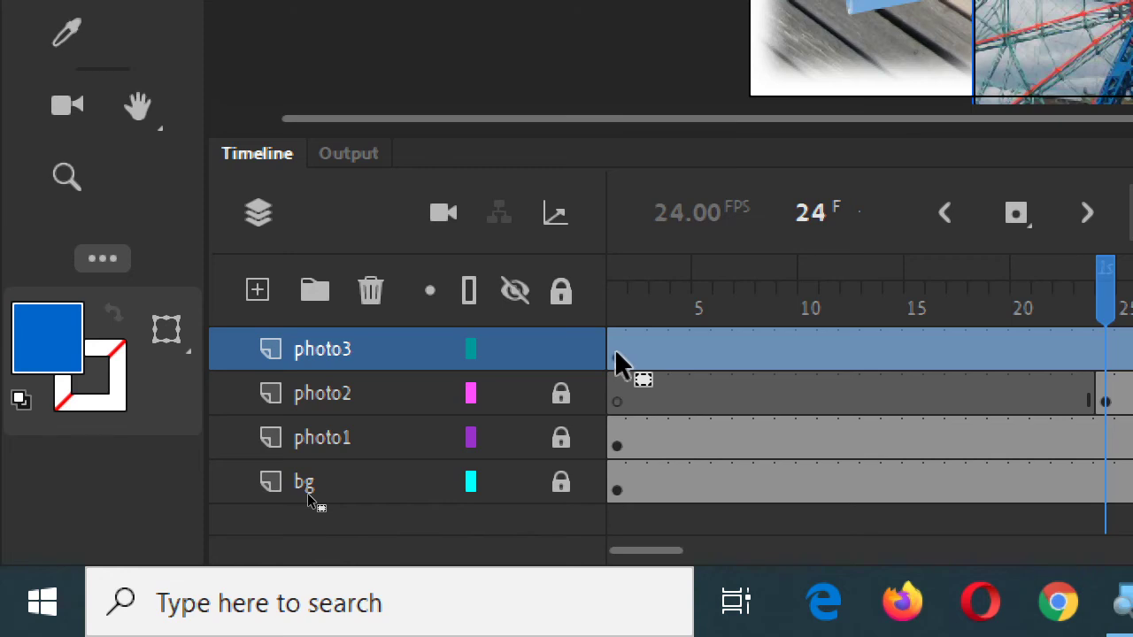
Delete the Ferris wheel photo from the photo3 layer's keyframe at frame 1.
{"action": "left_click", "coordinate": [679, 359]}
{"action": "left_click", "coordinate": [624, 363]}
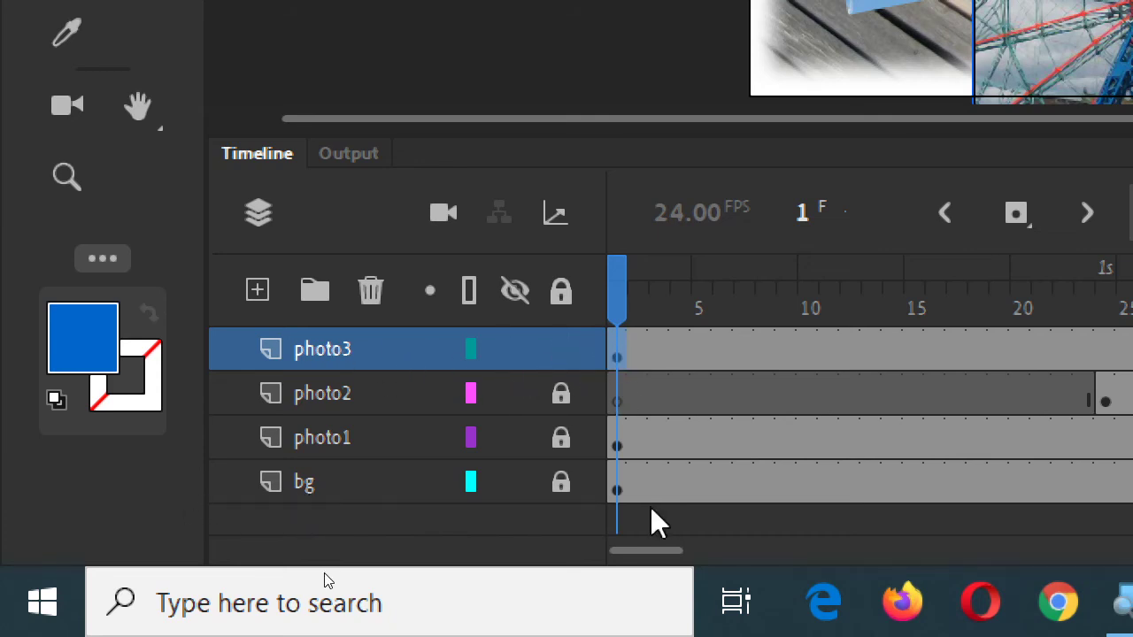
{"action": "left_click_drag", "start_coordinate": [639, 547], "coordinate": [775, 548]}
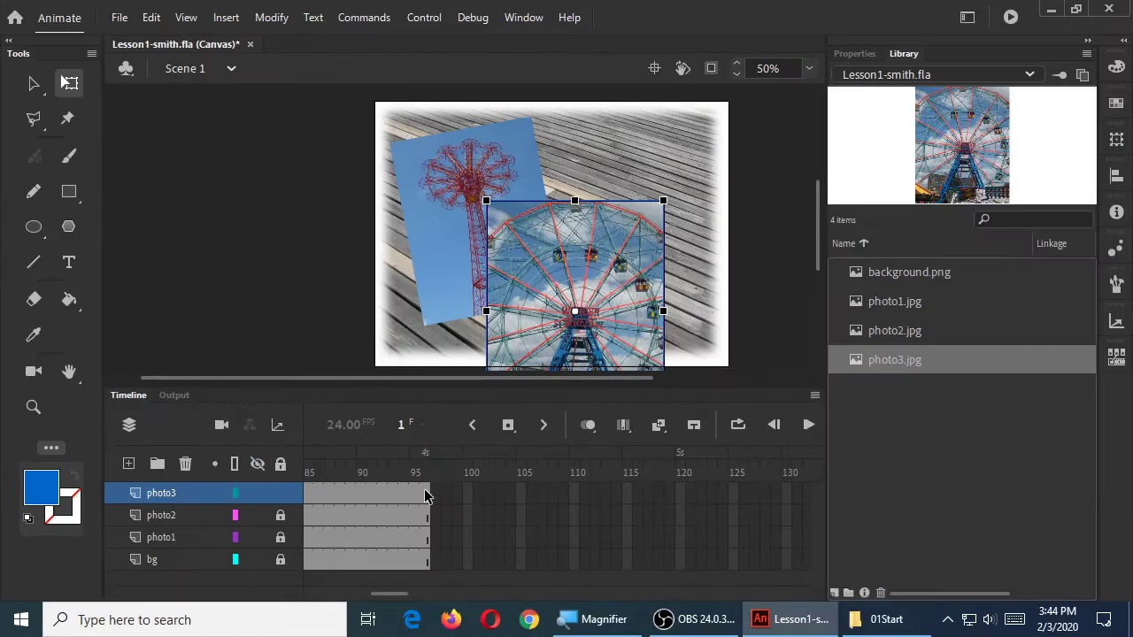
{"action": "key", "text": "Home"}
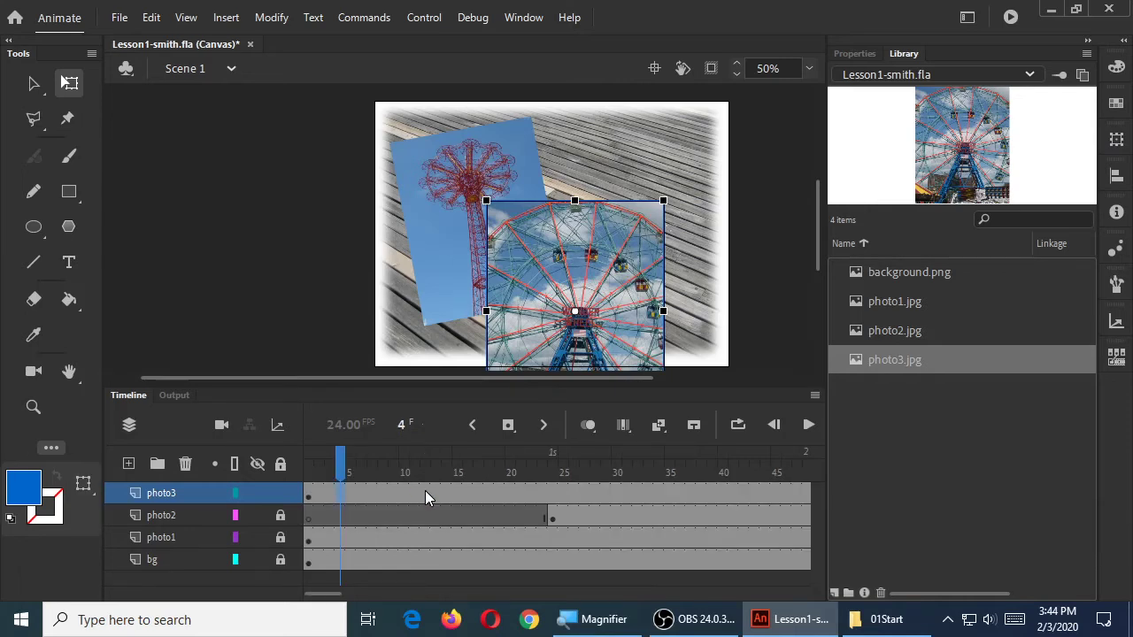
{"action": "key", "text": "period"}
{"action": "key", "text": "Delete"}
{"action": "left_click", "coordinate": [404, 495]}
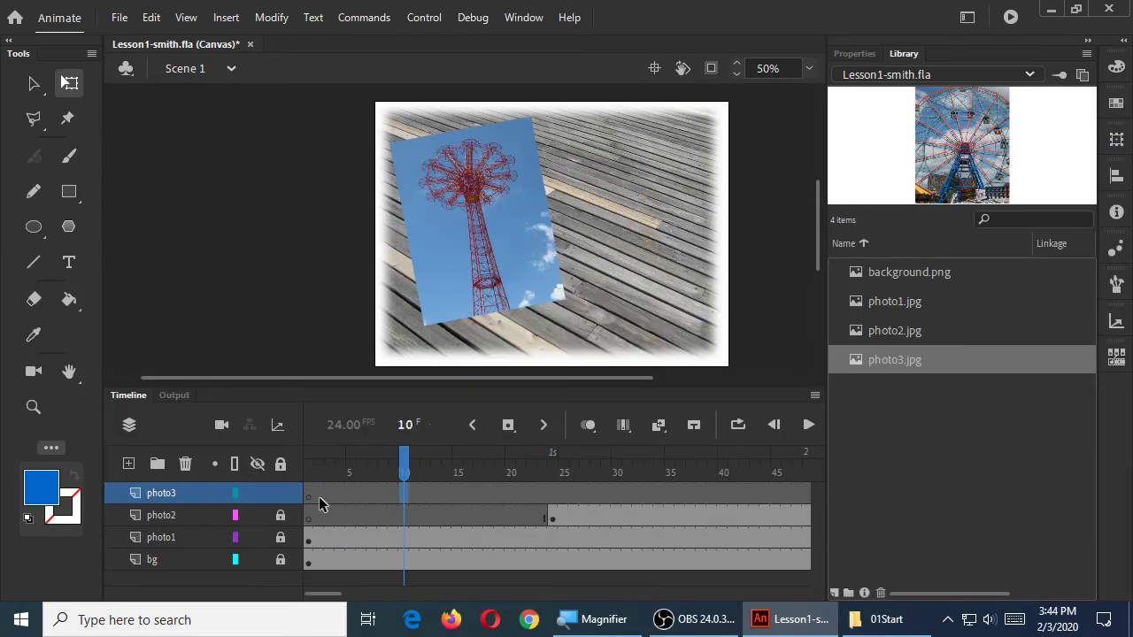
{"action": "left_click", "coordinate": [310, 497]}
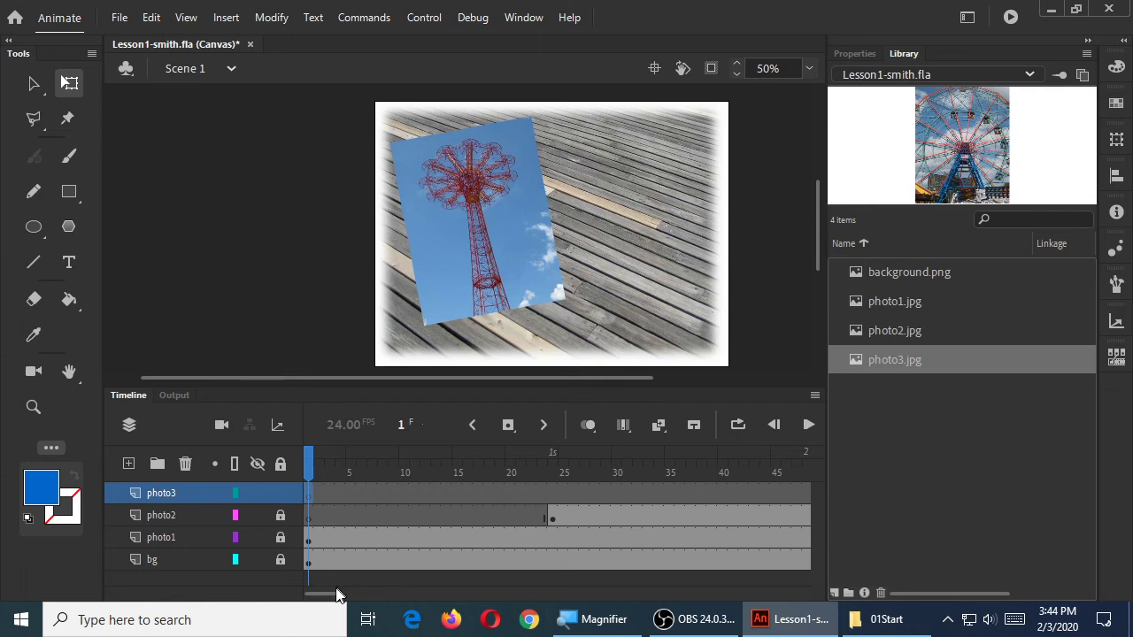
Insert a blank keyframe on the photo3 layer at frame 96.
{"action": "left_click_drag", "start_coordinate": [333, 597], "coordinate": [383, 593]}
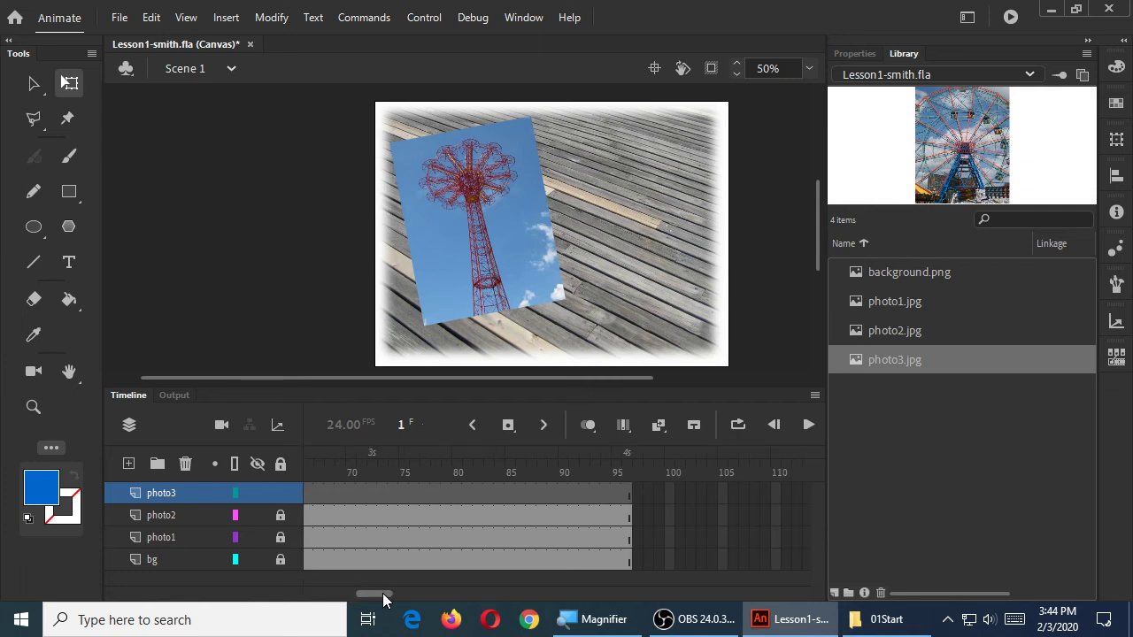
{"action": "left_click", "coordinate": [629, 502]}
{"action": "right_click", "coordinate": [627, 496]}
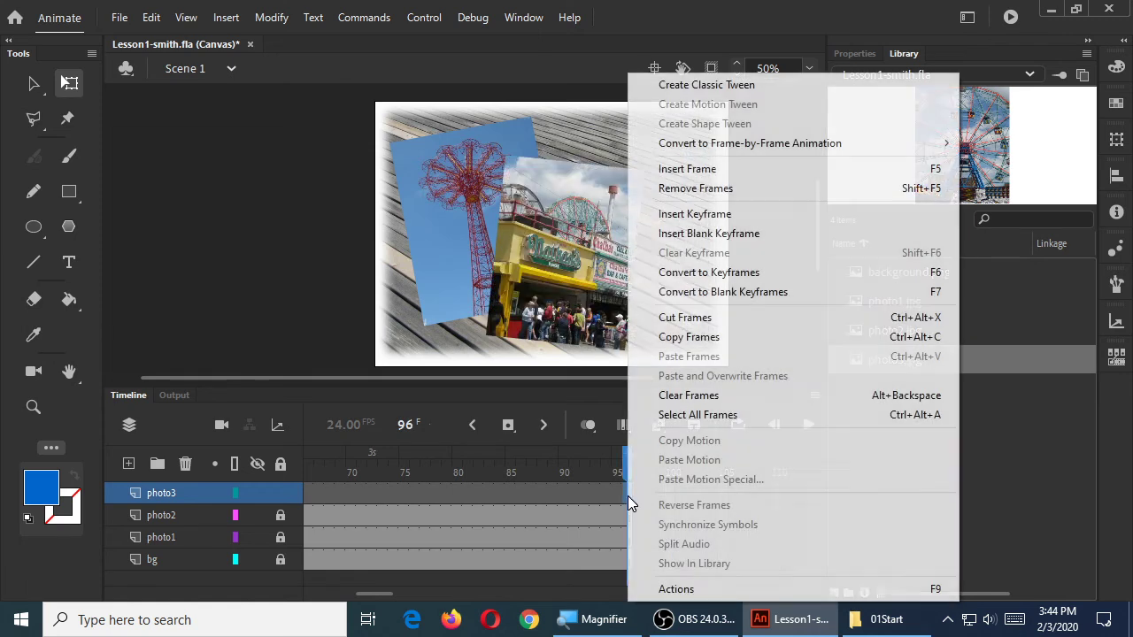
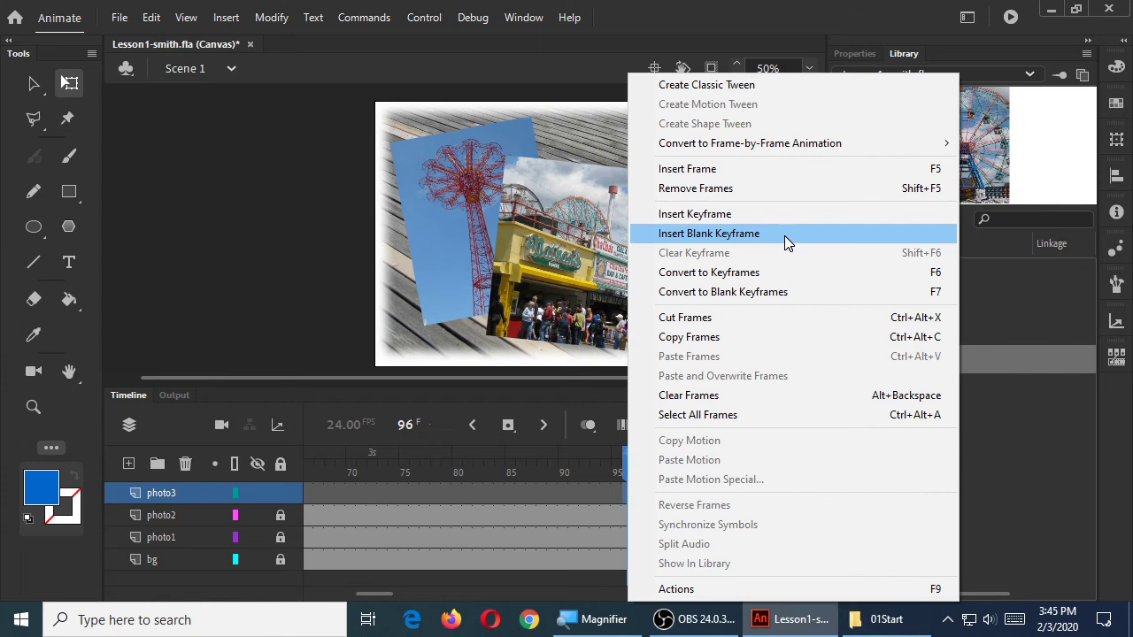
{"action": "left_click", "coordinate": [784, 235]}
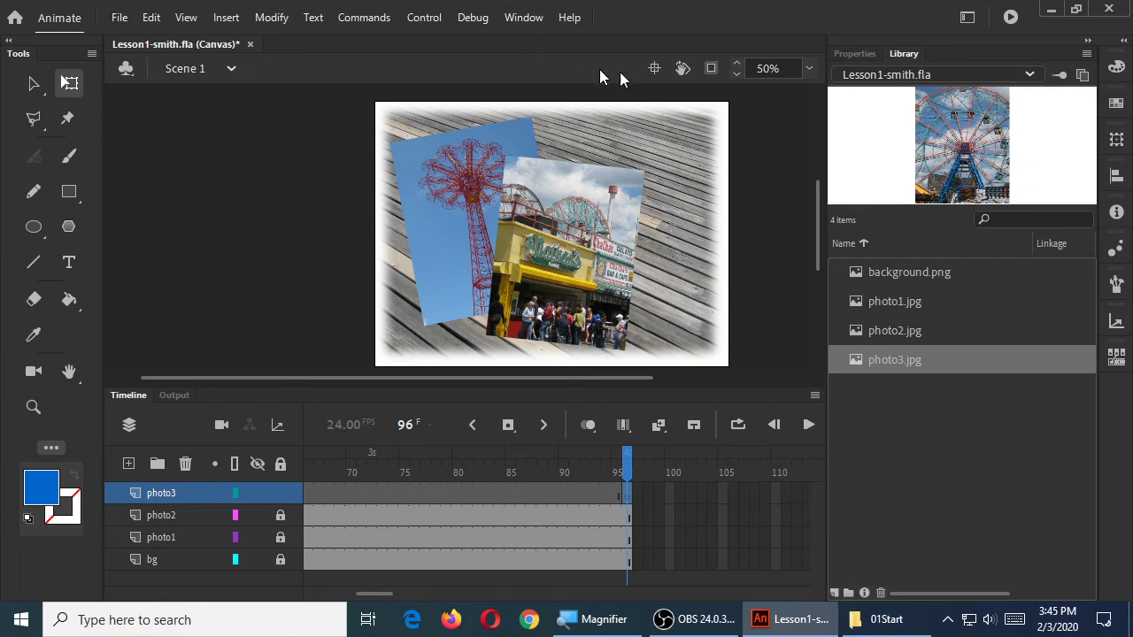
Place photo3.jpg from the library at frame 96, scaled down and tilted counterclockwise, slightly overlapping the right side of the Nathan's photo.
{"action": "left_click_drag", "start_coordinate": [882, 363], "coordinate": [592, 226]}
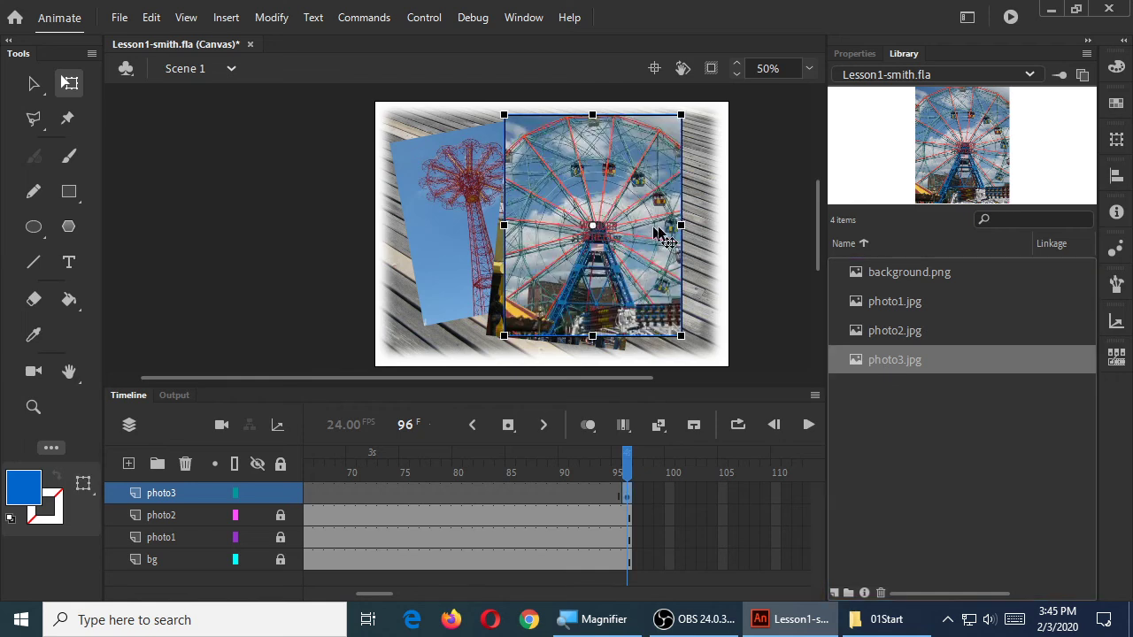
{"action": "left_click_drag", "start_coordinate": [689, 118], "coordinate": [637, 135]}
{"action": "left_click_drag", "start_coordinate": [632, 89], "coordinate": [622, 133]}
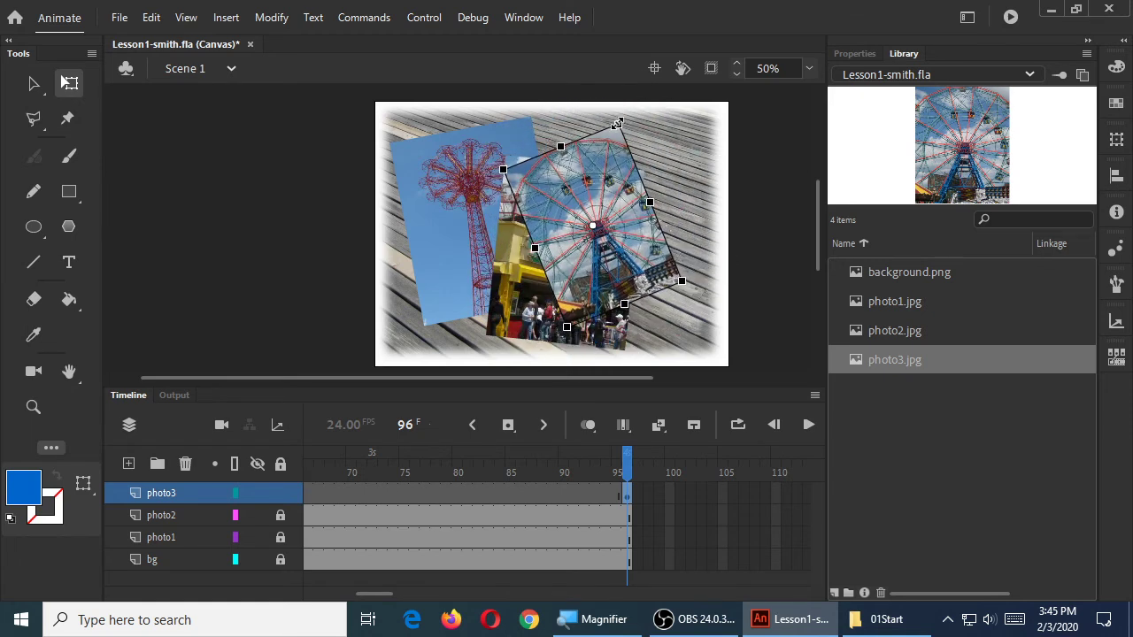
{"action": "left_click_drag", "start_coordinate": [615, 186], "coordinate": [672, 194]}
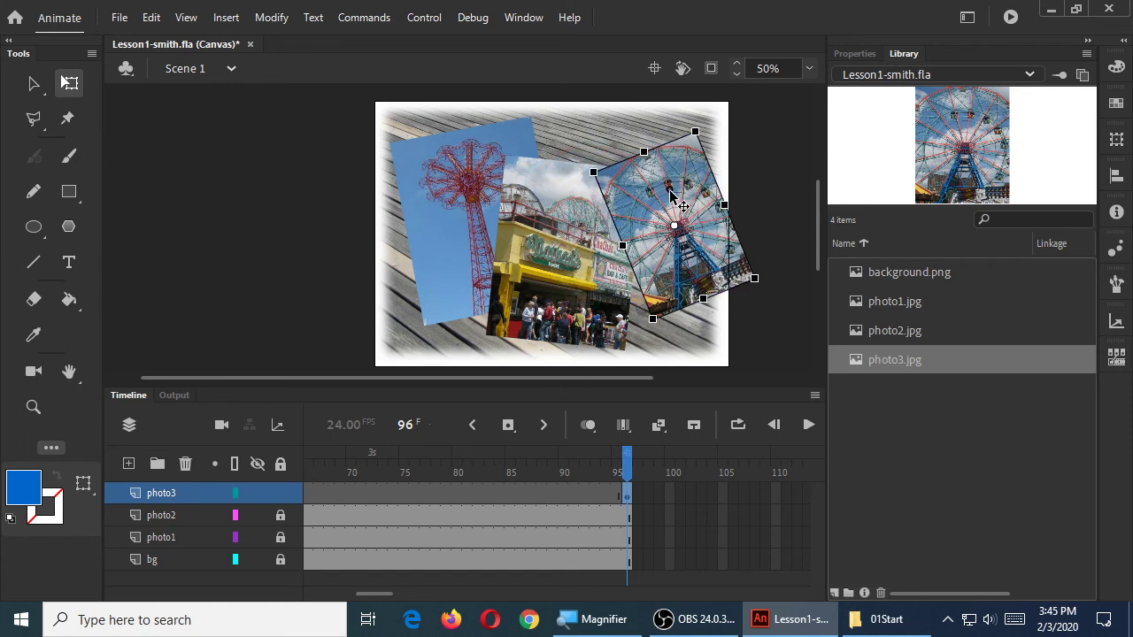
{"action": "left_click", "coordinate": [769, 163]}
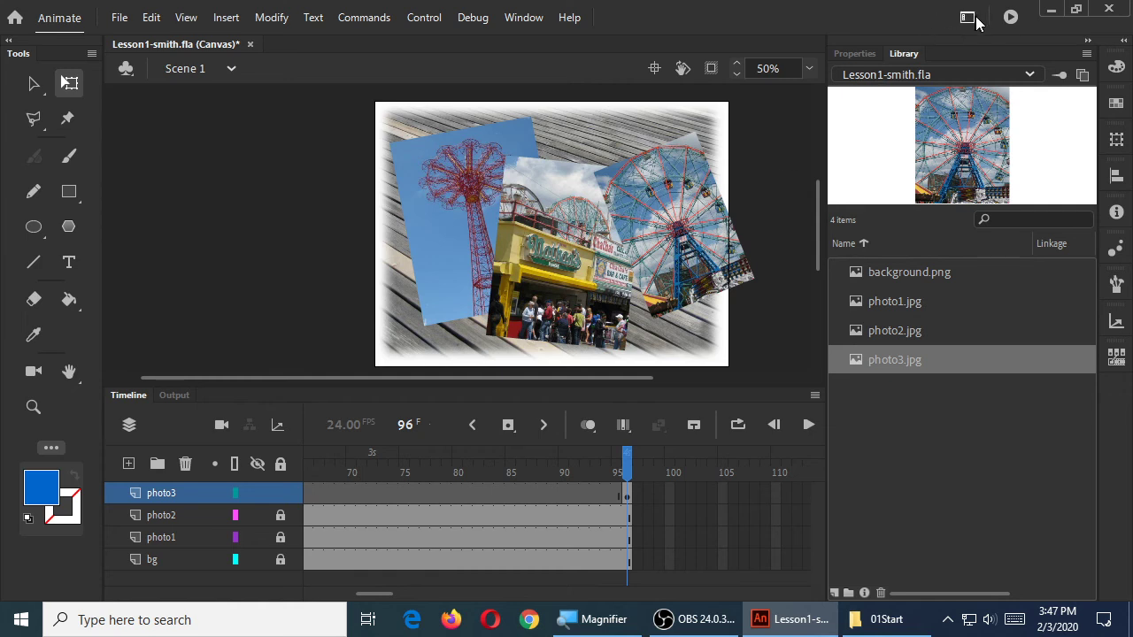
Test the movie in the browser to check when the Ferris wheel photo appears, and return to the timeline.
{"action": "left_click", "coordinate": [1010, 17]}
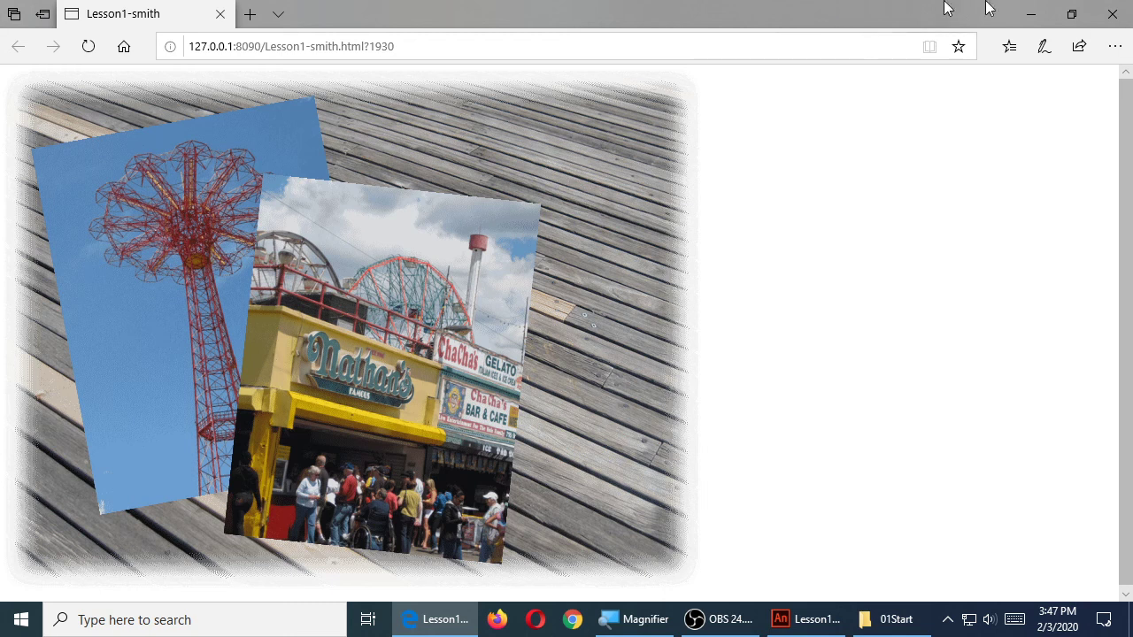
{"action": "left_click", "coordinate": [1112, 13]}
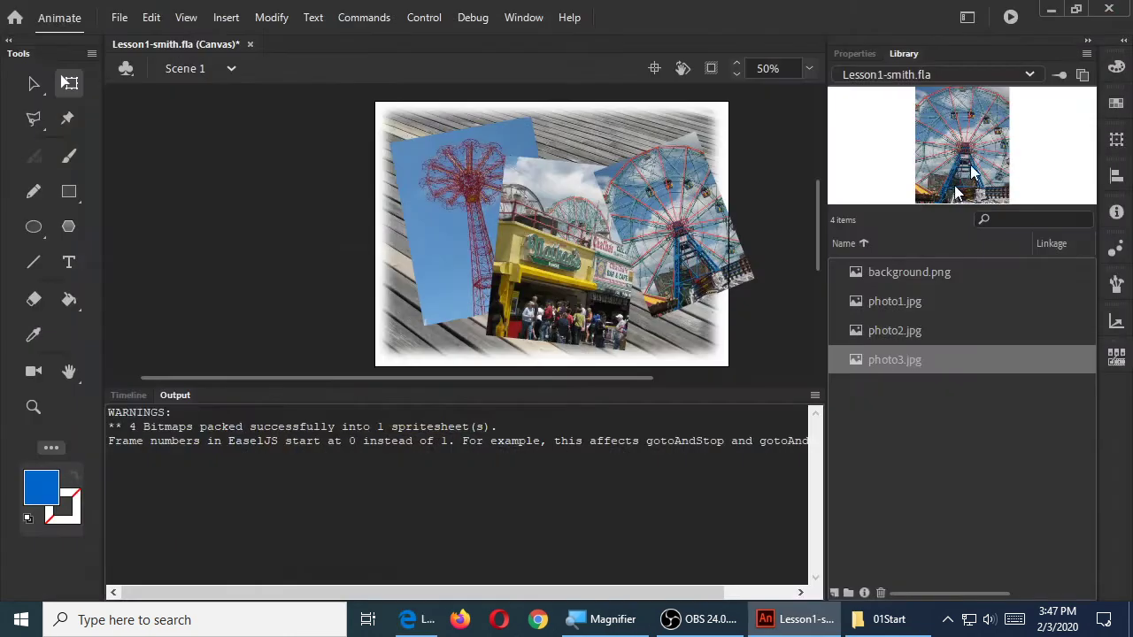
{"action": "left_click", "coordinate": [129, 395]}
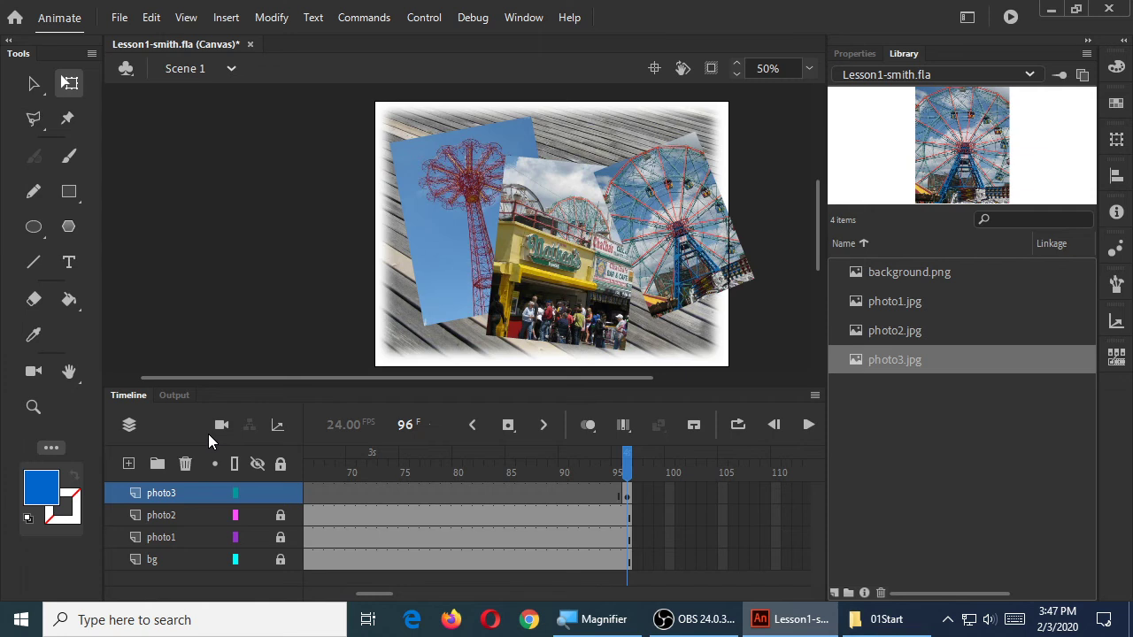
Extend the photo3, photo2, photo1 and bg layers to frame 120 and save the document.
{"action": "left_click_drag", "start_coordinate": [363, 599], "coordinate": [373, 599]}
{"action": "left_click", "coordinate": [732, 496]}
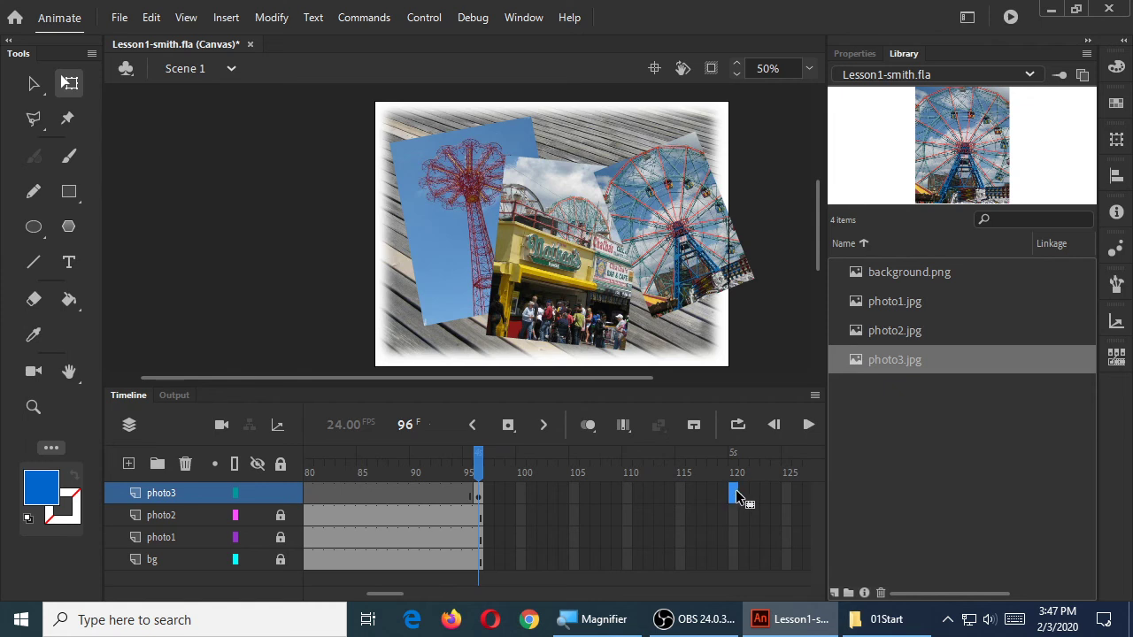
{"action": "key", "text": "F5"}
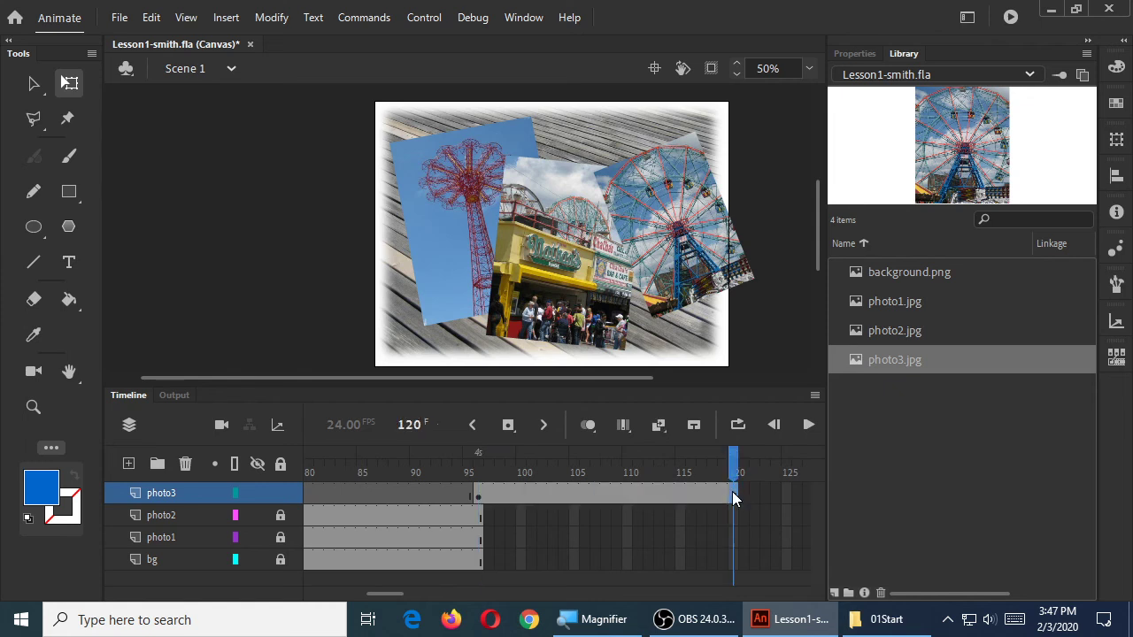
{"action": "left_click", "coordinate": [731, 516]}
{"action": "key", "text": "F5"}
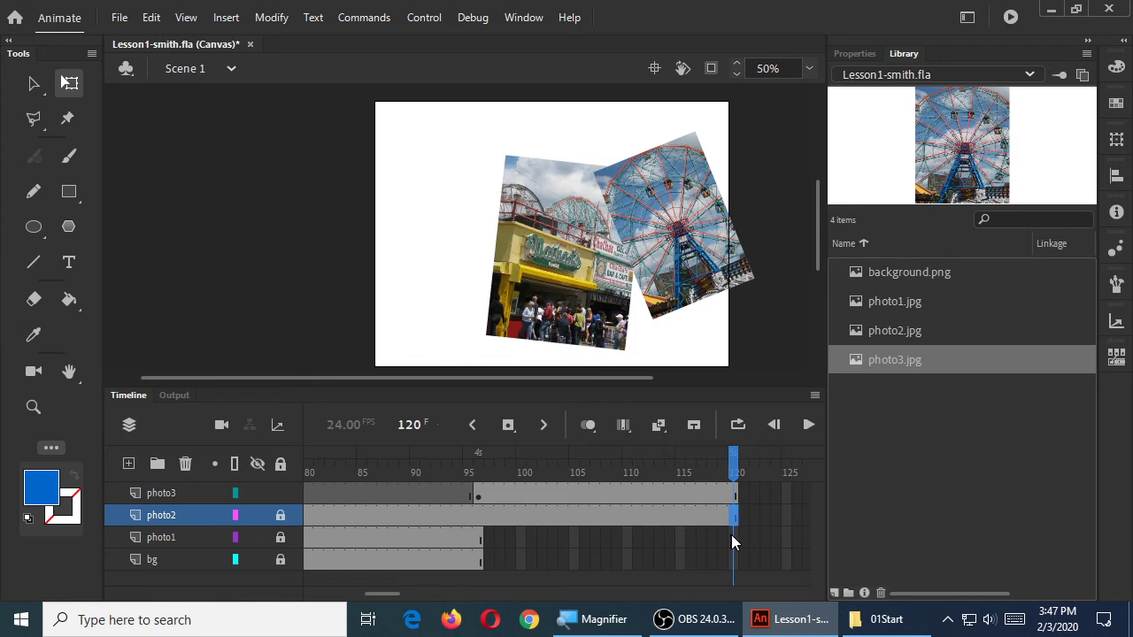
{"action": "left_click", "coordinate": [732, 538]}
{"action": "key", "text": "F5"}
{"action": "left_click", "coordinate": [732, 555]}
{"action": "key", "text": "F5"}
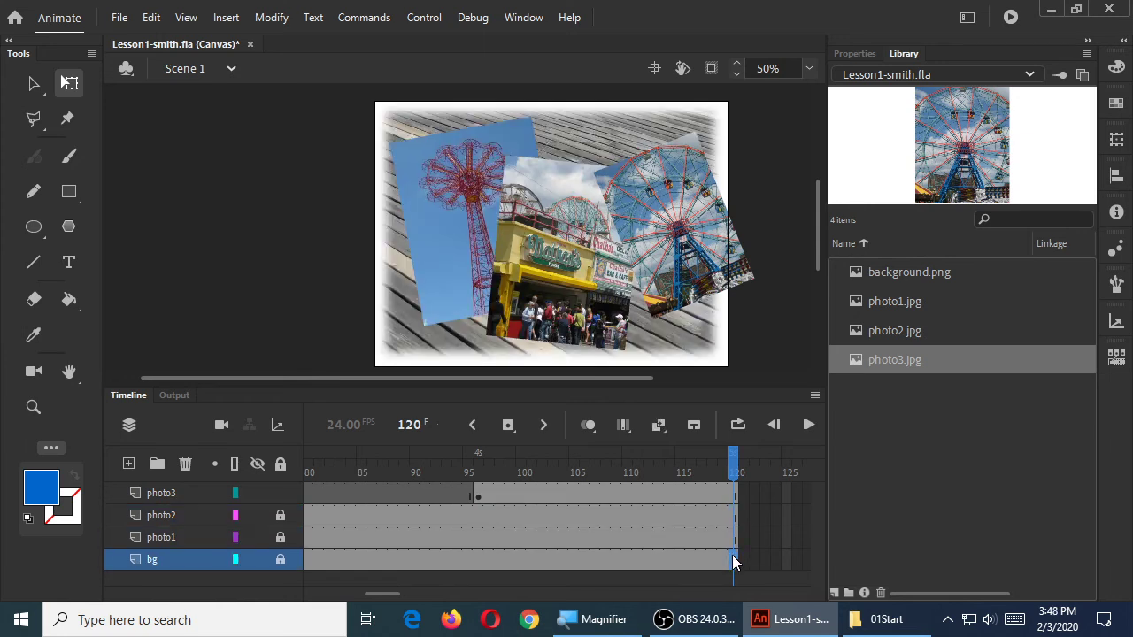
{"action": "left_click", "coordinate": [765, 494]}
{"action": "key", "text": "ctrl+s"}
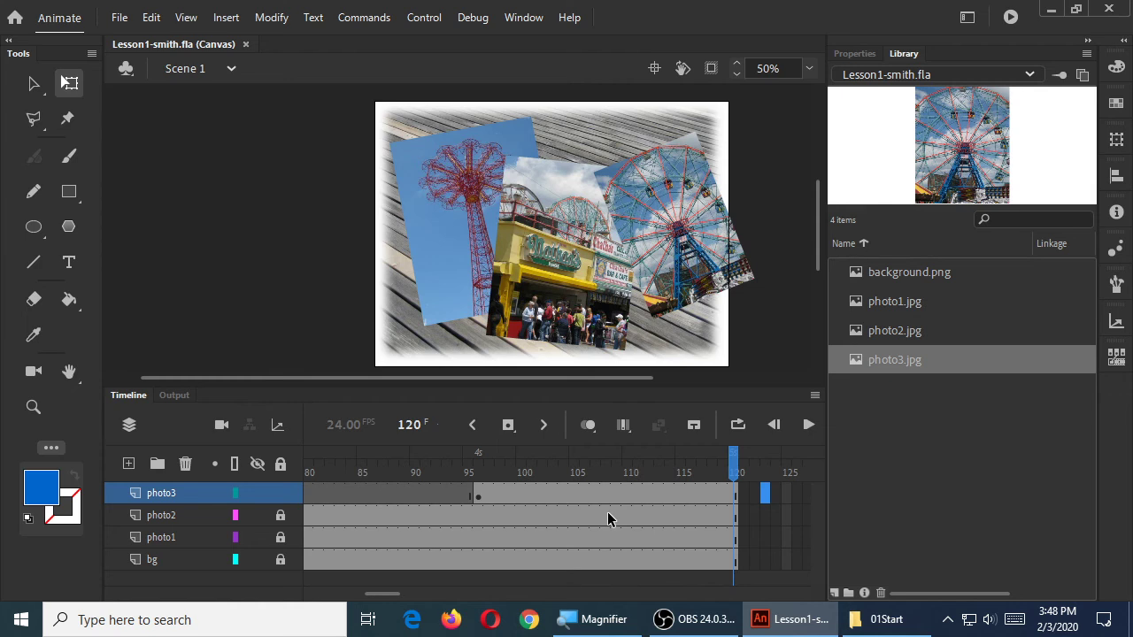
Test the extended 120-frame movie in the browser and return to the timeline.
{"action": "left_click", "coordinate": [1010, 17]}
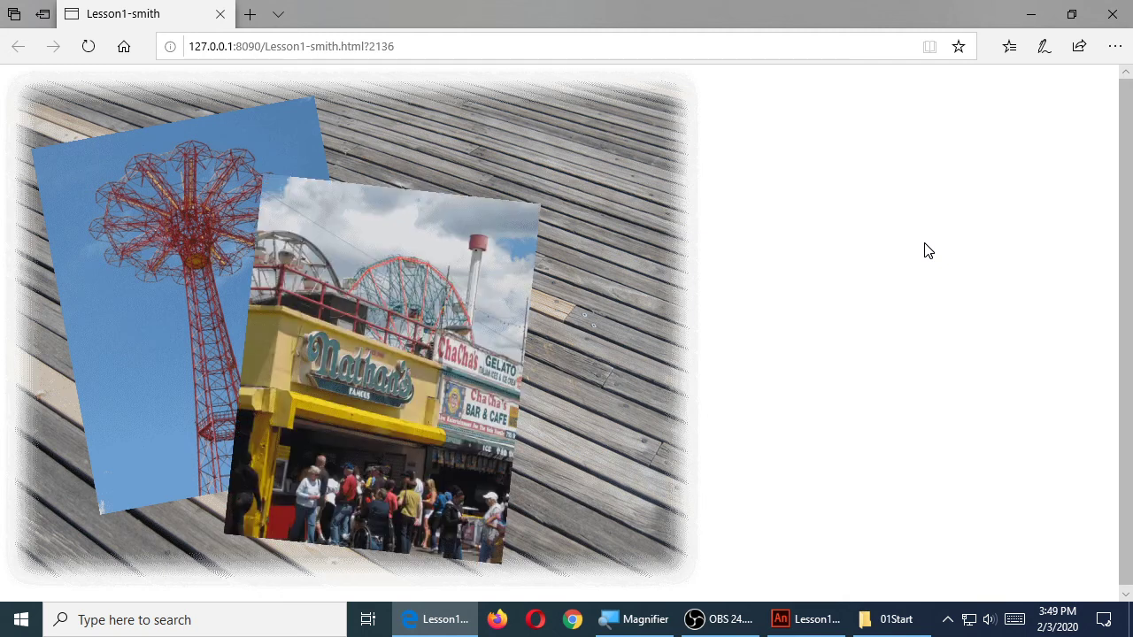
{"action": "left_click", "coordinate": [1111, 14]}
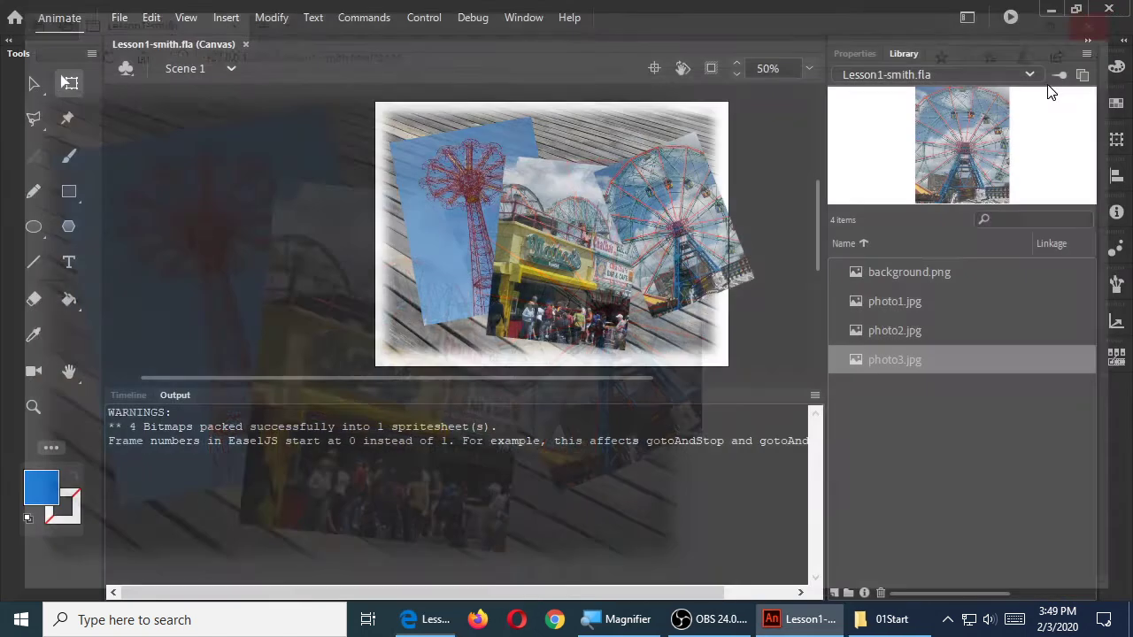
{"action": "left_click", "coordinate": [132, 396]}
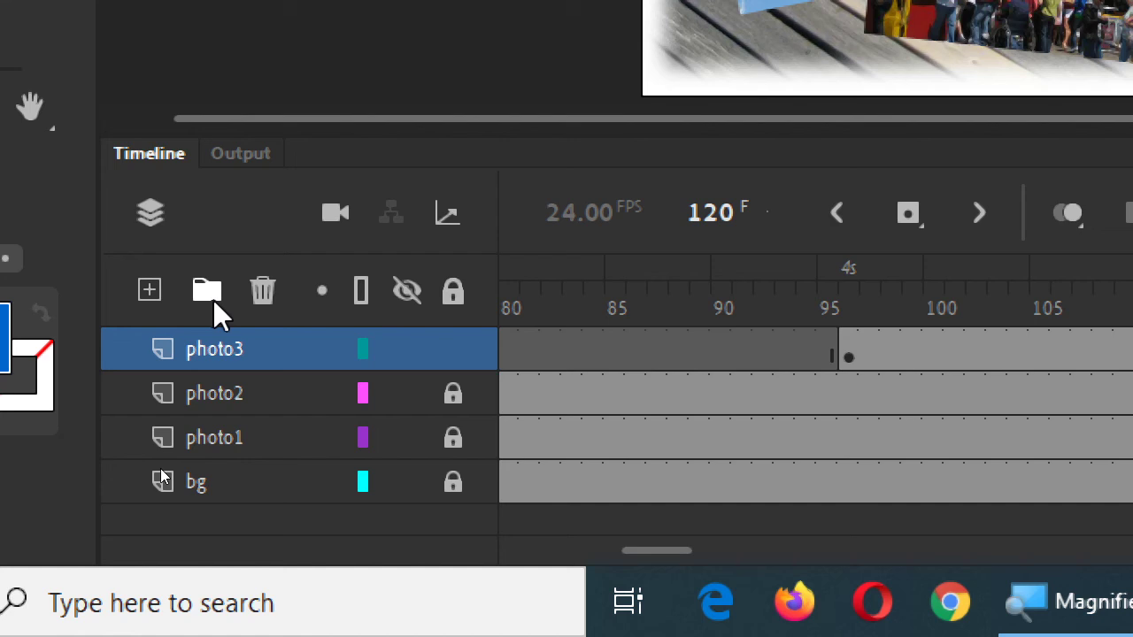
Create a layer folder named pictures above the photo3 layer.
{"action": "left_click", "coordinate": [213, 300]}
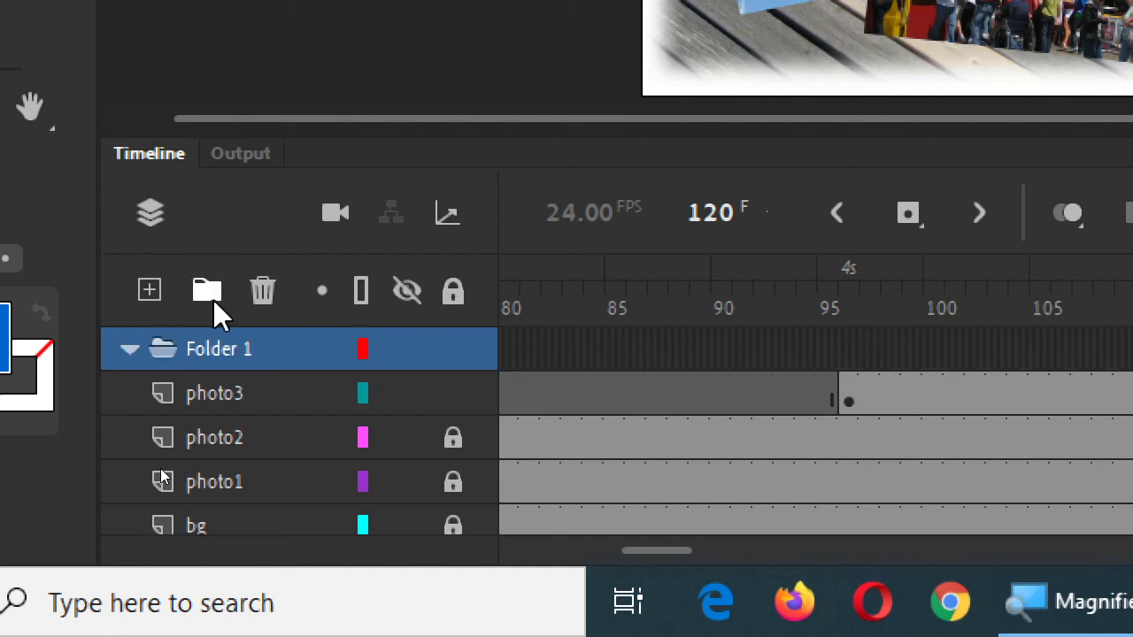
{"action": "double_click", "coordinate": [215, 353]}
{"action": "type", "text": "pictures"}
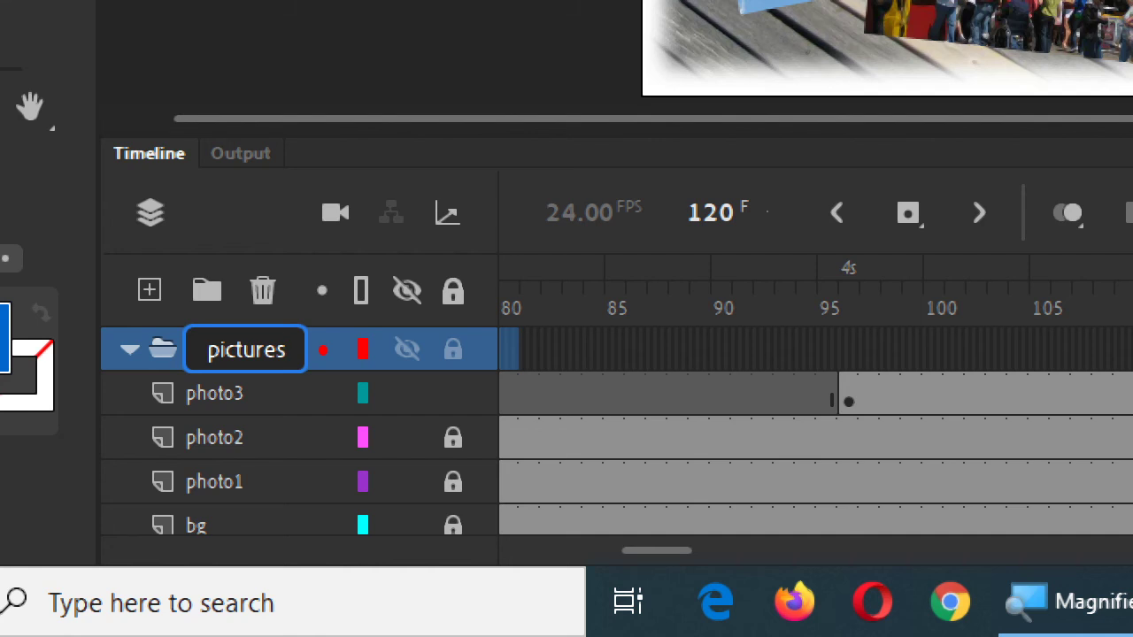
{"action": "key", "text": "Return"}
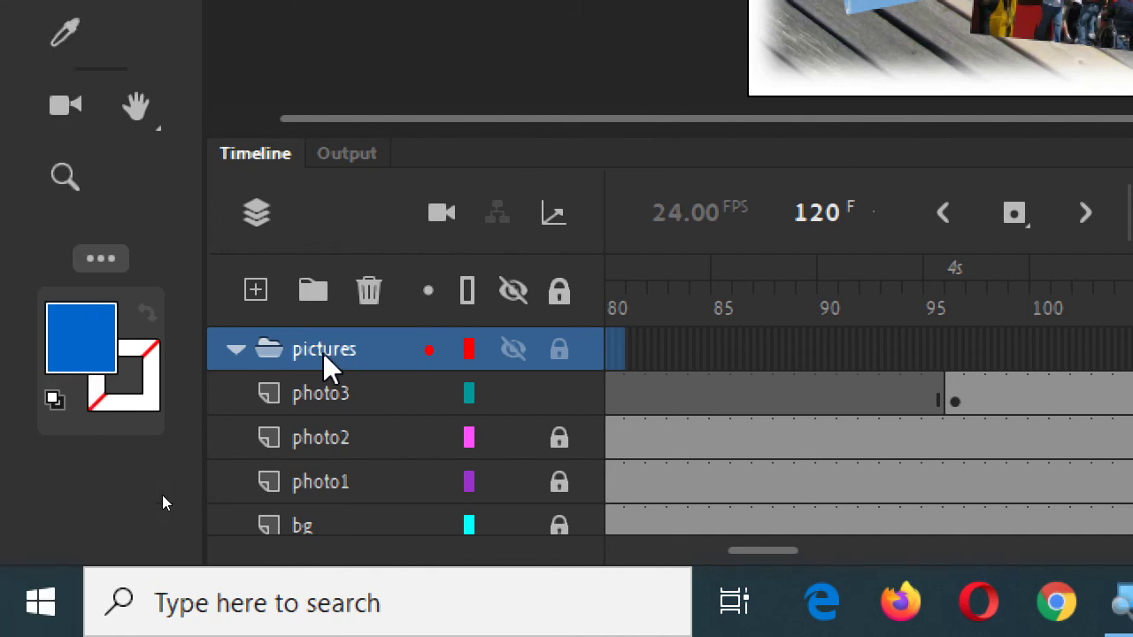
{"action": "left_click", "coordinate": [235, 352]}
{"action": "left_click", "coordinate": [234, 351]}
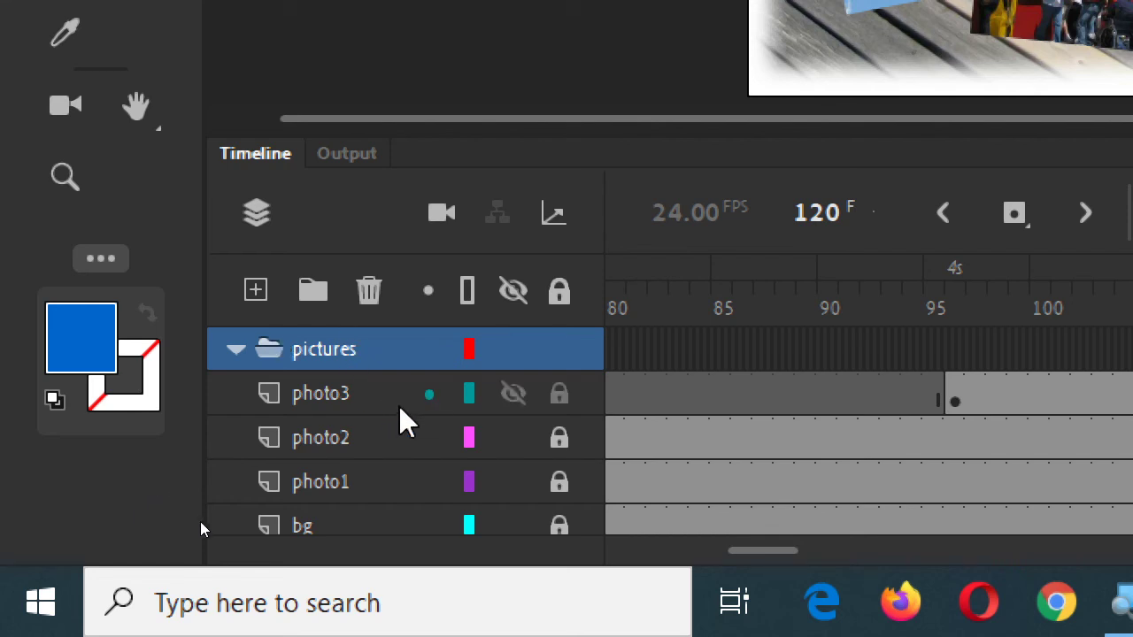
Move the photo3, photo2 and photo1 layers into the pictures folder.
{"action": "left_click", "coordinate": [272, 396]}
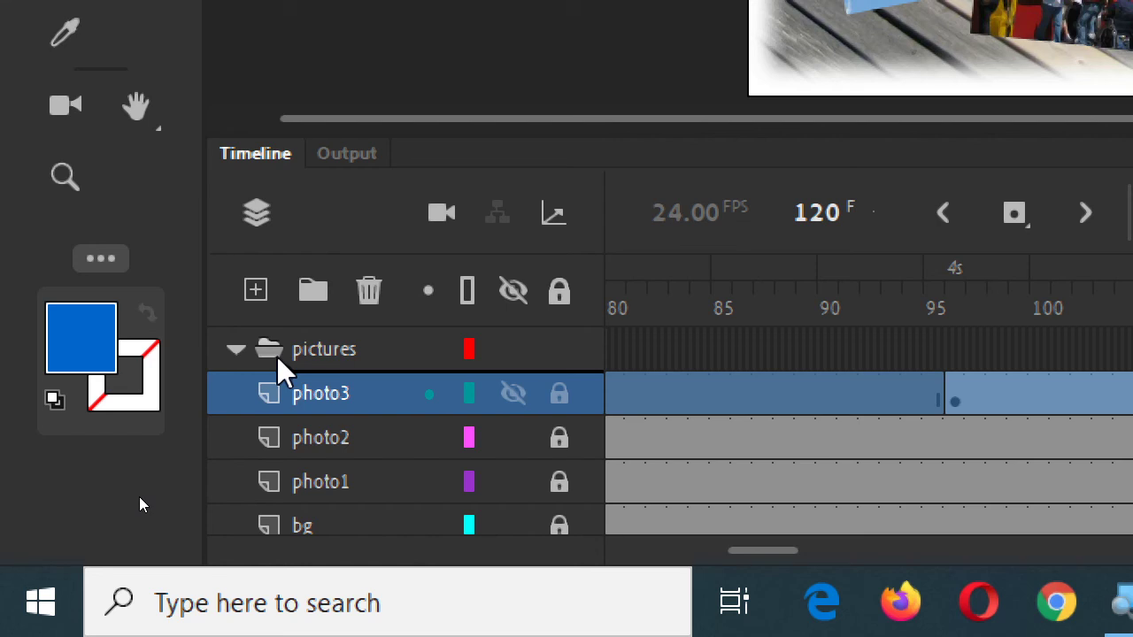
{"action": "left_click_drag", "start_coordinate": [277, 356], "coordinate": [278, 362]}
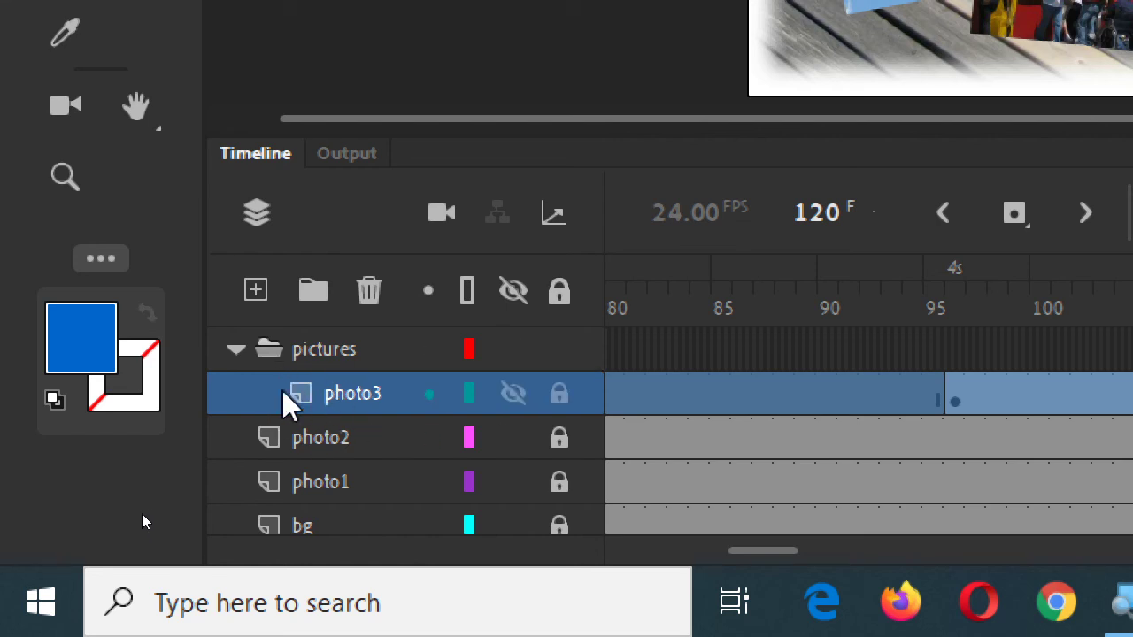
{"action": "left_click_drag", "start_coordinate": [271, 435], "coordinate": [286, 381]}
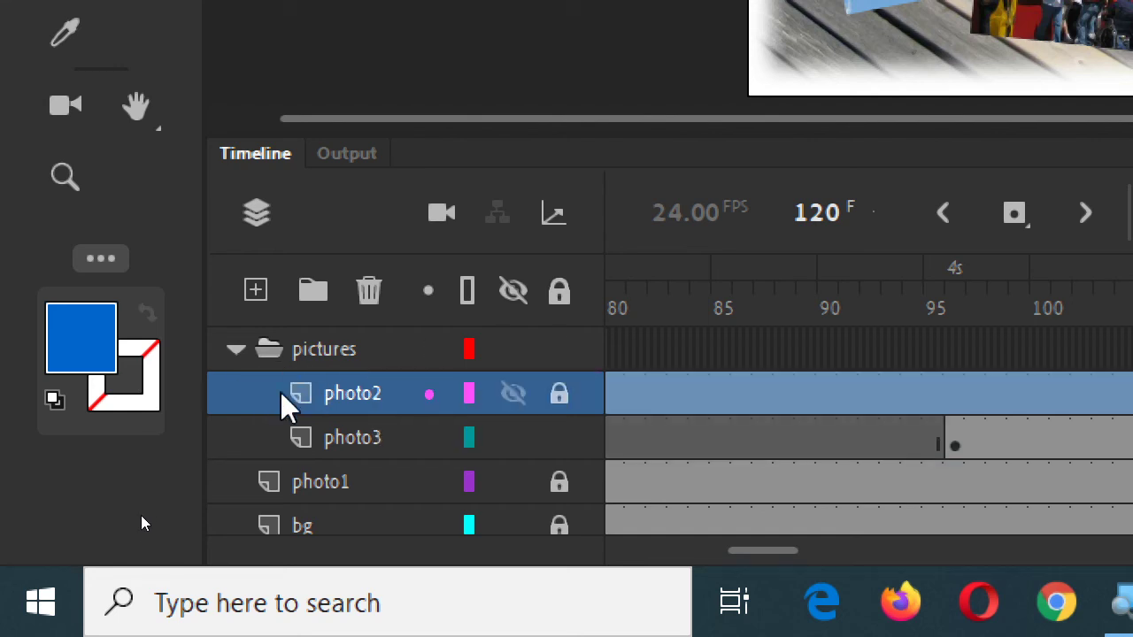
{"action": "left_click_drag", "start_coordinate": [278, 485], "coordinate": [291, 380]}
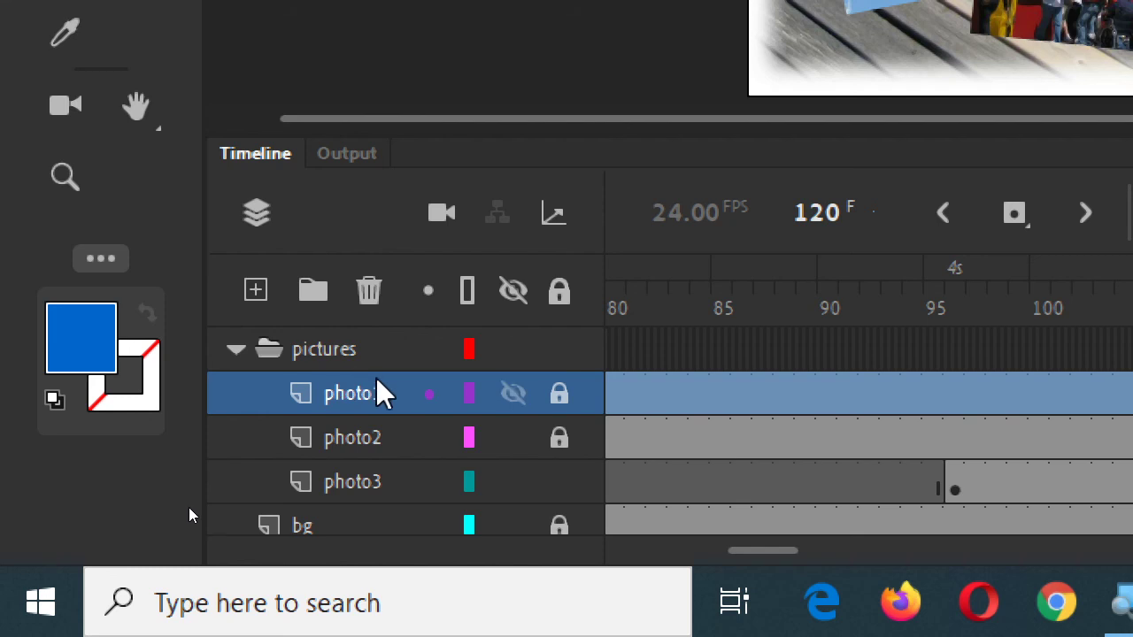
{"action": "left_click", "coordinate": [235, 349]}
{"action": "left_click", "coordinate": [235, 349]}
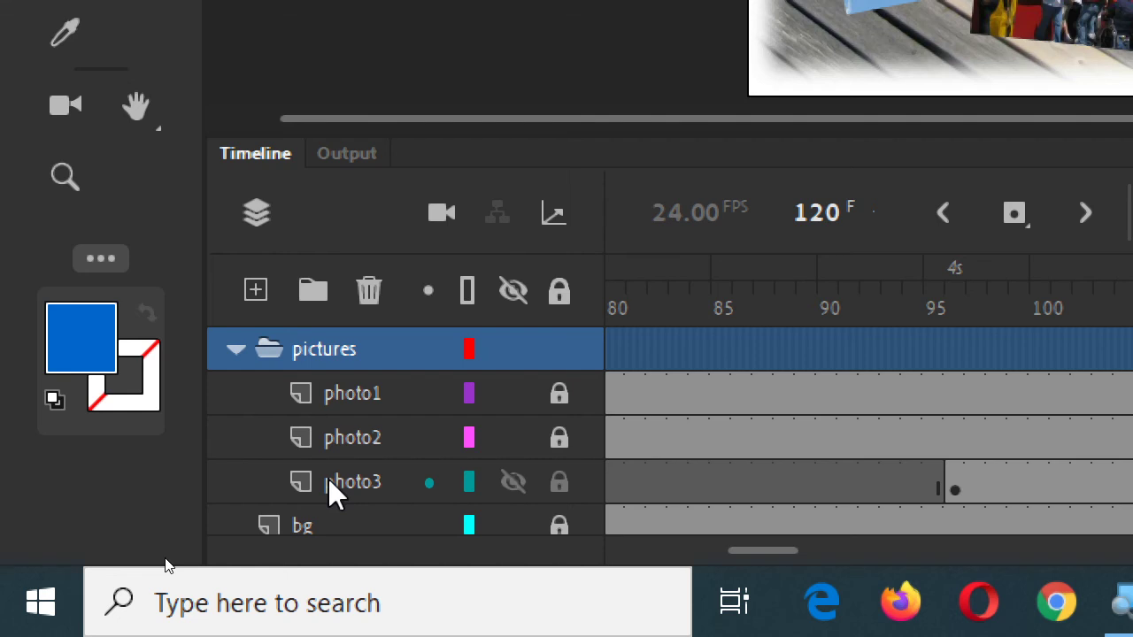
Reorder the layers inside the pictures folder so photo3 is on top, photo2 in the middle and photo1 at the bottom.
{"action": "key", "text": "super+minus"}
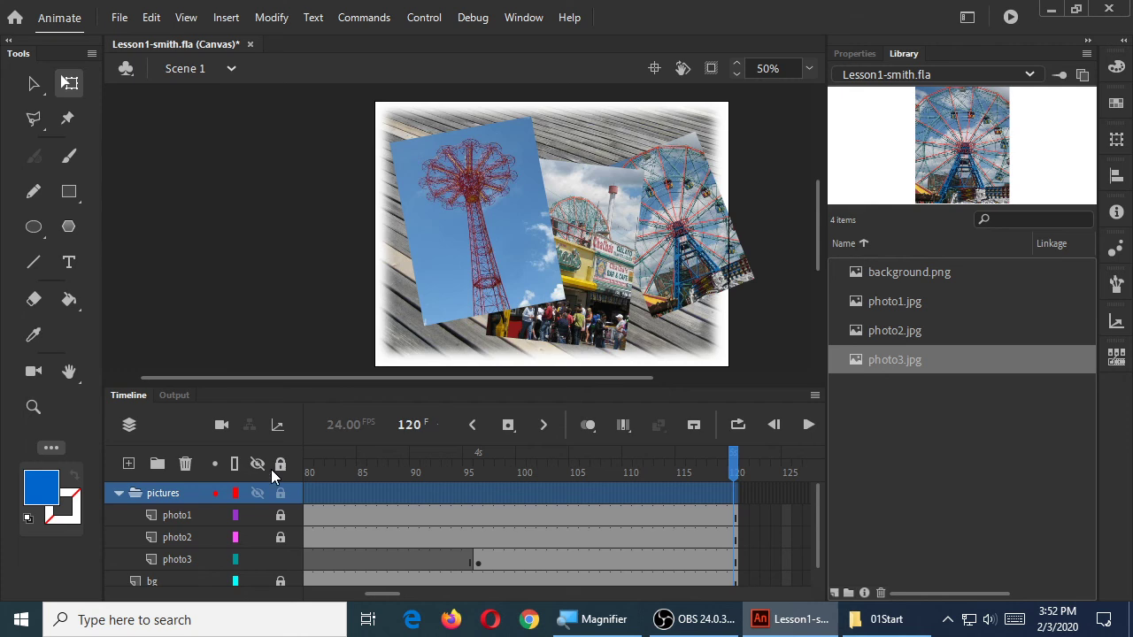
{"action": "left_click_drag", "start_coordinate": [180, 539], "coordinate": [191, 513]}
{"action": "left_click_drag", "start_coordinate": [185, 556], "coordinate": [195, 513]}
{"action": "left_click", "coordinate": [757, 323]}
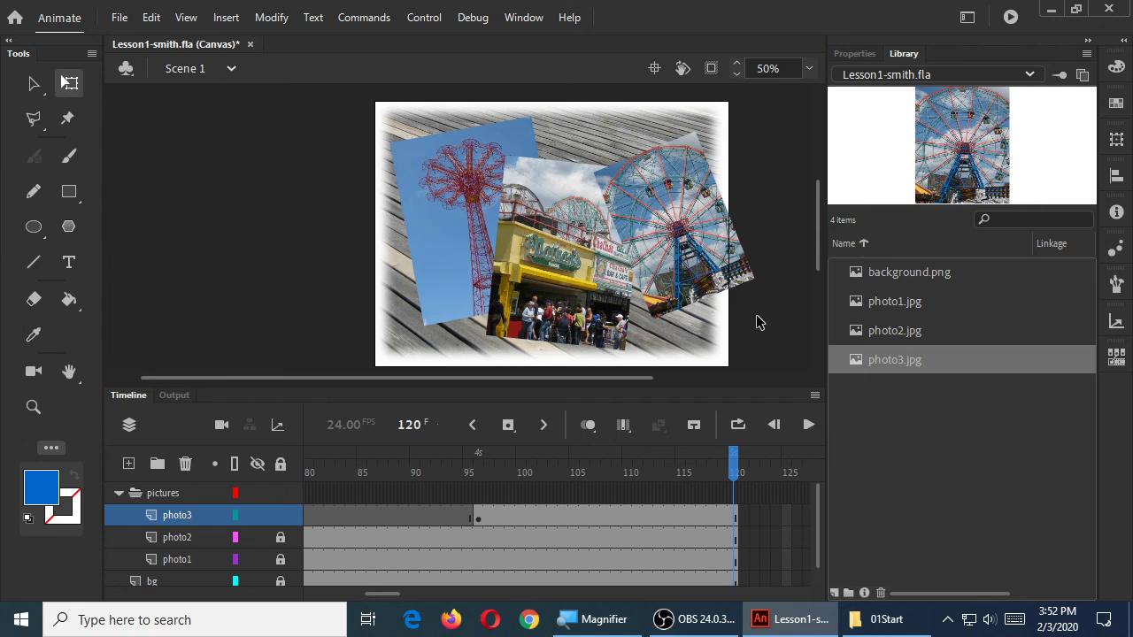
Save the file, test the movie in the browser and return to the timeline.
{"action": "key", "text": "ctrl+s"}
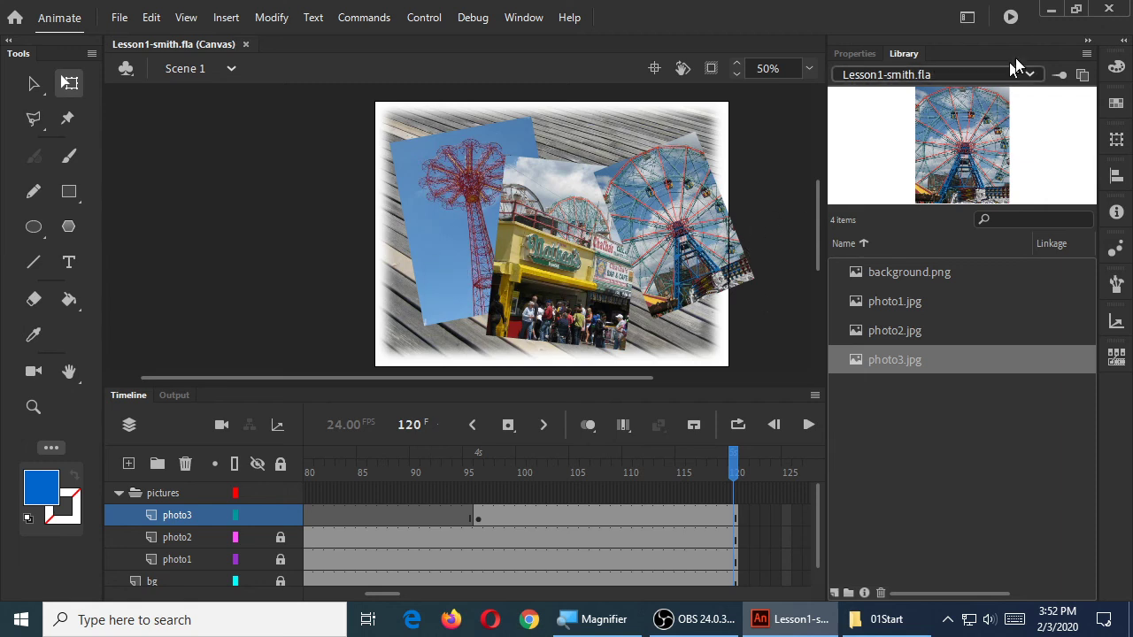
{"action": "left_click", "coordinate": [1010, 18]}
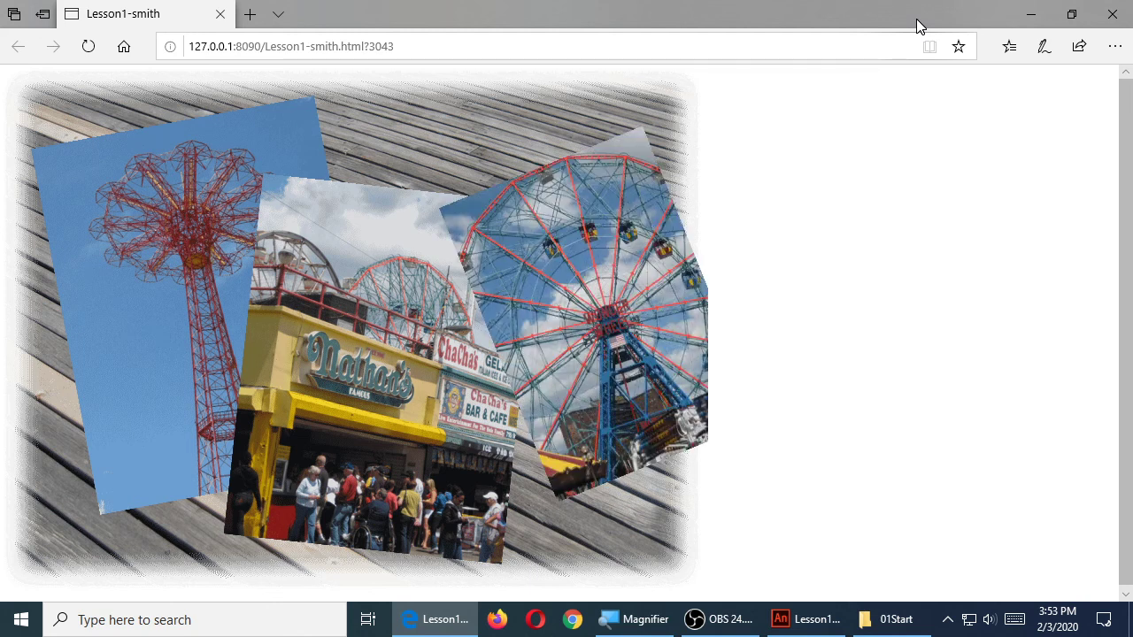
{"action": "left_click", "coordinate": [1115, 8]}
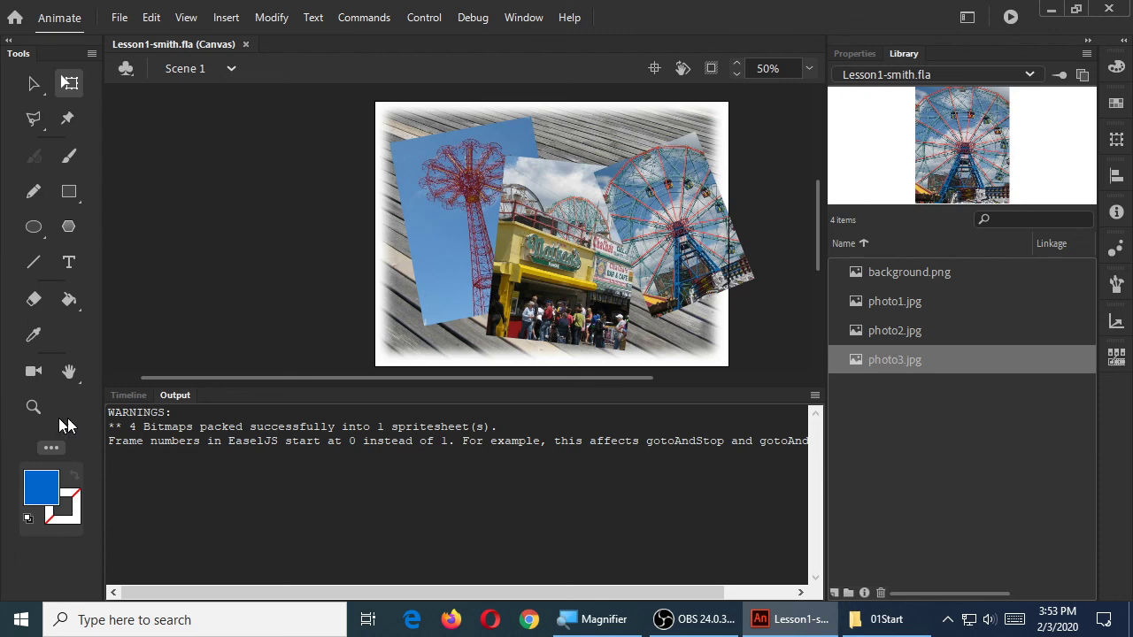
{"action": "left_click", "coordinate": [115, 398]}
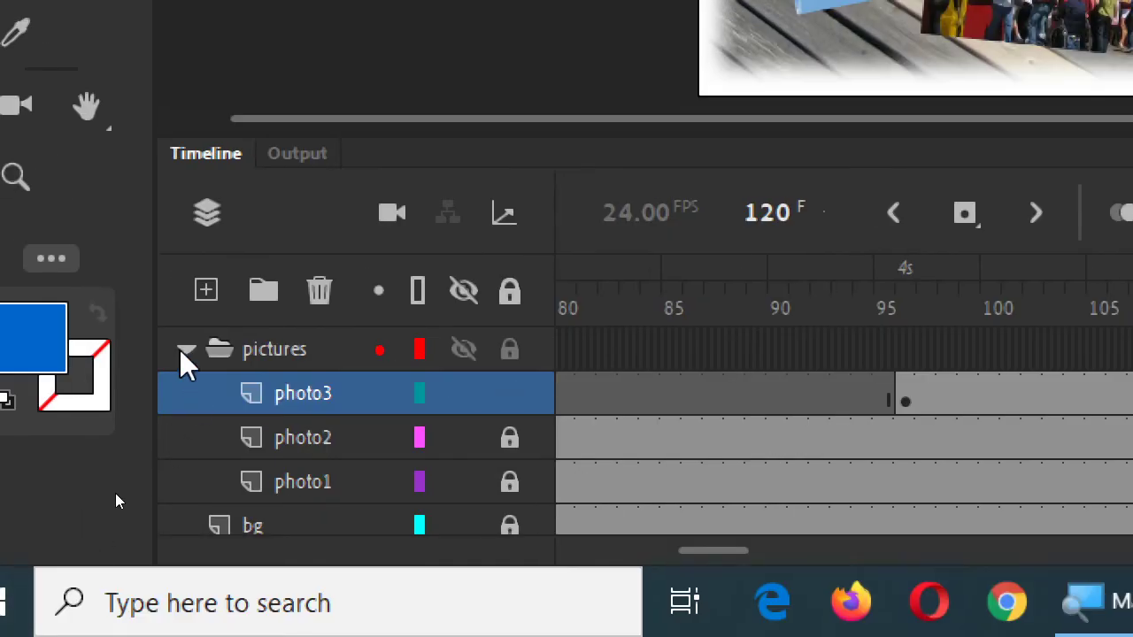
Collapse the pictures layer folder and expand it again.
{"action": "left_click", "coordinate": [186, 350]}
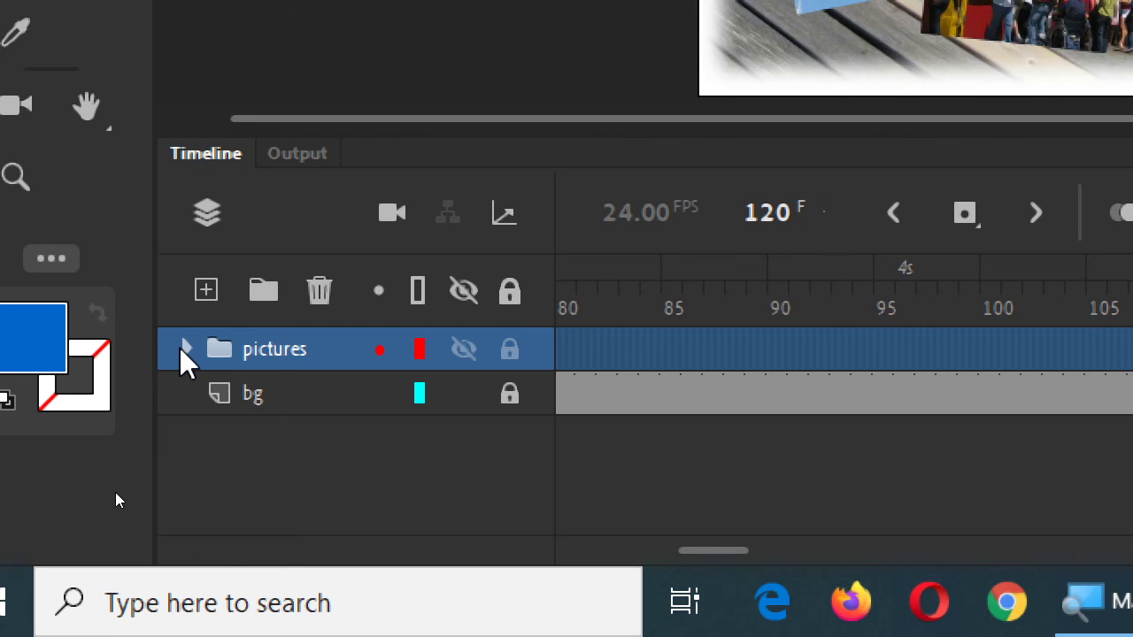
{"action": "left_click", "coordinate": [183, 350]}
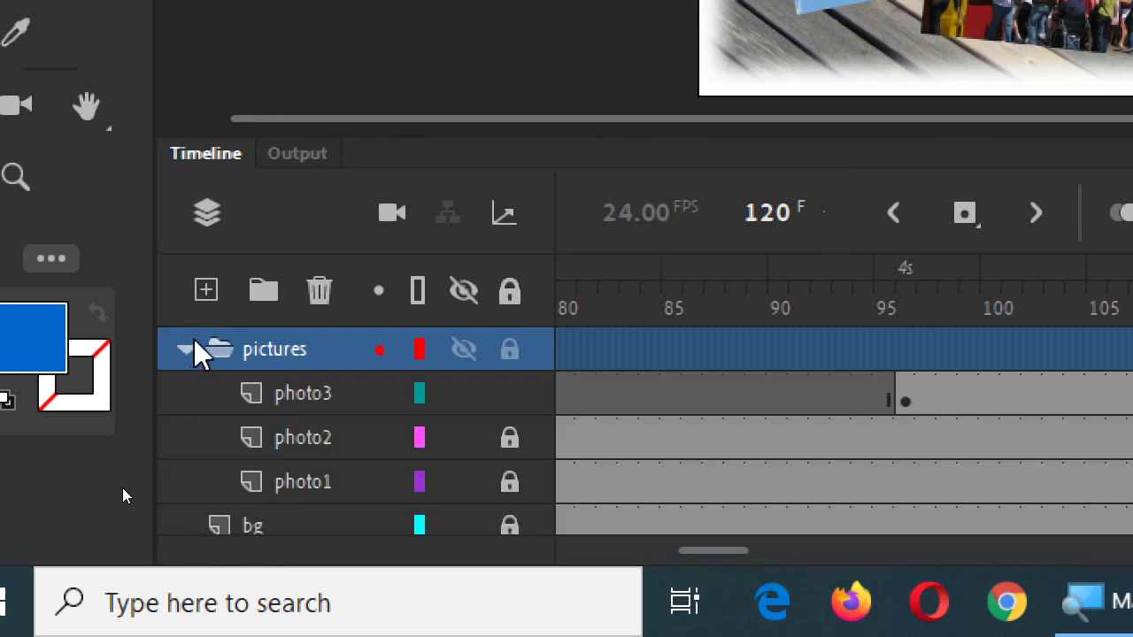
{"action": "left_click", "coordinate": [186, 356]}
{"action": "left_click", "coordinate": [186, 352]}
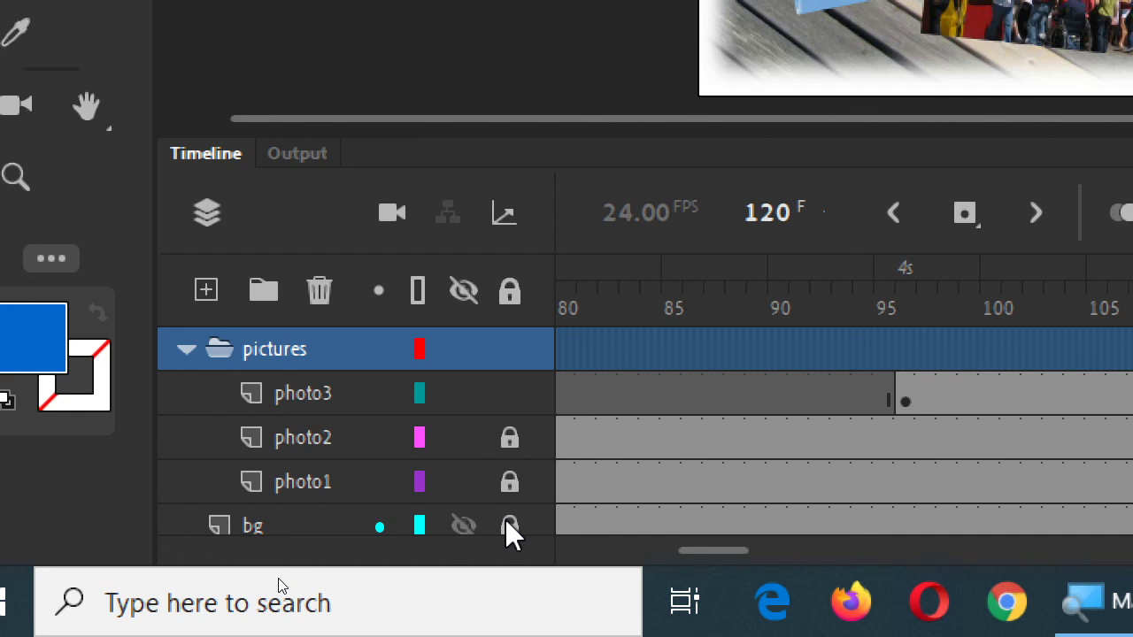
Lock the photo3 layer inside the pictures folder.
{"action": "key", "text": "super+minus"}
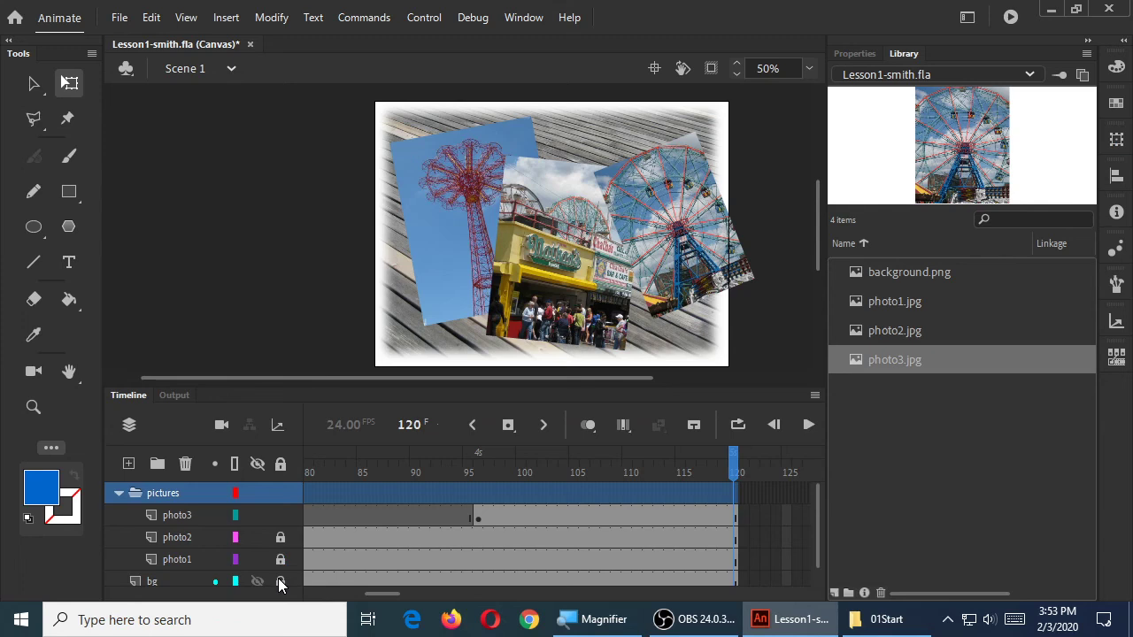
{"action": "left_click", "coordinate": [782, 344]}
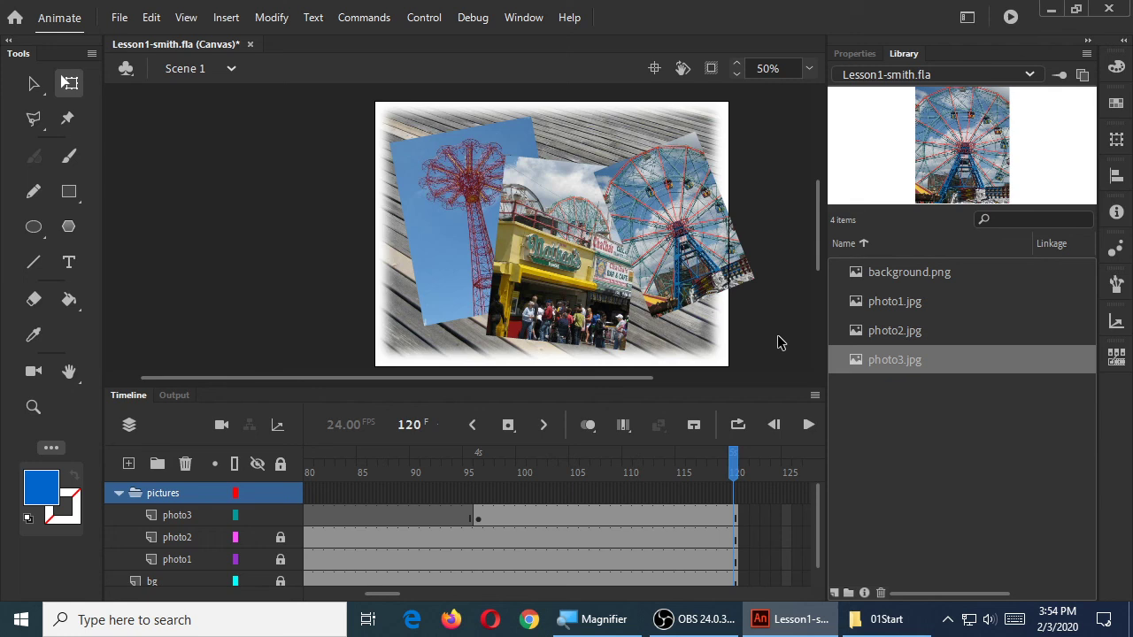
{"action": "left_click", "coordinate": [280, 517]}
Try adding a new layer above the pictures folder and another above photo1, undoing each one.
{"action": "left_click", "coordinate": [128, 465]}
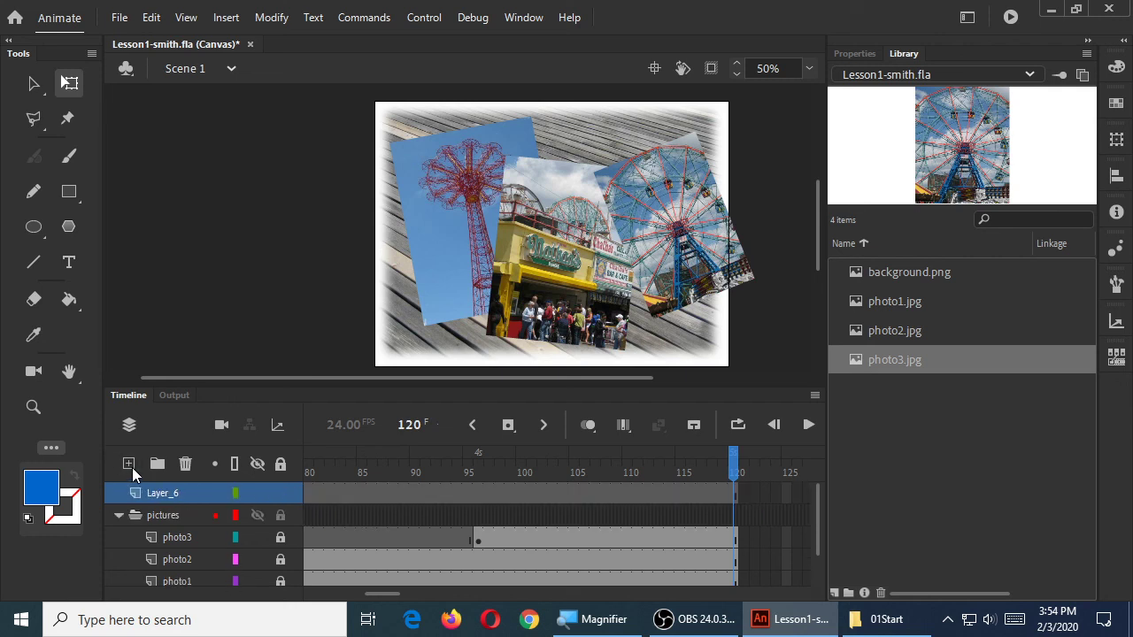
{"action": "key", "text": "ctrl+z"}
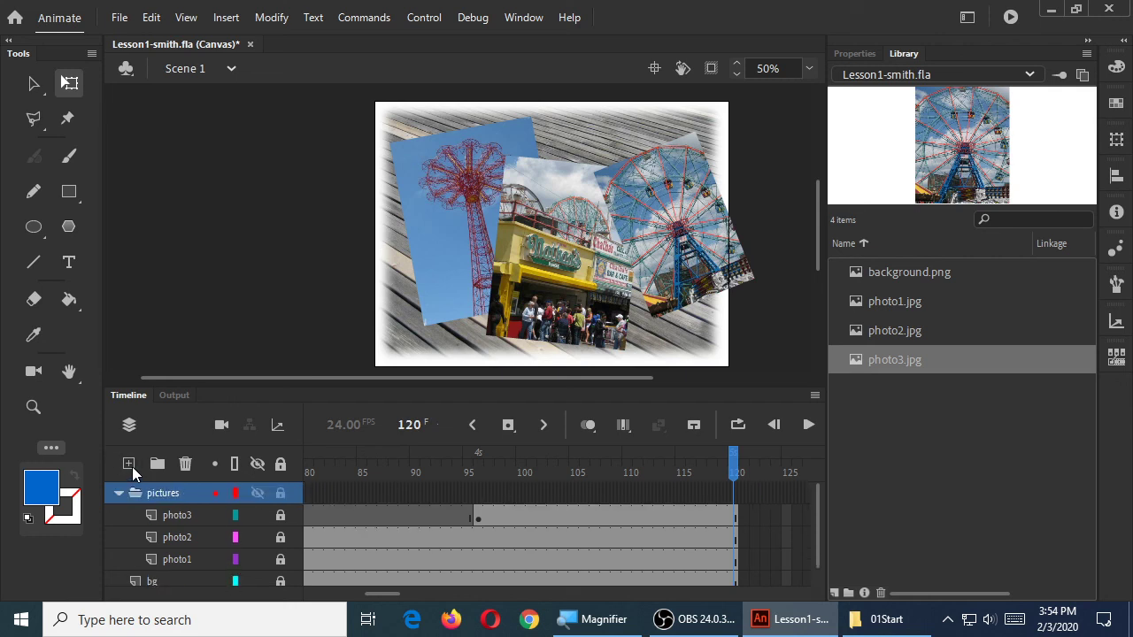
{"action": "left_click", "coordinate": [140, 561]}
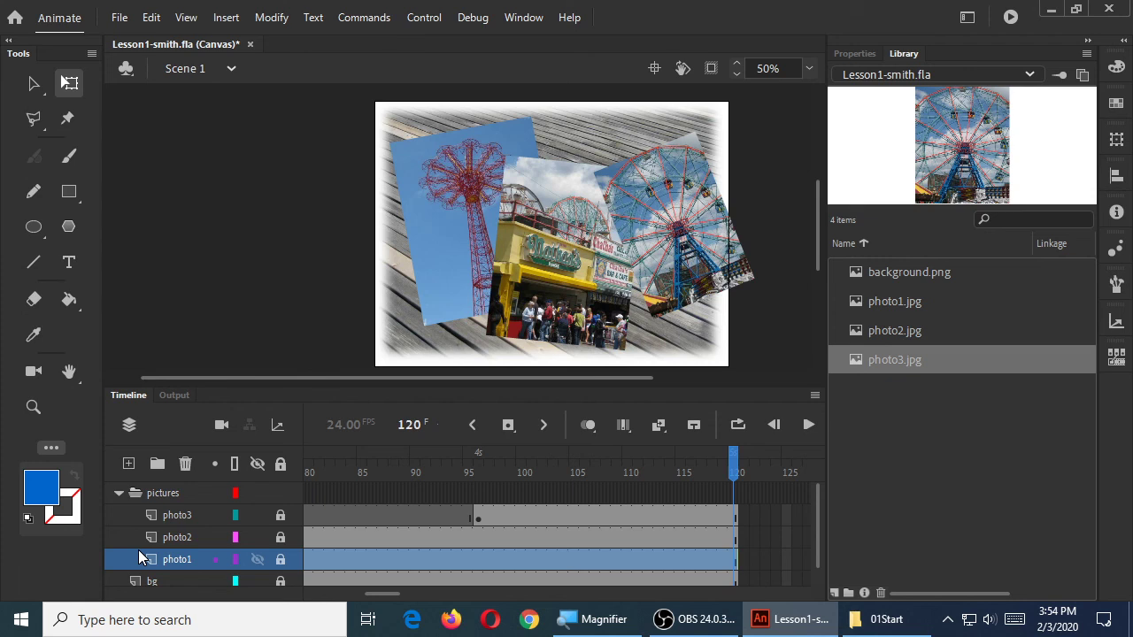
{"action": "left_click", "coordinate": [129, 464]}
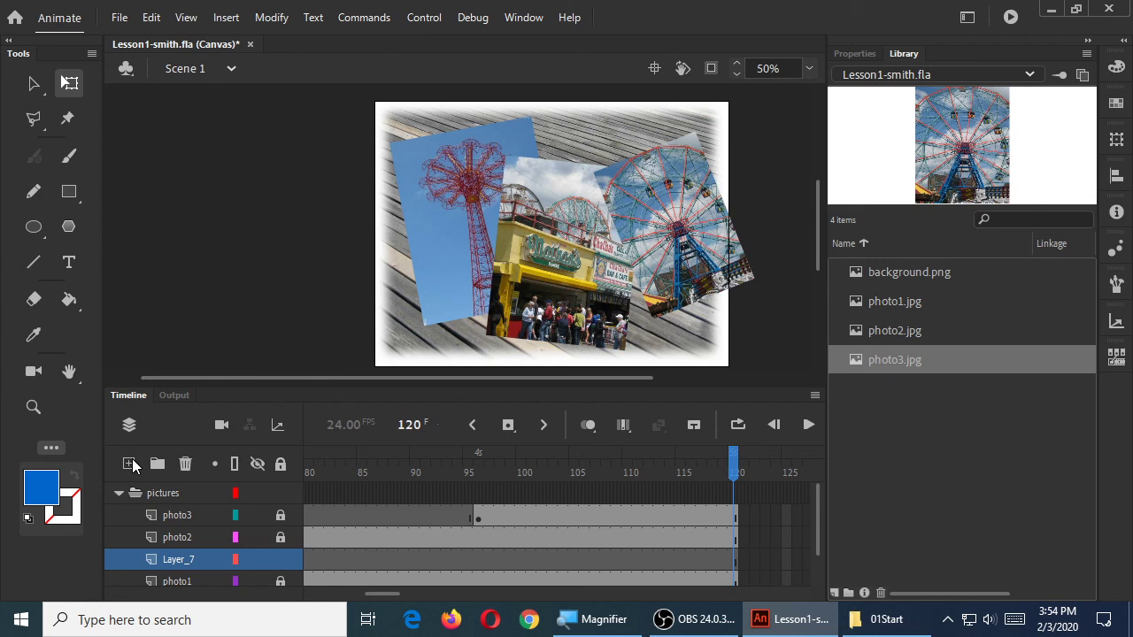
{"action": "key", "text": "ctrl+z"}
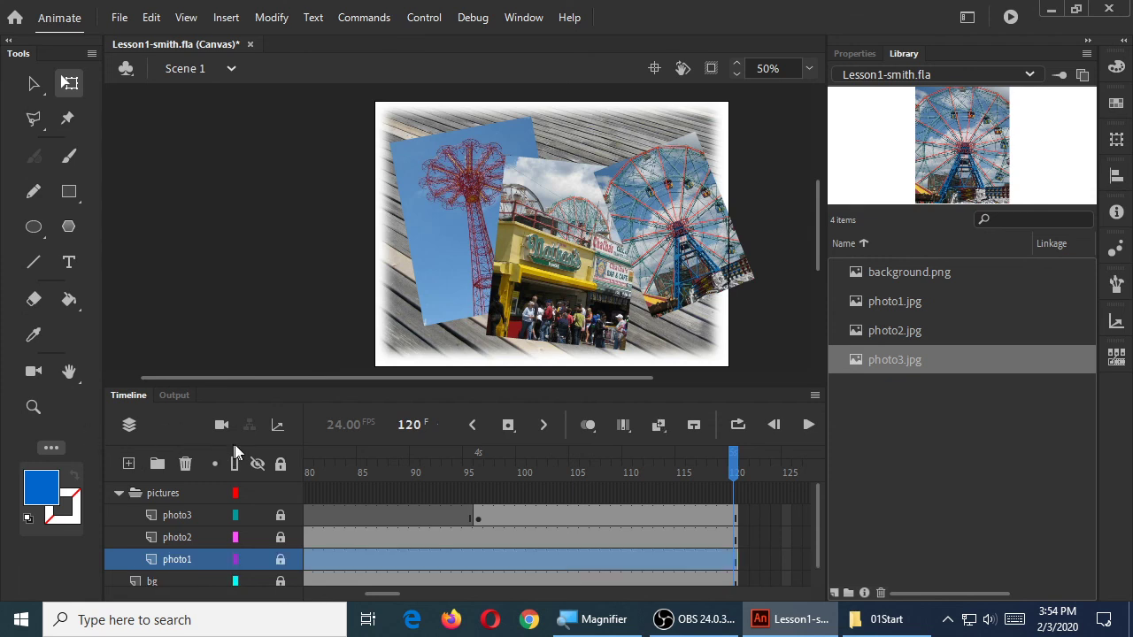
Add a new layer above the pictures folder and name it stars.
{"action": "left_click", "coordinate": [159, 494]}
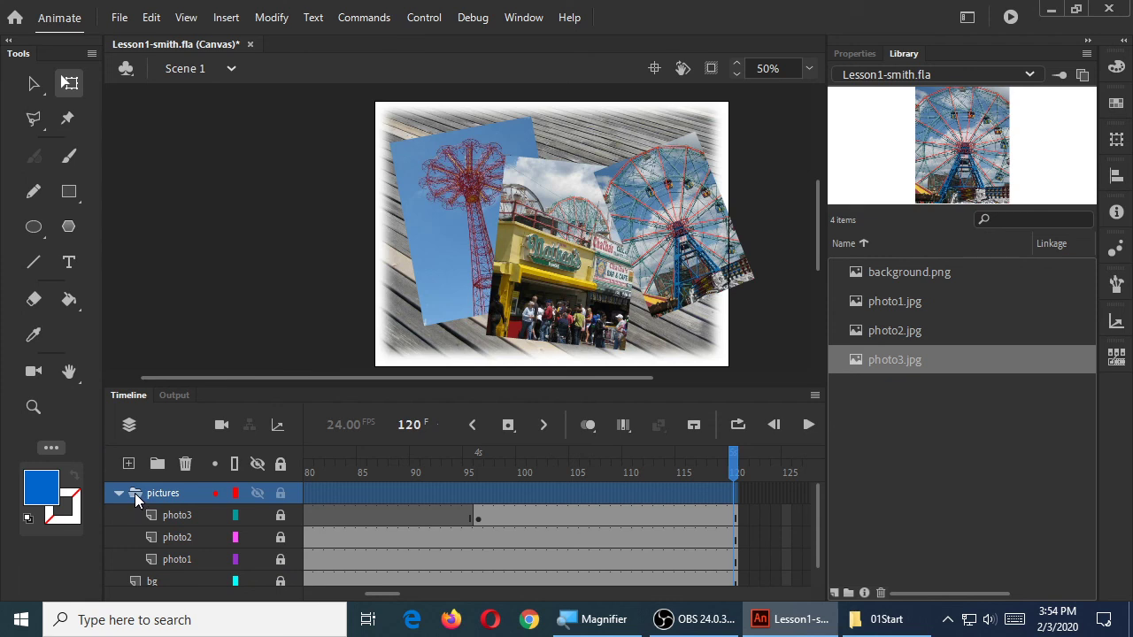
{"action": "left_click", "coordinate": [129, 464]}
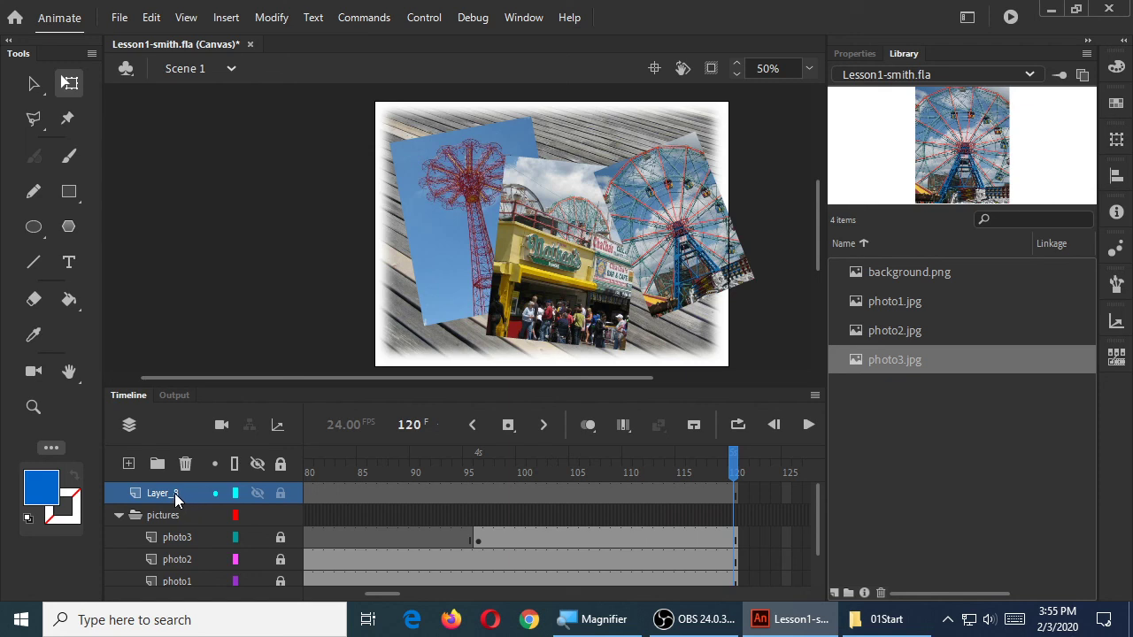
{"action": "double_click", "coordinate": [175, 493]}
{"action": "type", "text": "stars"}
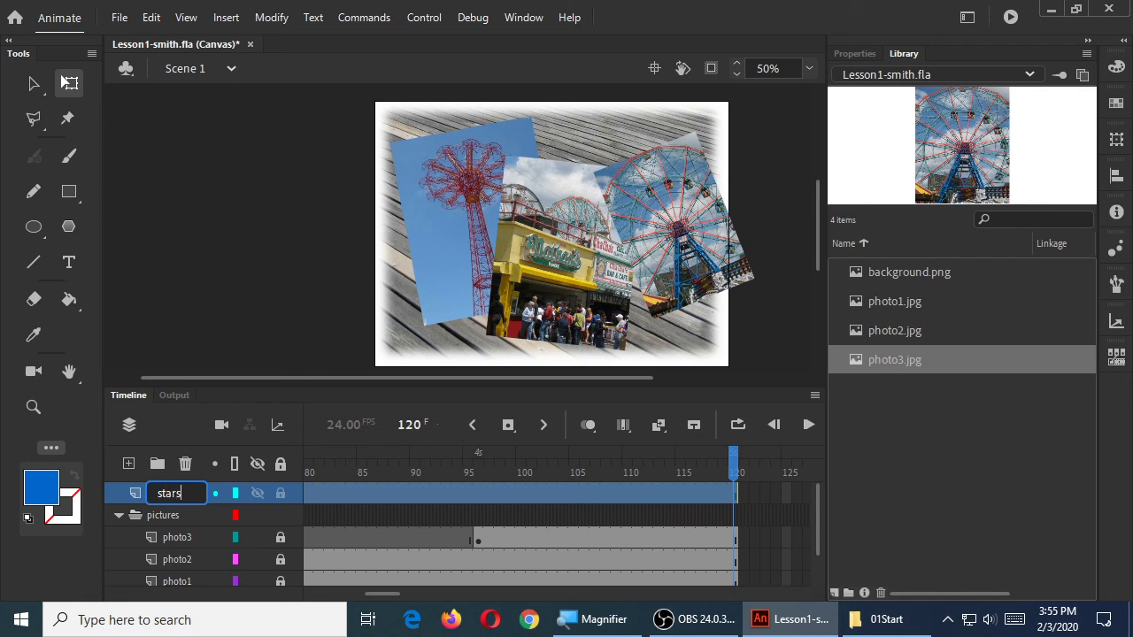
{"action": "key", "text": "Return"}
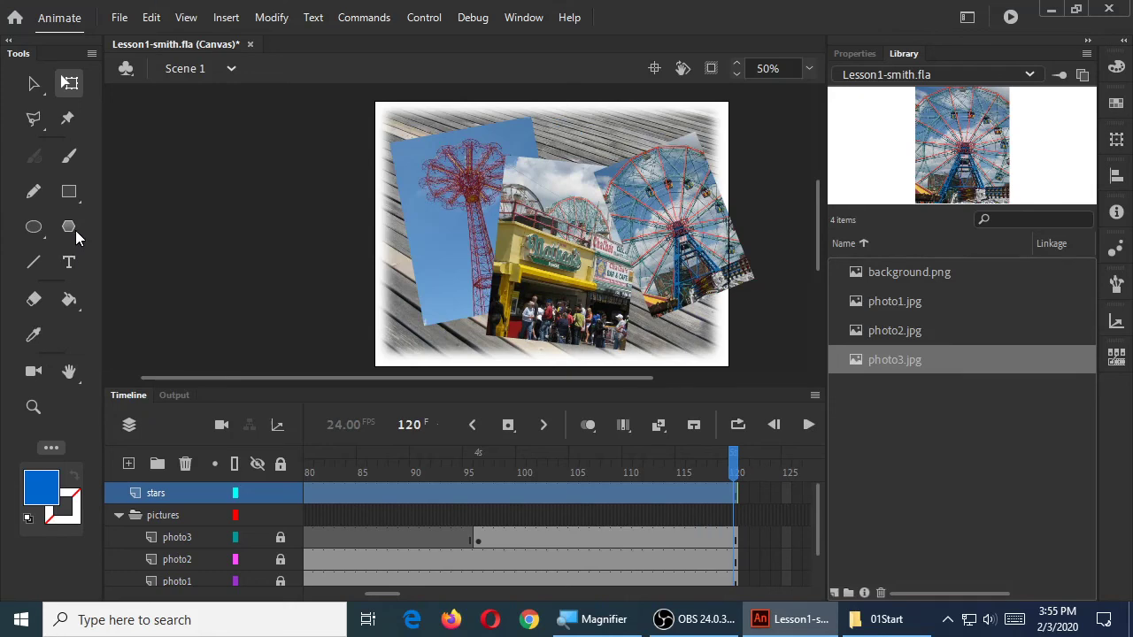
Choose the PolyStar tool, set its shape style to star and its fill colour to yellow.
{"action": "left_click", "coordinate": [71, 227]}
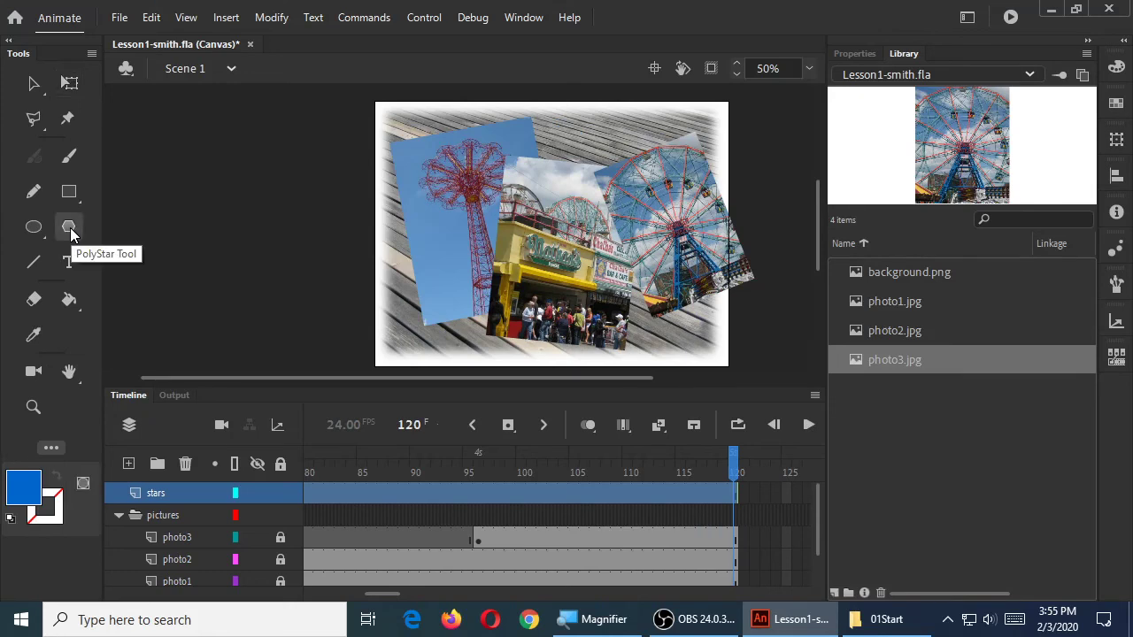
{"action": "left_click", "coordinate": [850, 53]}
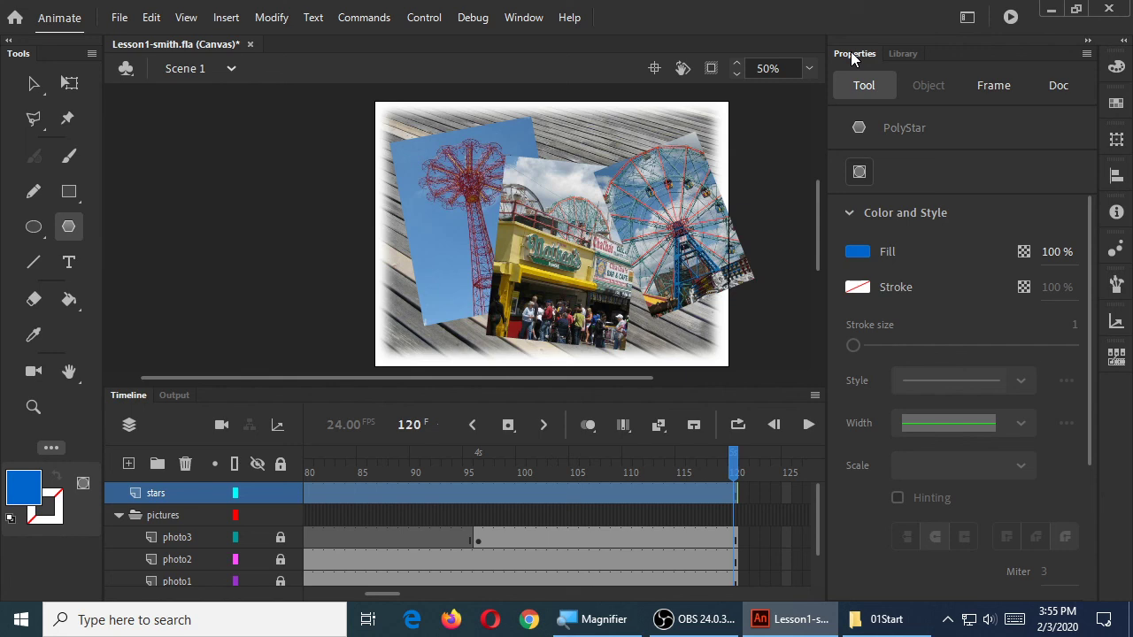
{"action": "scroll", "coordinate": [901, 204], "scroll_direction": "down", "scroll_amount": 3}
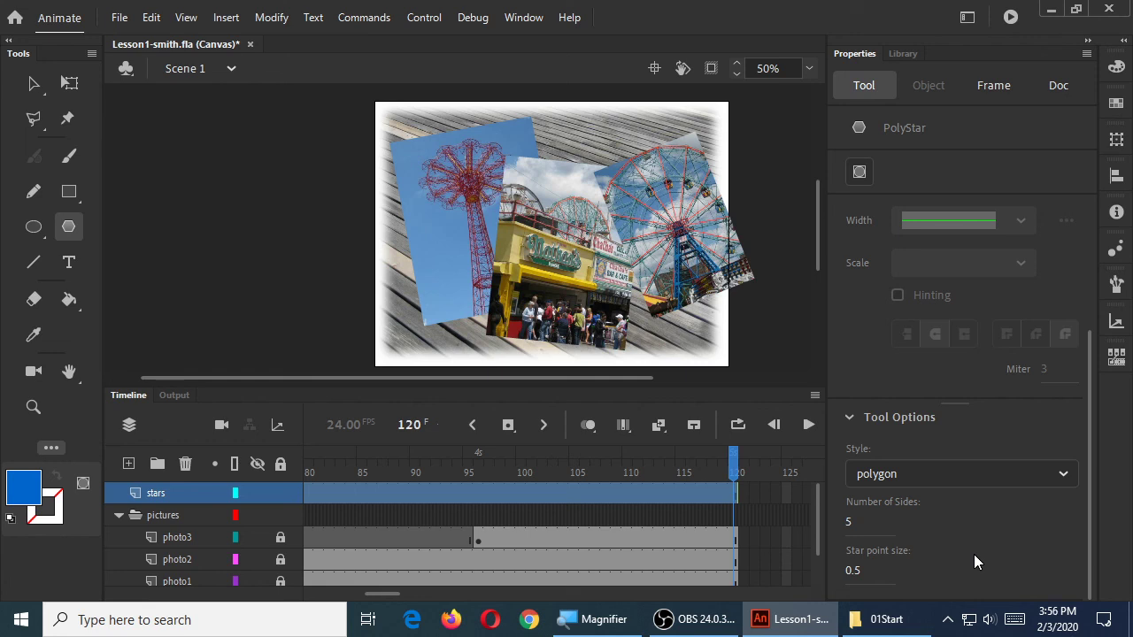
{"action": "scroll", "coordinate": [983, 423], "scroll_direction": "up", "scroll_amount": 3}
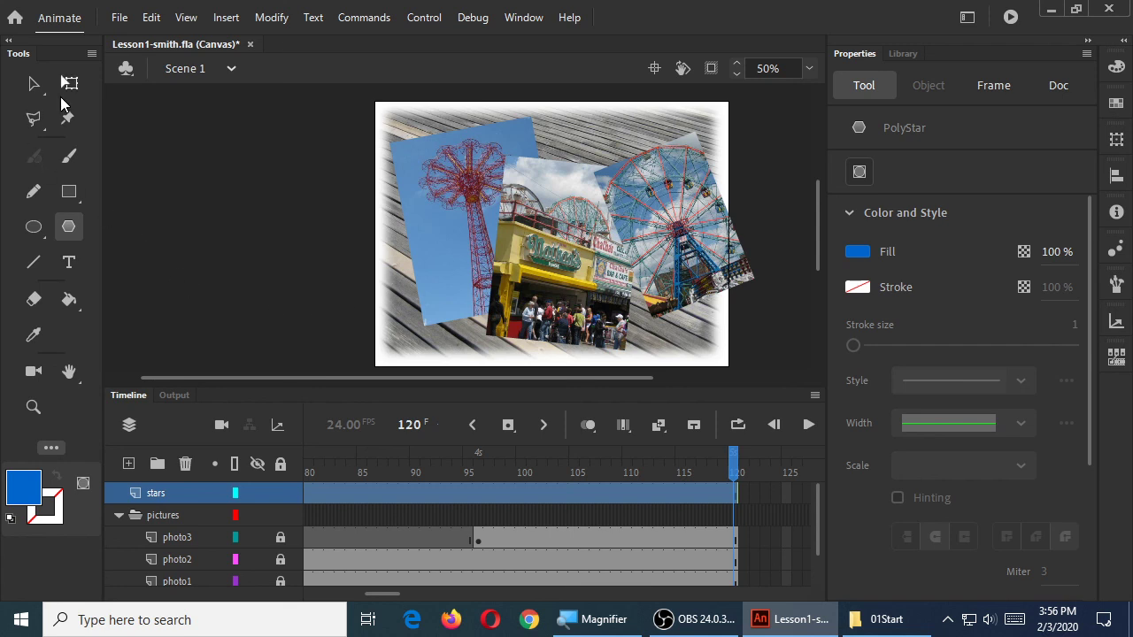
{"action": "left_click", "coordinate": [34, 83]}
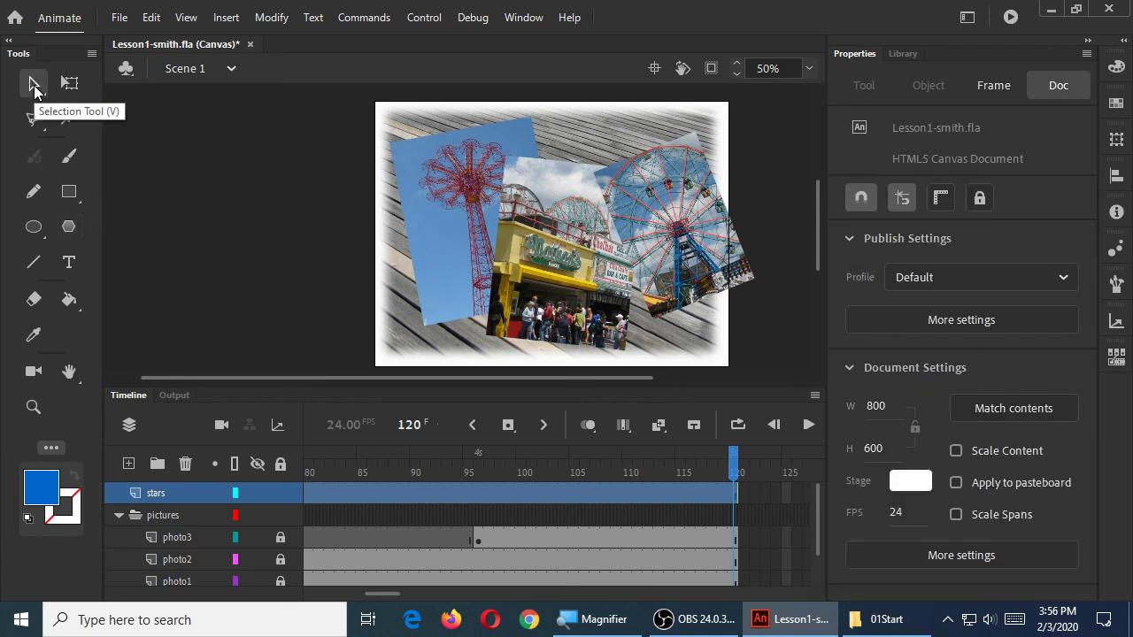
{"action": "left_click", "coordinate": [67, 228]}
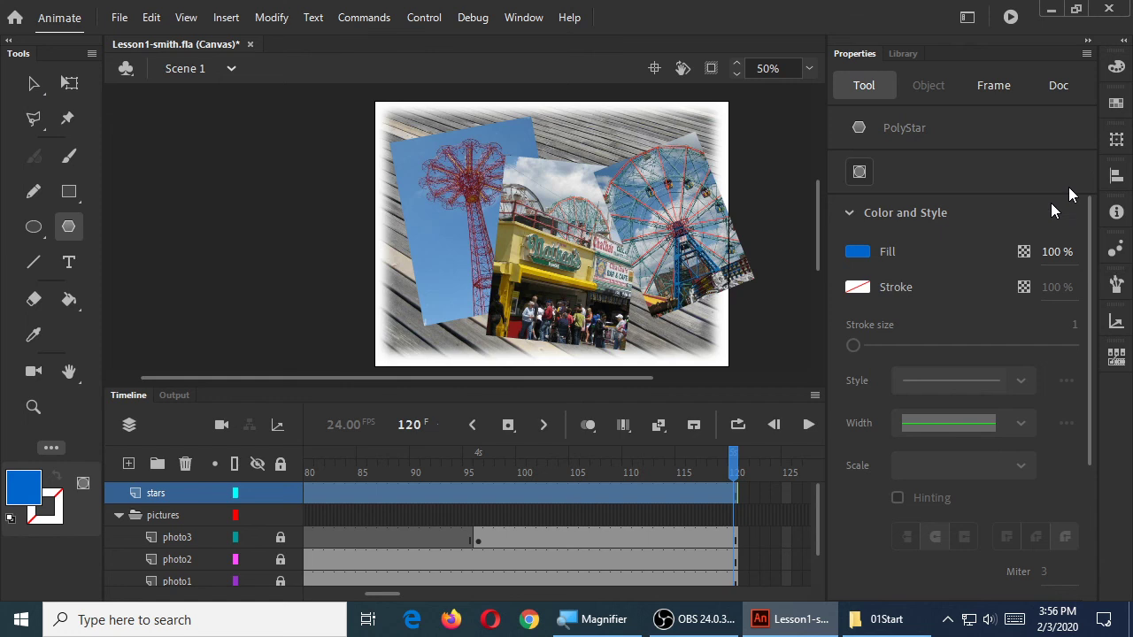
{"action": "scroll", "coordinate": [944, 239], "scroll_direction": "down", "scroll_amount": 4}
{"action": "left_click", "coordinate": [892, 475]}
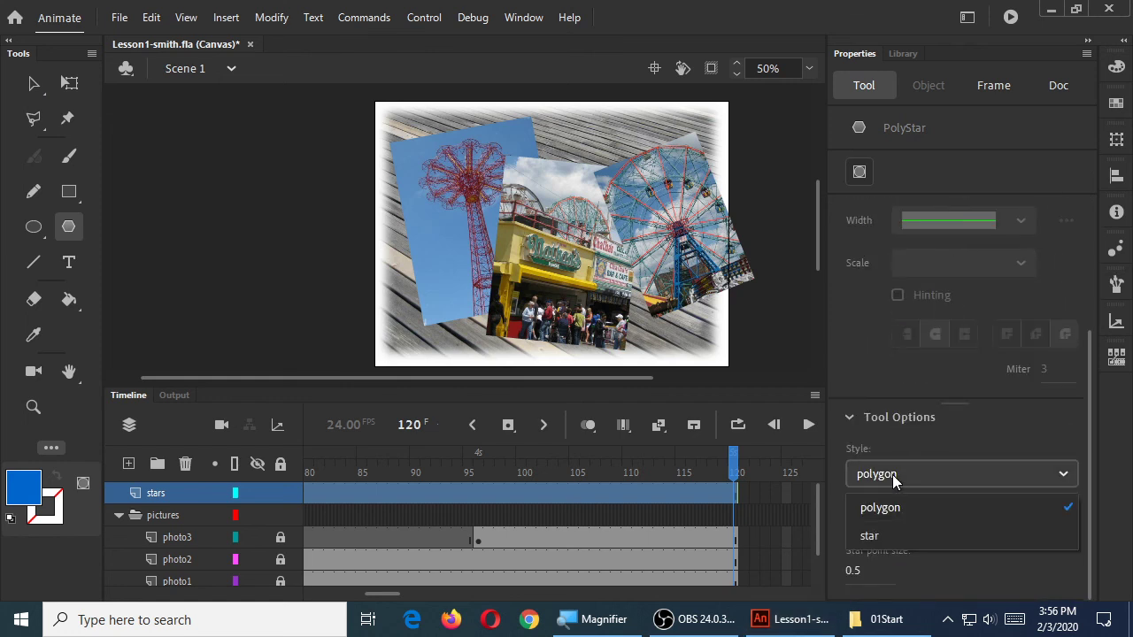
{"action": "left_click", "coordinate": [899, 536]}
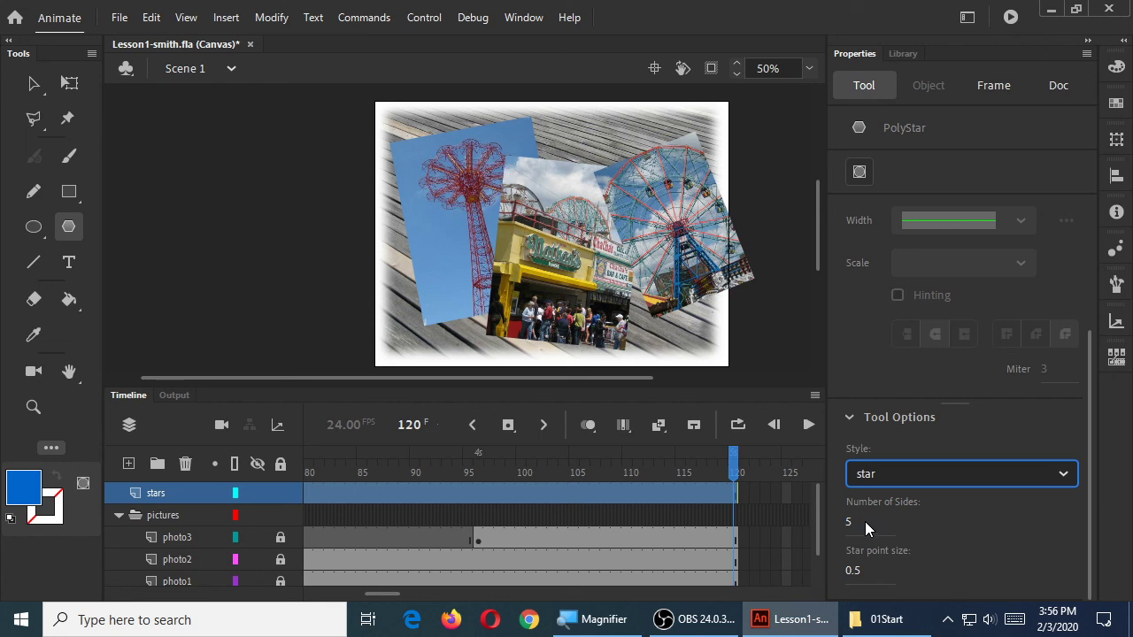
{"action": "left_click", "coordinate": [22, 495]}
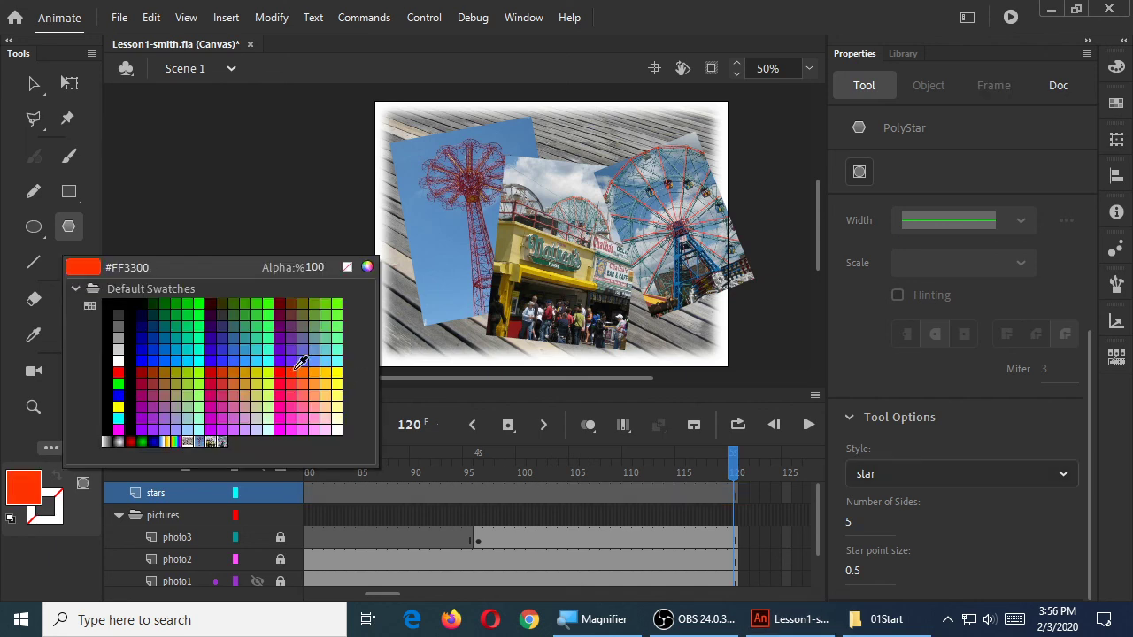
{"action": "left_click", "coordinate": [345, 363]}
Draw three five-pointed yellow stars over the stage: above the tower photo, near its base and beside the Ferris wheel's base.
{"action": "left_click_drag", "start_coordinate": [460, 119], "coordinate": [505, 143]}
{"action": "left_click_drag", "start_coordinate": [413, 325], "coordinate": [447, 347]}
{"action": "left_click_drag", "start_coordinate": [645, 299], "coordinate": [660, 352]}
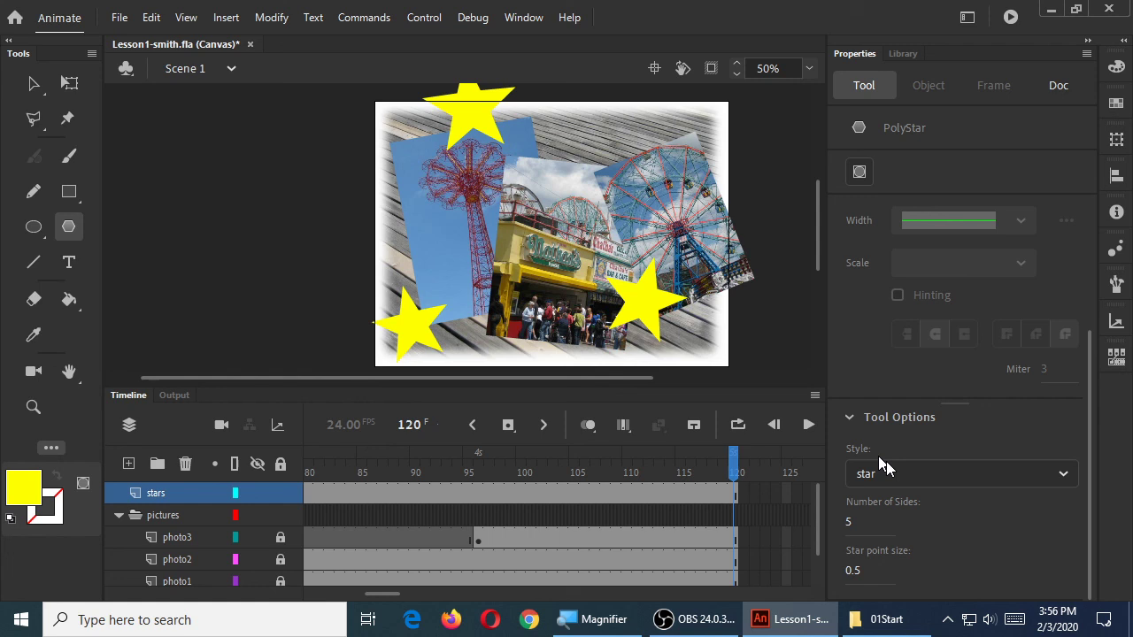
Set the number of sides to 4 and draw a large star above the Ferris wheel and a small one on the tower.
{"action": "left_click", "coordinate": [850, 522]}
{"action": "key", "text": "BackSpace"}
{"action": "type", "text": "4"}
{"action": "left_click_drag", "start_coordinate": [621, 138], "coordinate": [654, 172]}
{"action": "left_click_drag", "start_coordinate": [470, 188], "coordinate": [491, 213]}
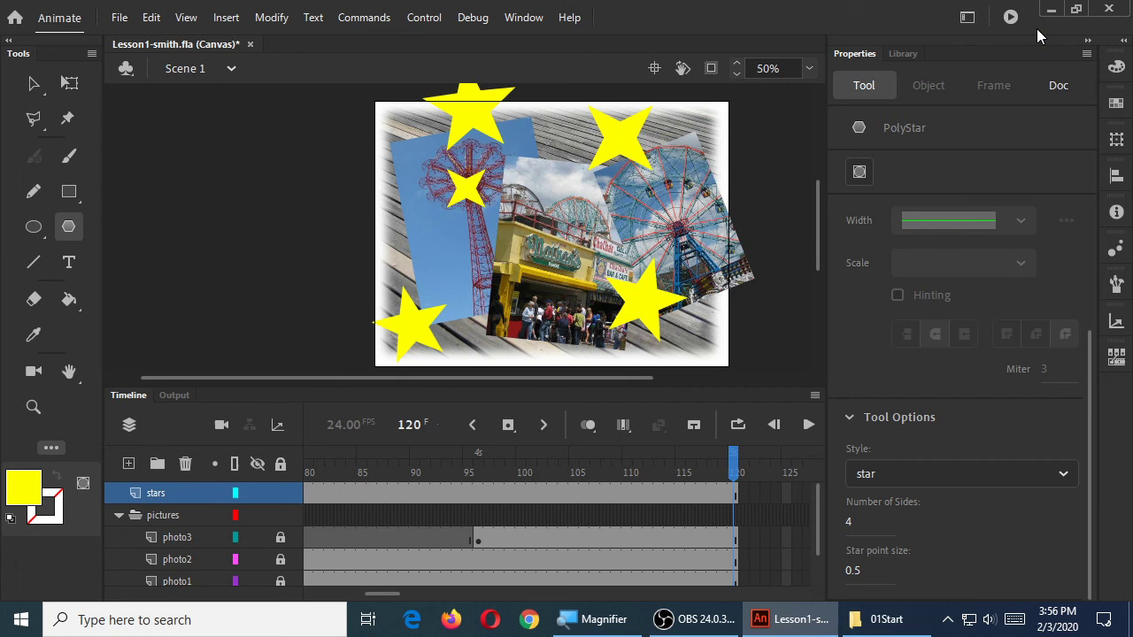
Test the movie with the stars in the browser and return to the timeline.
{"action": "left_click", "coordinate": [1011, 18]}
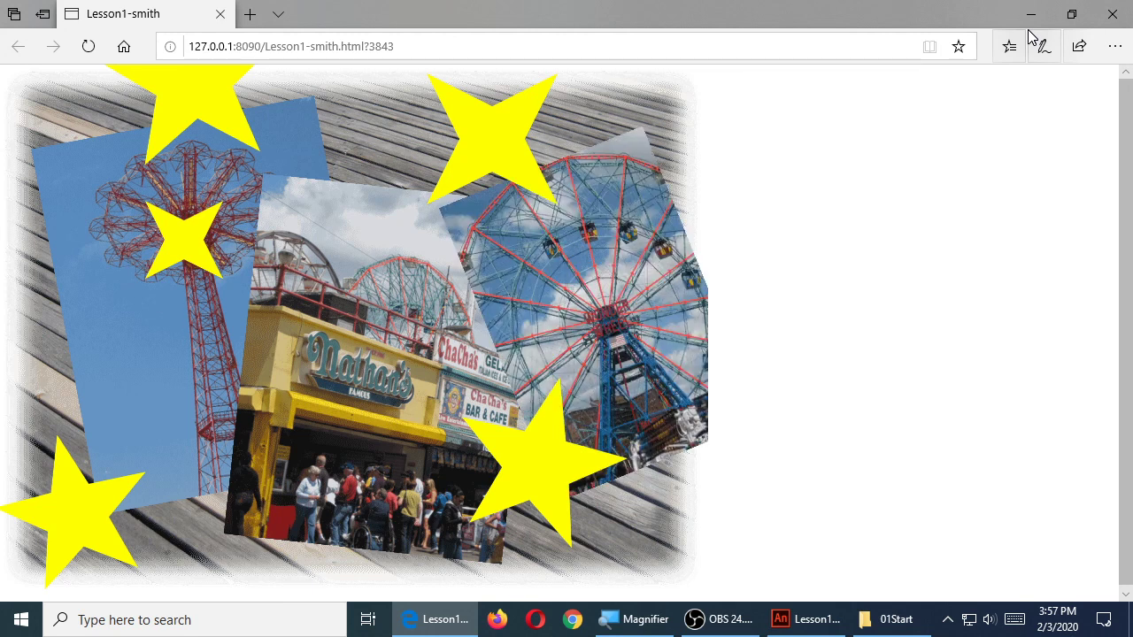
{"action": "left_click", "coordinate": [1111, 15]}
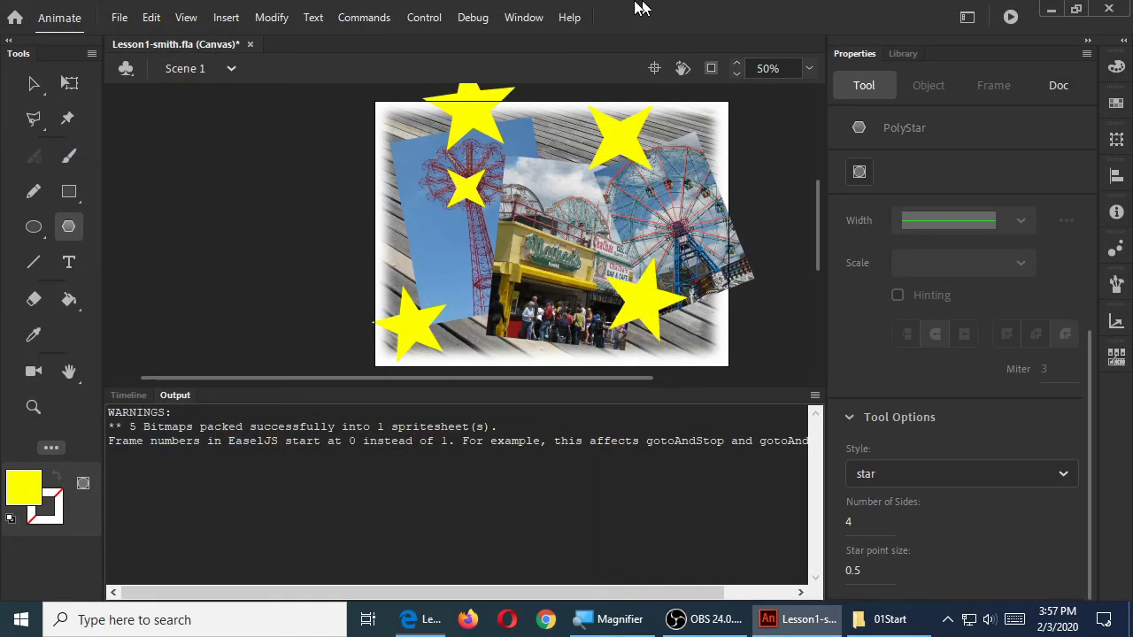
{"action": "left_click", "coordinate": [140, 395]}
Undo the drawing of all five stars on the stars layer.
{"action": "key", "text": "ctrl+z"}
{"action": "key", "text": "ctrl+z"}
{"action": "key", "text": "ctrl+z"}
{"action": "key", "text": "ctrl+z"}
{"action": "key", "text": "ctrl+z"}
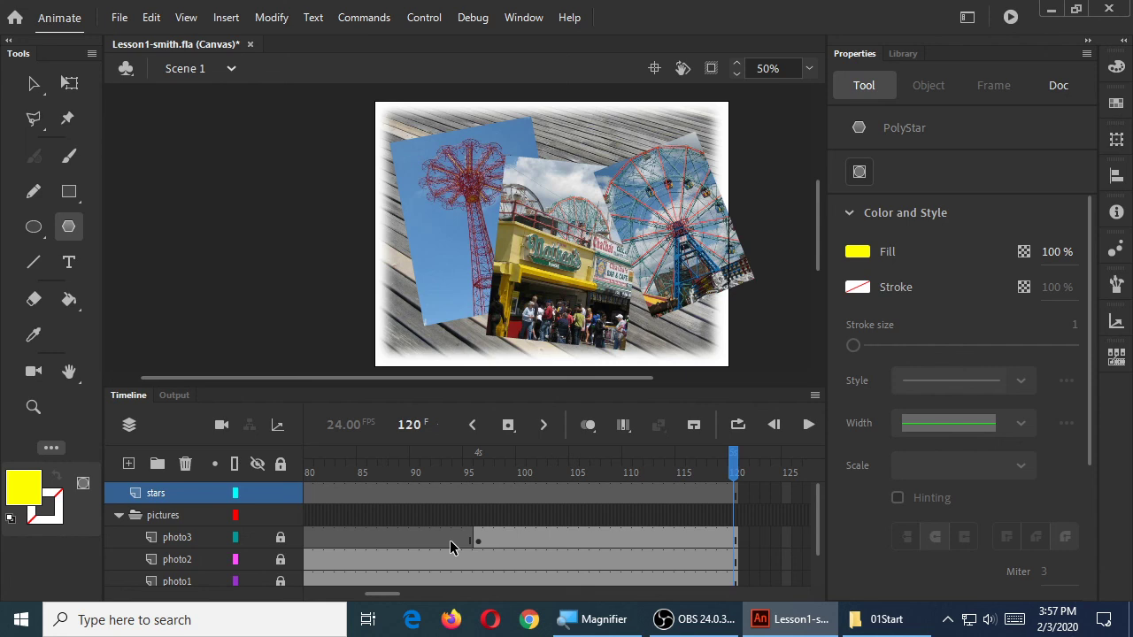
Insert a frame at frame 100 of the stars layer.
{"action": "left_click", "coordinate": [522, 493]}
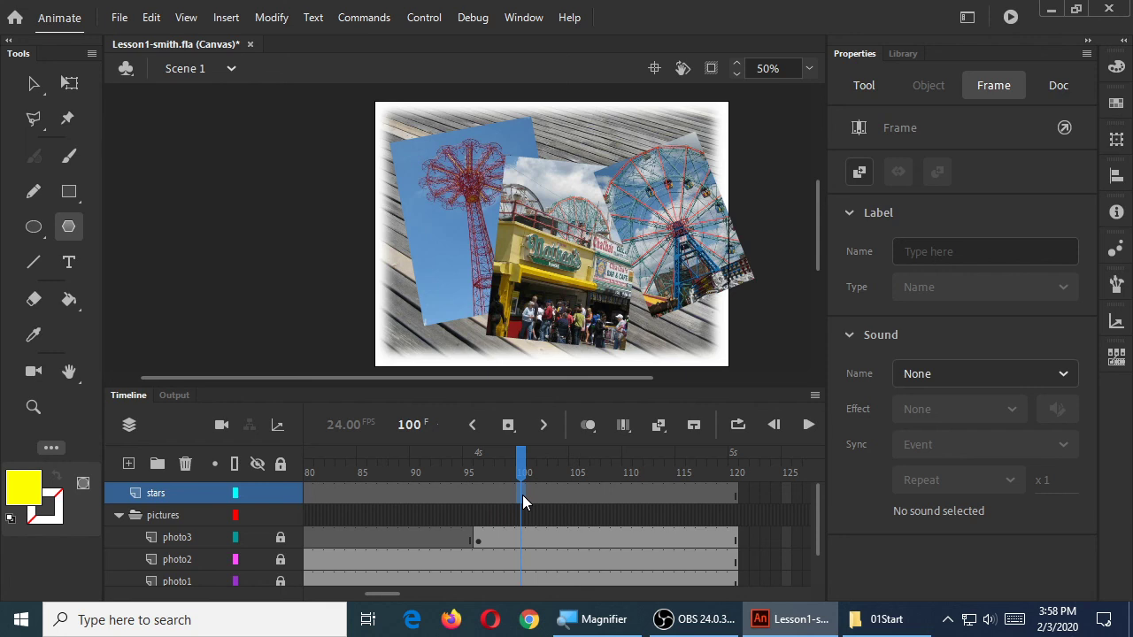
{"action": "right_click", "coordinate": [522, 497]}
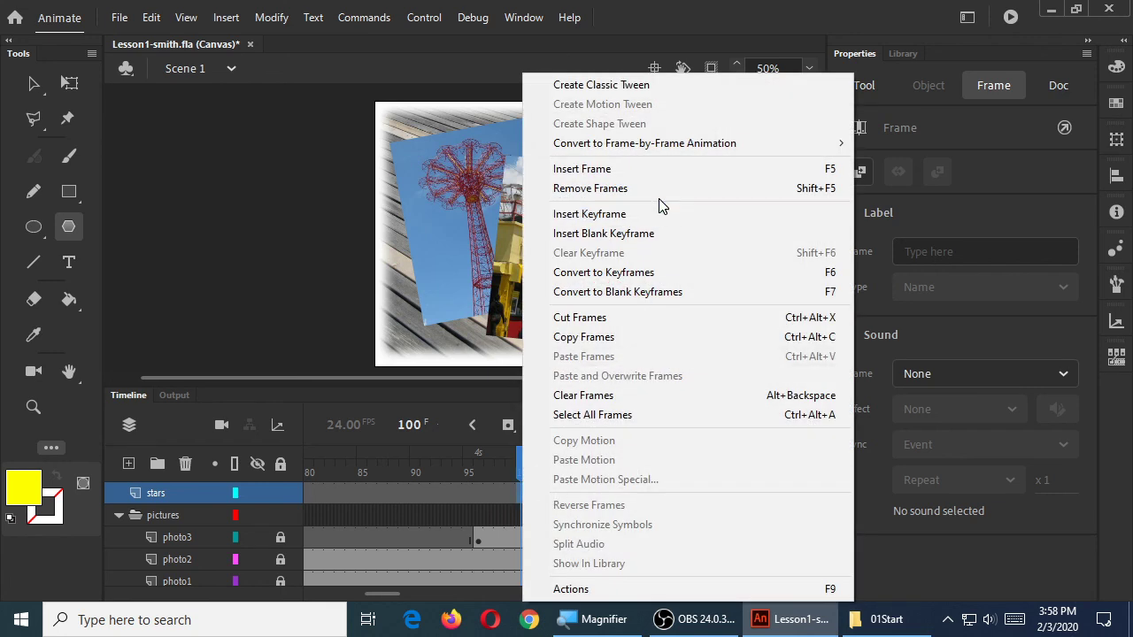
{"action": "left_click", "coordinate": [652, 173]}
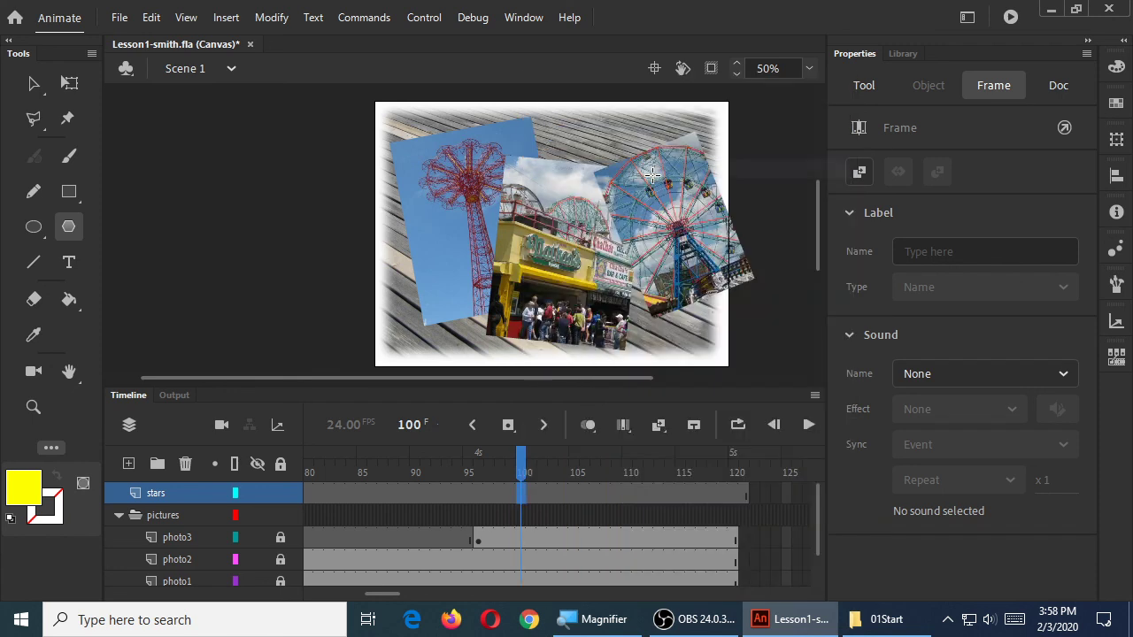
Insert a blank keyframe at frame 100 of the stars layer.
{"action": "right_click", "coordinate": [519, 497]}
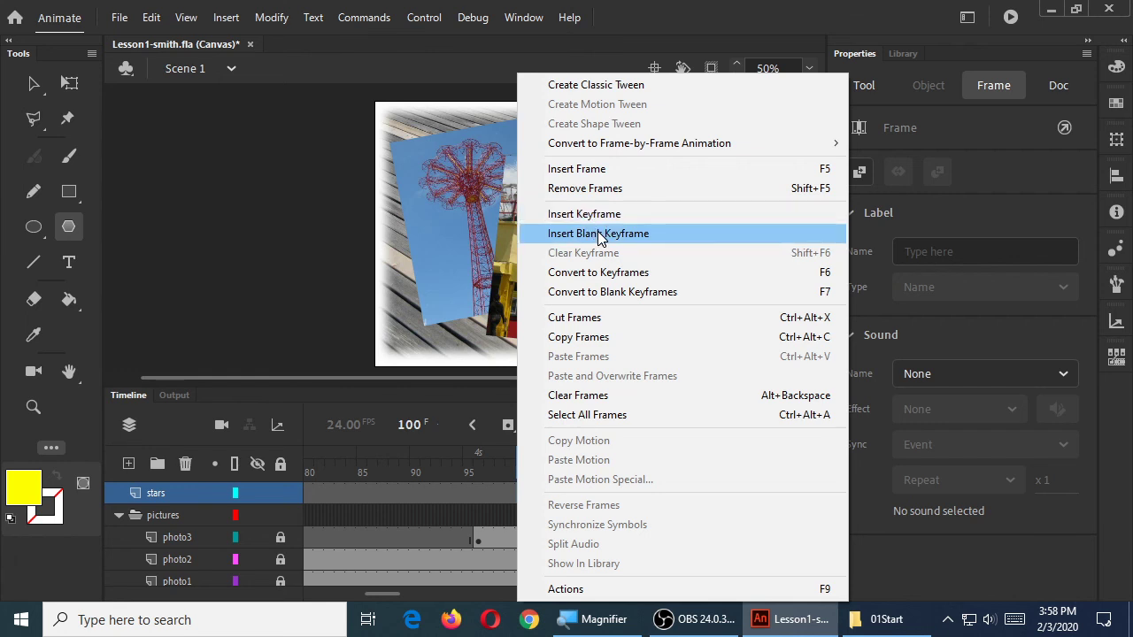
{"action": "left_click", "coordinate": [598, 234]}
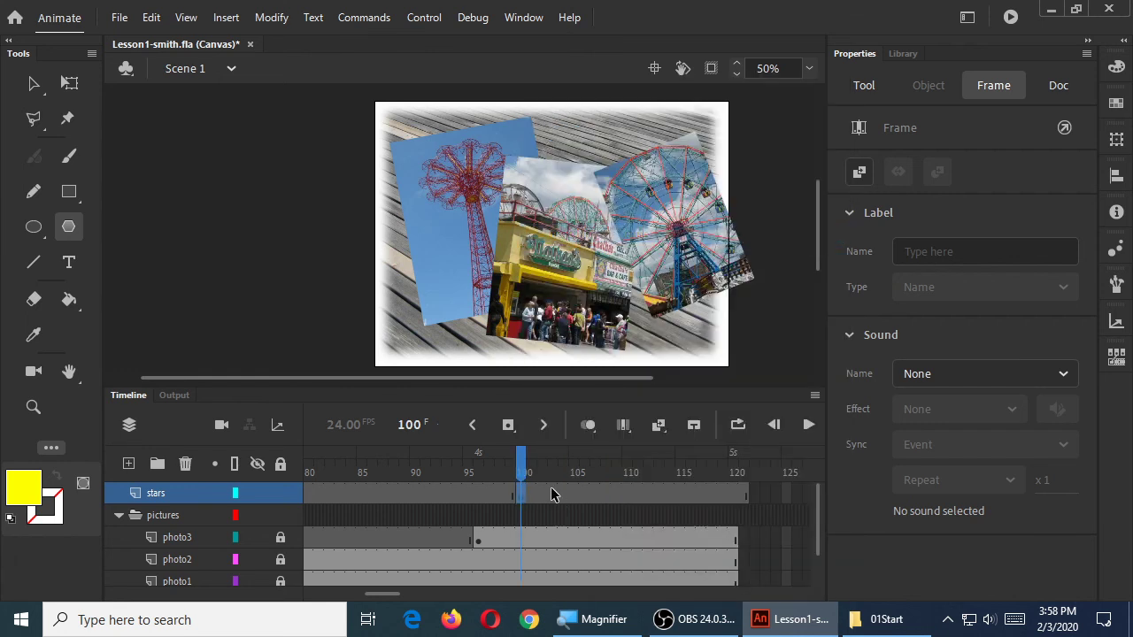
{"action": "right_click", "coordinate": [520, 493]}
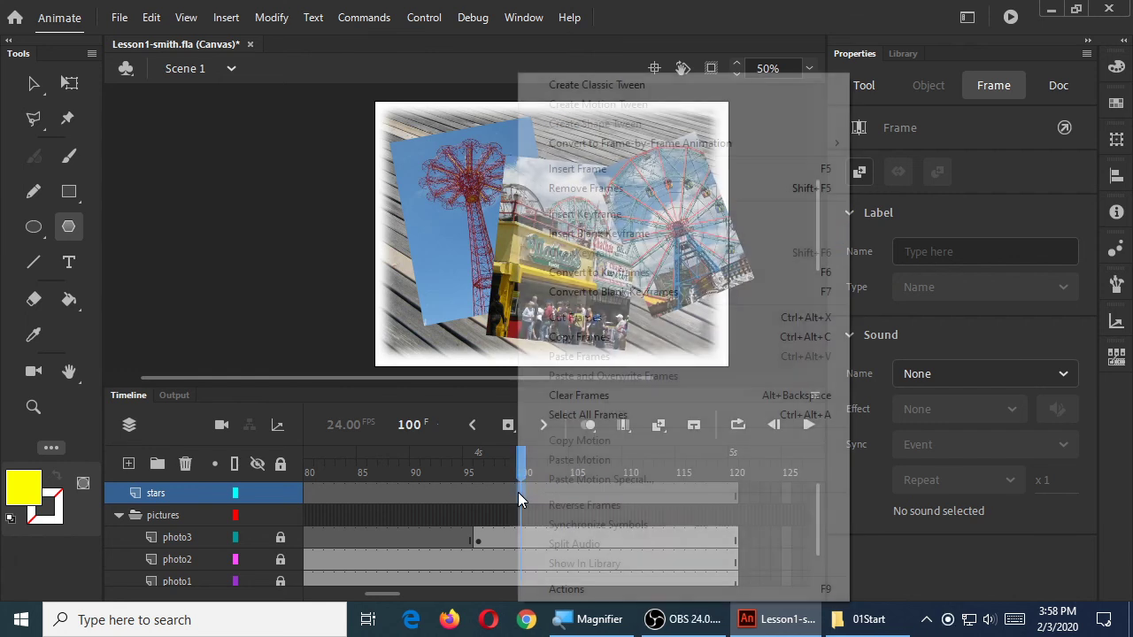
{"action": "left_click", "coordinate": [588, 236]}
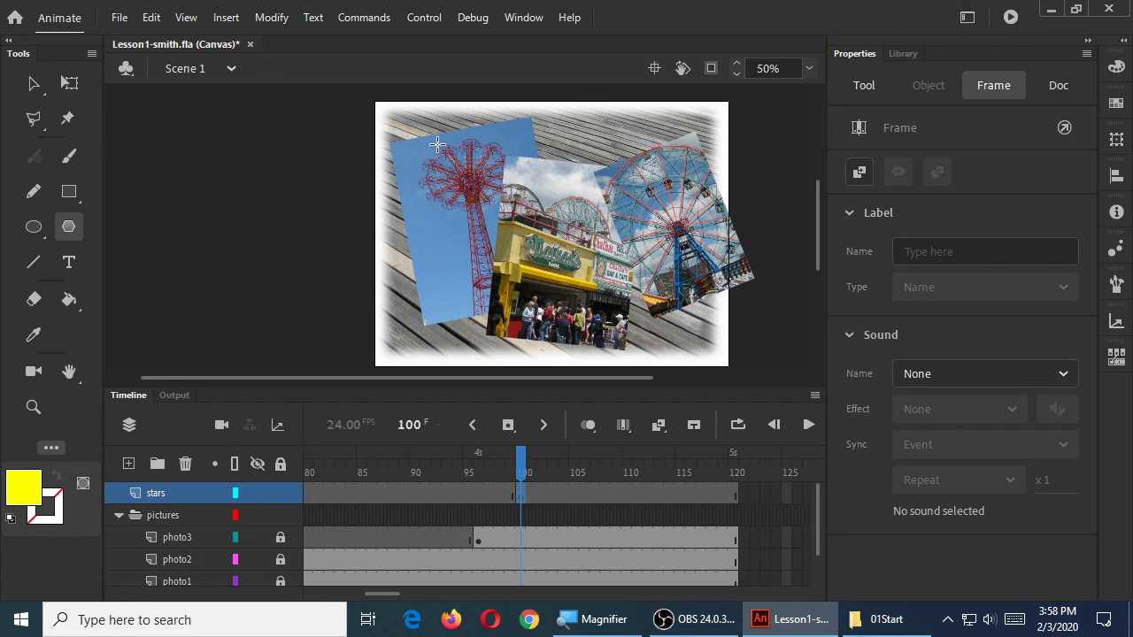
Draw two large yellow four-pointed stars across the photos' upper area and three small ones on the tower photo, Ferris wheel and boardwalk corner.
{"action": "left_click_drag", "start_coordinate": [436, 146], "coordinate": [479, 113]}
{"action": "left_click_drag", "start_coordinate": [577, 165], "coordinate": [556, 90]}
{"action": "left_click_drag", "start_coordinate": [440, 290], "coordinate": [448, 276]}
{"action": "left_click_drag", "start_coordinate": [702, 327], "coordinate": [703, 309]}
{"action": "left_click_drag", "start_coordinate": [709, 215], "coordinate": [709, 202]}
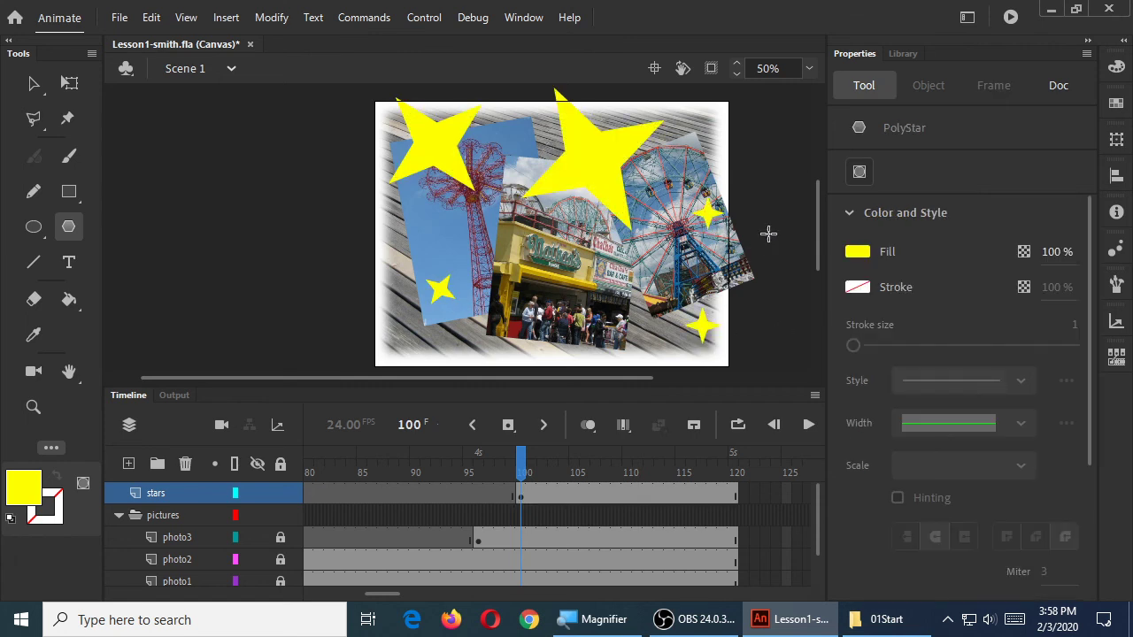
Test the movie in the browser to check when the stars appear, close the preview and return to the timeline.
{"action": "left_click", "coordinate": [1009, 17]}
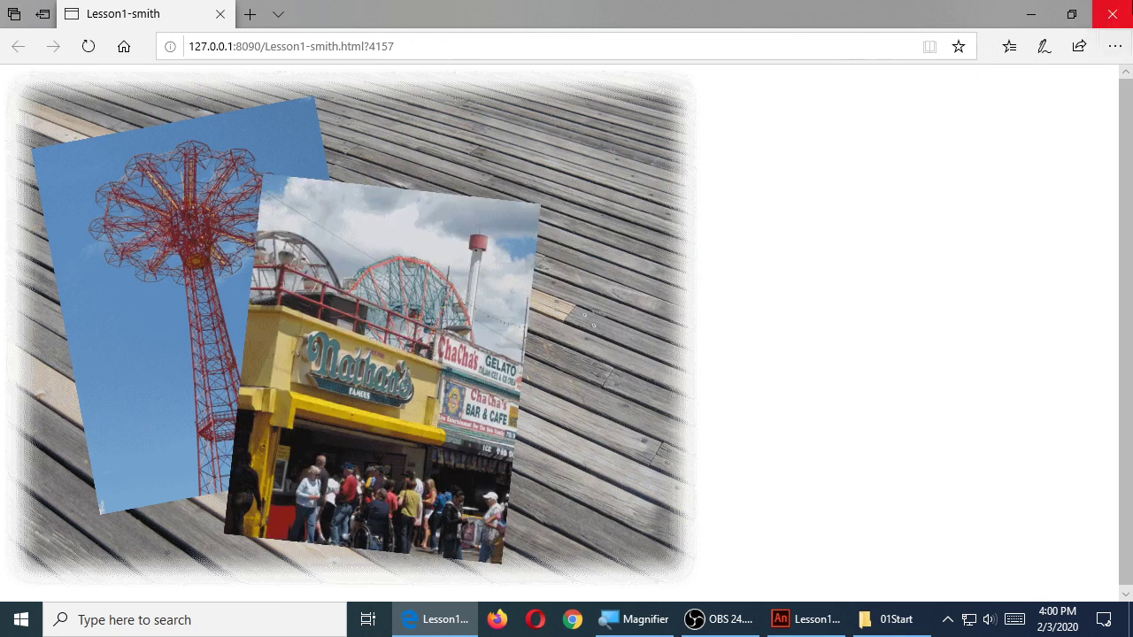
{"action": "left_click", "coordinate": [1111, 14]}
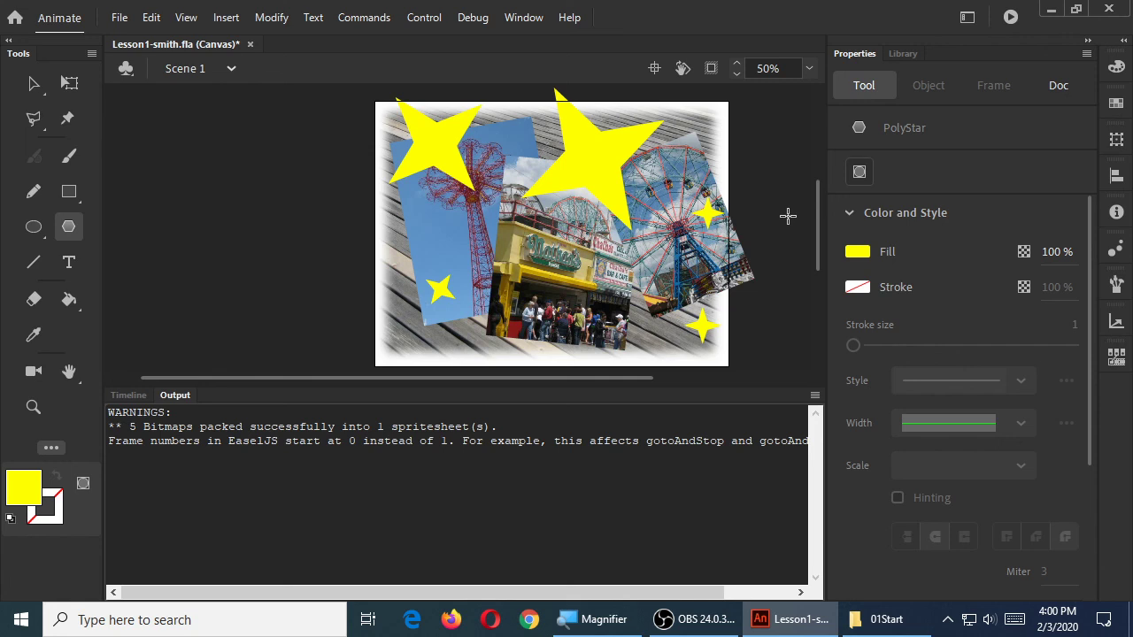
{"action": "left_click", "coordinate": [129, 395]}
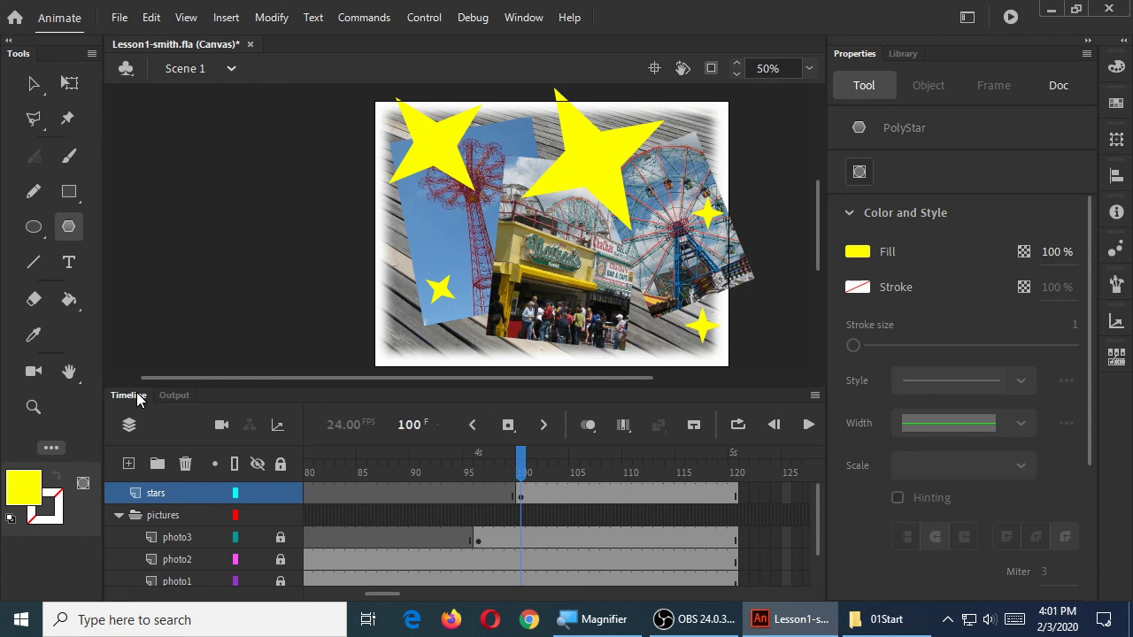
{"action": "left_click", "coordinate": [692, 619]}
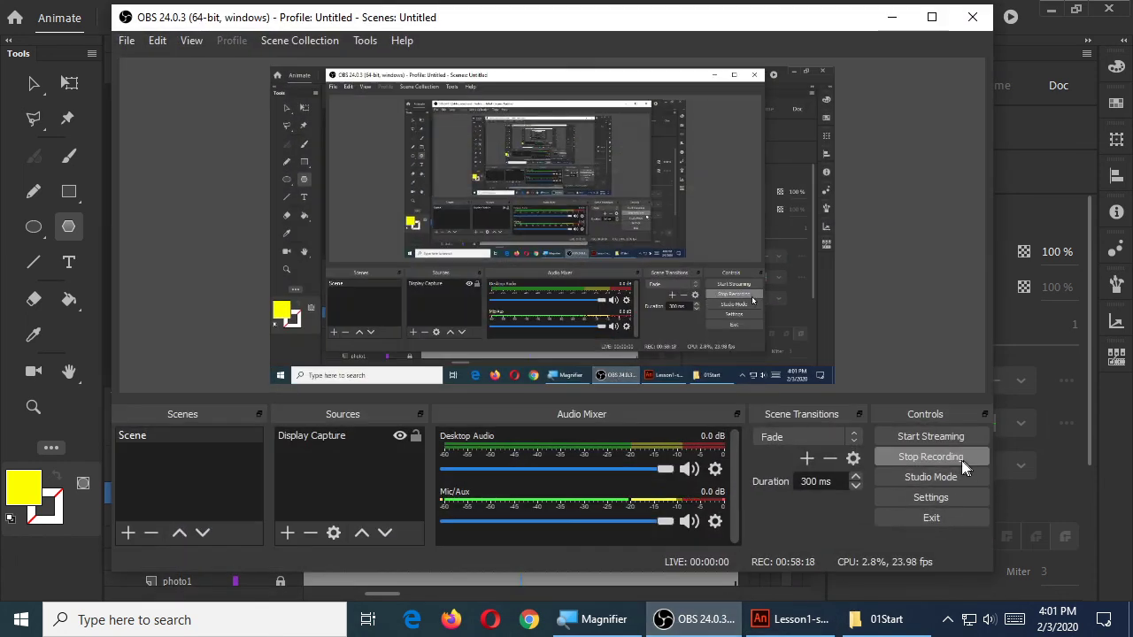